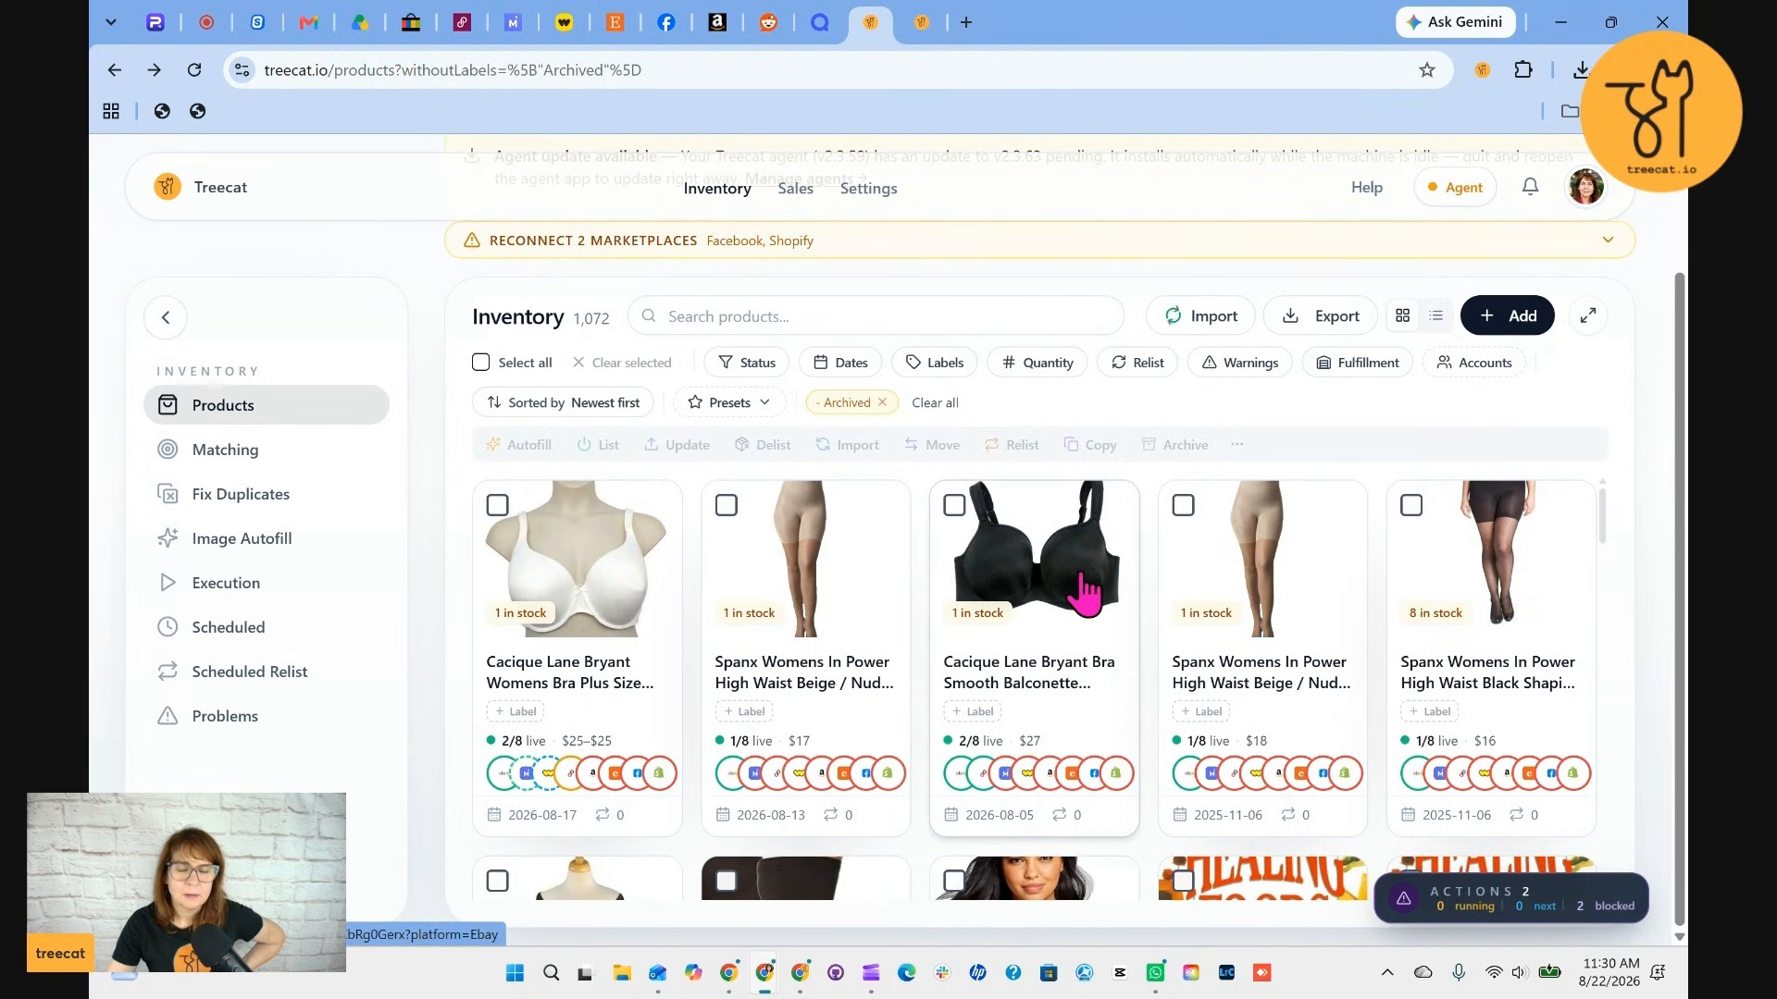
Open the black Cacique Lane Bryant balconette bra and autofill its listing from eBay to Mercari
{"action": "left_click", "coordinate": [1082, 592]}
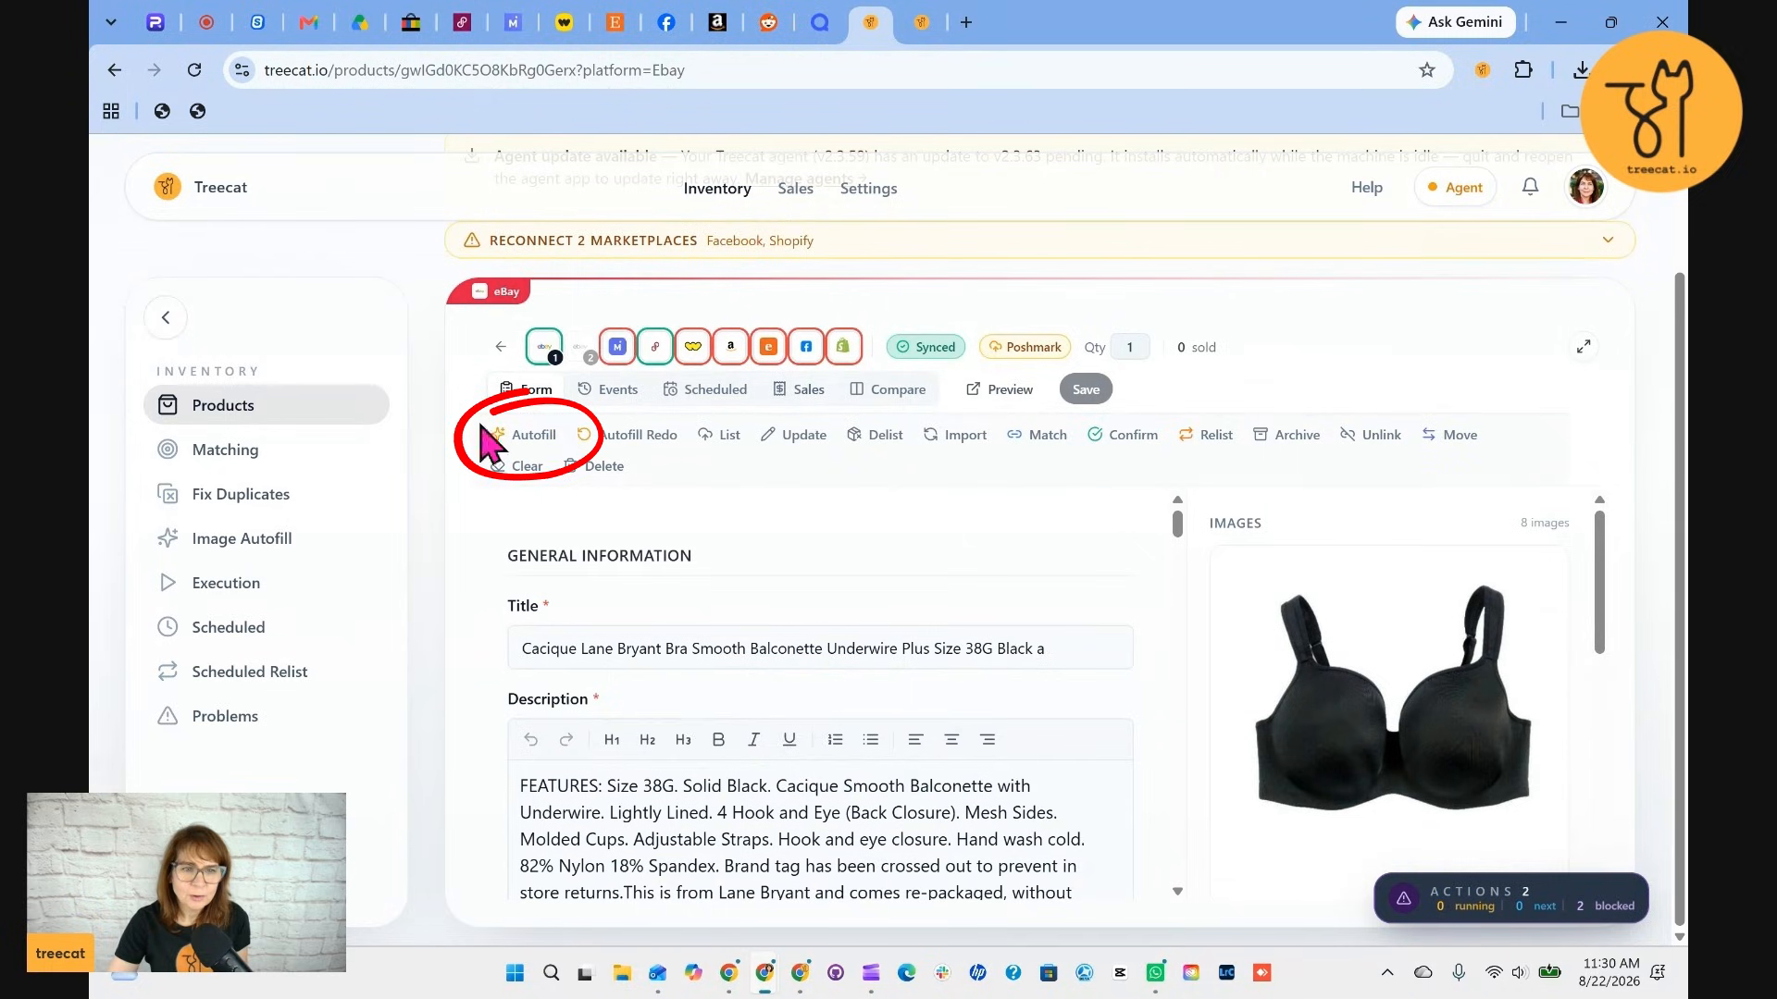
{"action": "left_click", "coordinate": [555, 427]}
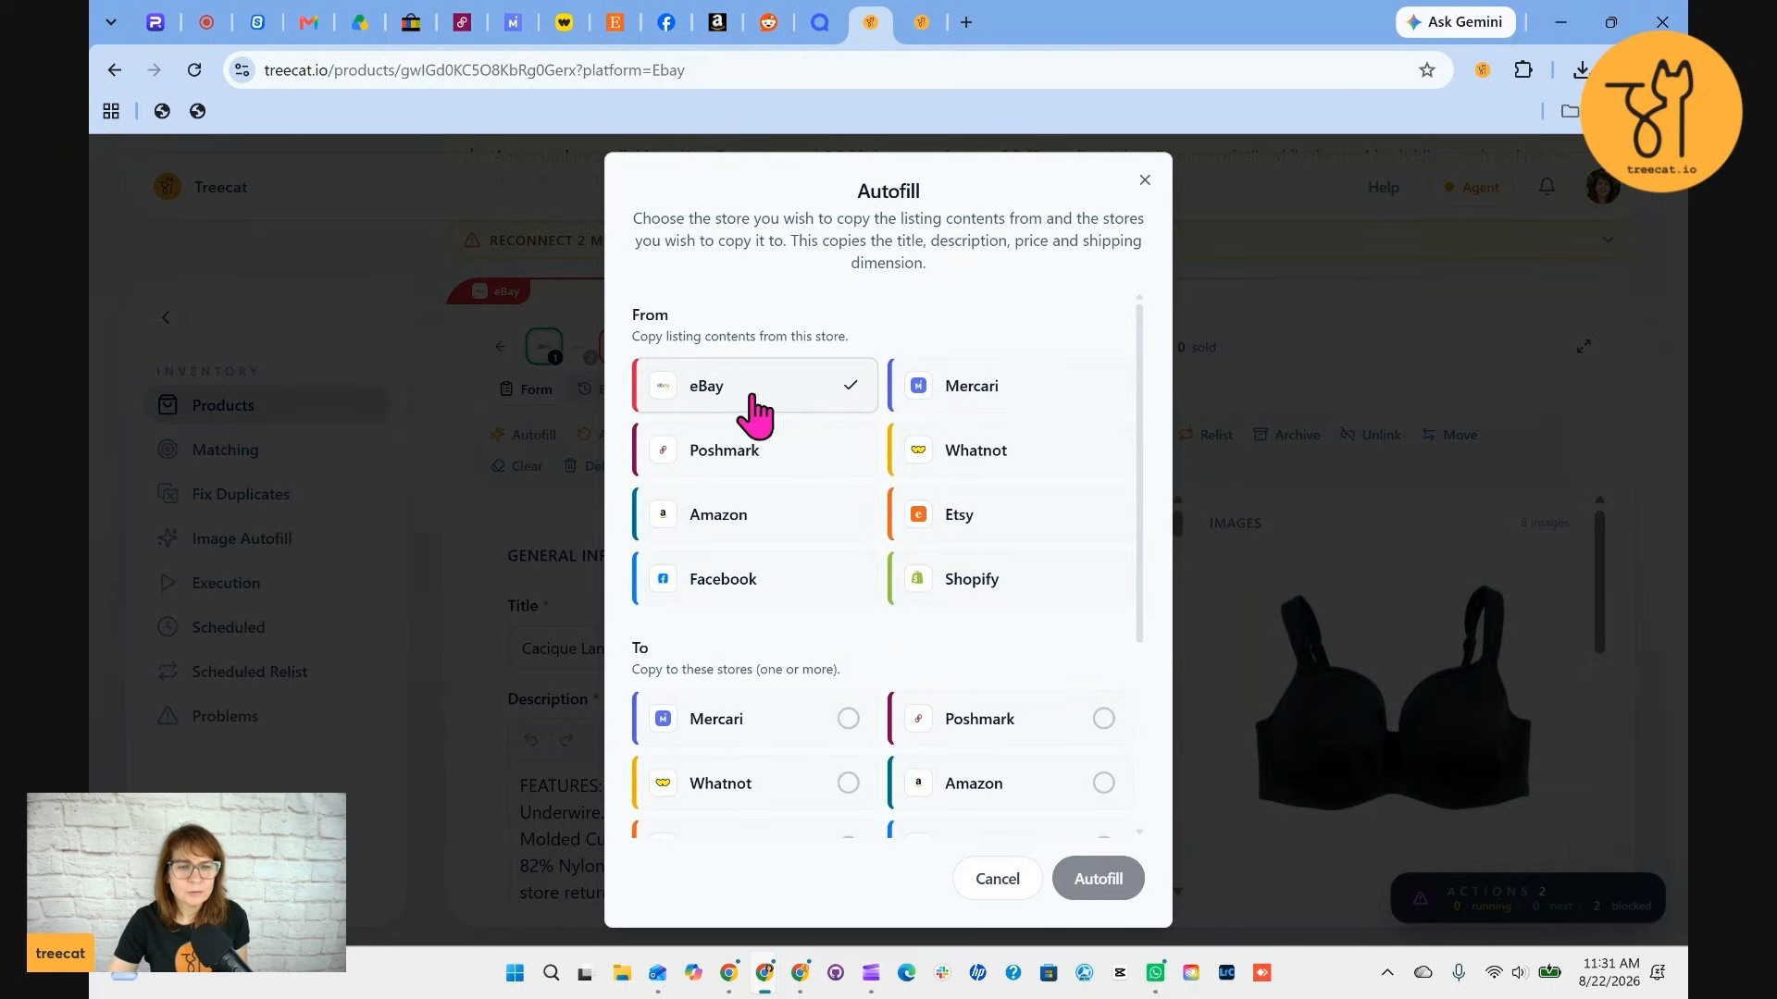
{"action": "left_click", "coordinate": [685, 386]}
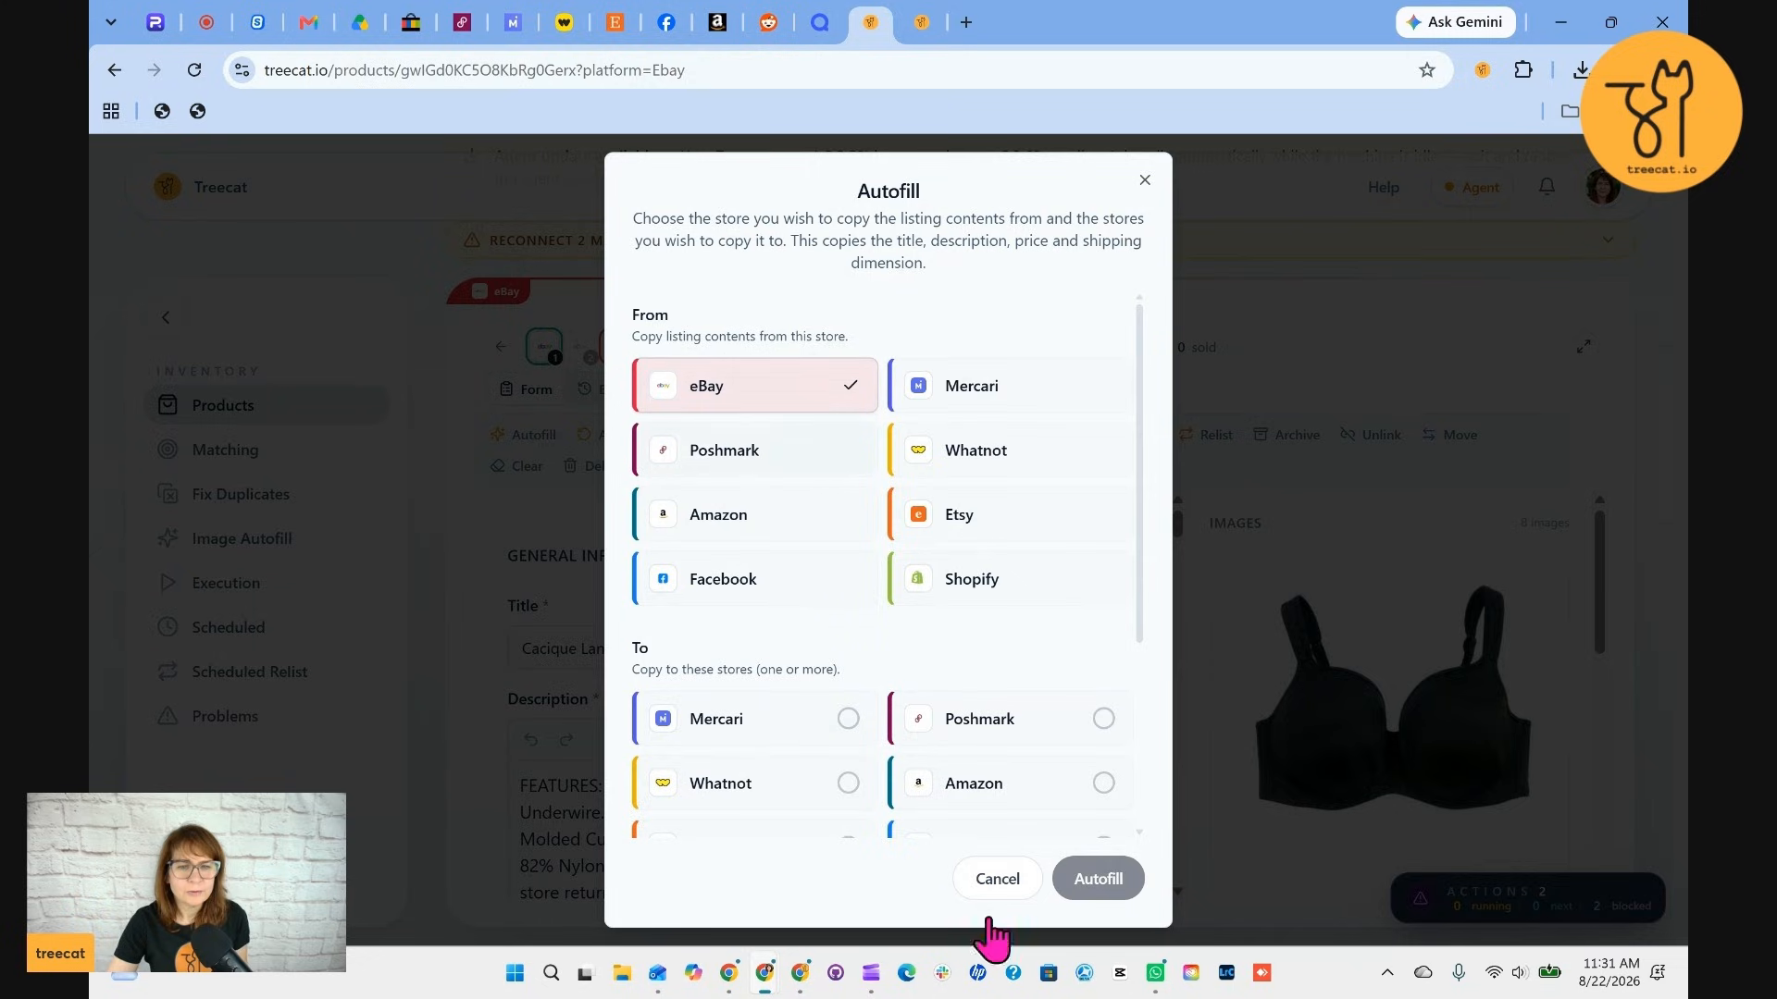
{"action": "left_click", "coordinate": [848, 720]}
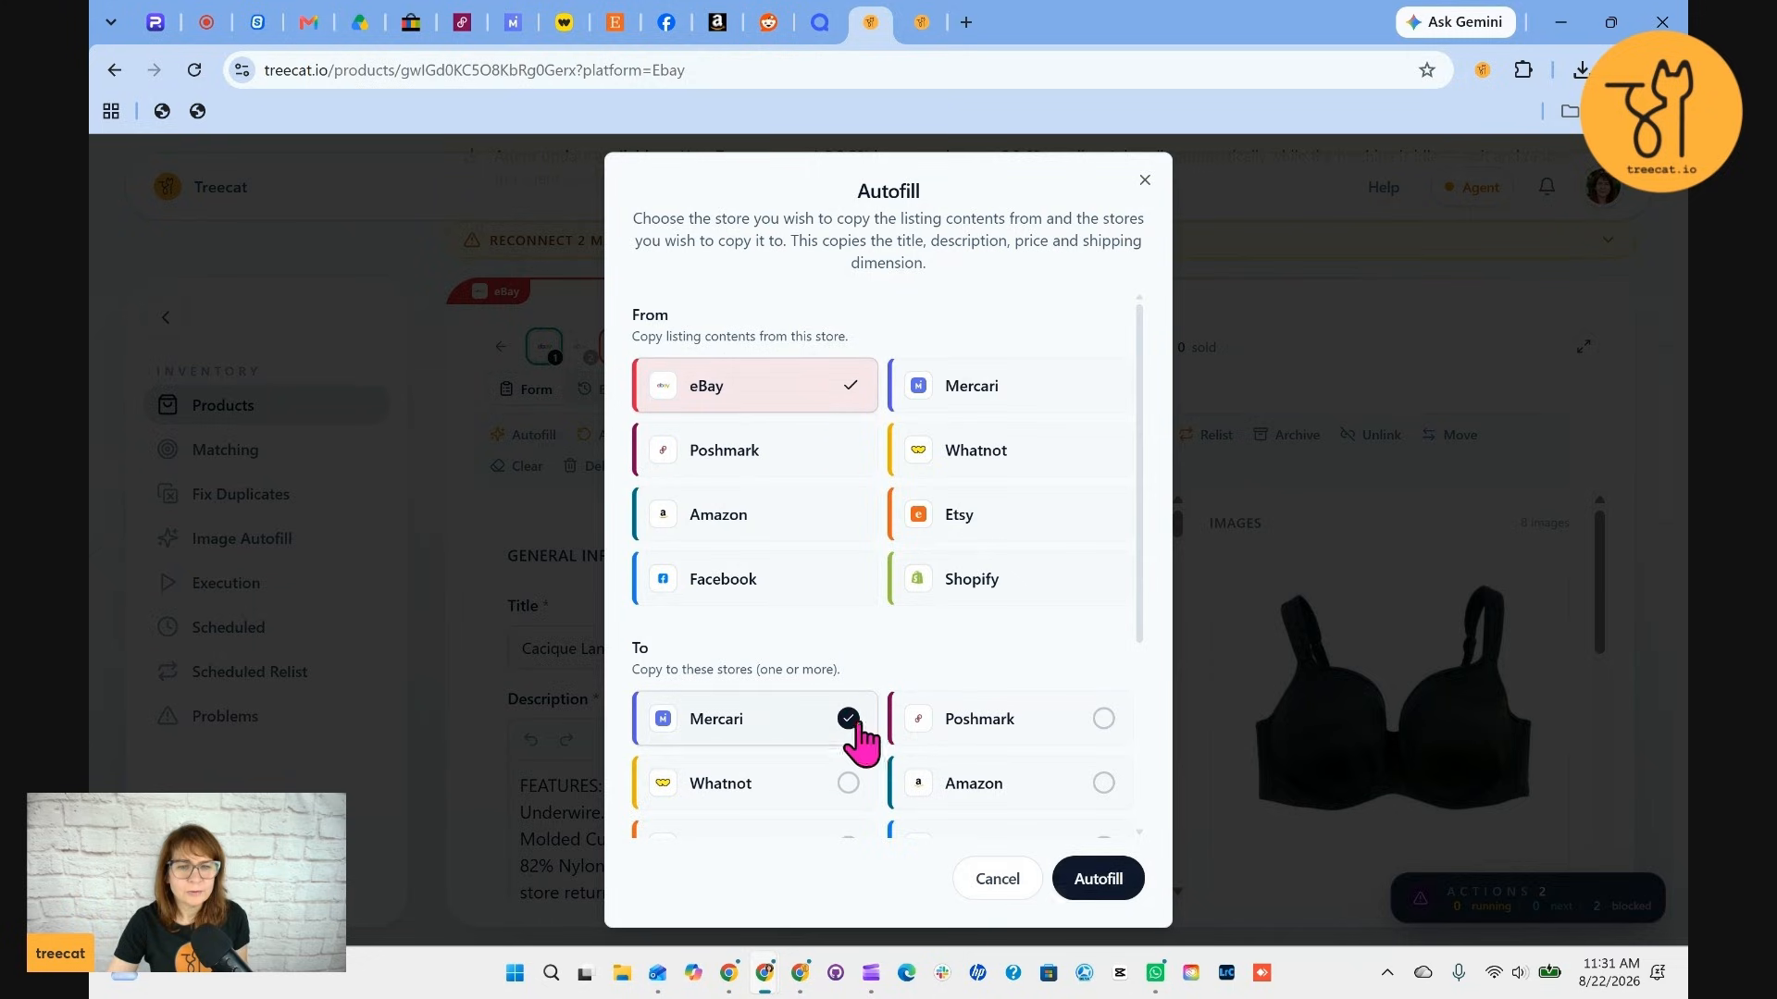
{"action": "left_click", "coordinate": [1087, 879]}
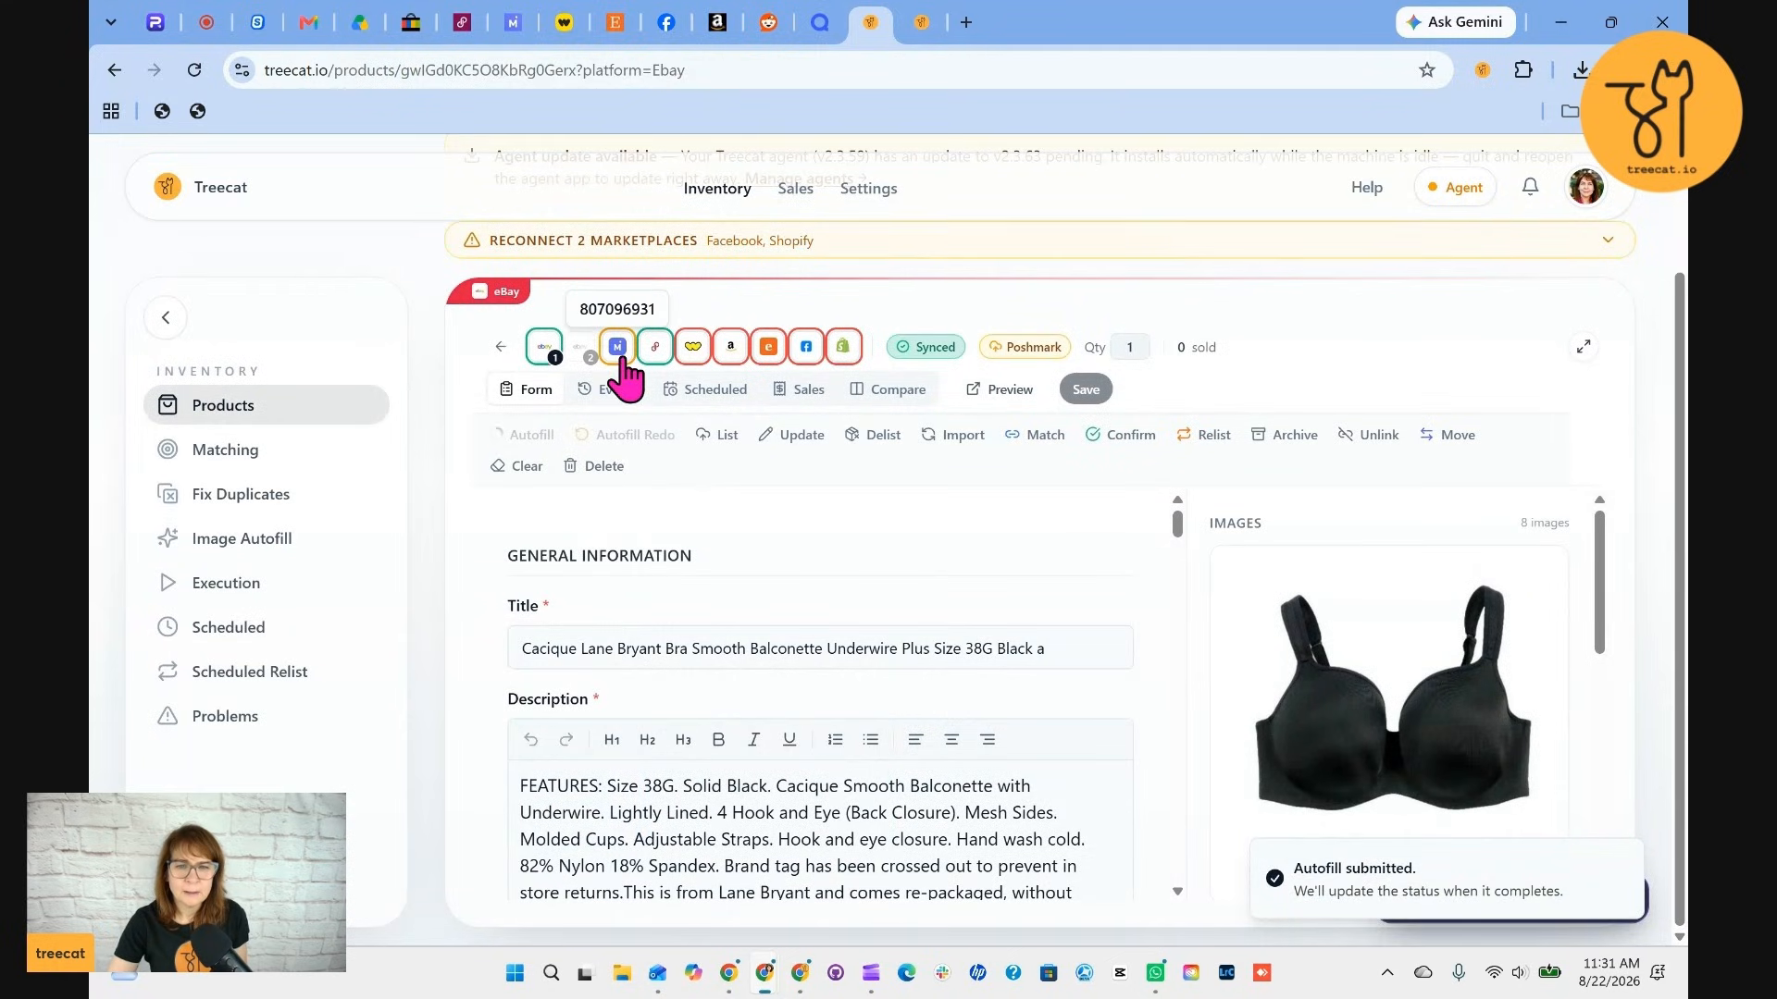
Open the item's Mercari listing and review the autofilled title, description, price, category and details
{"action": "left_click", "coordinate": [618, 359]}
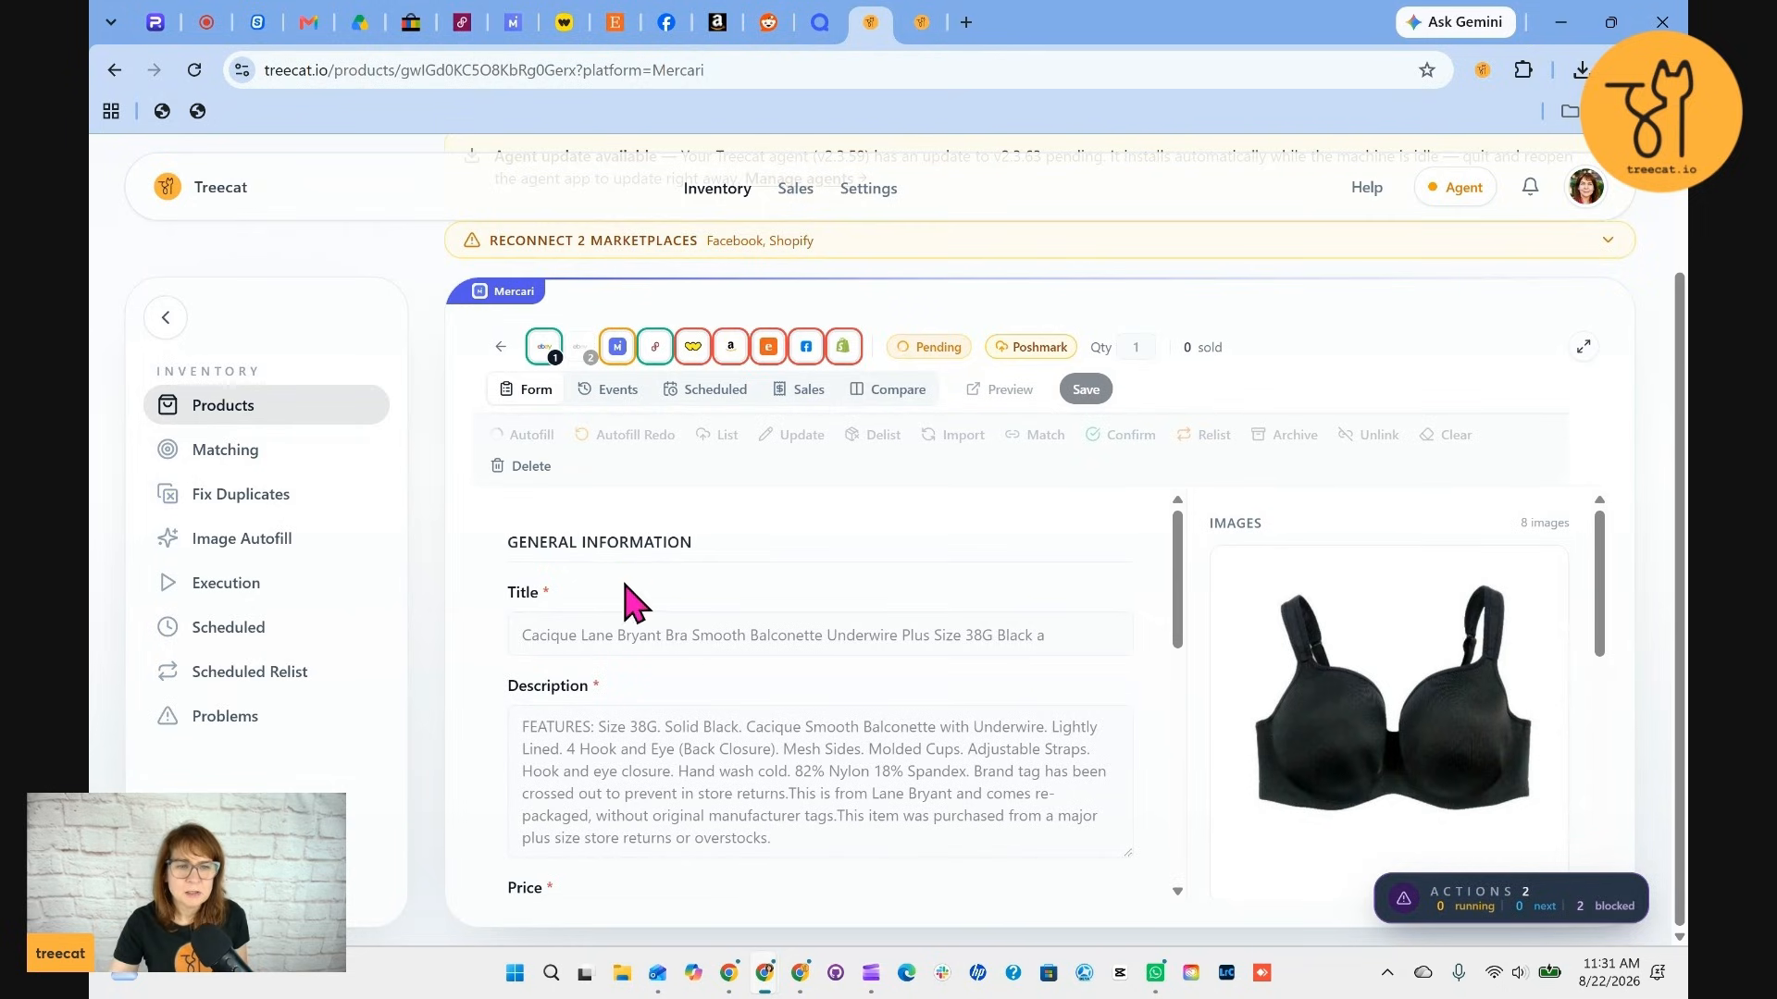
{"action": "scroll", "coordinate": [703, 684], "scroll_direction": "down", "scroll_amount": 3}
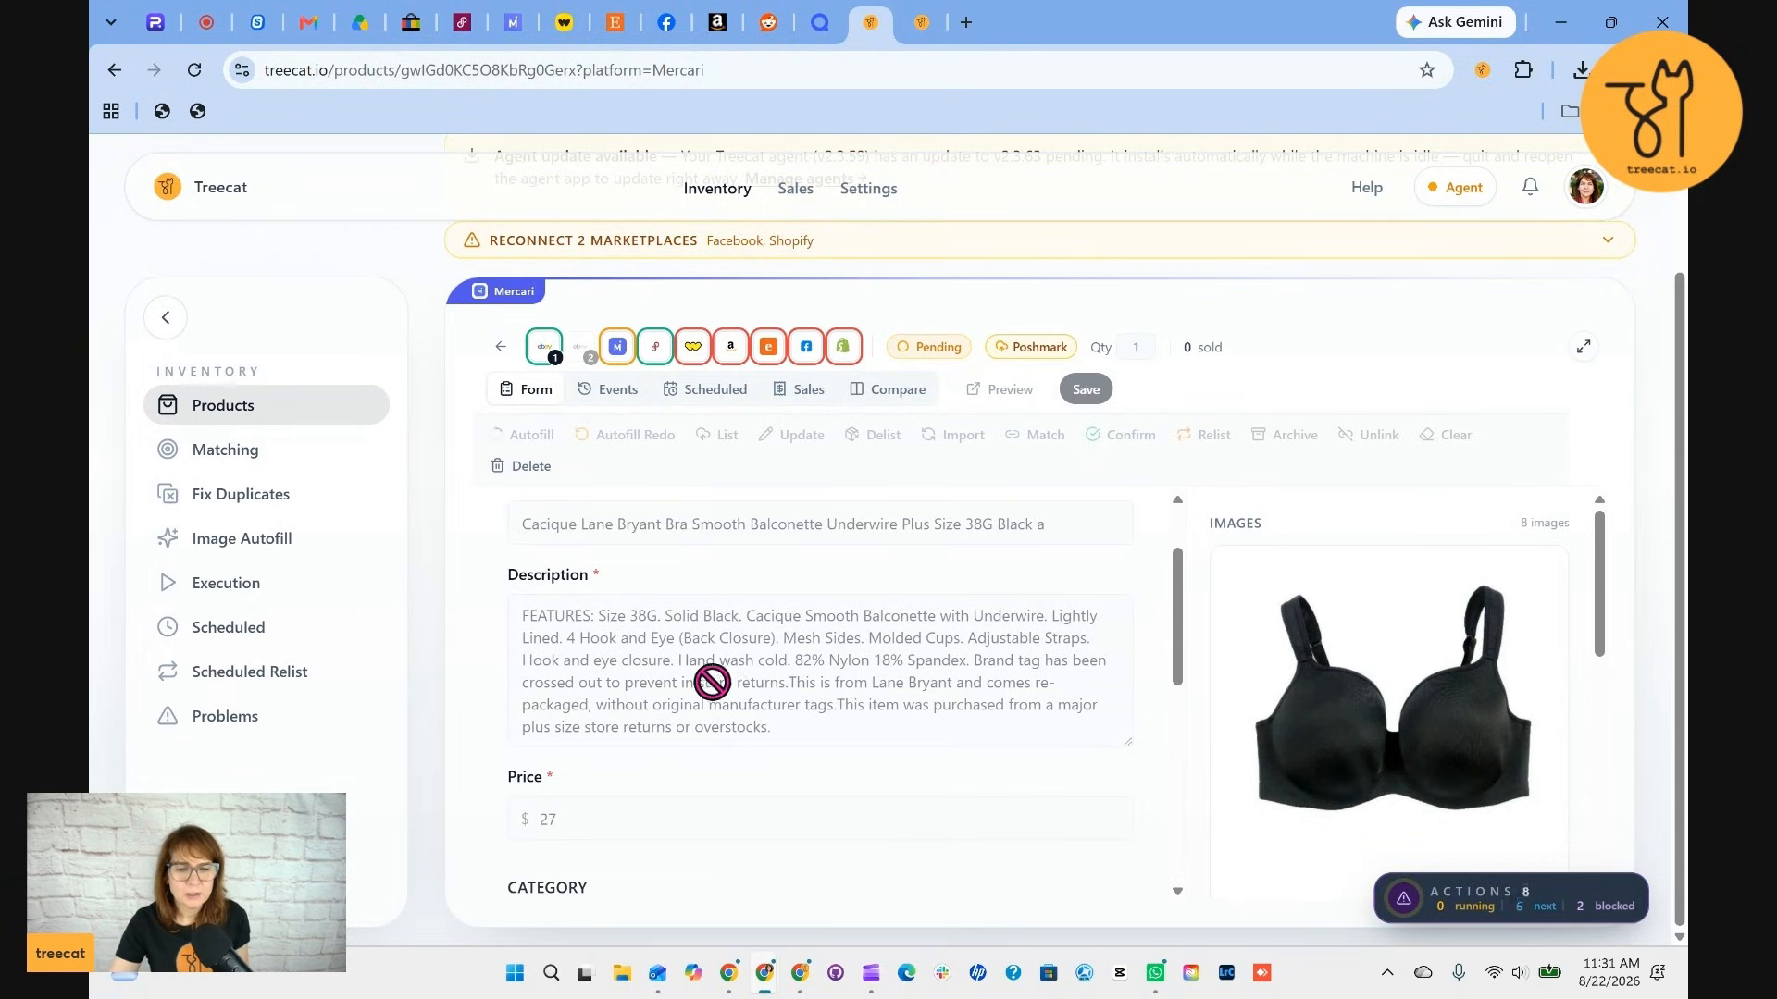
{"action": "scroll", "coordinate": [731, 701], "scroll_direction": "down", "scroll_amount": 1}
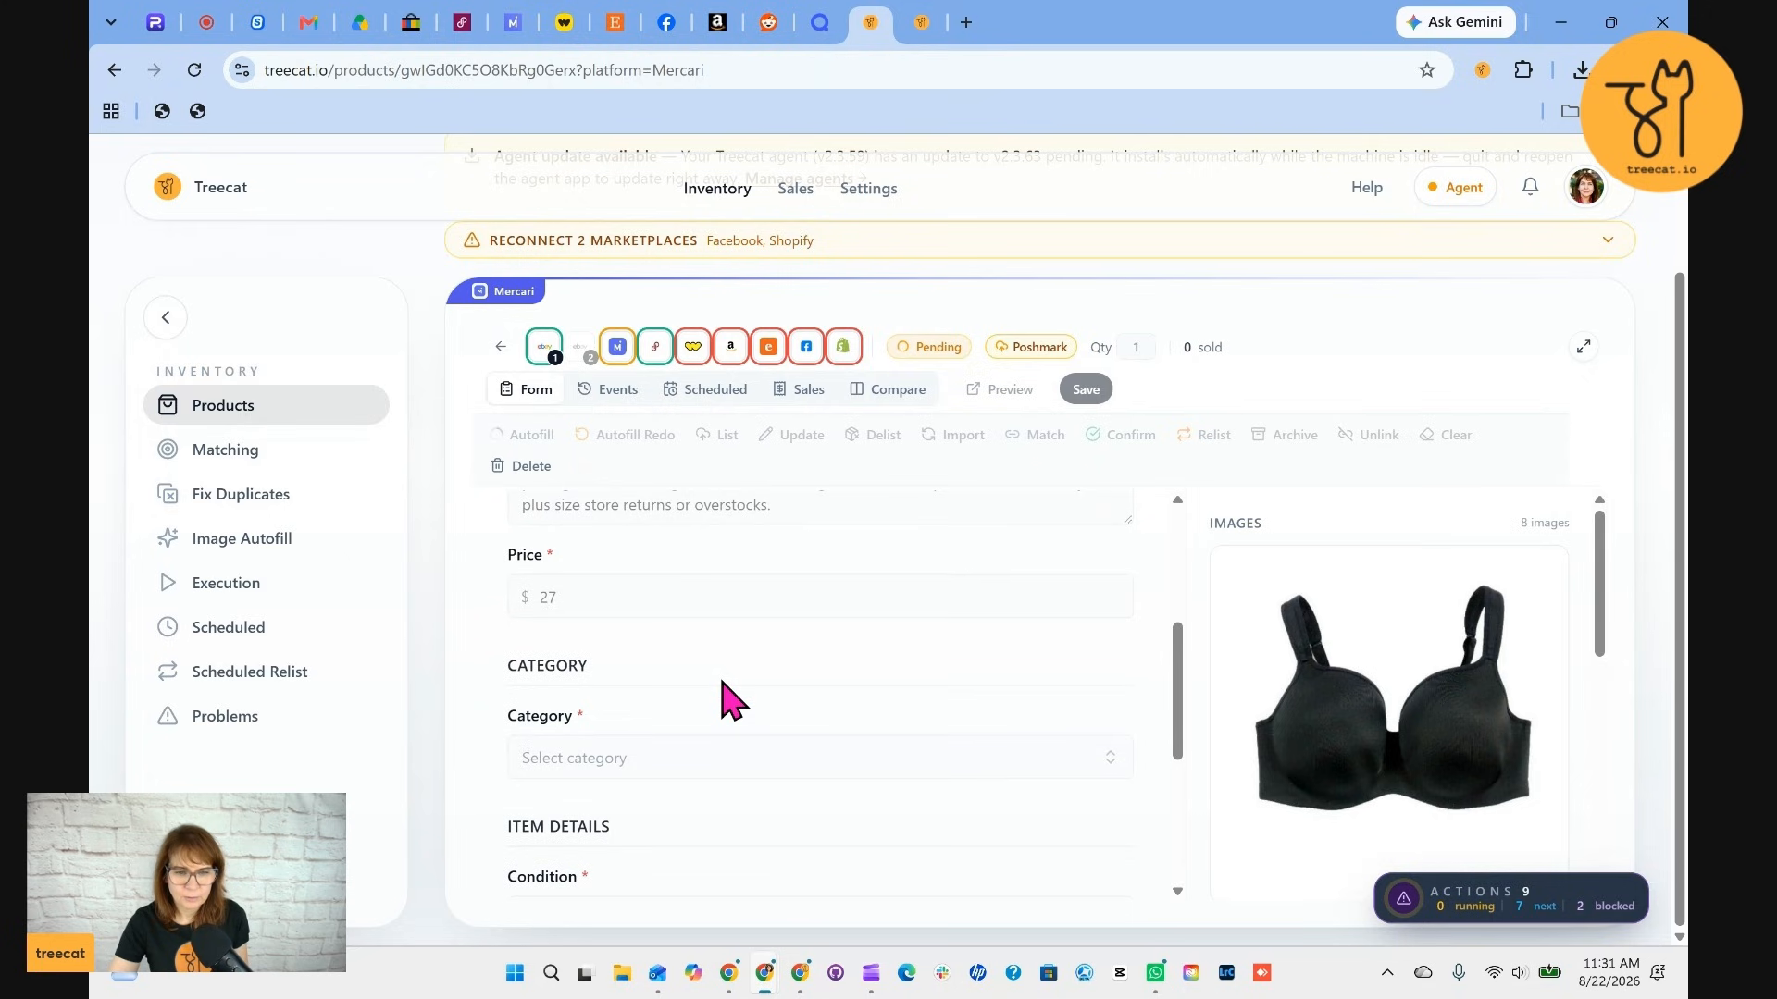
{"action": "scroll", "coordinate": [725, 694], "scroll_direction": "down", "scroll_amount": 1}
{"action": "scroll", "coordinate": [725, 694], "scroll_direction": "up", "scroll_amount": 4}
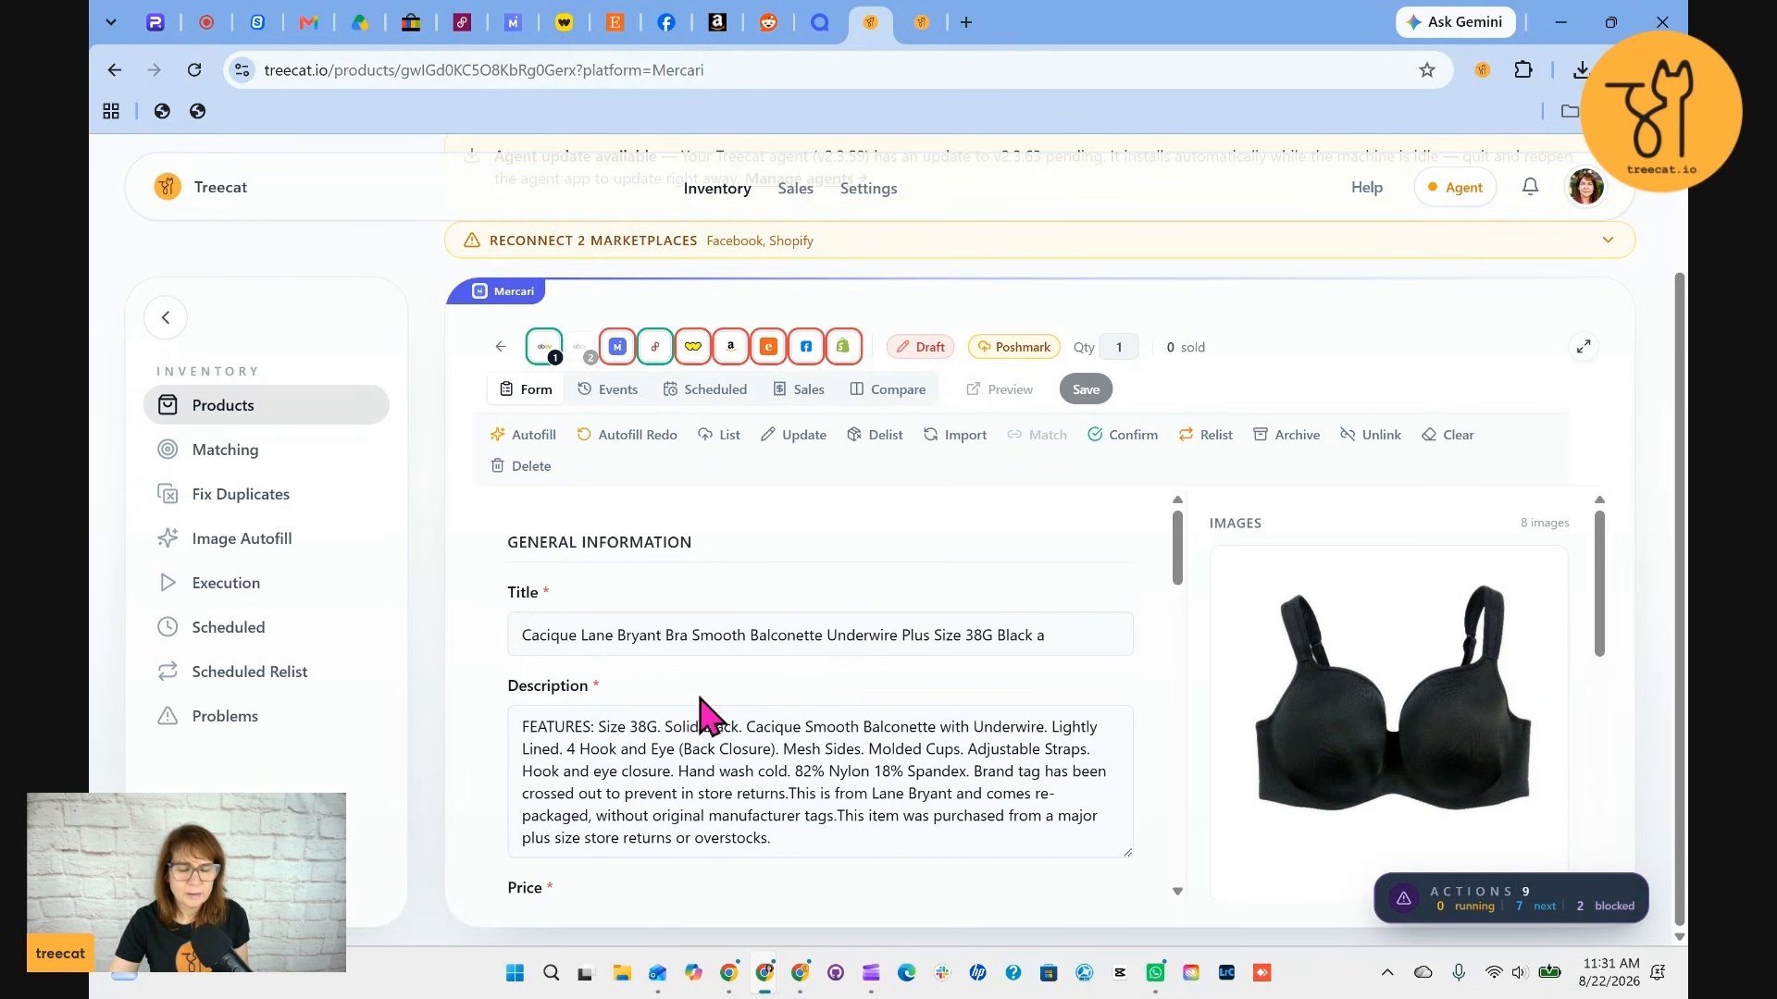
{"action": "scroll", "coordinate": [814, 742], "scroll_direction": "down", "scroll_amount": 2}
{"action": "scroll", "coordinate": [870, 768], "scroll_direction": "up", "scroll_amount": 1}
{"action": "scroll", "coordinate": [864, 748], "scroll_direction": "down", "scroll_amount": 2}
{"action": "scroll", "coordinate": [842, 764], "scroll_direction": "down", "scroll_amount": 4}
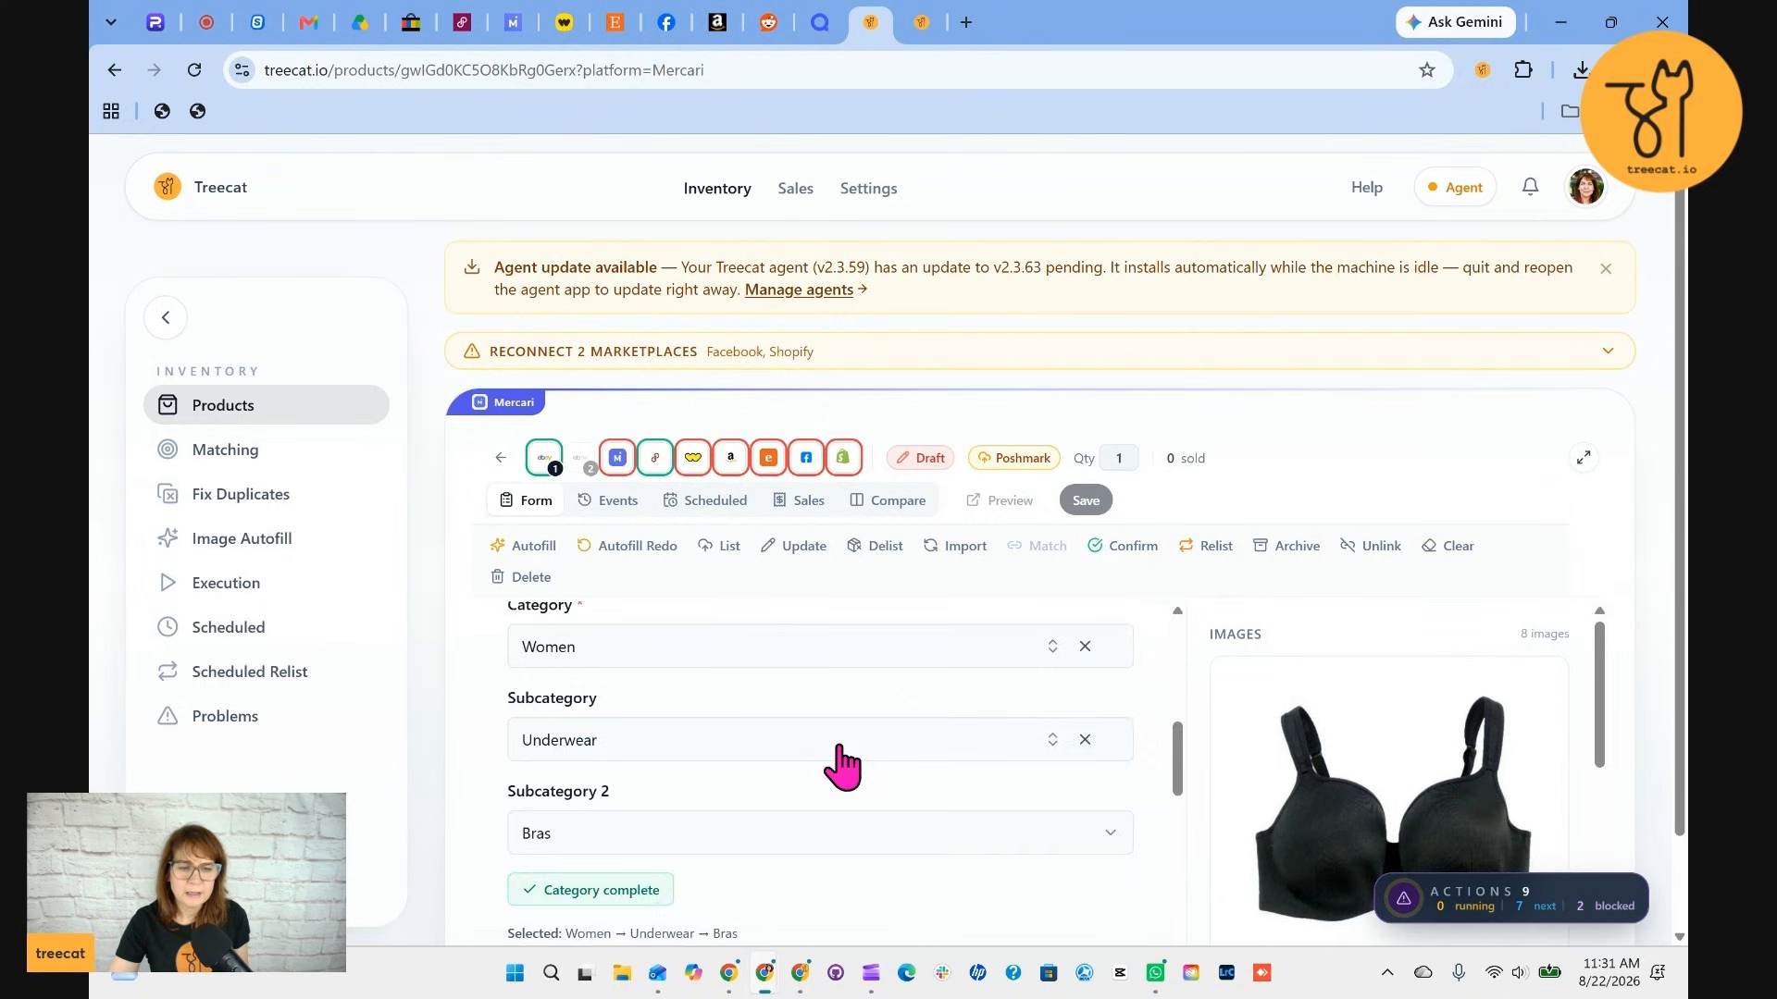
{"action": "scroll", "coordinate": [875, 780], "scroll_direction": "down", "scroll_amount": 1}
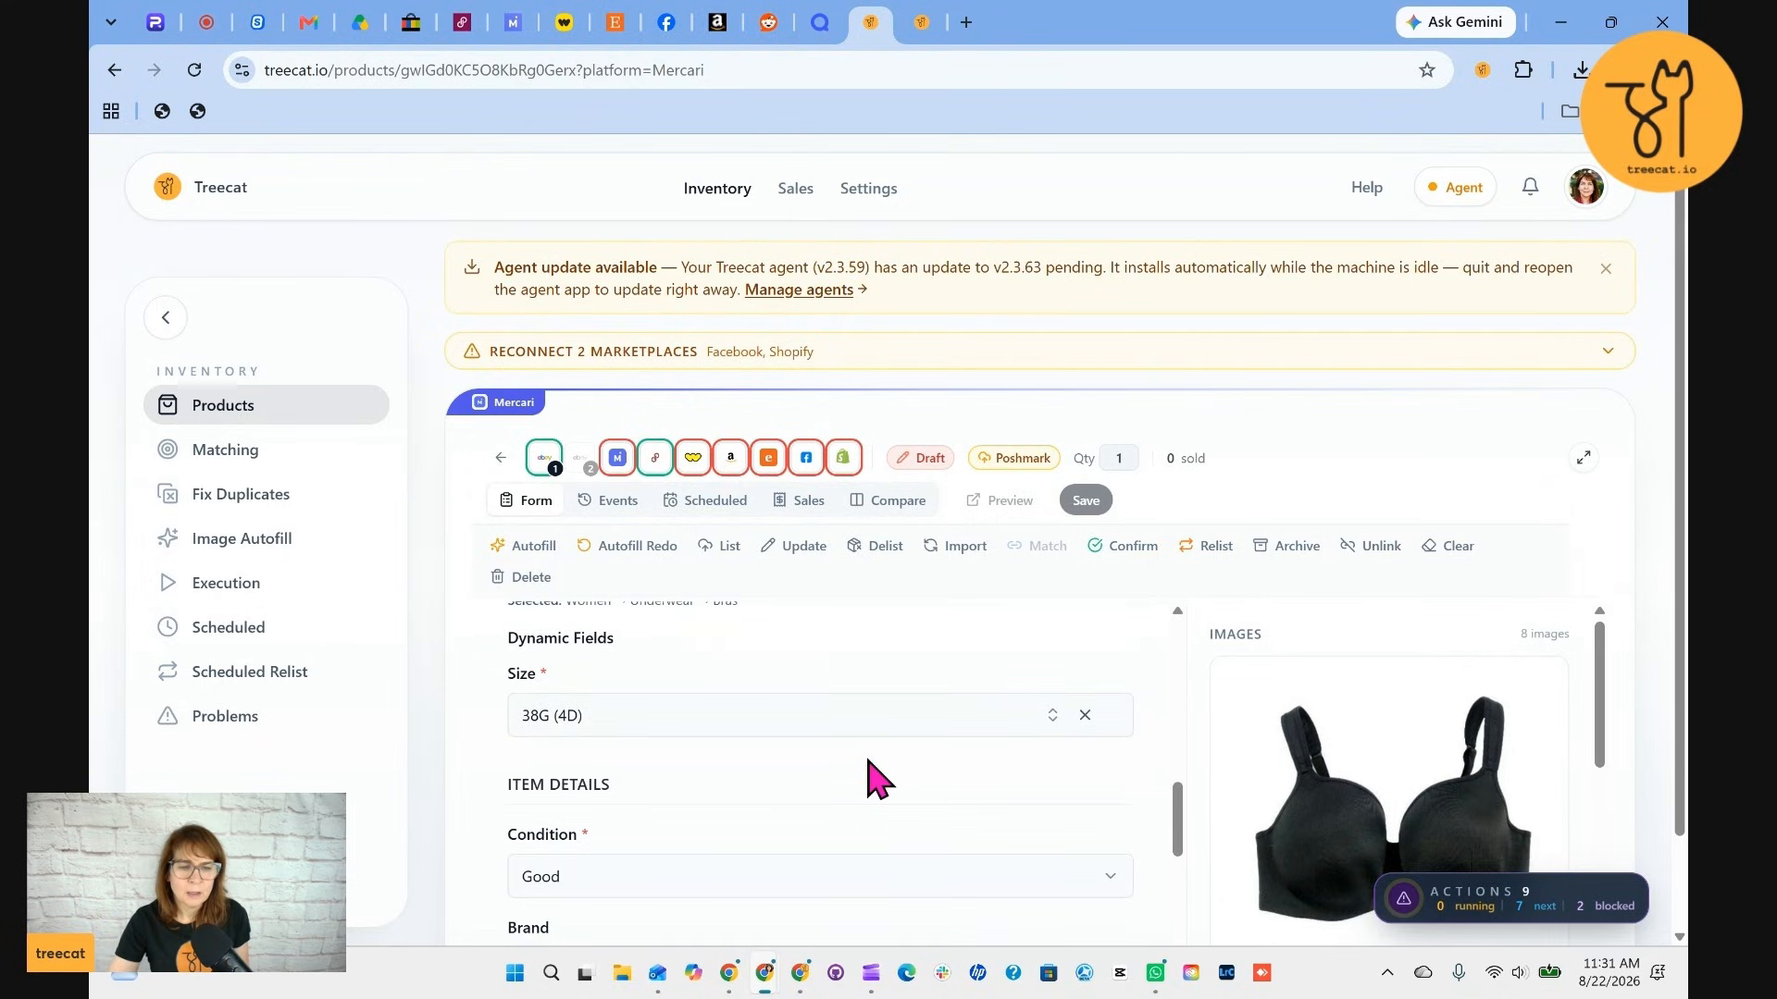
{"action": "scroll", "coordinate": [867, 761], "scroll_direction": "down", "scroll_amount": 2}
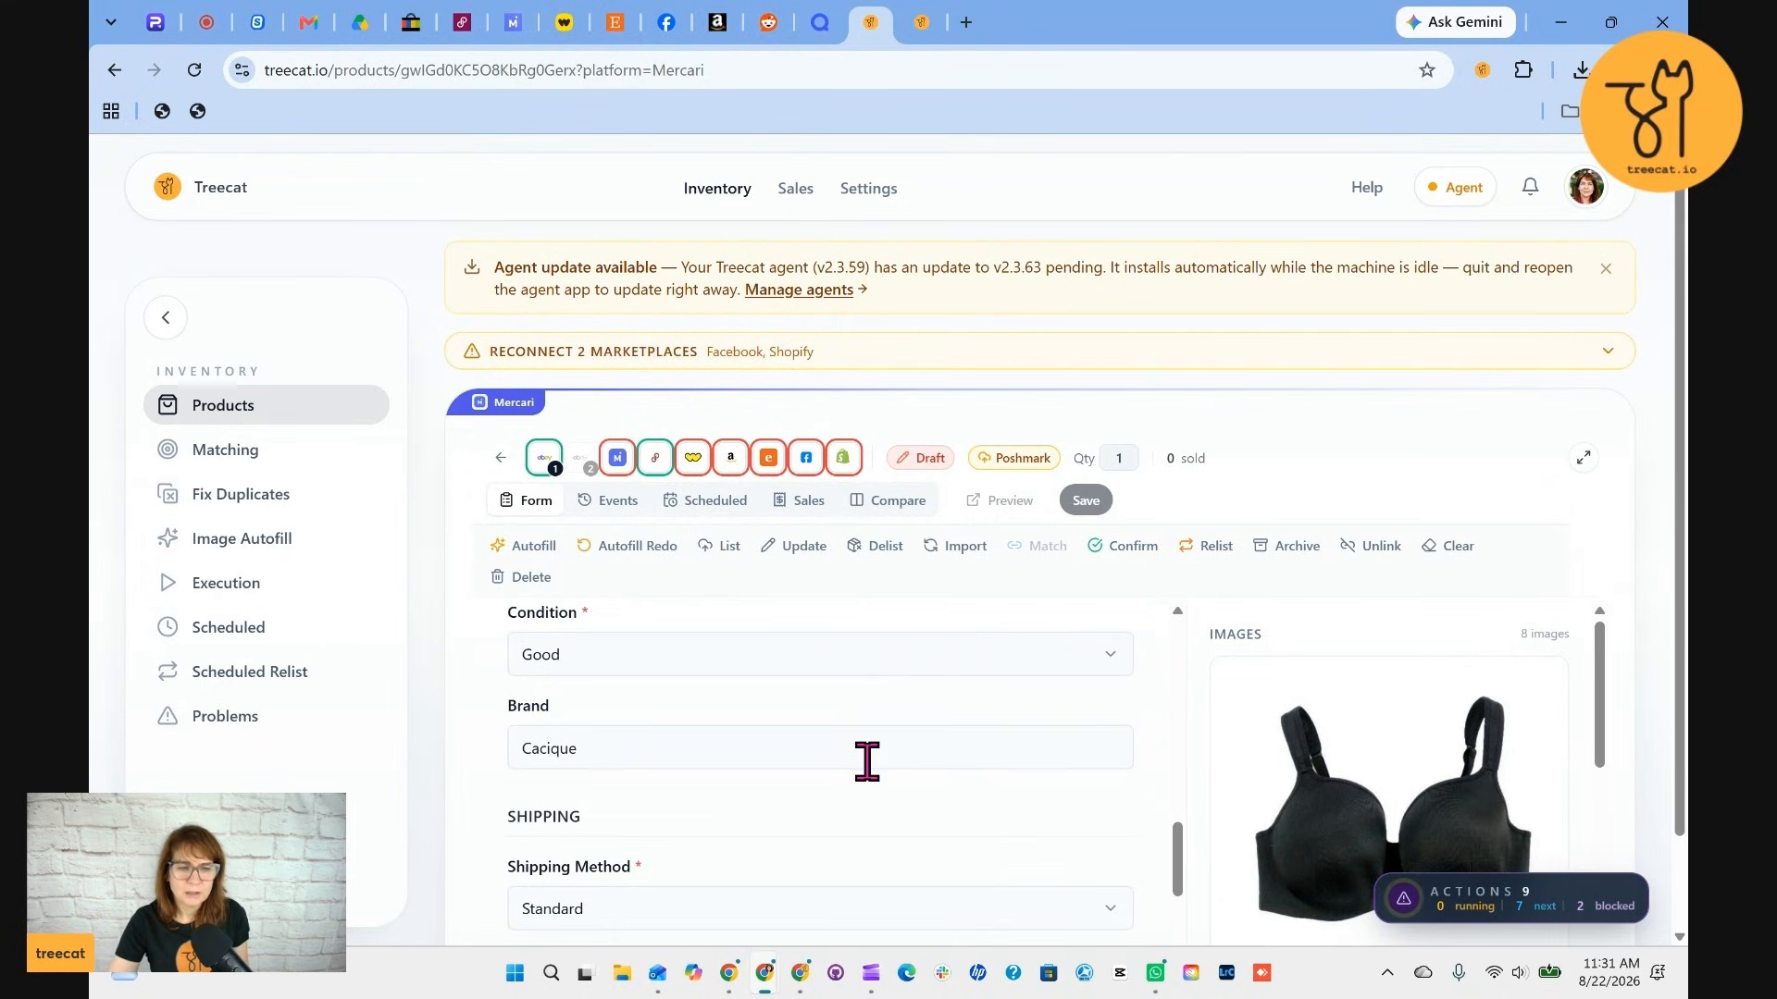
Set the Mercari listing's condition to Like New and save the changes
{"action": "left_click", "coordinate": [708, 682]}
{"action": "left_click", "coordinate": [555, 738]}
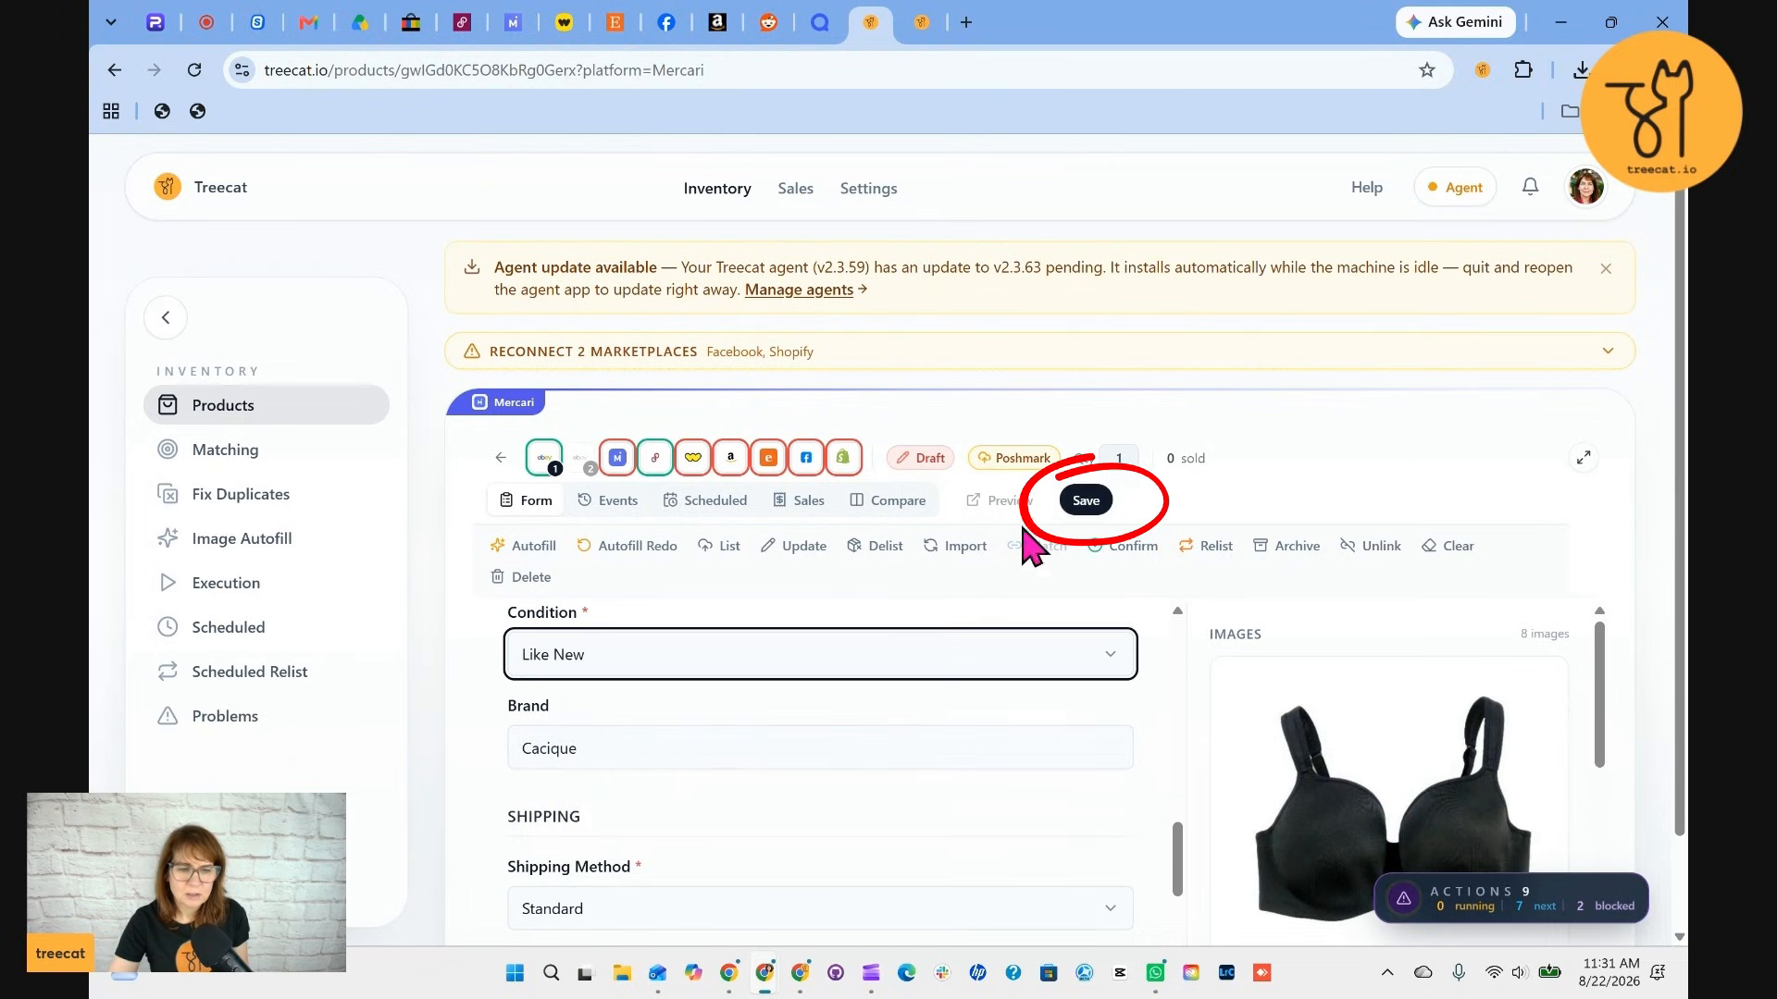
{"action": "left_click", "coordinate": [1078, 504]}
Set the Mercari shipping carrier to USPS Ground Advantage and save the listing
{"action": "scroll", "coordinate": [841, 832], "scroll_direction": "down", "scroll_amount": 3}
{"action": "scroll", "coordinate": [857, 824], "scroll_direction": "up", "scroll_amount": 3}
{"action": "scroll", "coordinate": [859, 819], "scroll_direction": "down", "scroll_amount": 2}
{"action": "scroll", "coordinate": [860, 828], "scroll_direction": "down", "scroll_amount": 3}
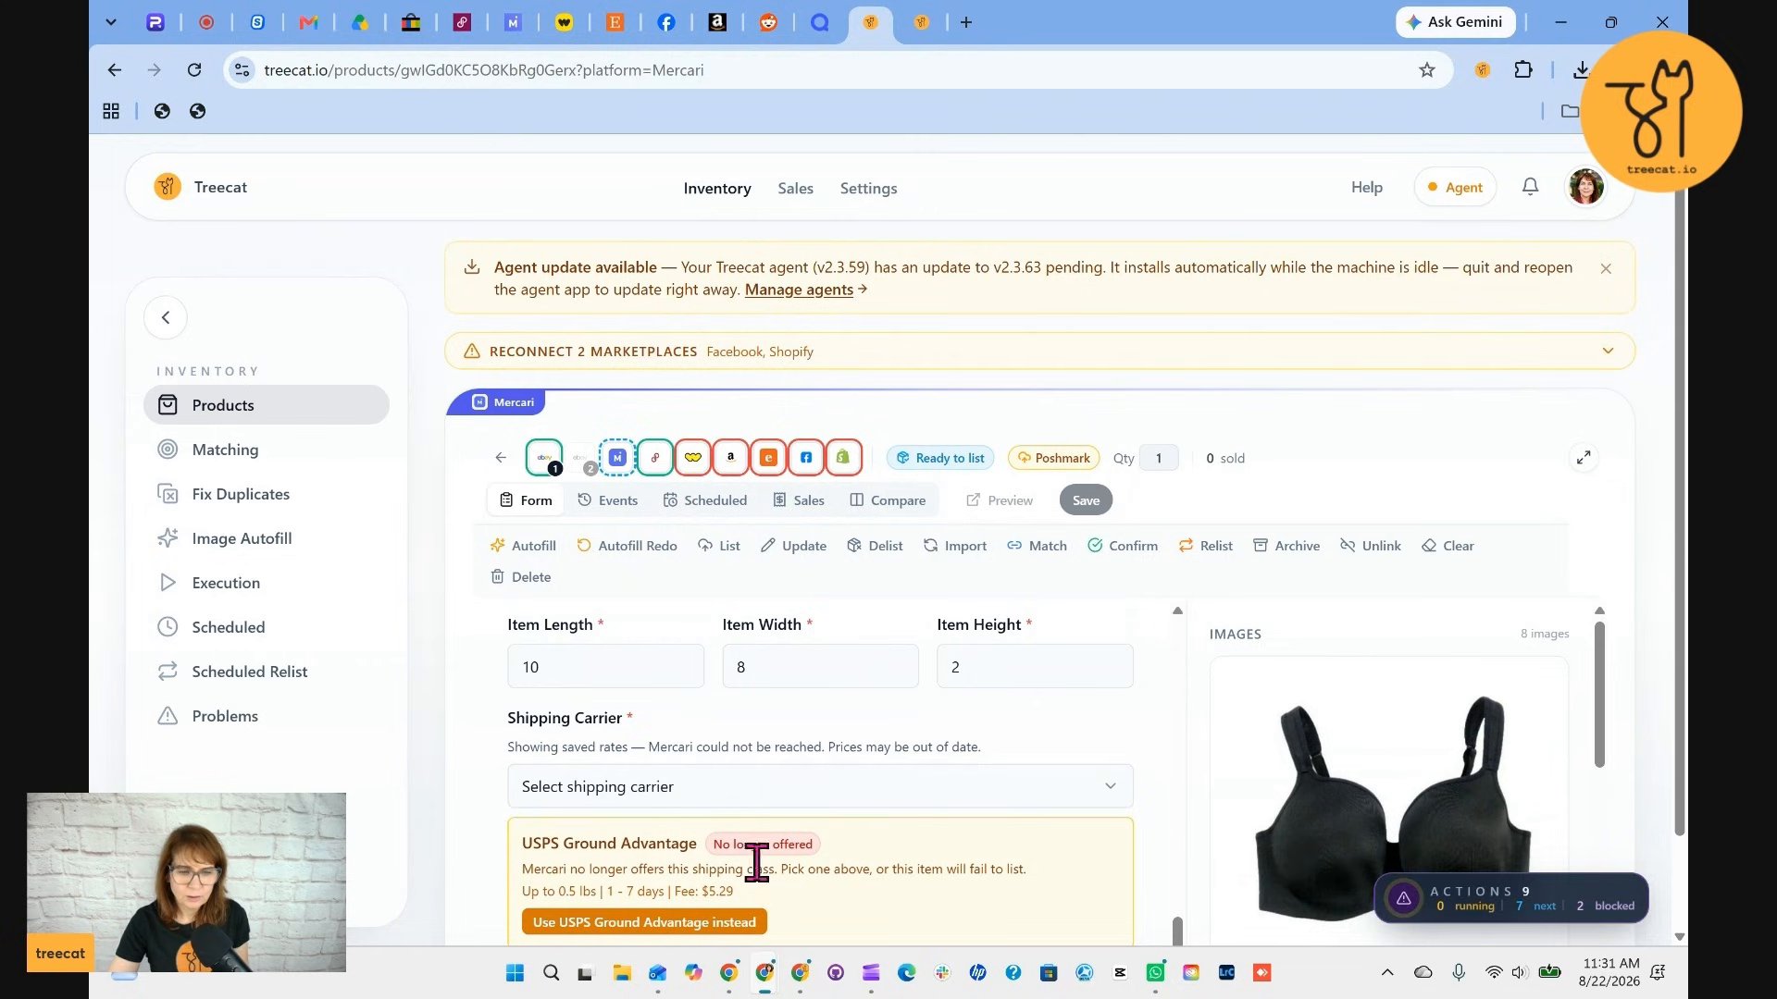
{"action": "scroll", "coordinate": [773, 911], "scroll_direction": "down", "scroll_amount": 1}
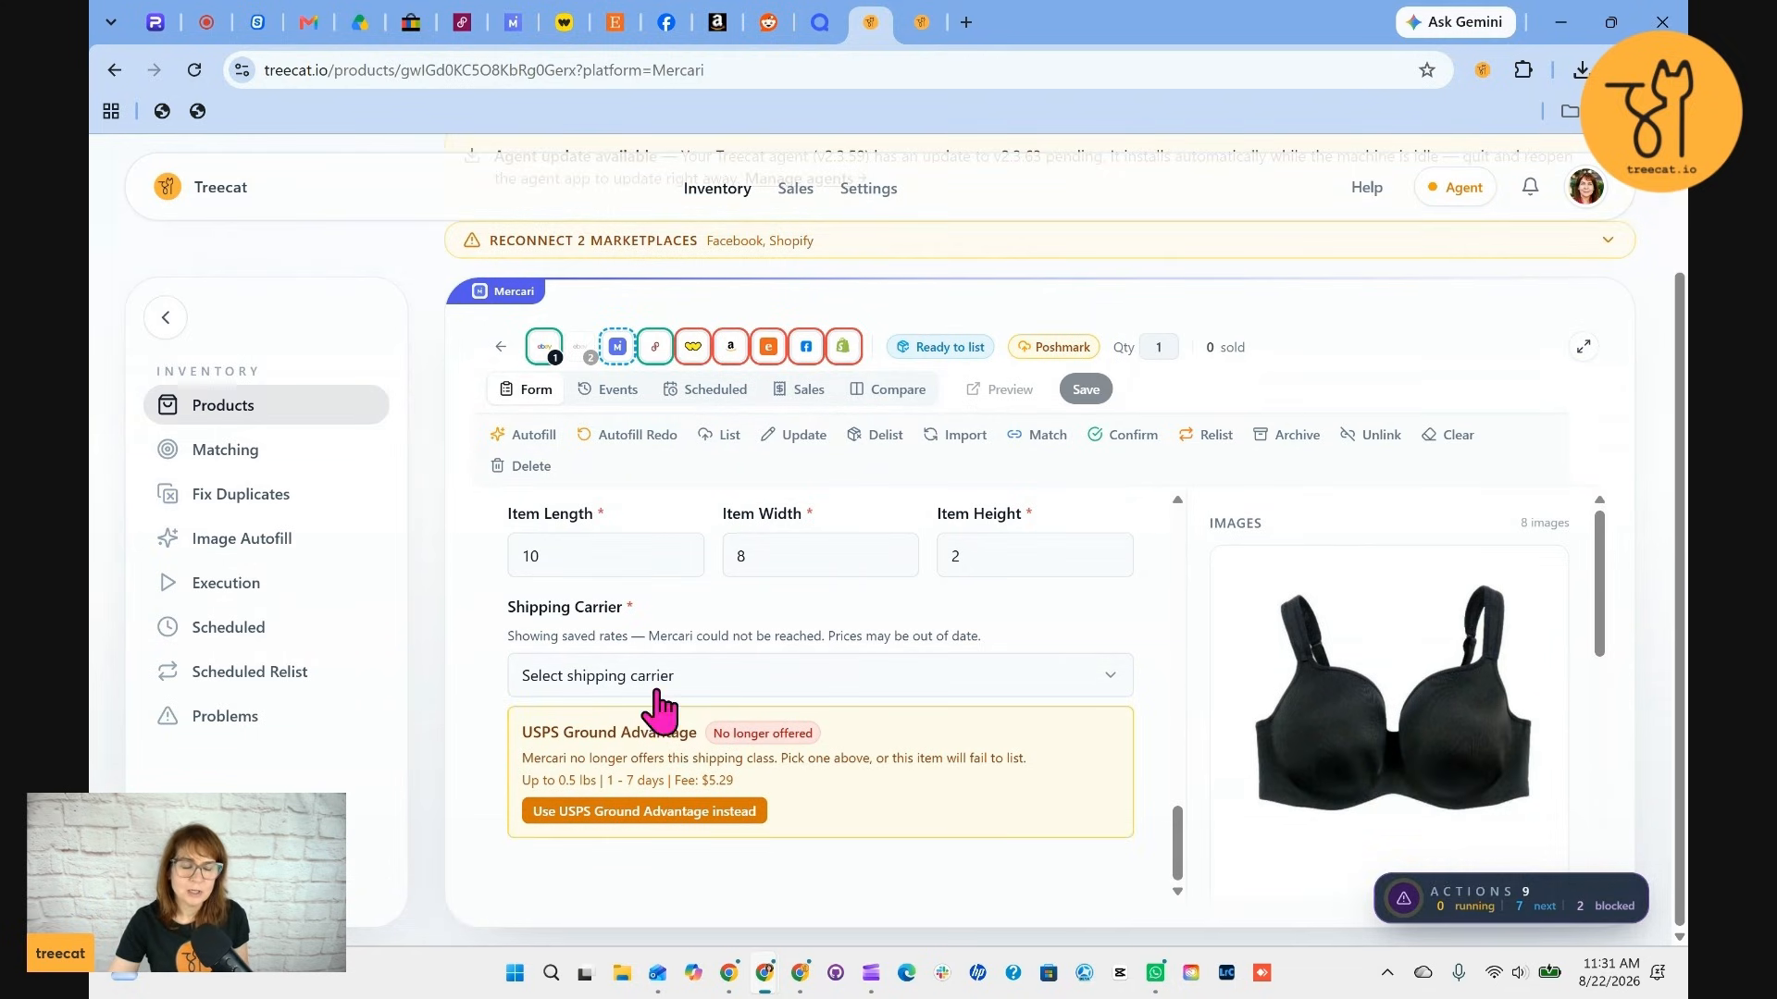
{"action": "left_click", "coordinate": [708, 813]}
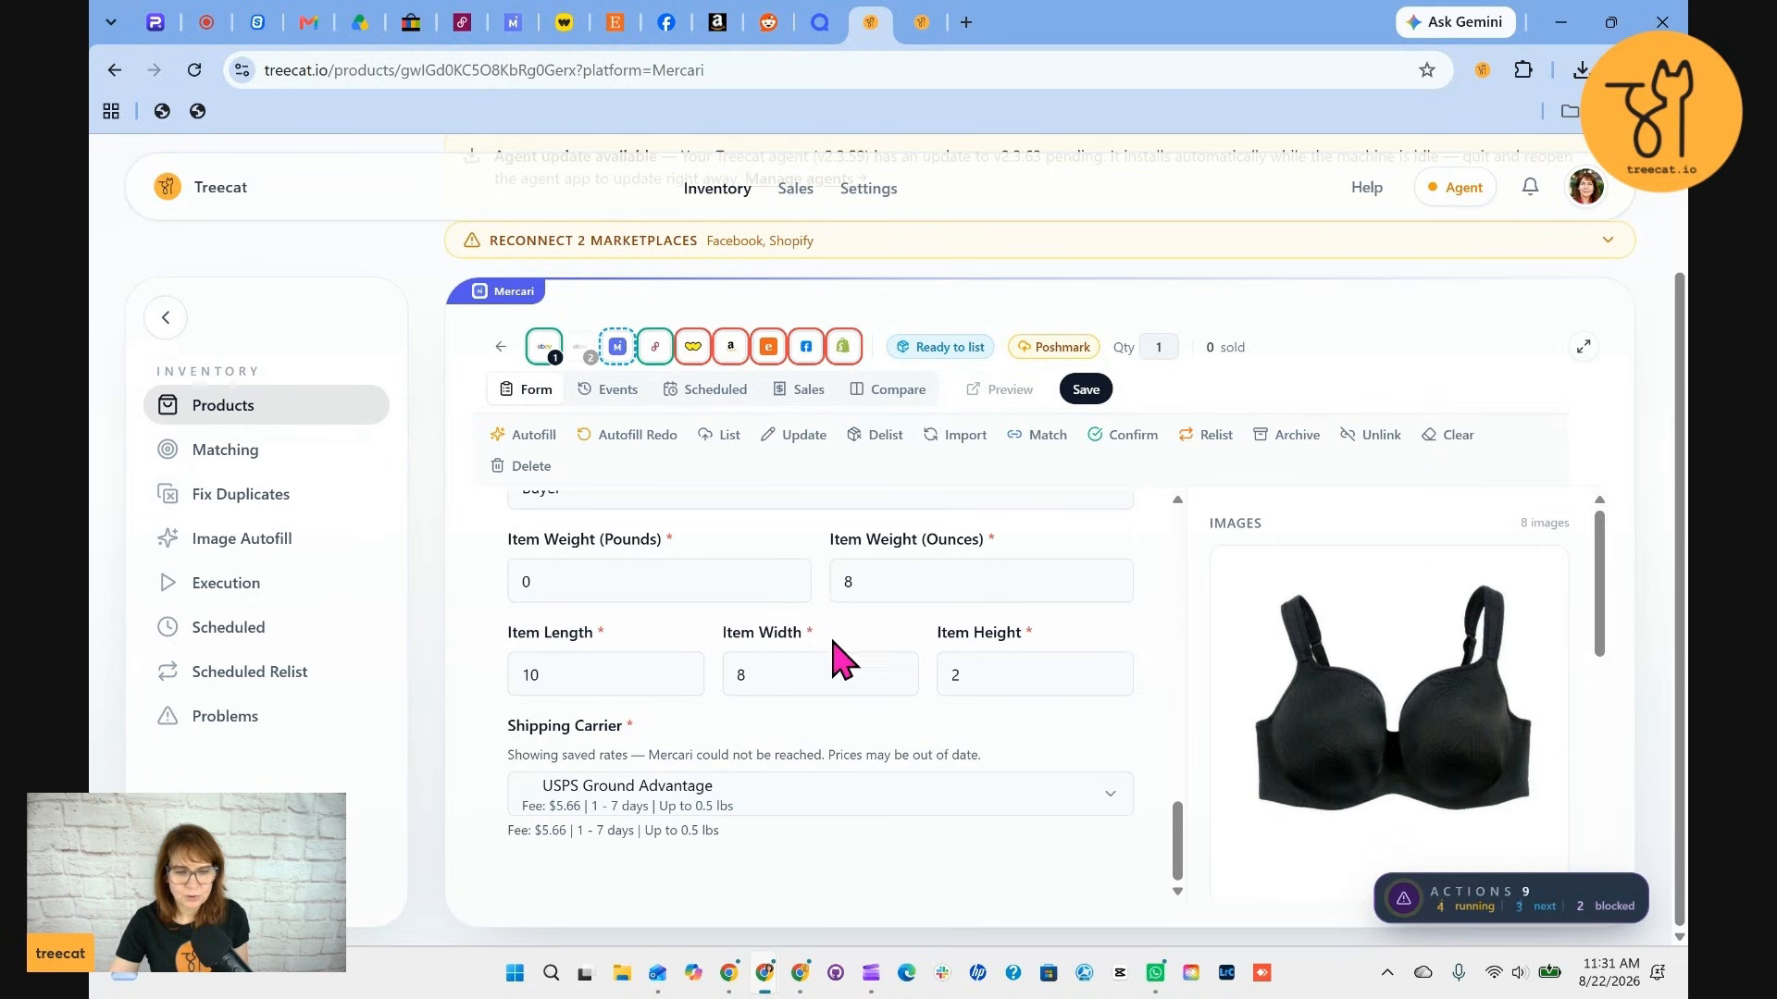
{"action": "left_click", "coordinate": [1085, 390]}
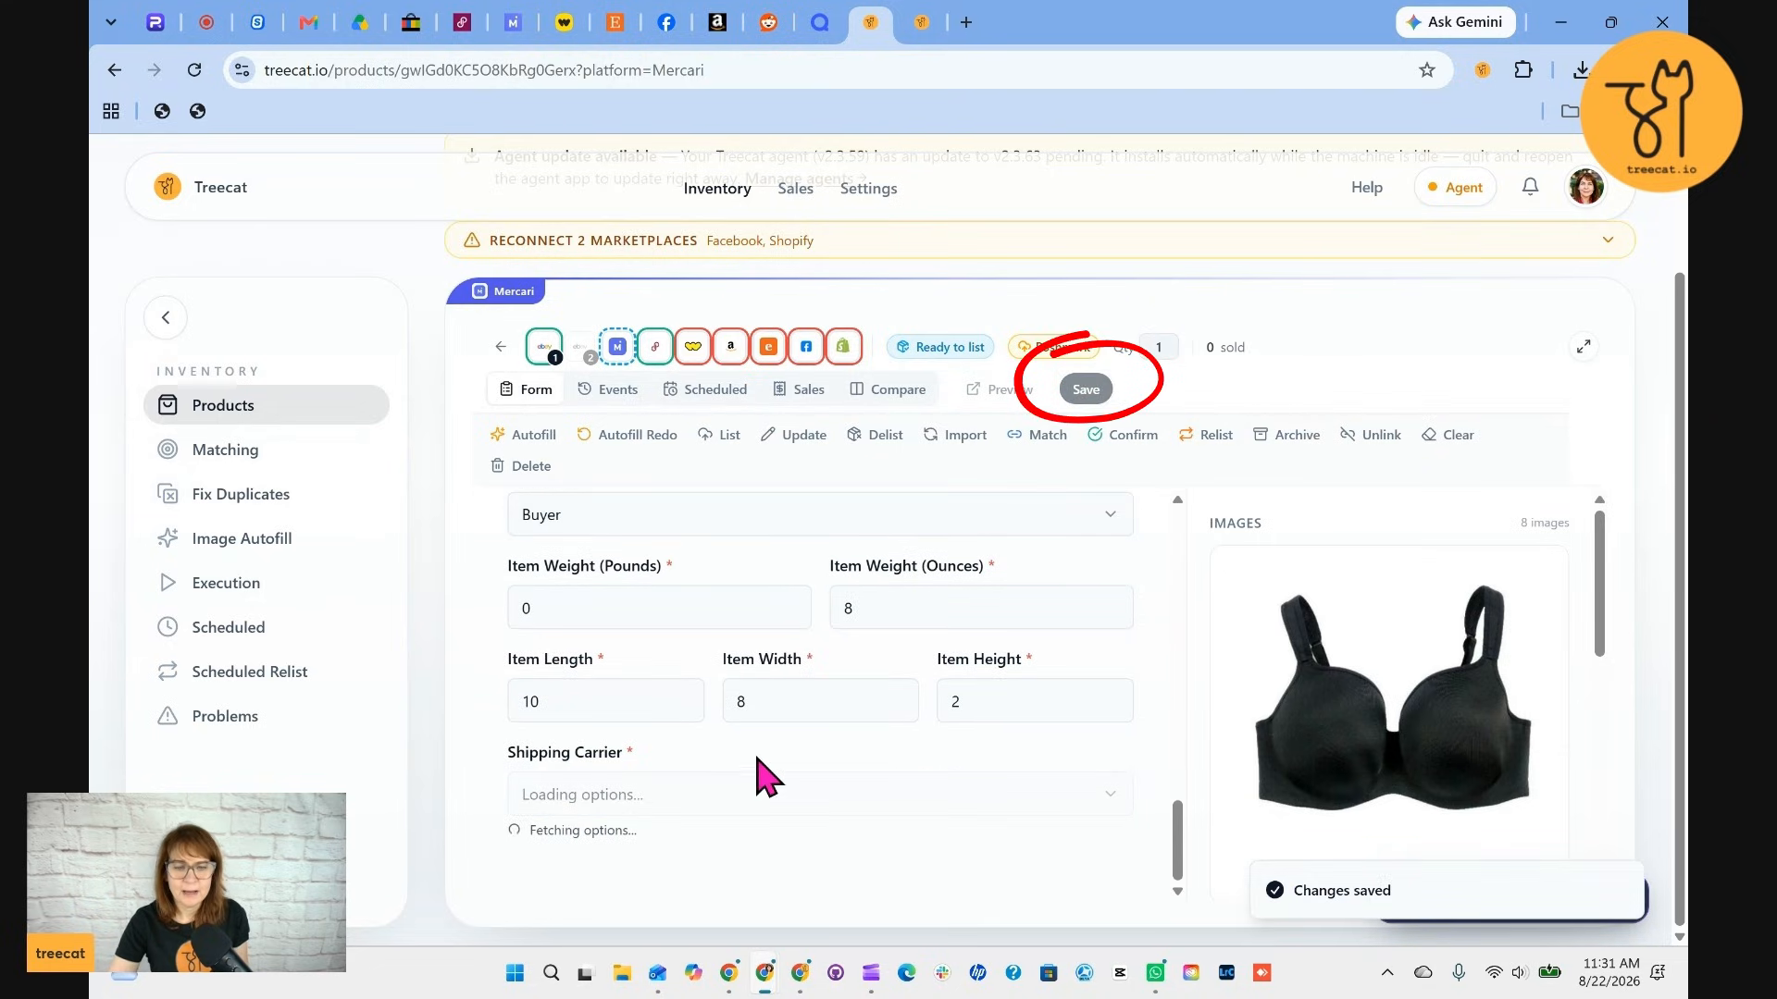
List the item on Mercari
{"action": "left_click", "coordinate": [722, 435]}
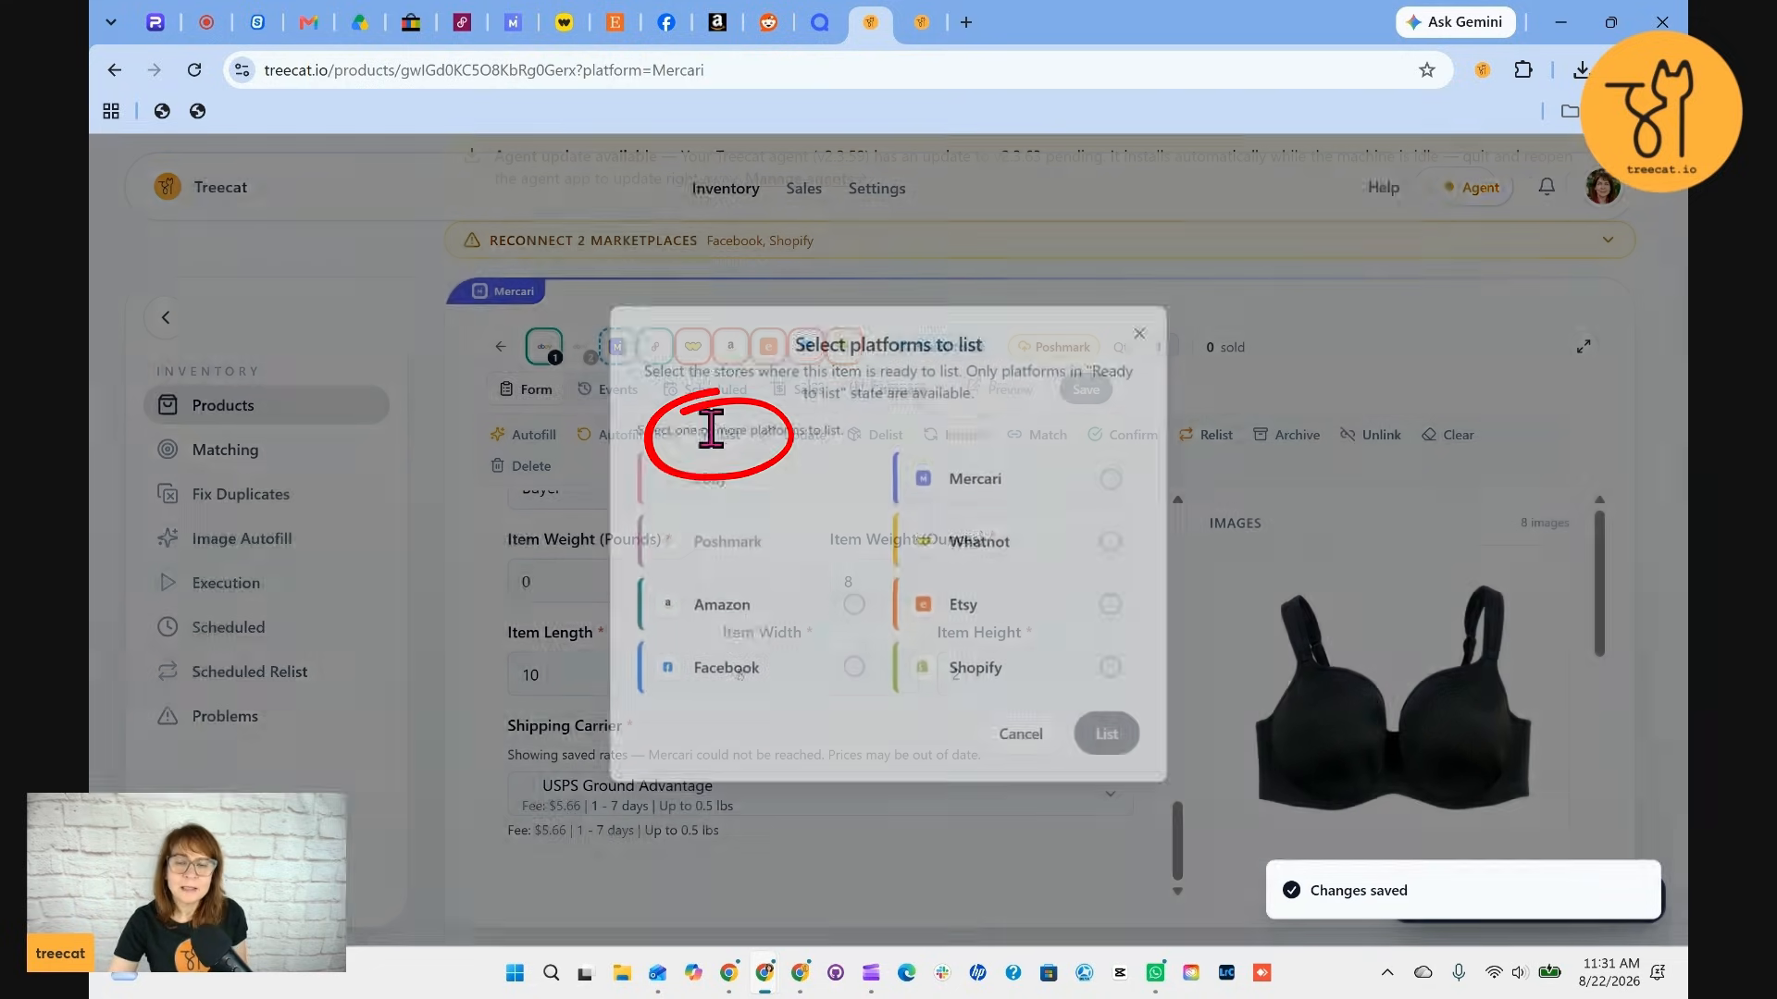
{"action": "left_click", "coordinate": [1115, 474]}
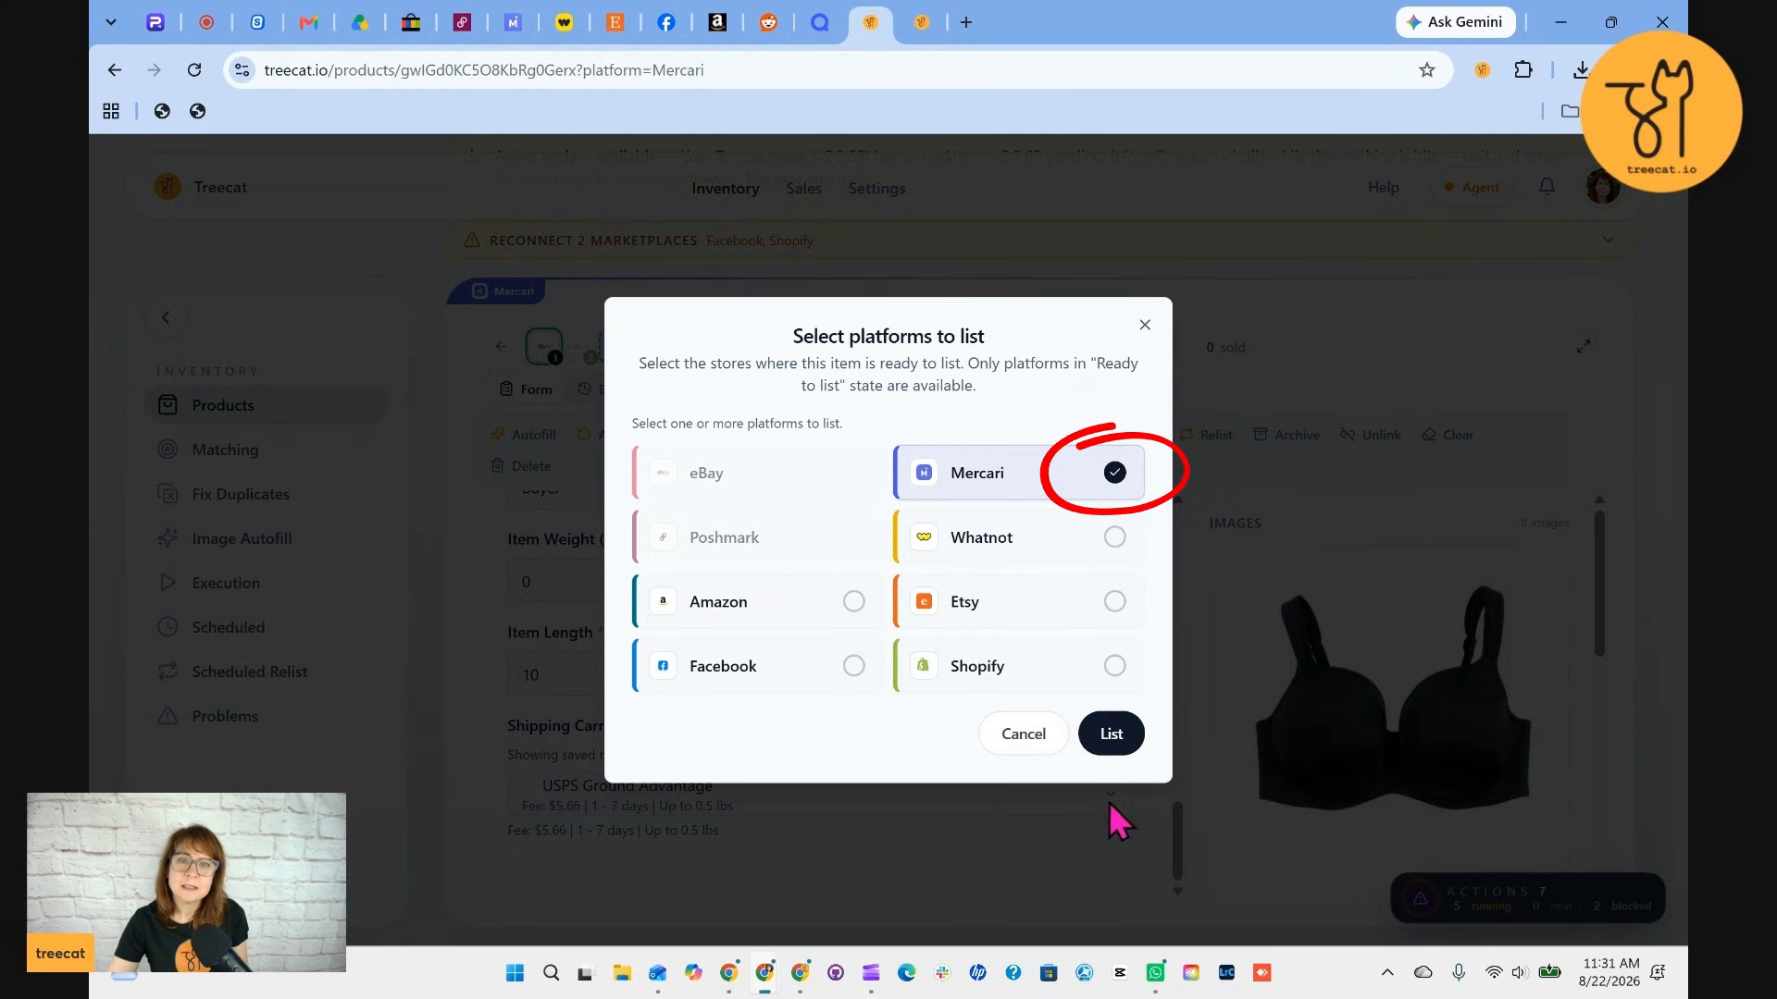
{"action": "left_click", "coordinate": [1119, 733]}
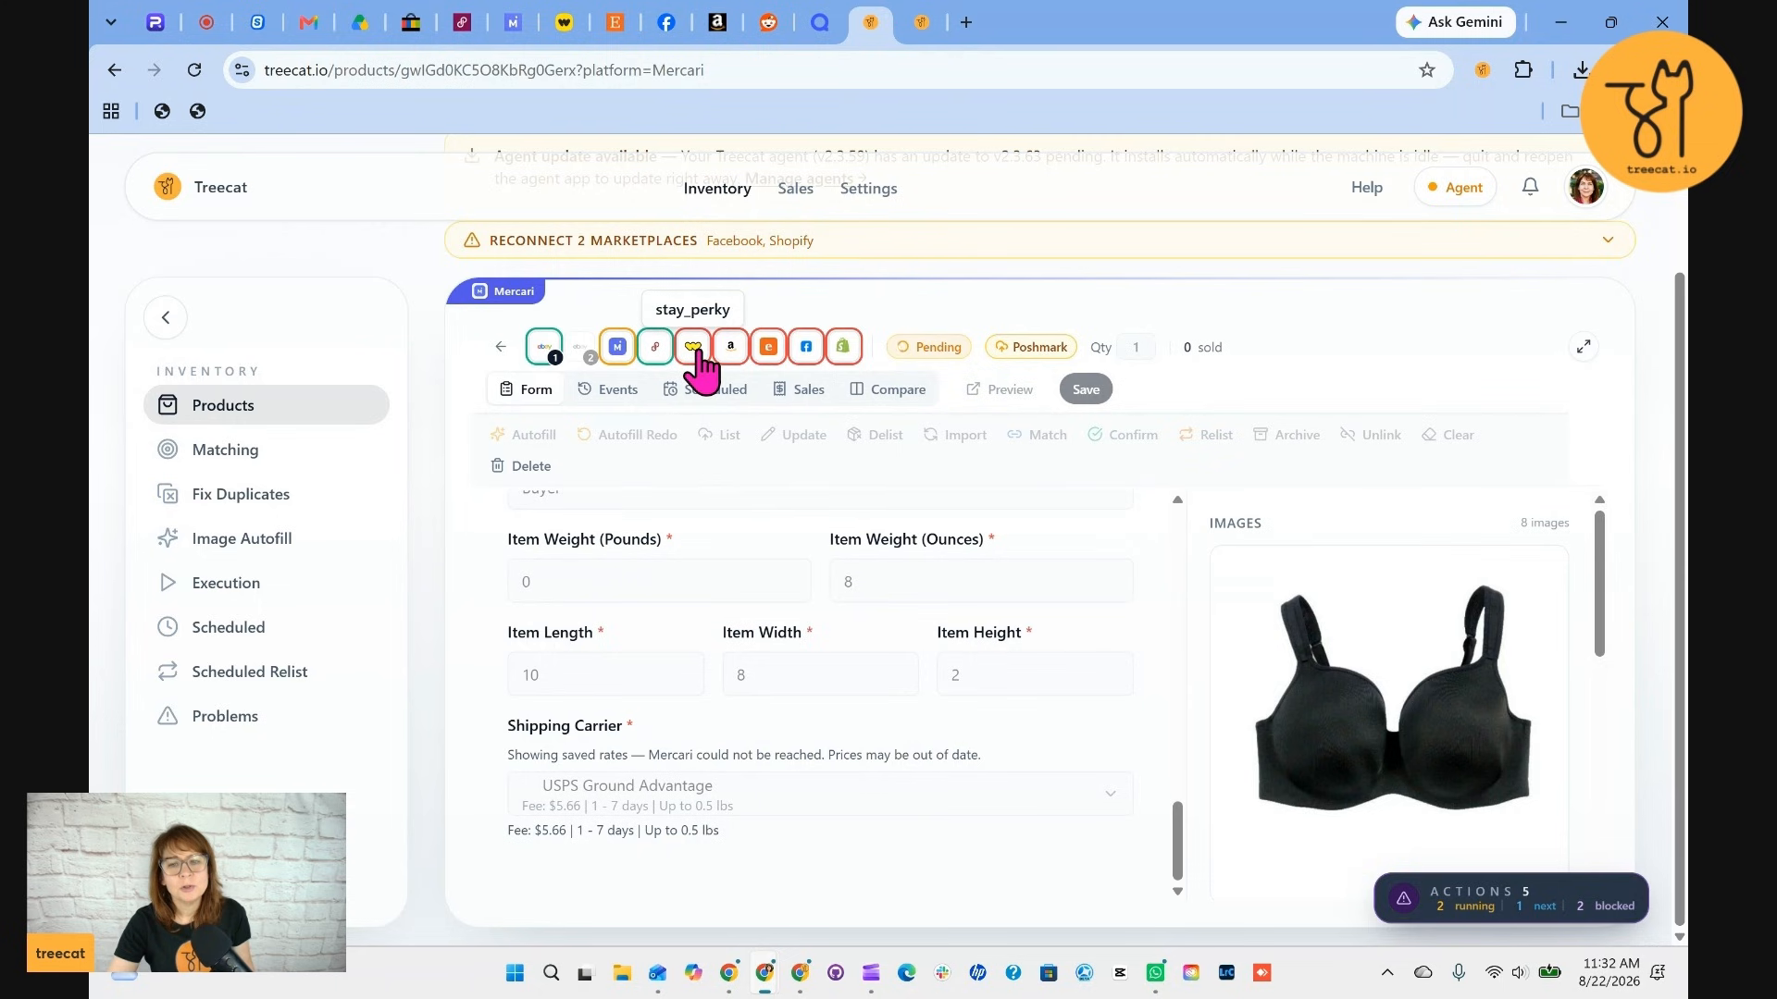
Return to the inventory and filter for products listed on eBay but not listed on Mercari
{"action": "left_click", "coordinate": [114, 69]}
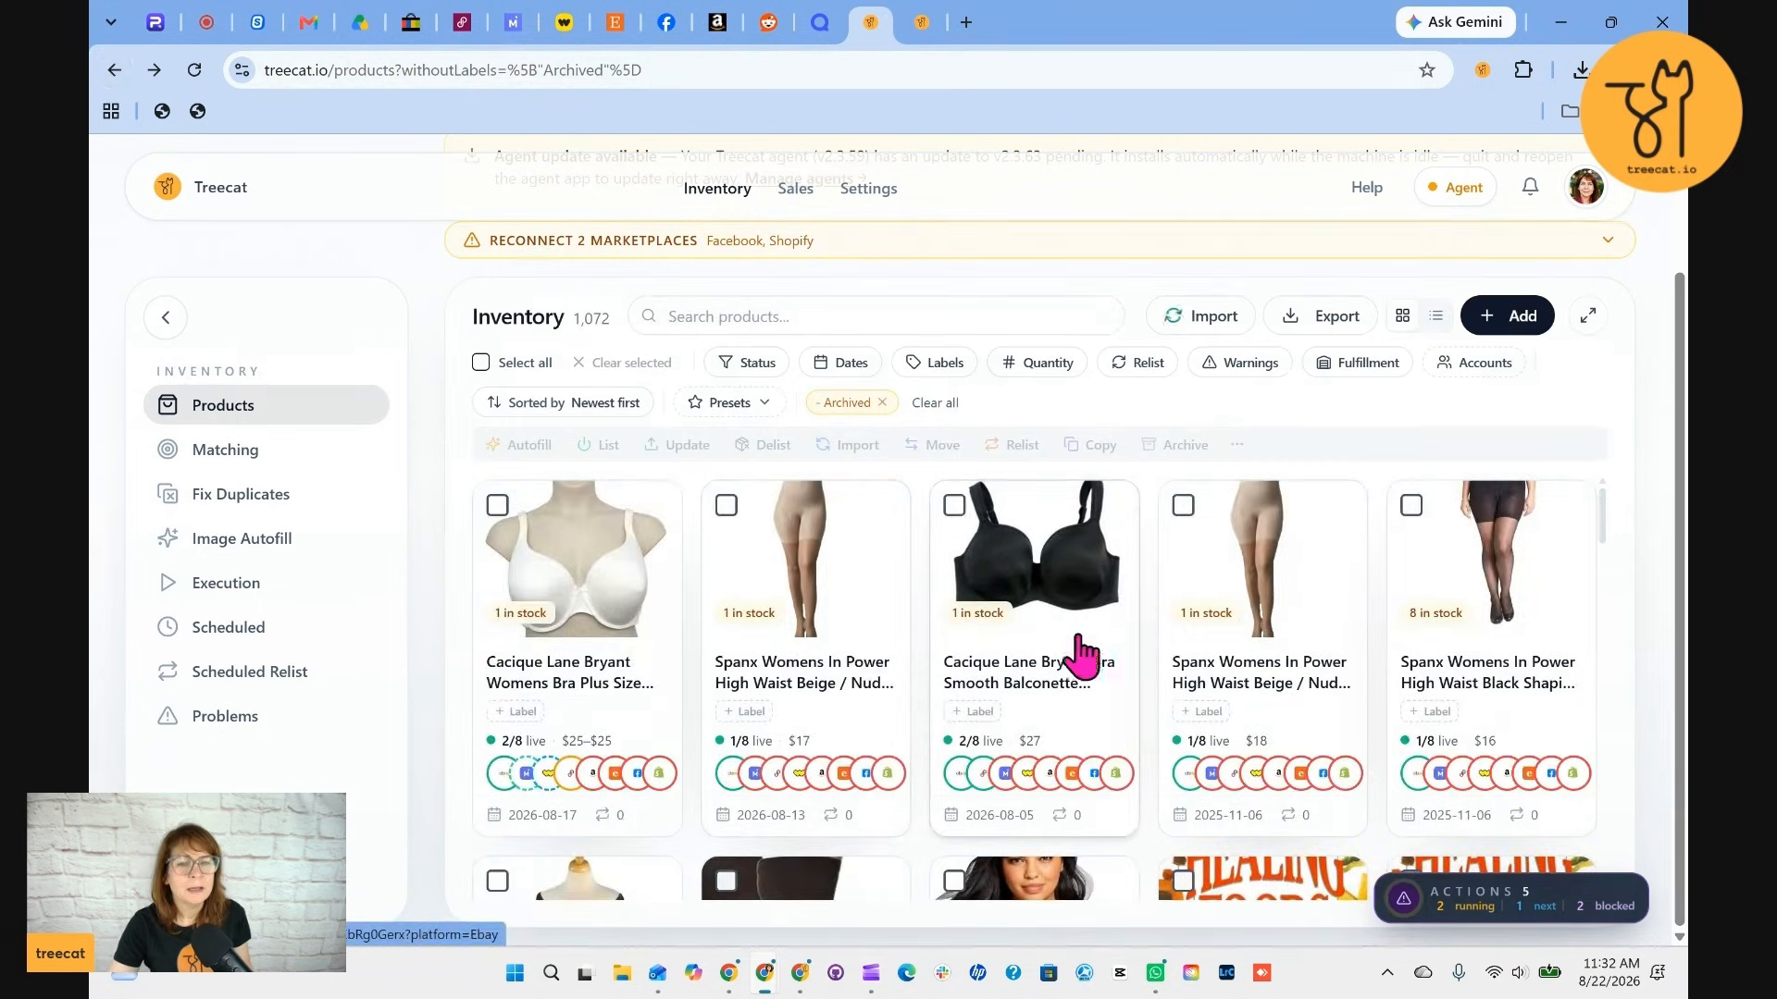
{"action": "scroll", "coordinate": [1083, 657], "scroll_direction": "down", "scroll_amount": 2}
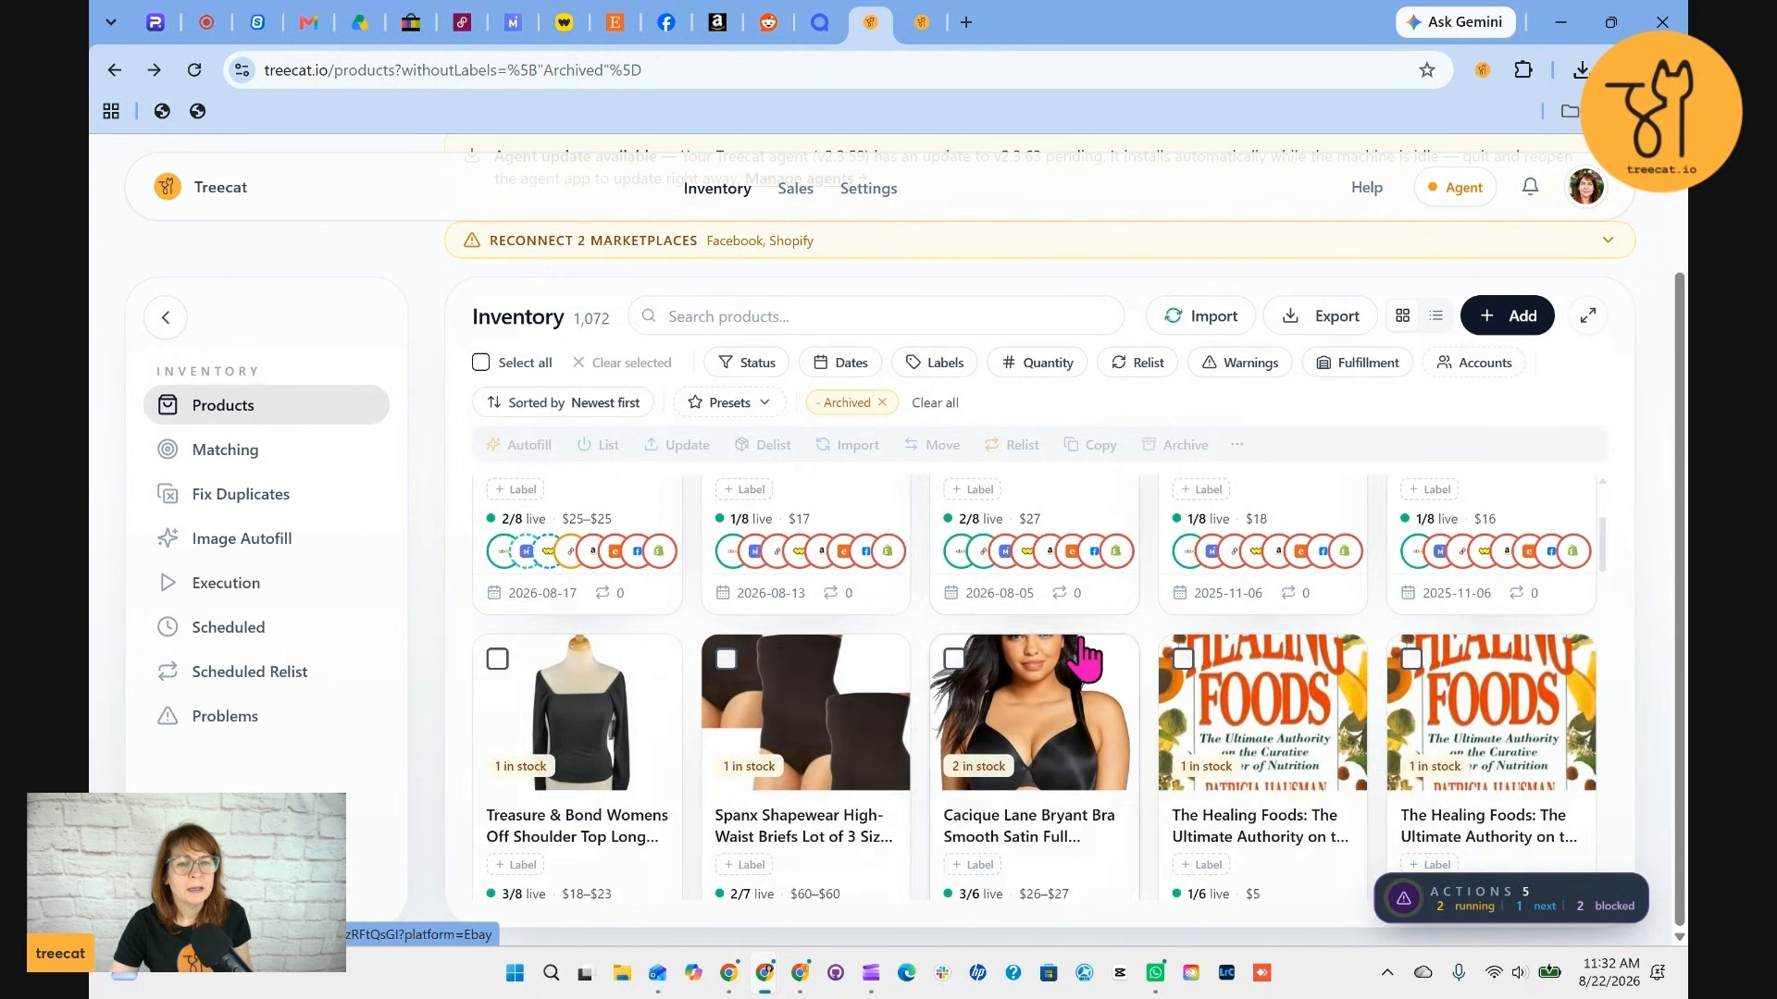
{"action": "scroll", "coordinate": [1087, 662], "scroll_direction": "down", "scroll_amount": 1}
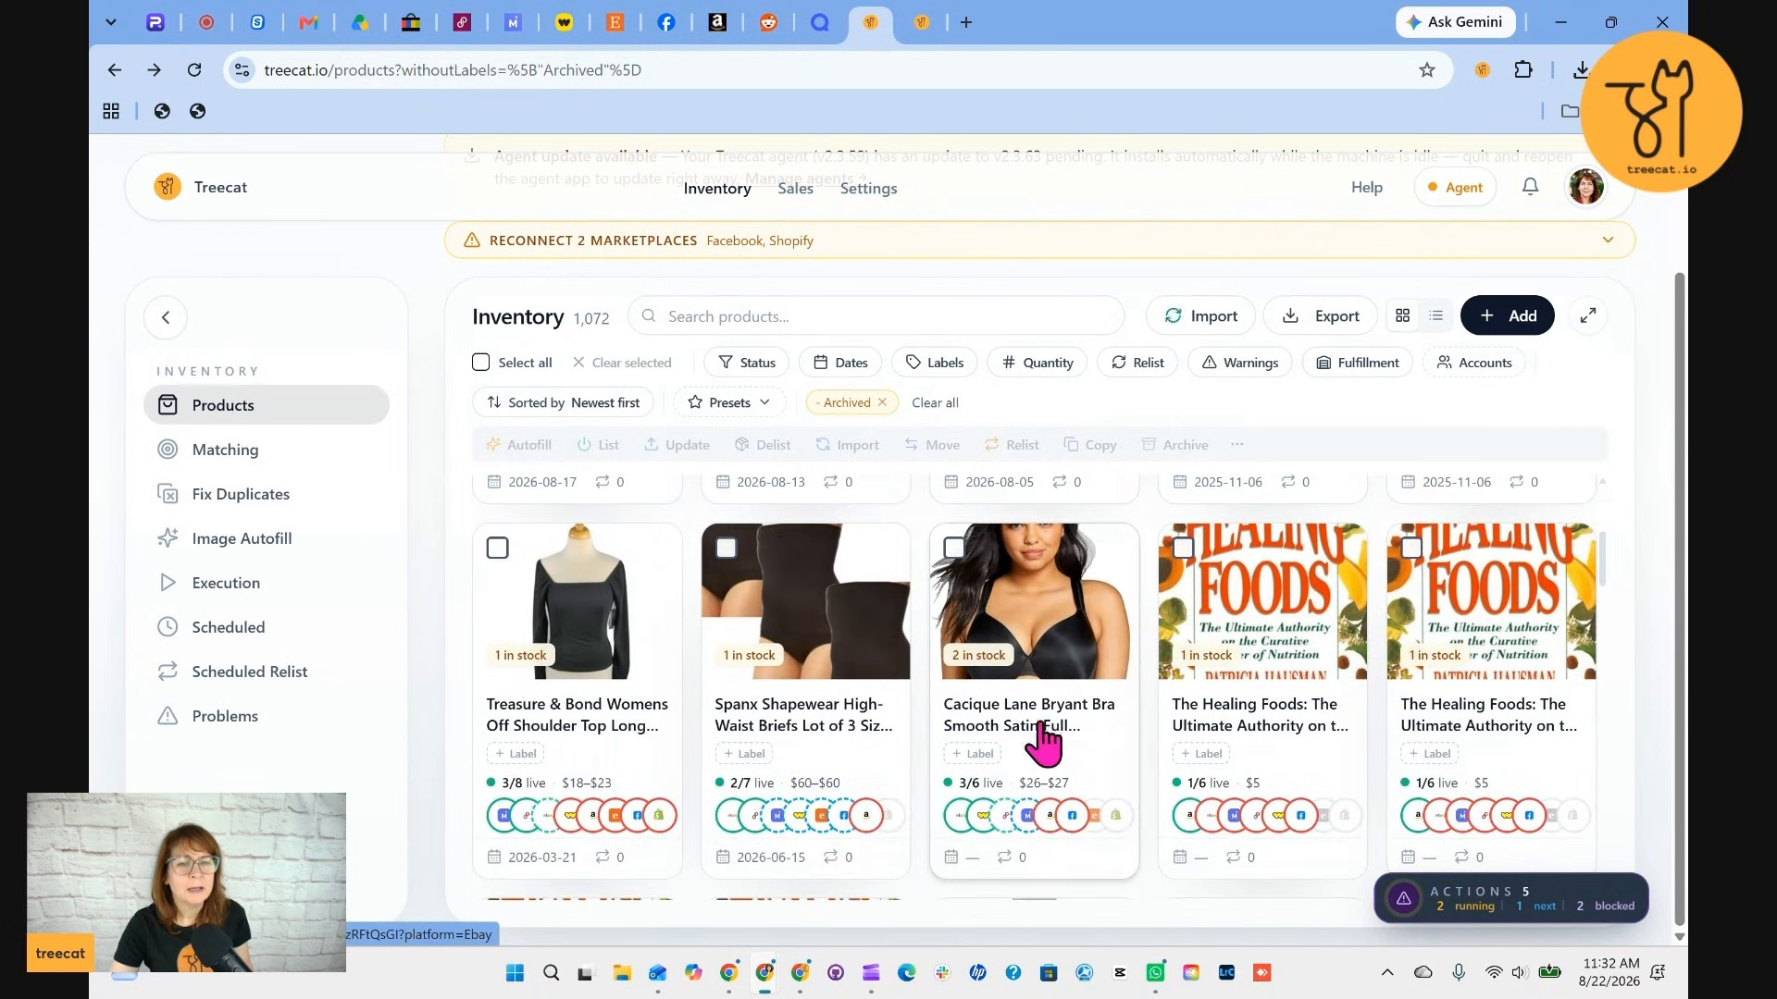
{"action": "scroll", "coordinate": [786, 519], "scroll_direction": "up", "scroll_amount": 3}
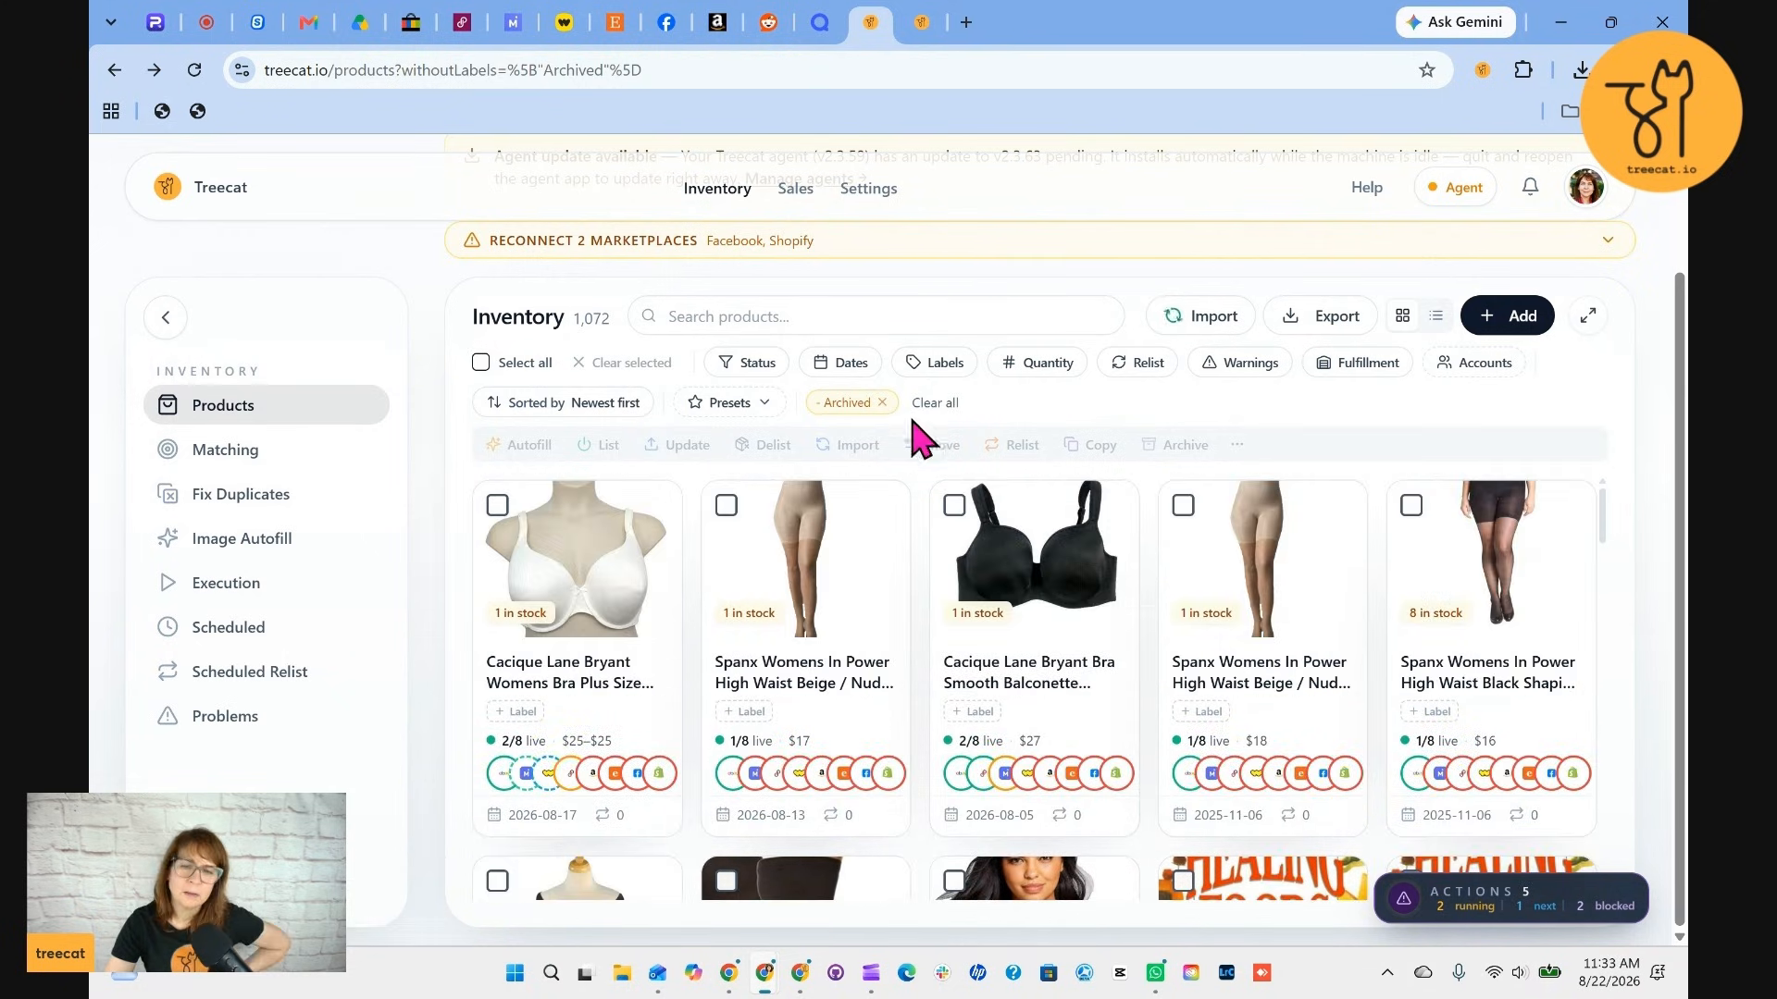
{"action": "left_click", "coordinate": [754, 370]}
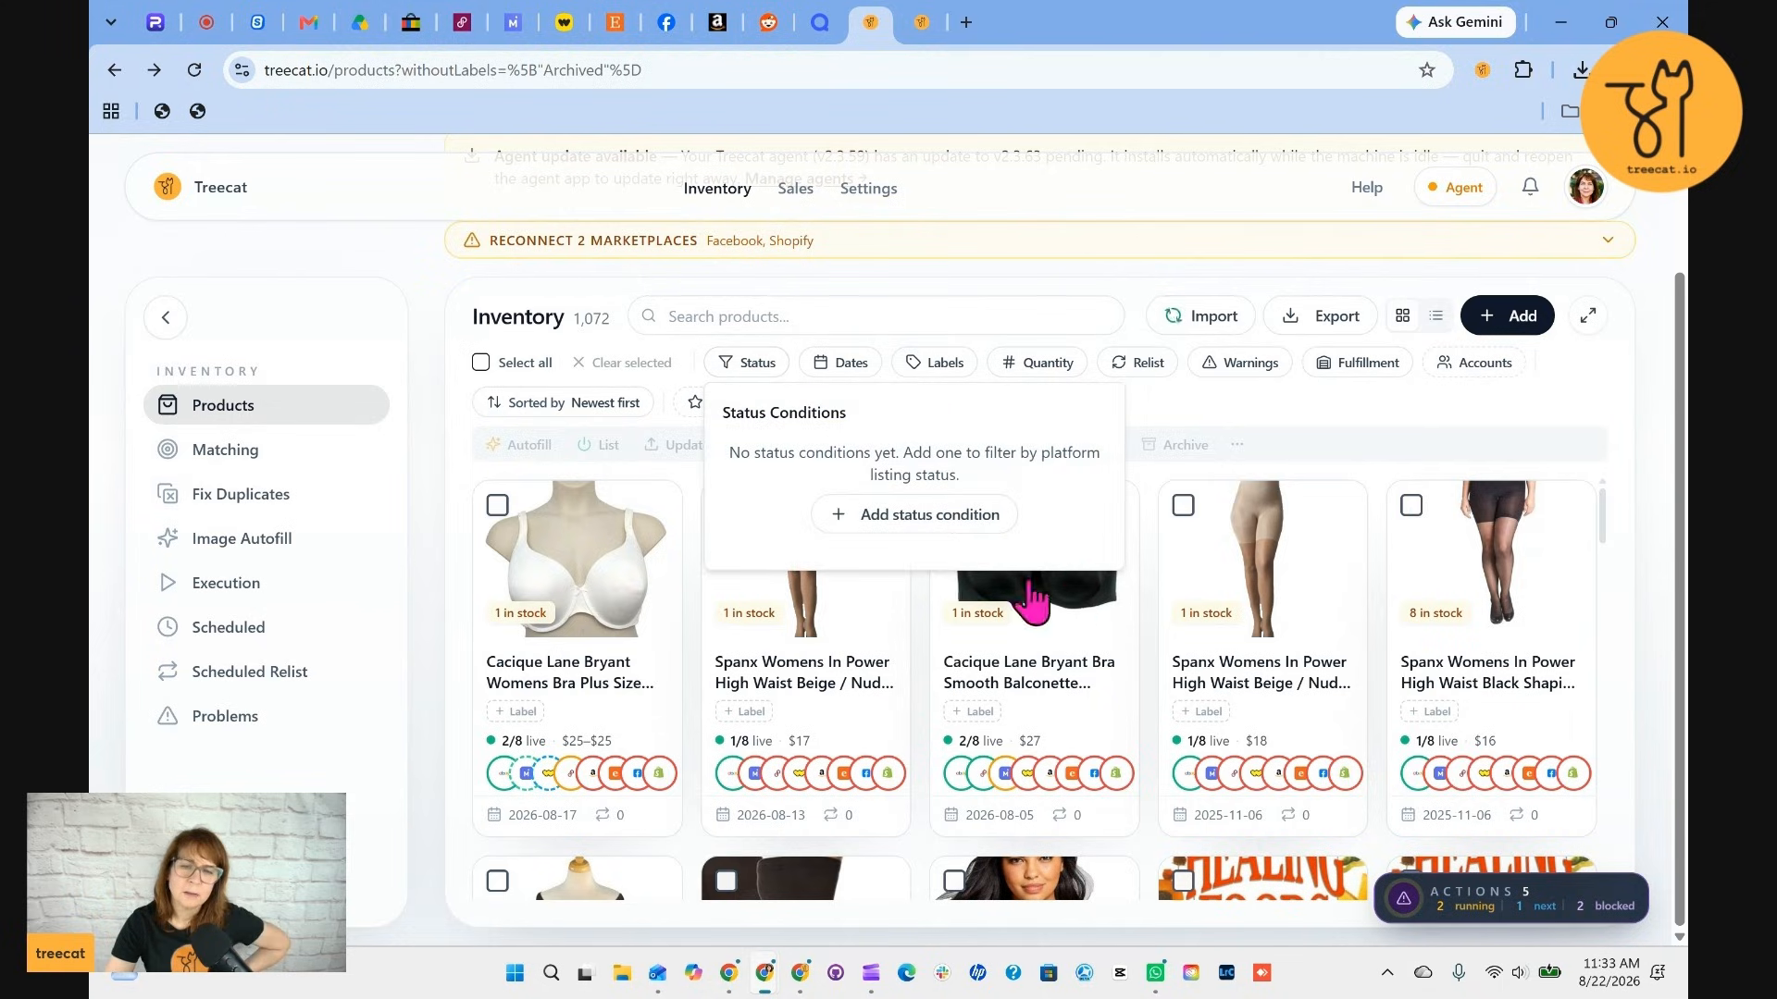
{"action": "left_click", "coordinate": [904, 518]}
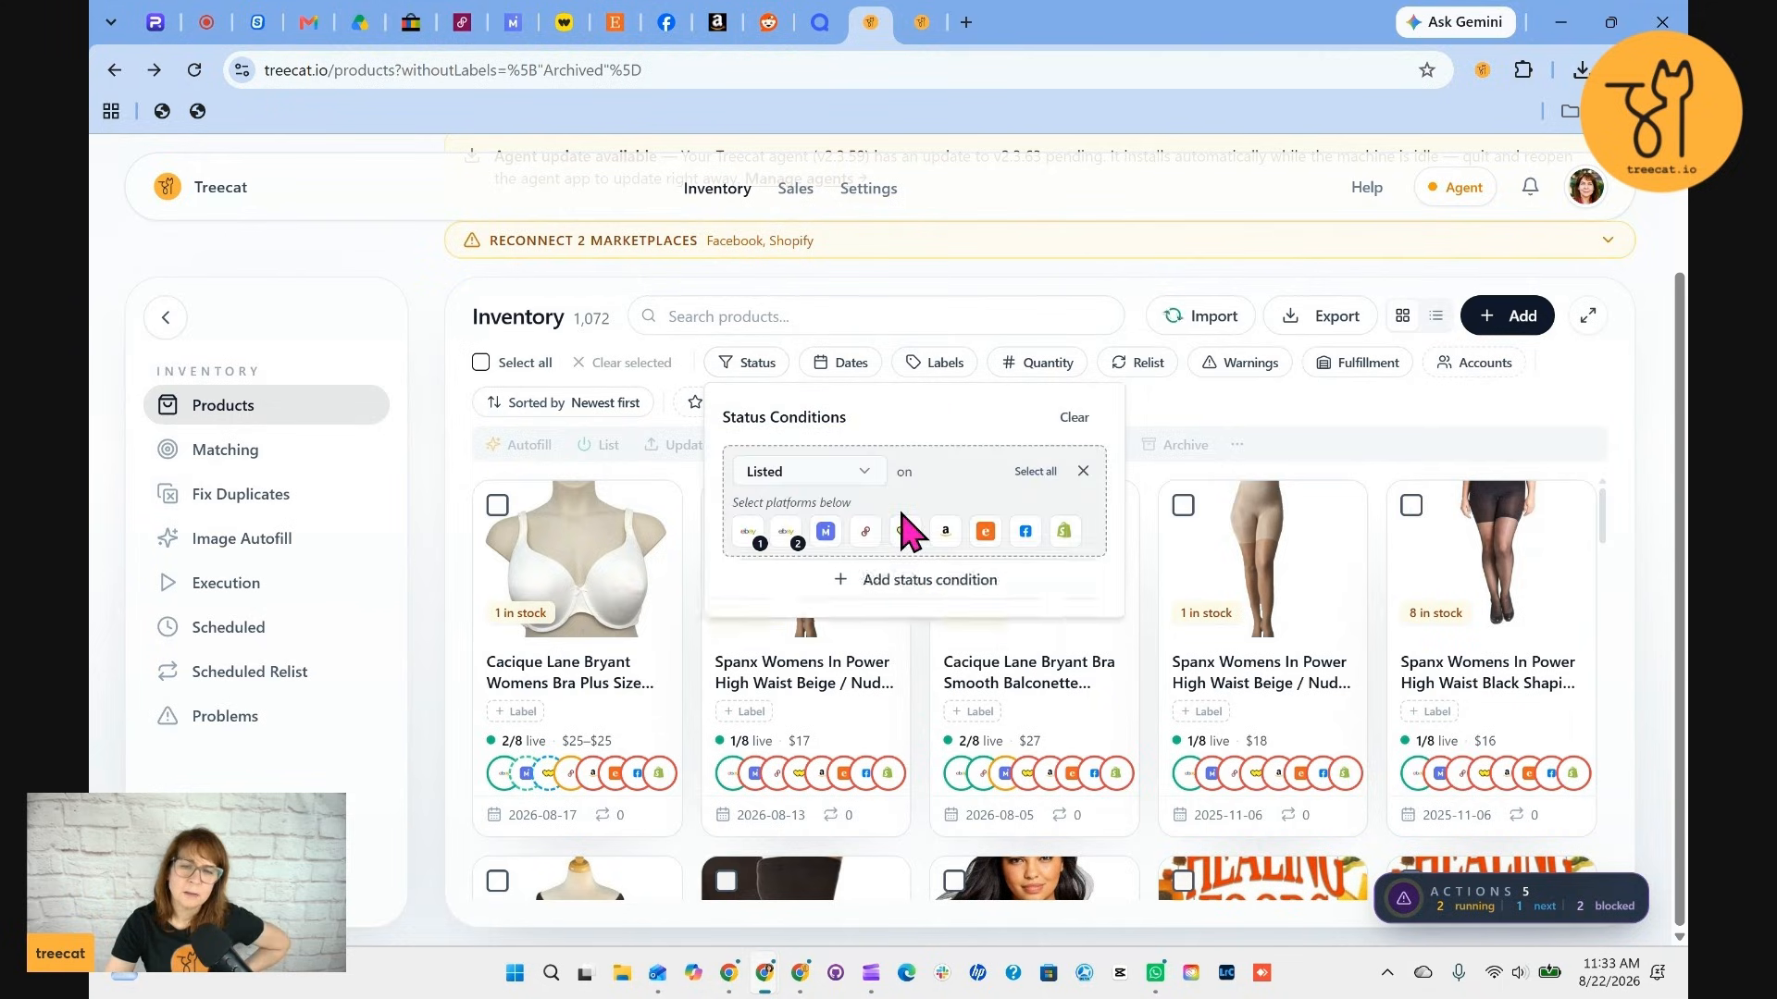
{"action": "left_click", "coordinate": [785, 532]}
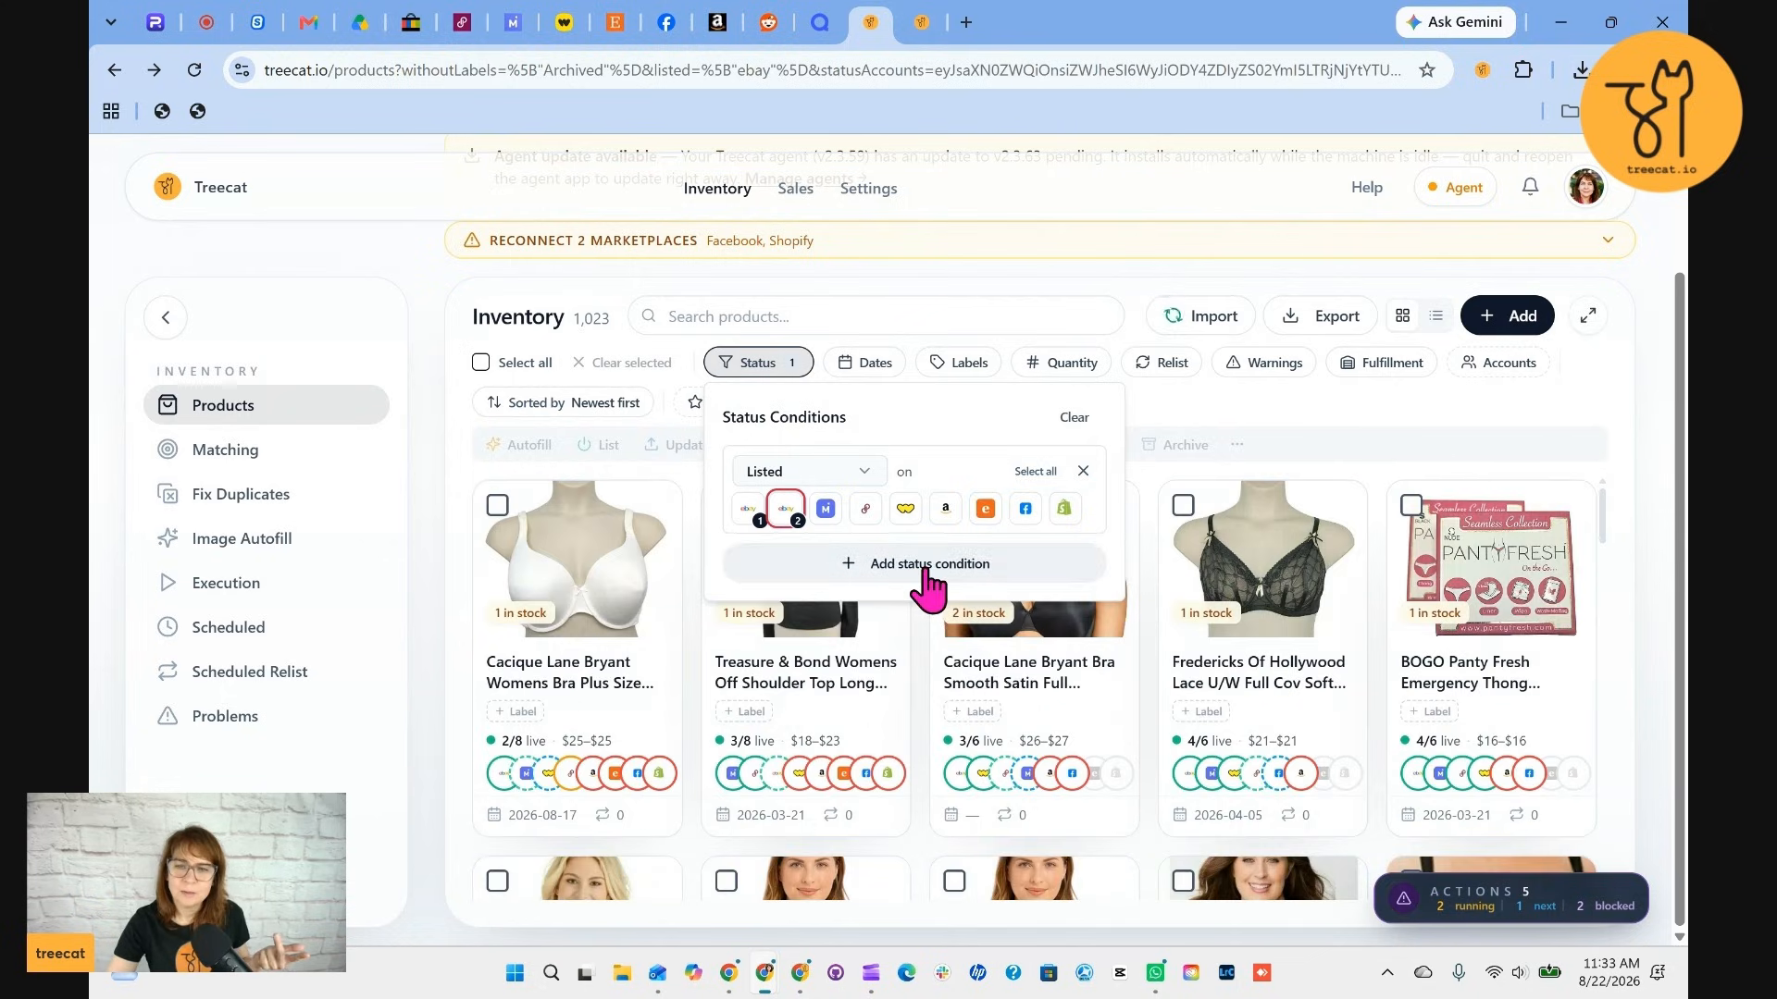
{"action": "left_click", "coordinate": [926, 567]}
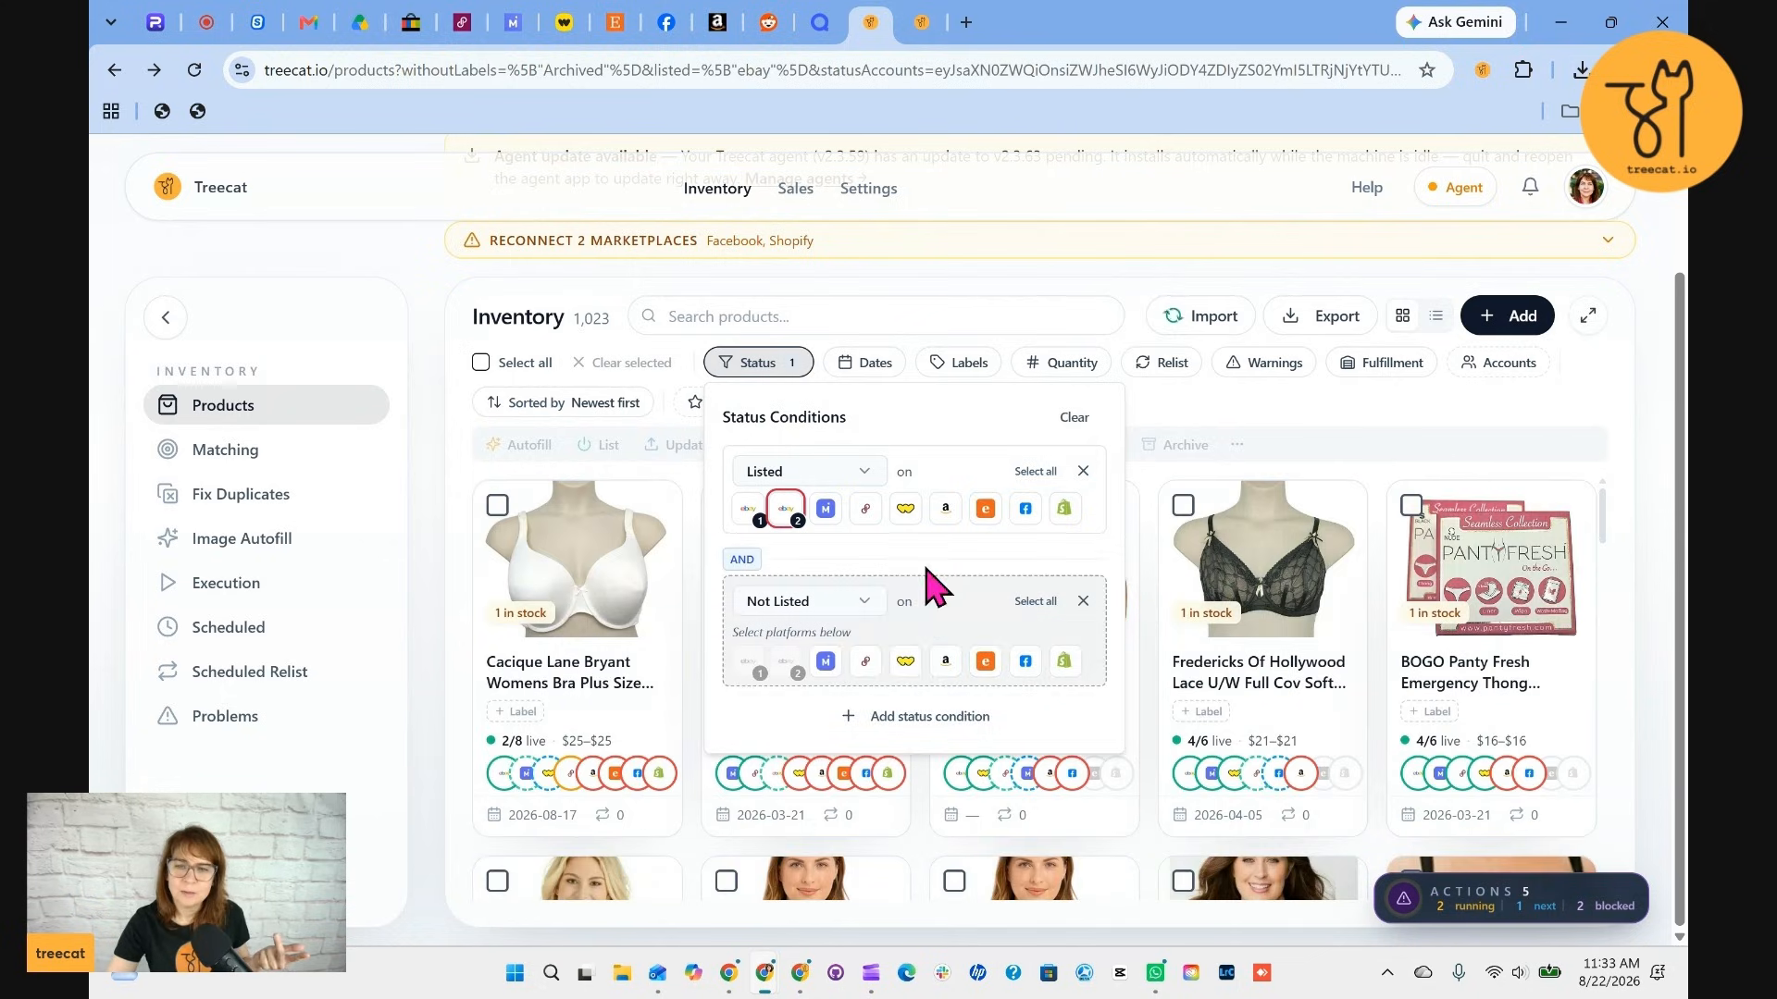
{"action": "left_click", "coordinate": [825, 661]}
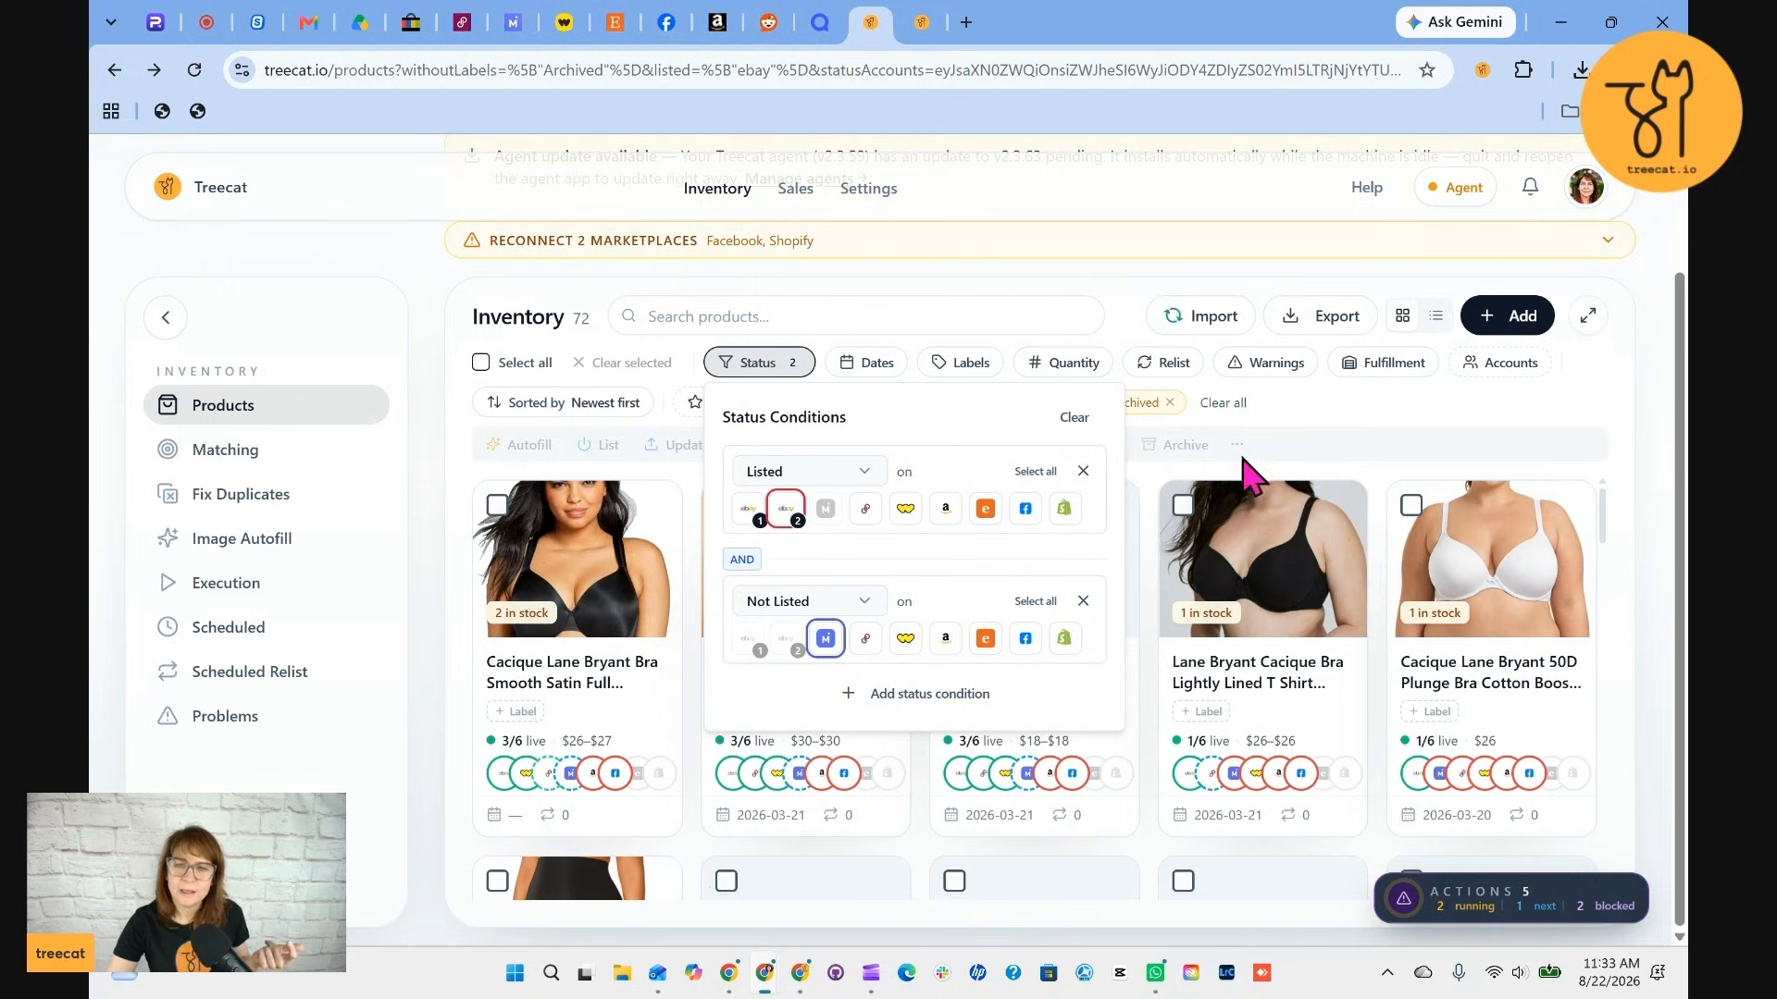
{"action": "left_click", "coordinate": [1338, 465]}
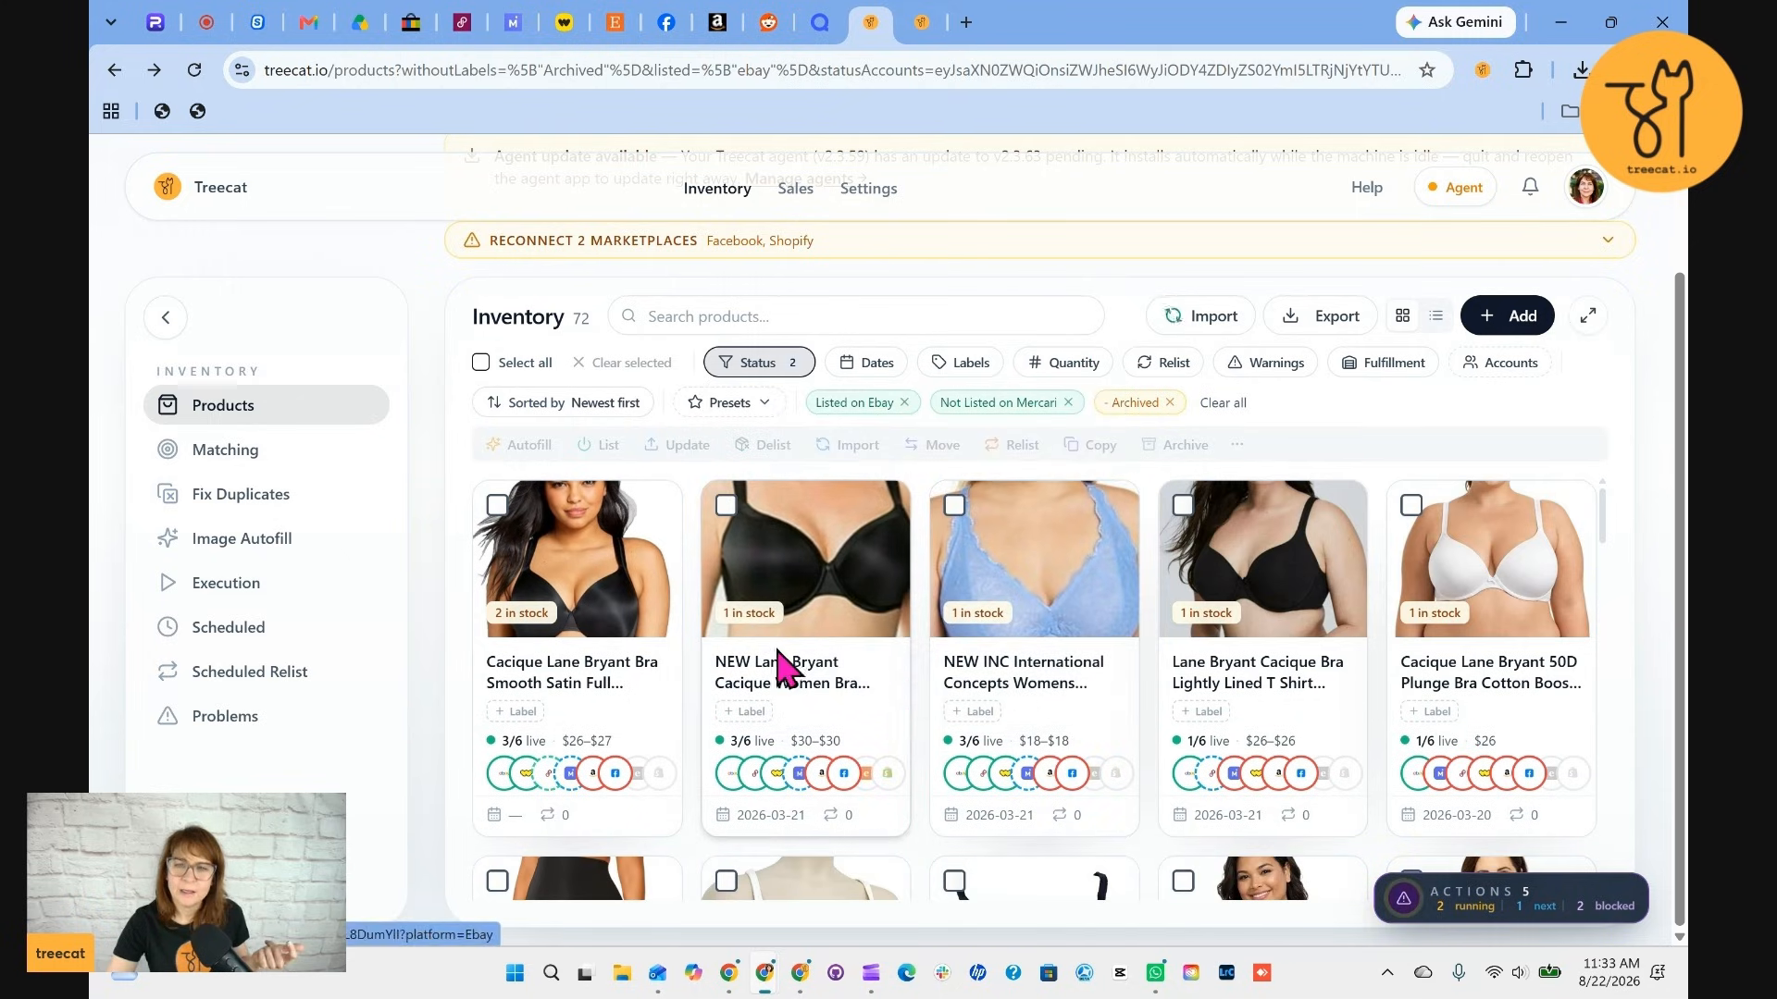
Select three products and autofill their listings from eBay to Mercari
{"action": "left_click", "coordinate": [497, 505]}
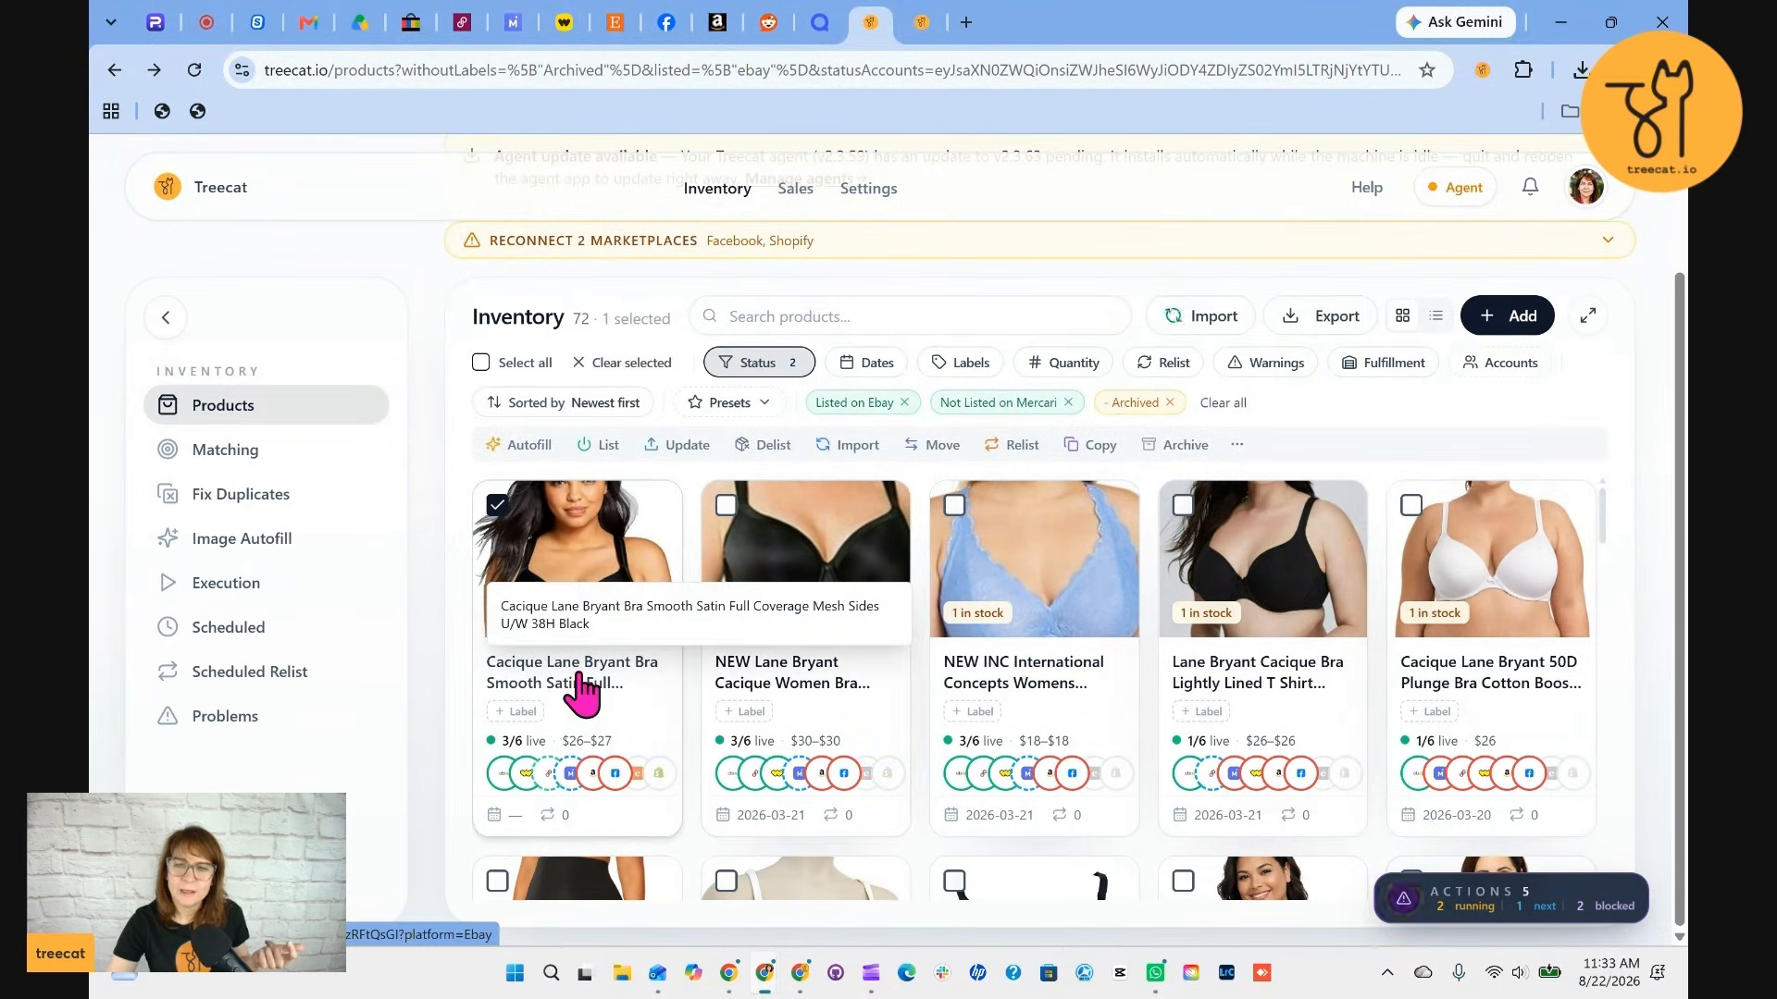
{"action": "mouse_move", "coordinate": [884, 776]}
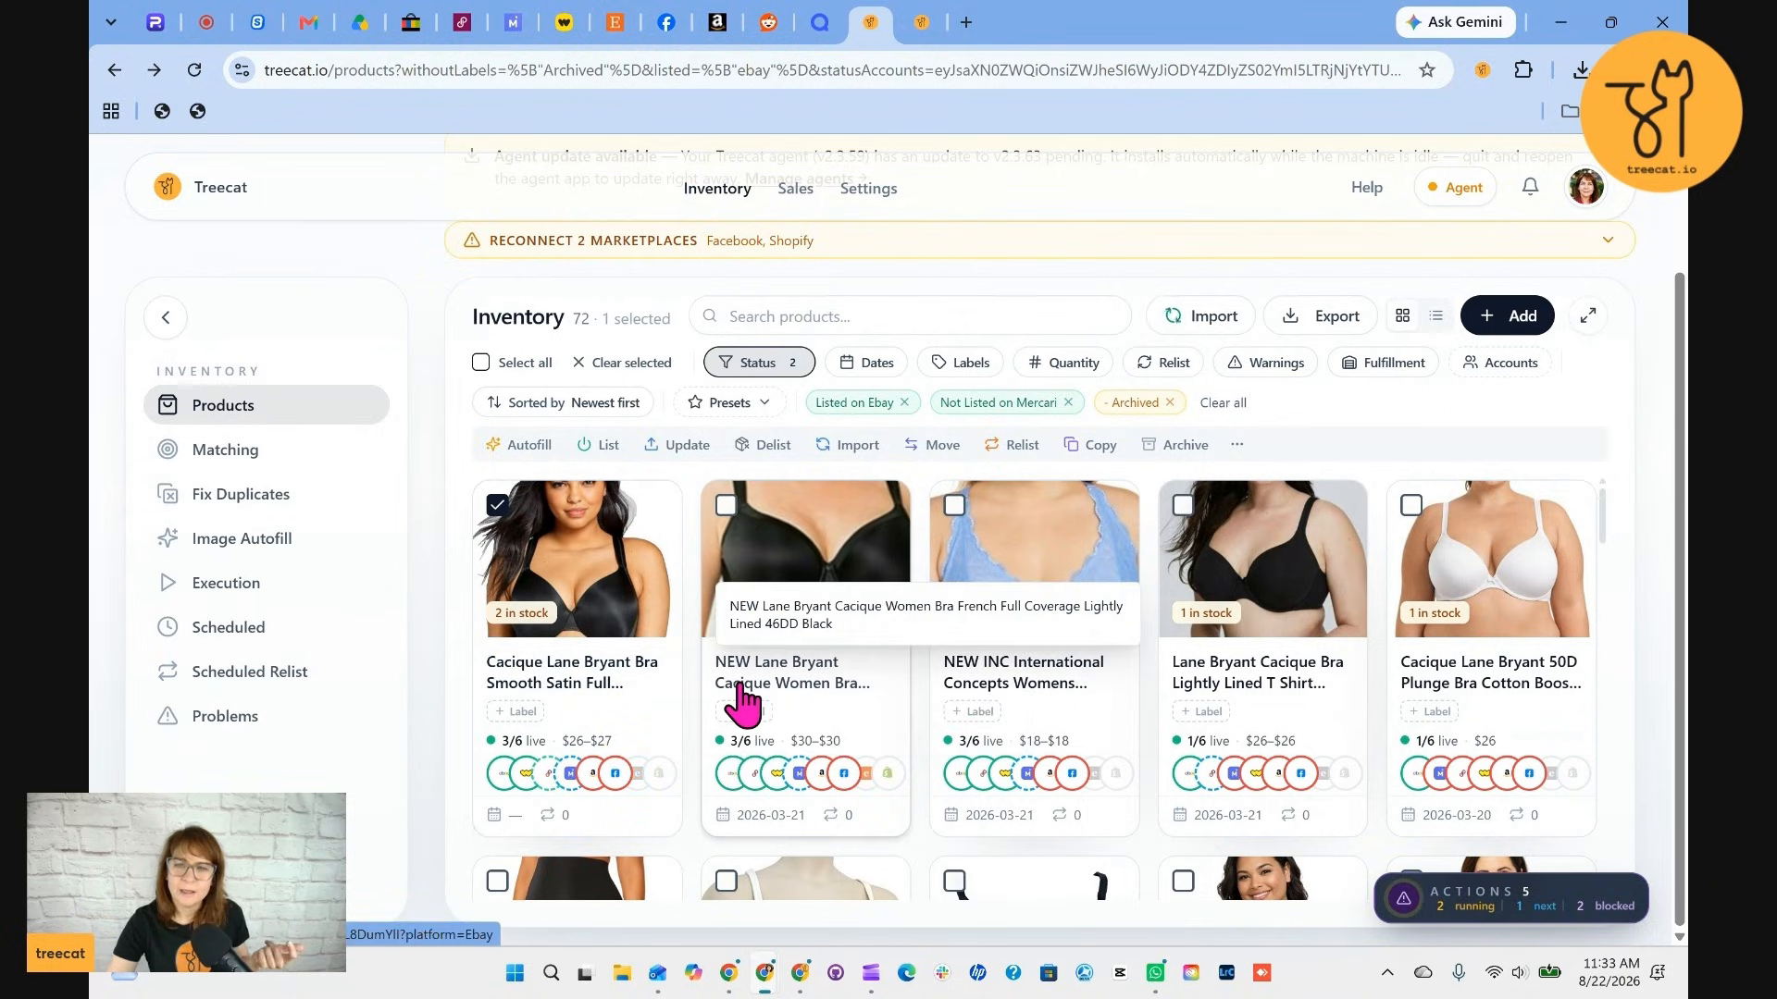
{"action": "left_click", "coordinate": [726, 507]}
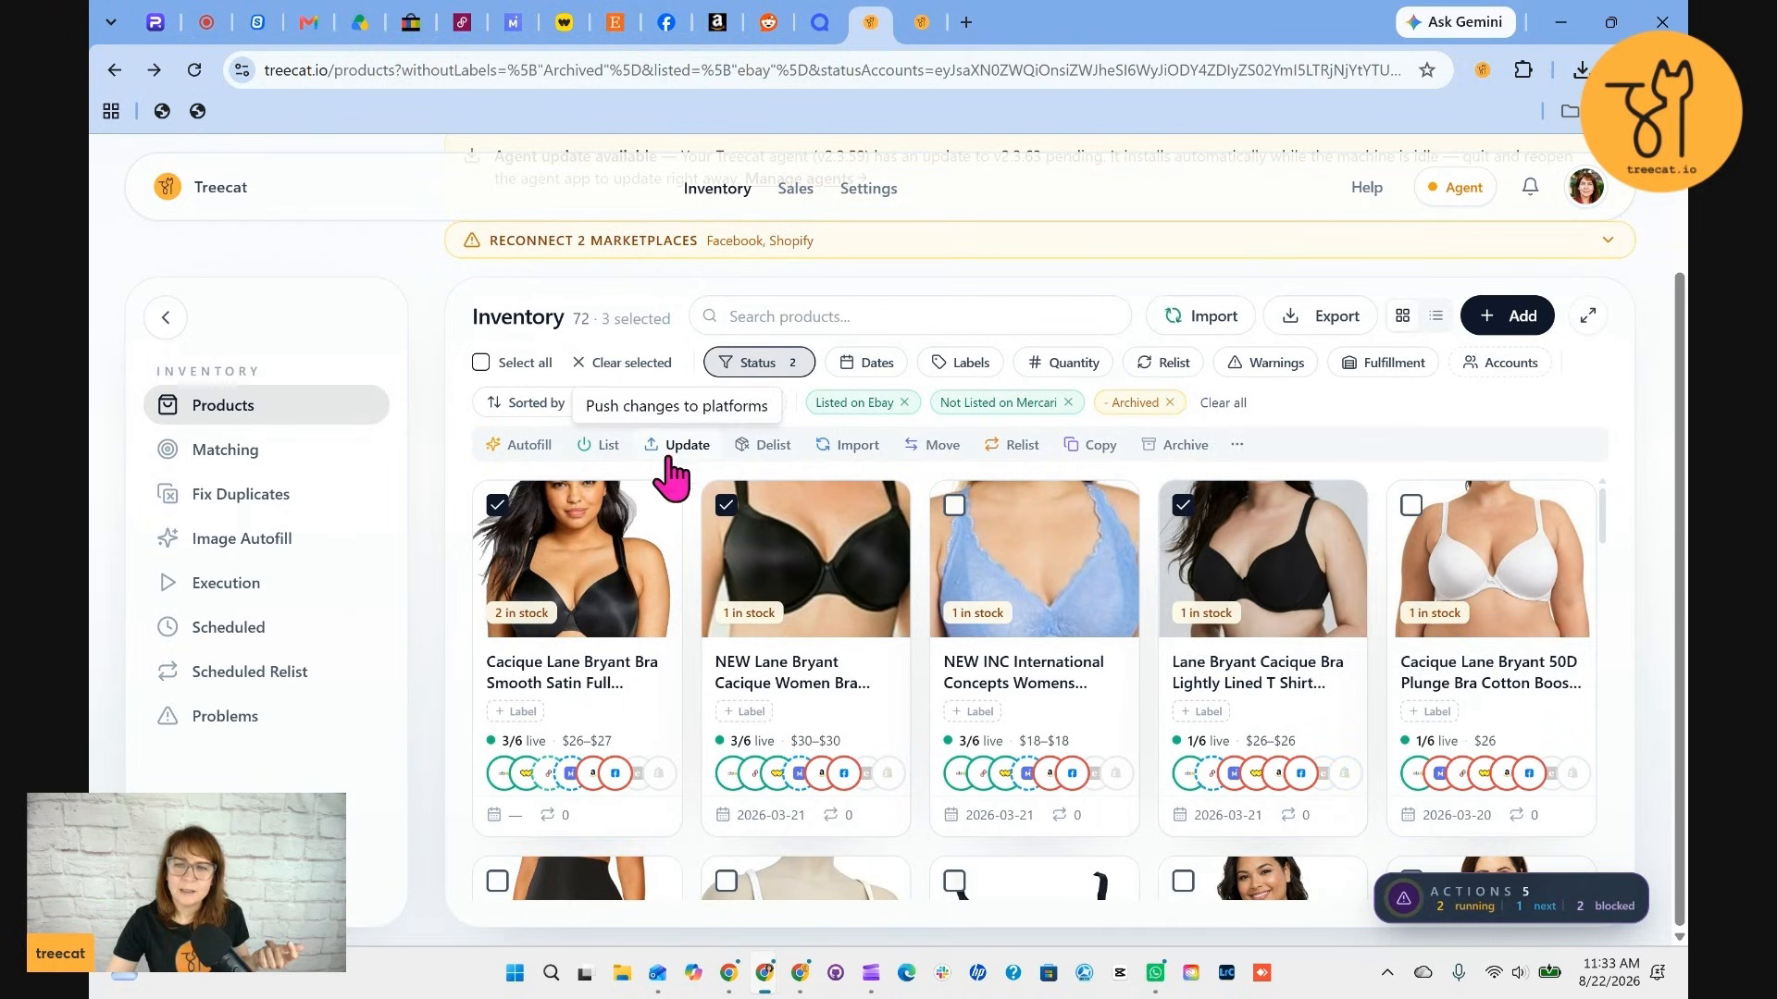
{"action": "left_click", "coordinate": [529, 445]}
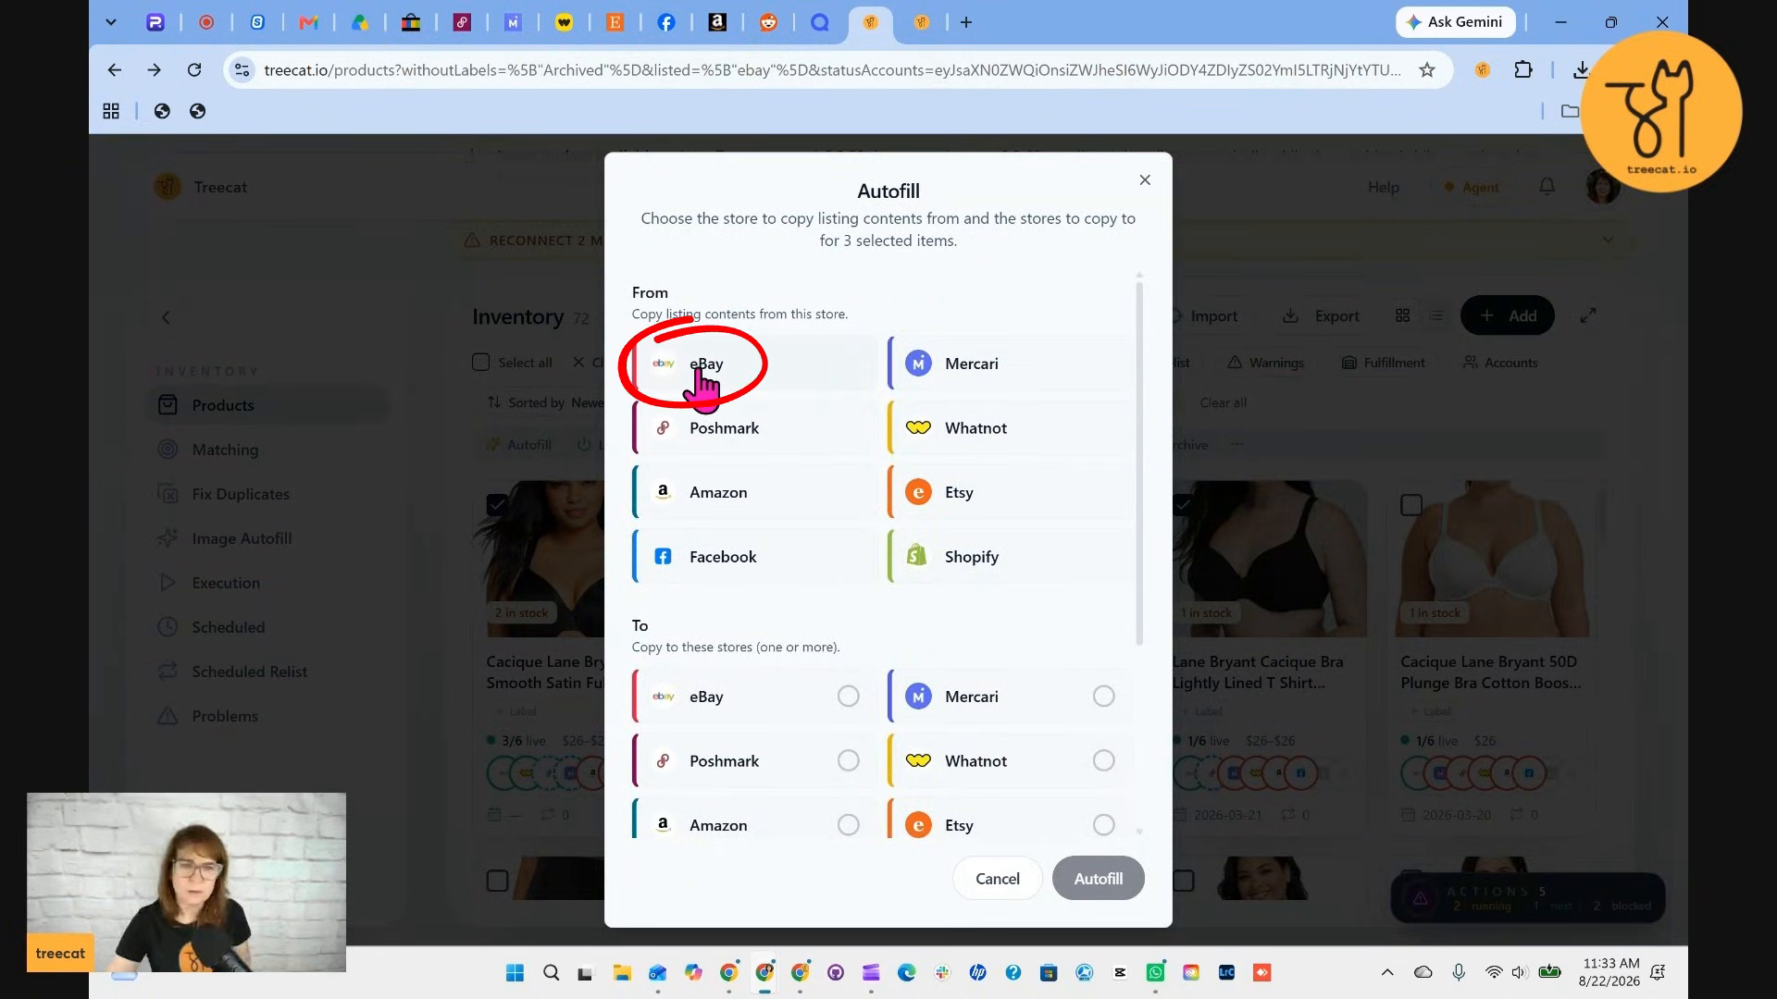
{"action": "left_click", "coordinate": [696, 372]}
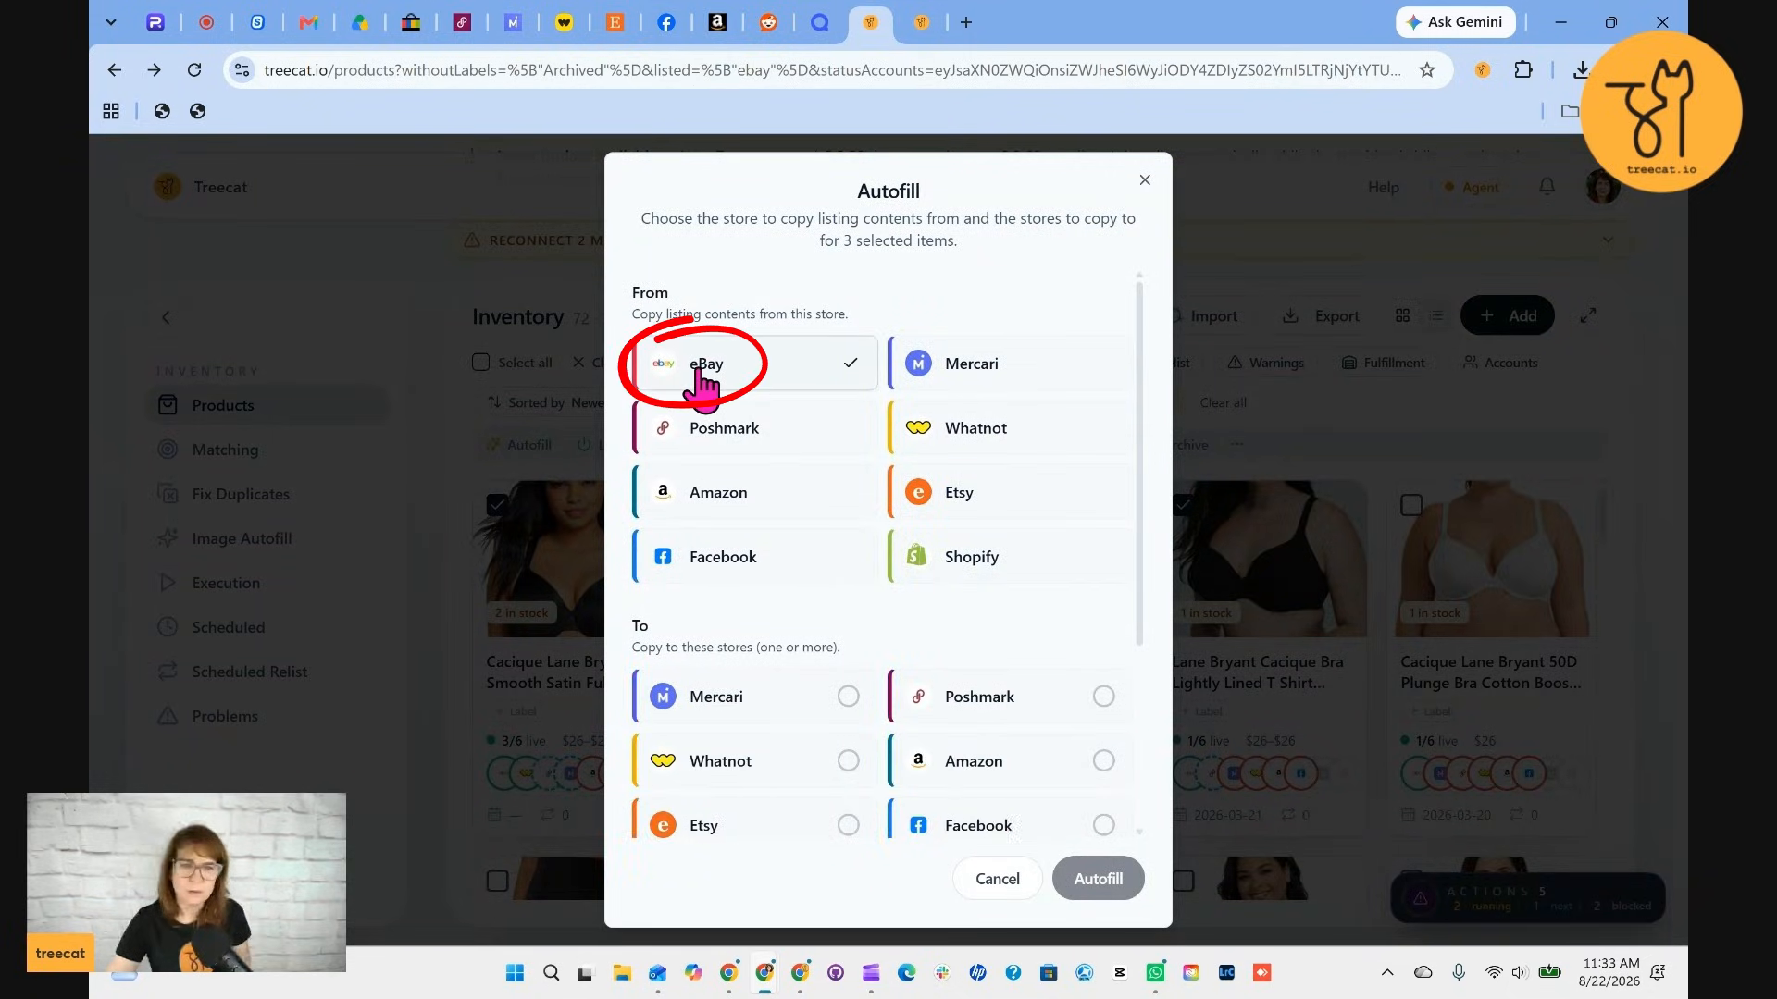
{"action": "left_click", "coordinate": [847, 697]}
{"action": "left_click", "coordinate": [1111, 888]}
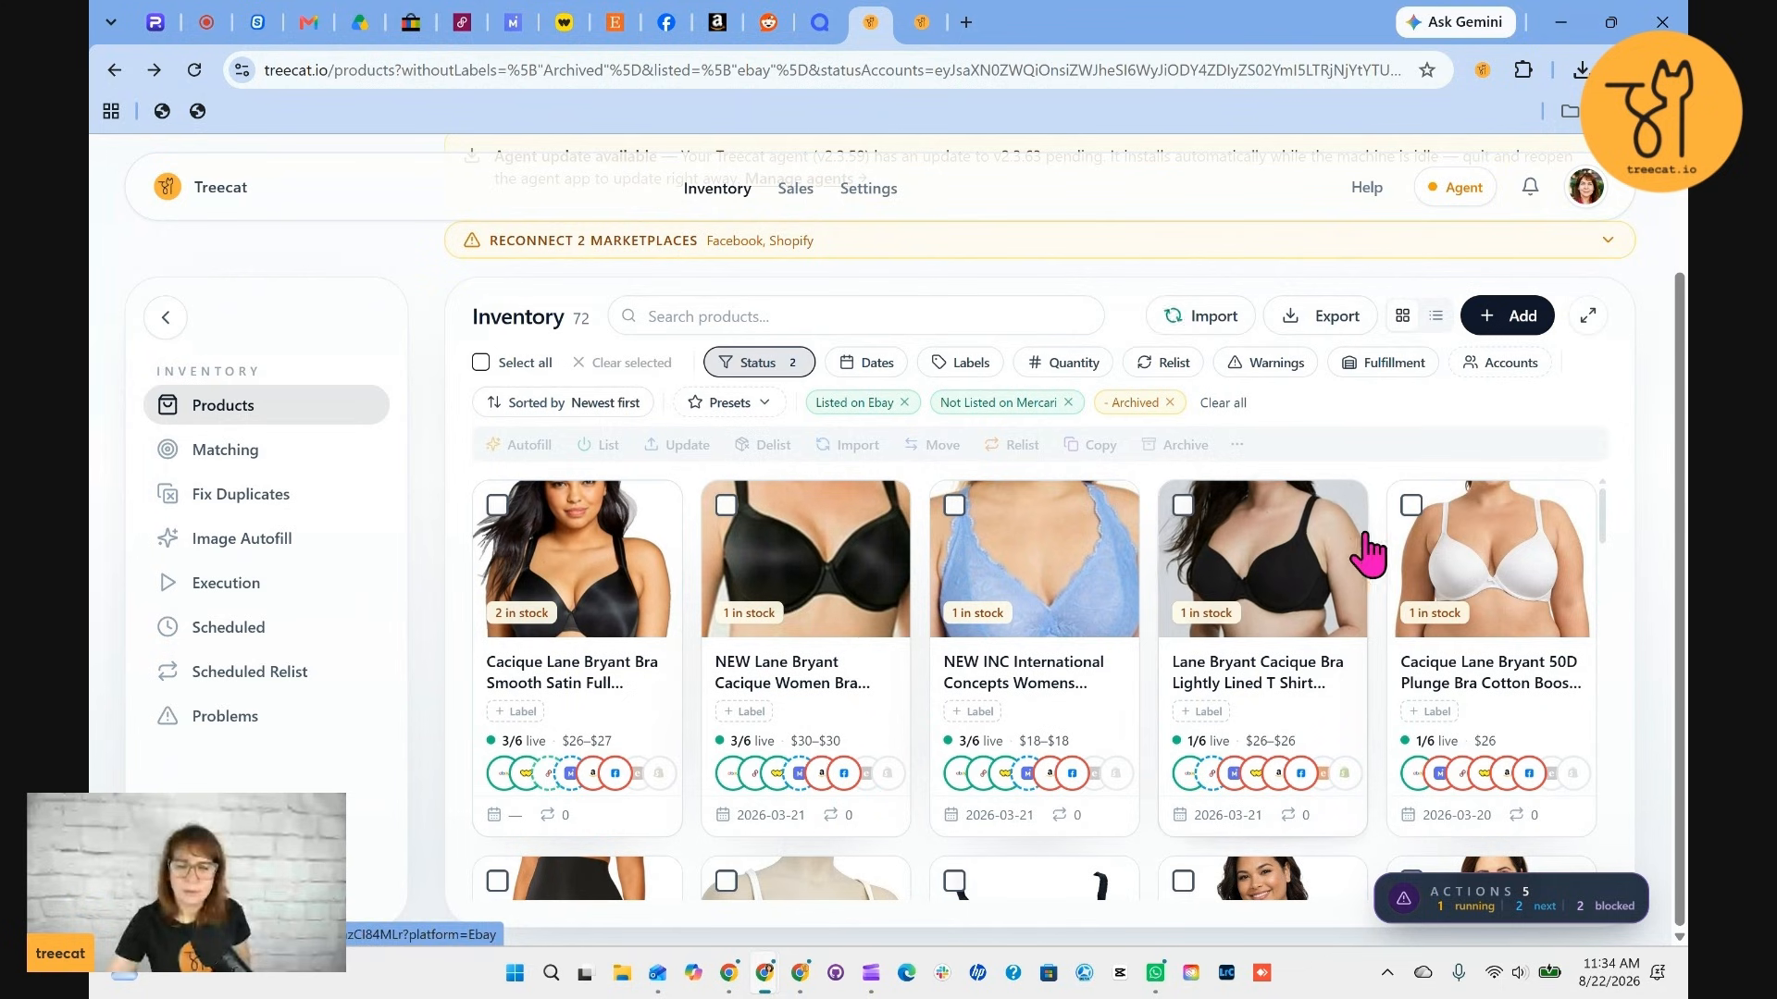
Open the three selected products each in a new browser tab
{"action": "right_click", "coordinate": [615, 592]}
{"action": "left_click", "coordinate": [754, 365]}
{"action": "right_click", "coordinate": [1318, 515]}
{"action": "left_click", "coordinate": [1362, 389]}
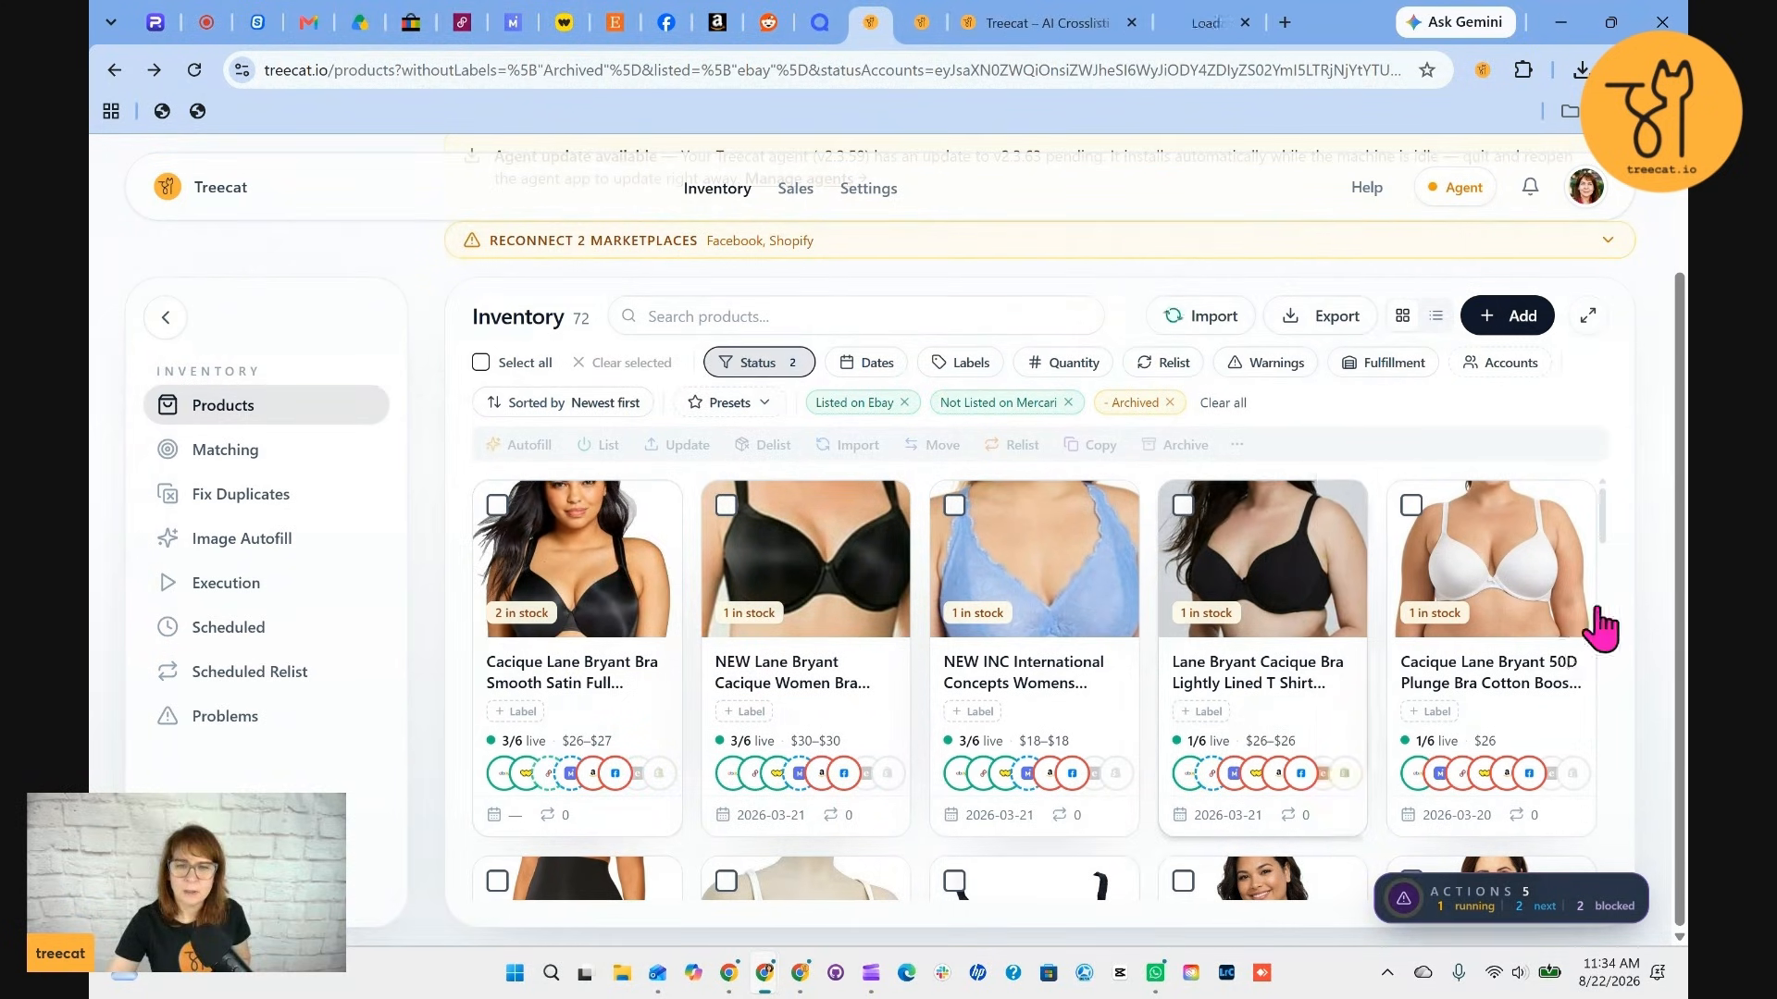
{"action": "right_click", "coordinate": [1456, 595]}
{"action": "left_click", "coordinate": [1269, 384]}
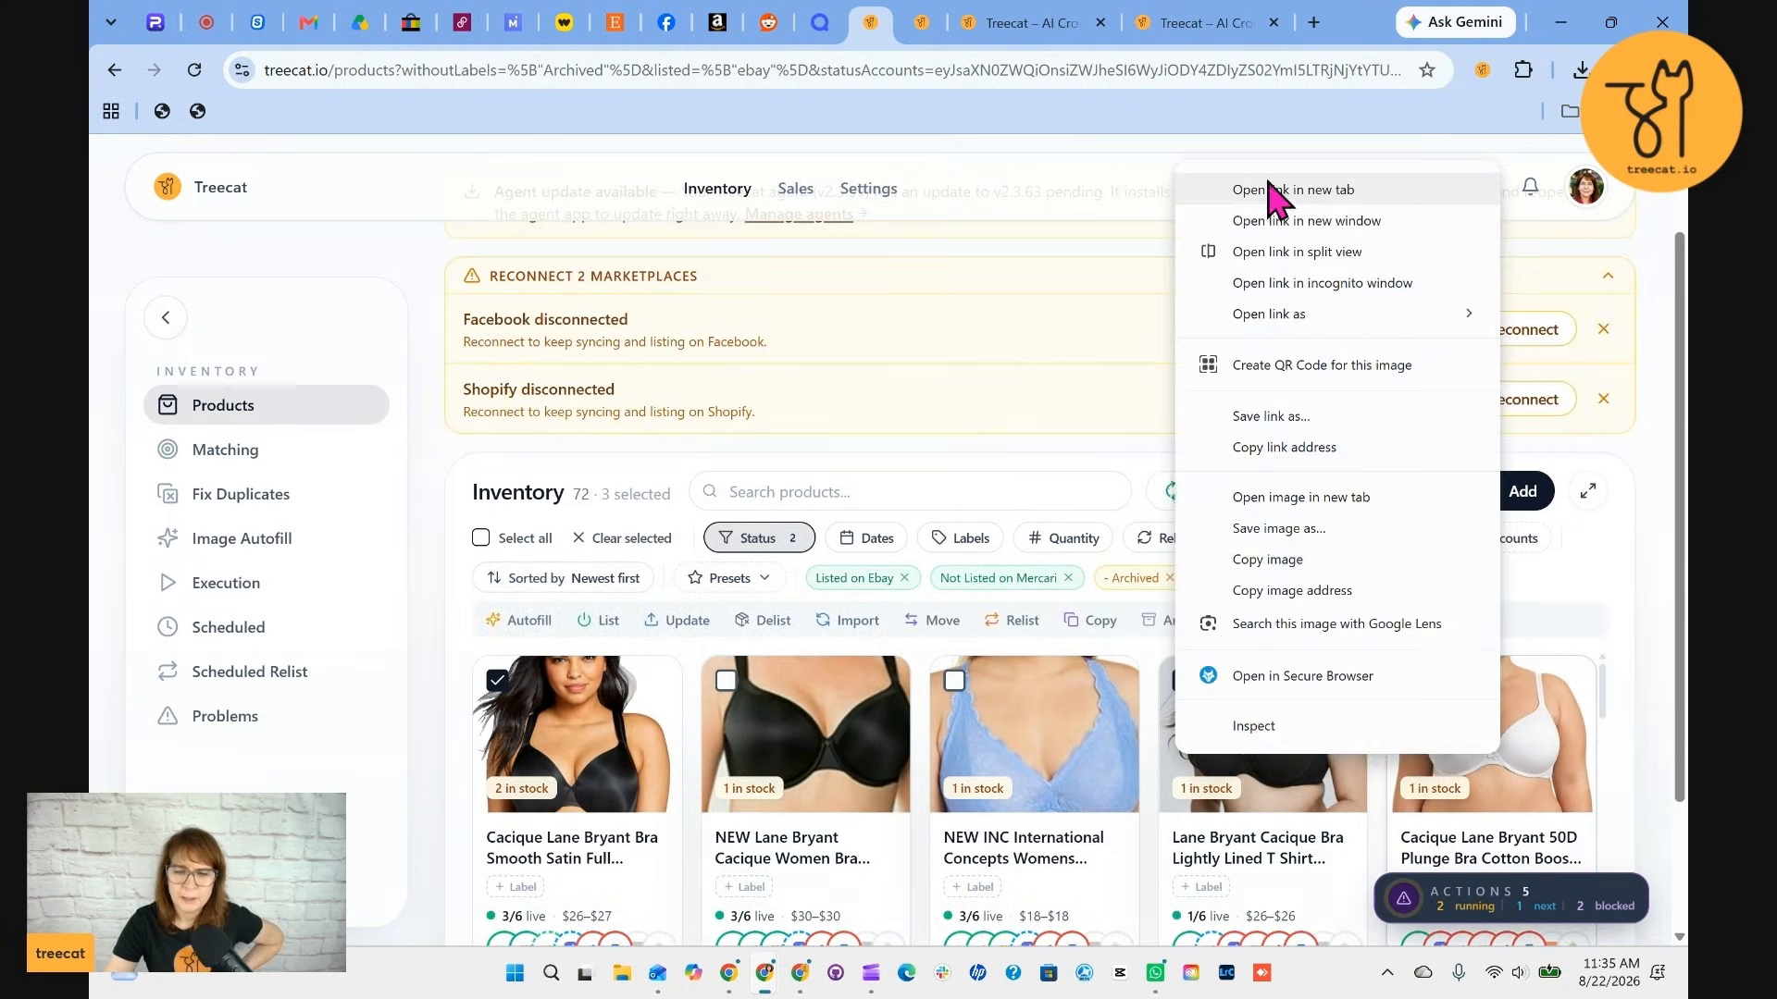
Switch to list view and compare the first product's eBay and Mercari listings side by side
{"action": "left_click", "coordinate": [1268, 189]}
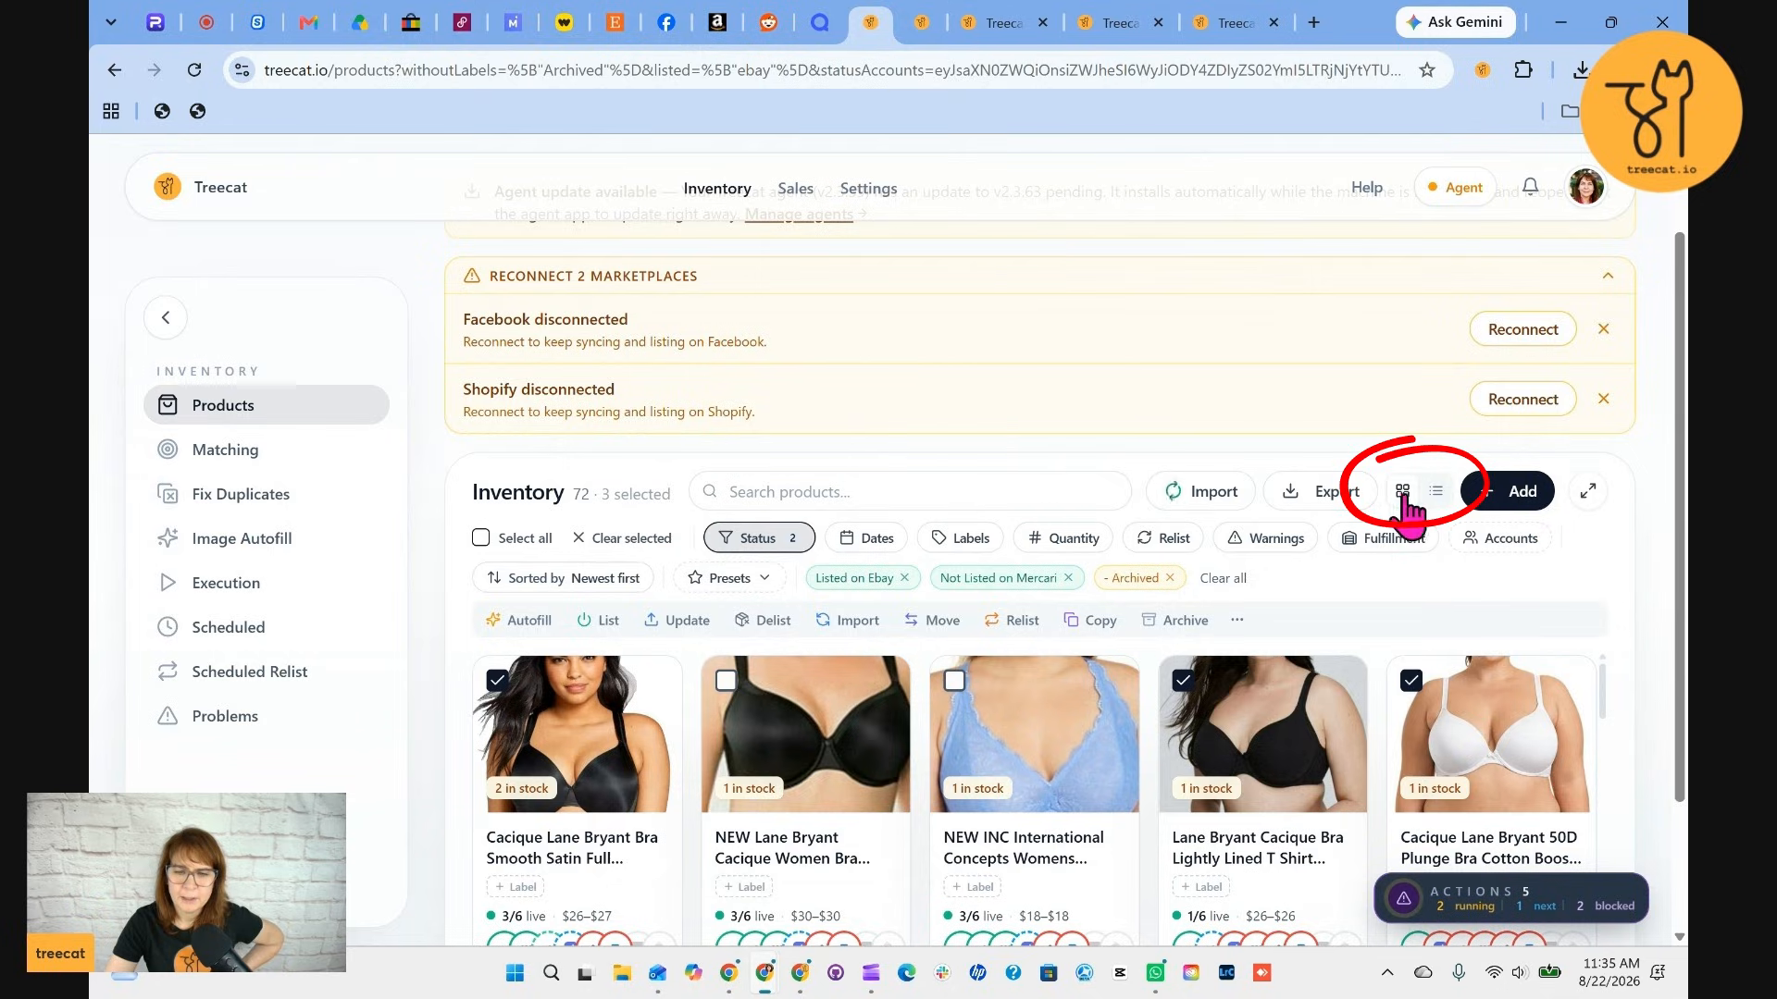
{"action": "left_click", "coordinate": [1436, 495]}
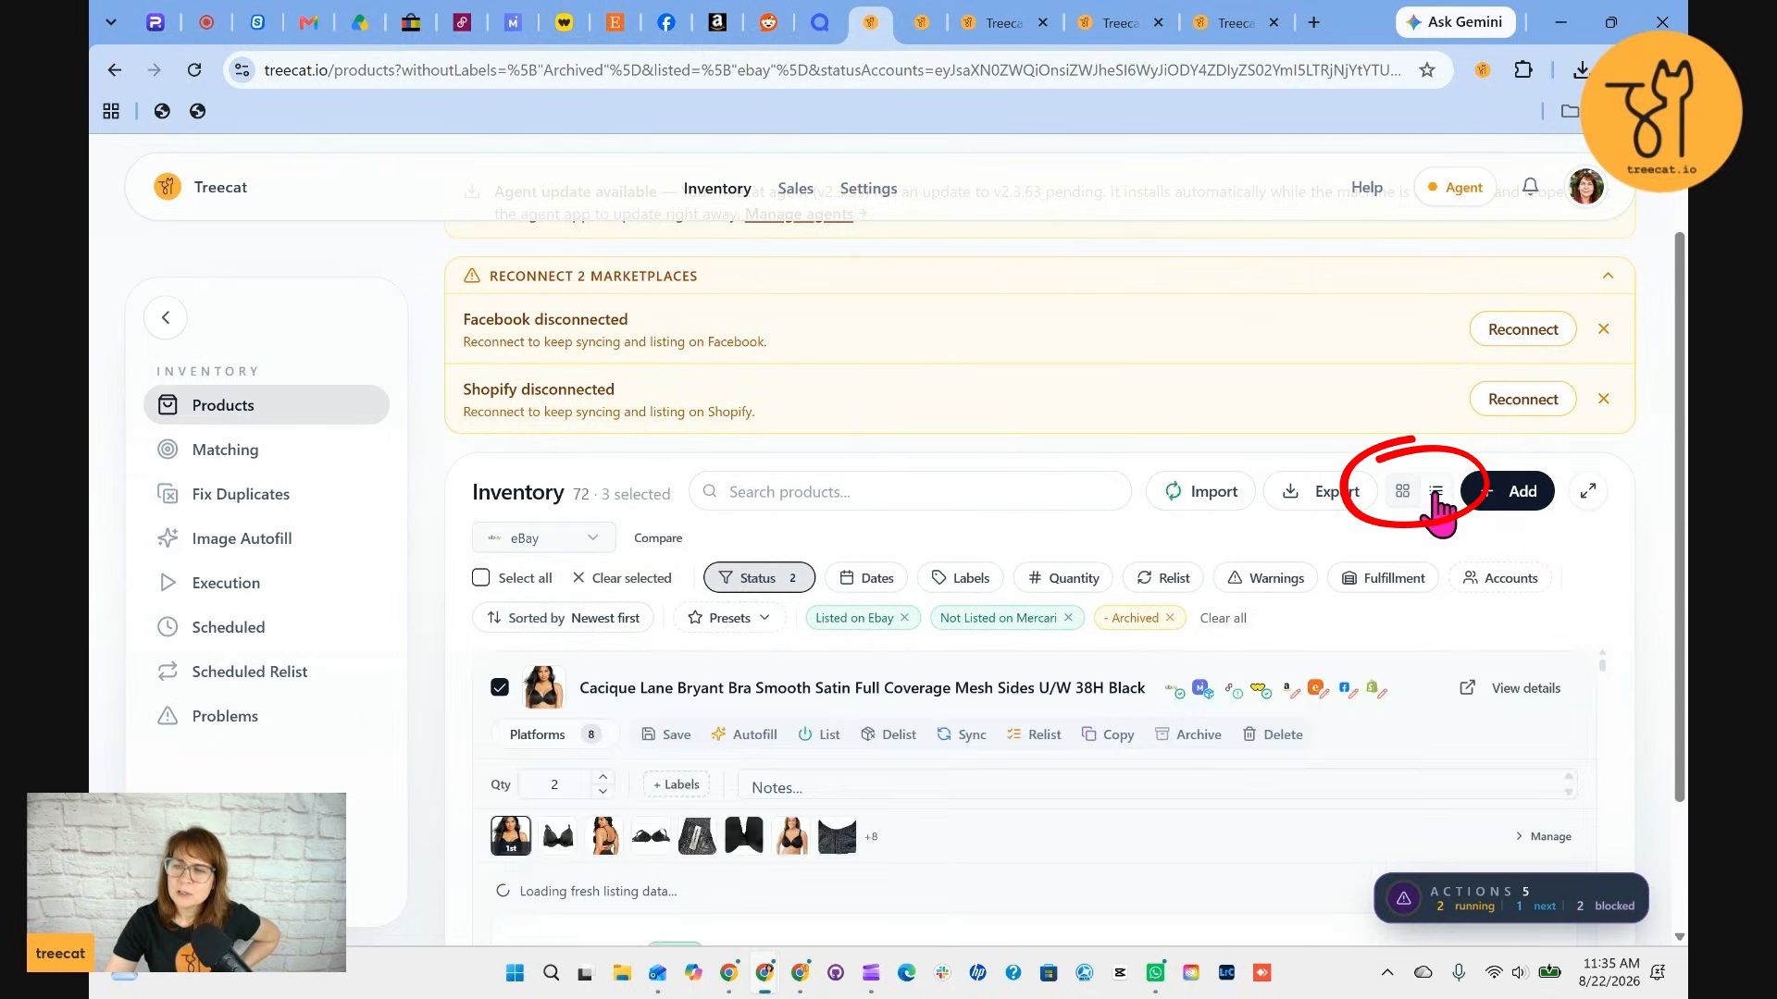
{"action": "left_click", "coordinate": [1402, 492]}
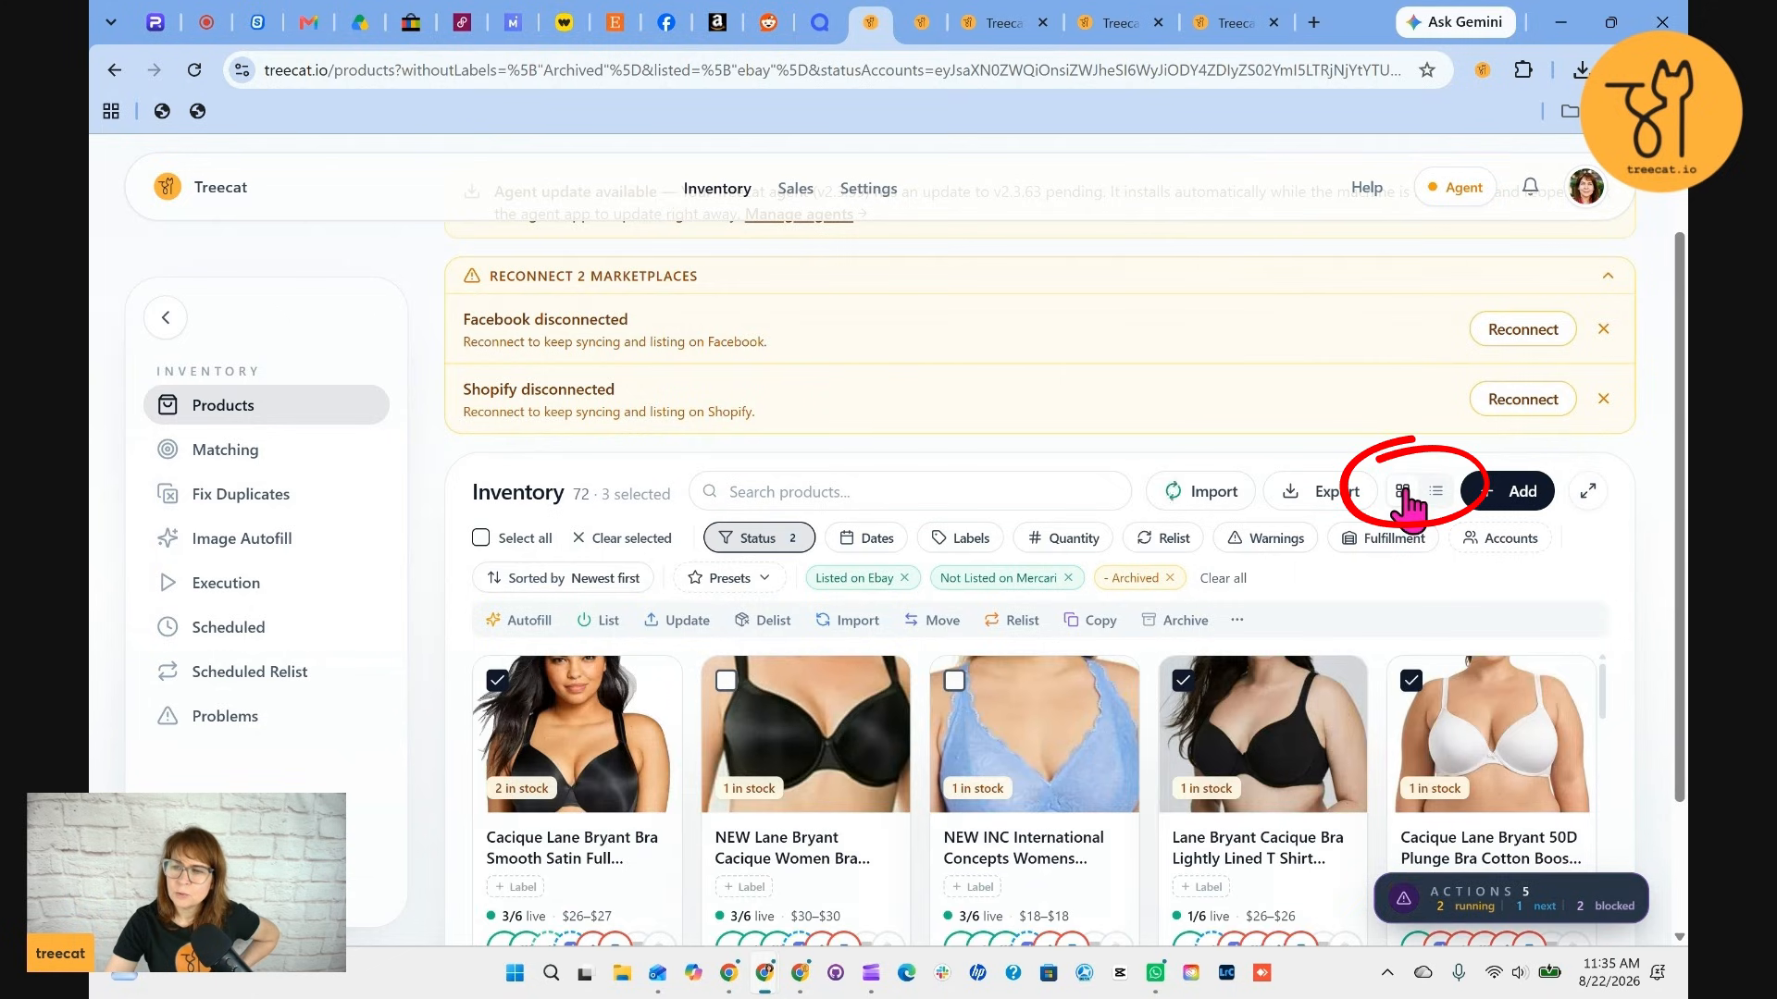
{"action": "left_click", "coordinate": [1436, 495]}
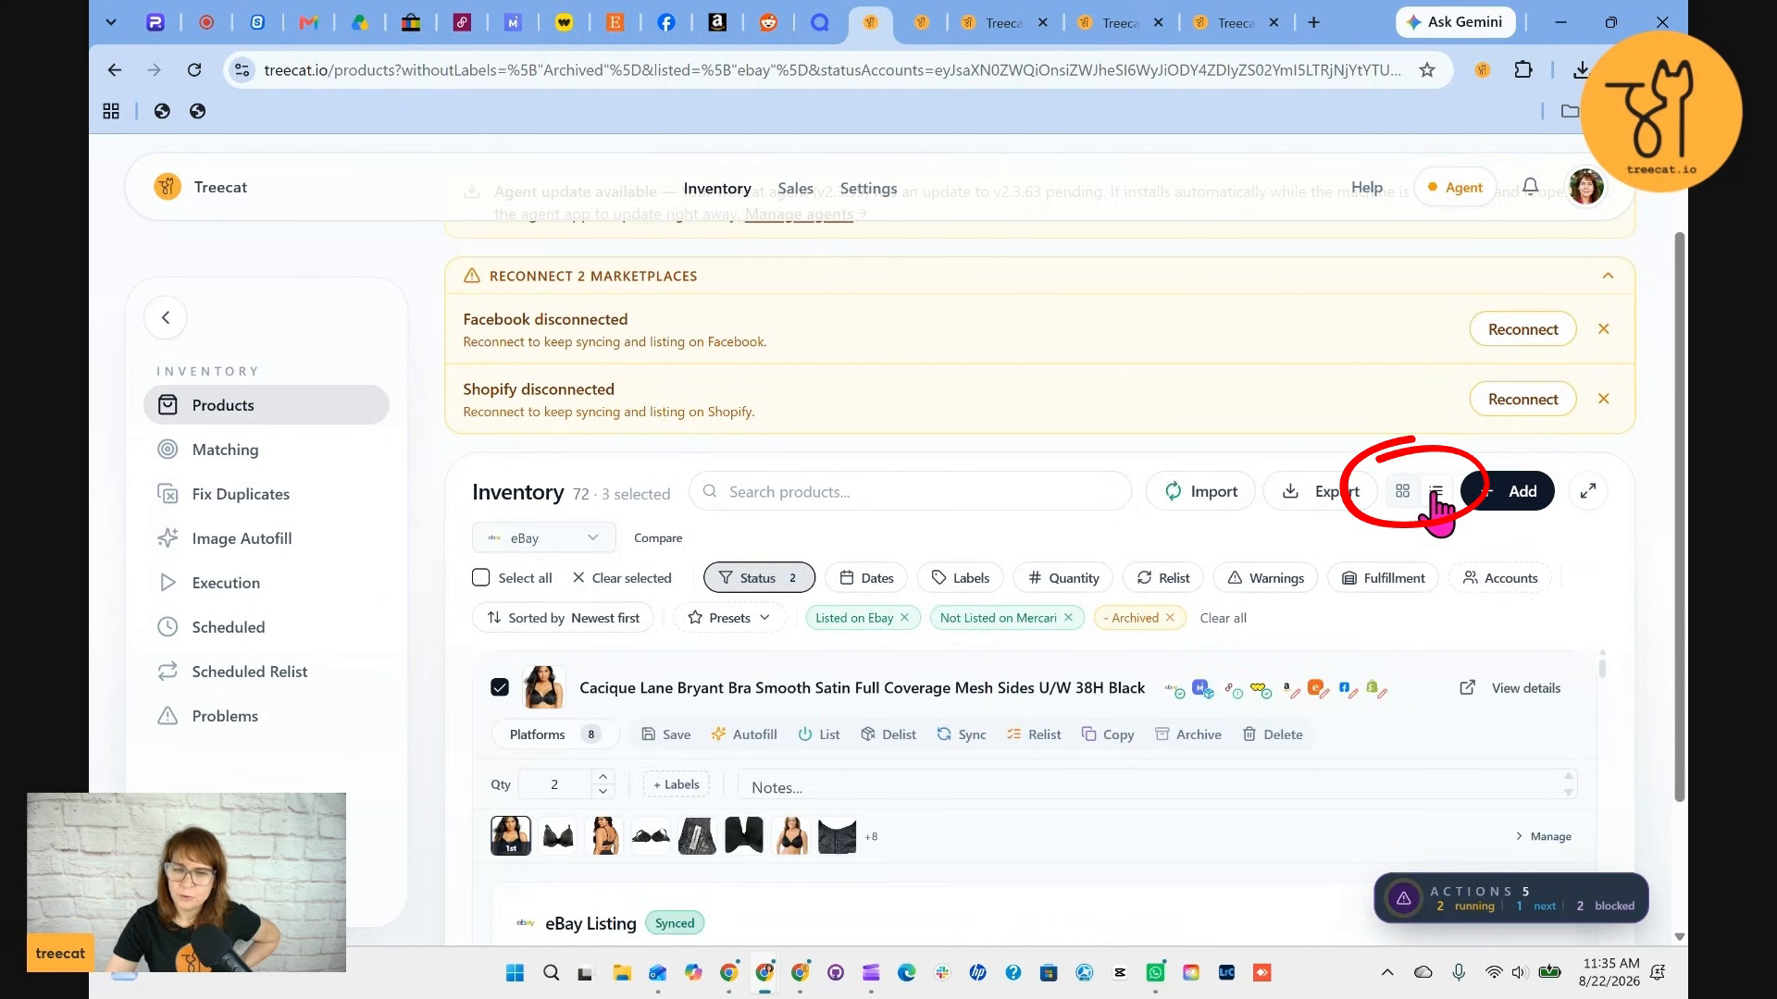
{"action": "scroll", "coordinate": [1140, 587], "scroll_direction": "down", "scroll_amount": 5}
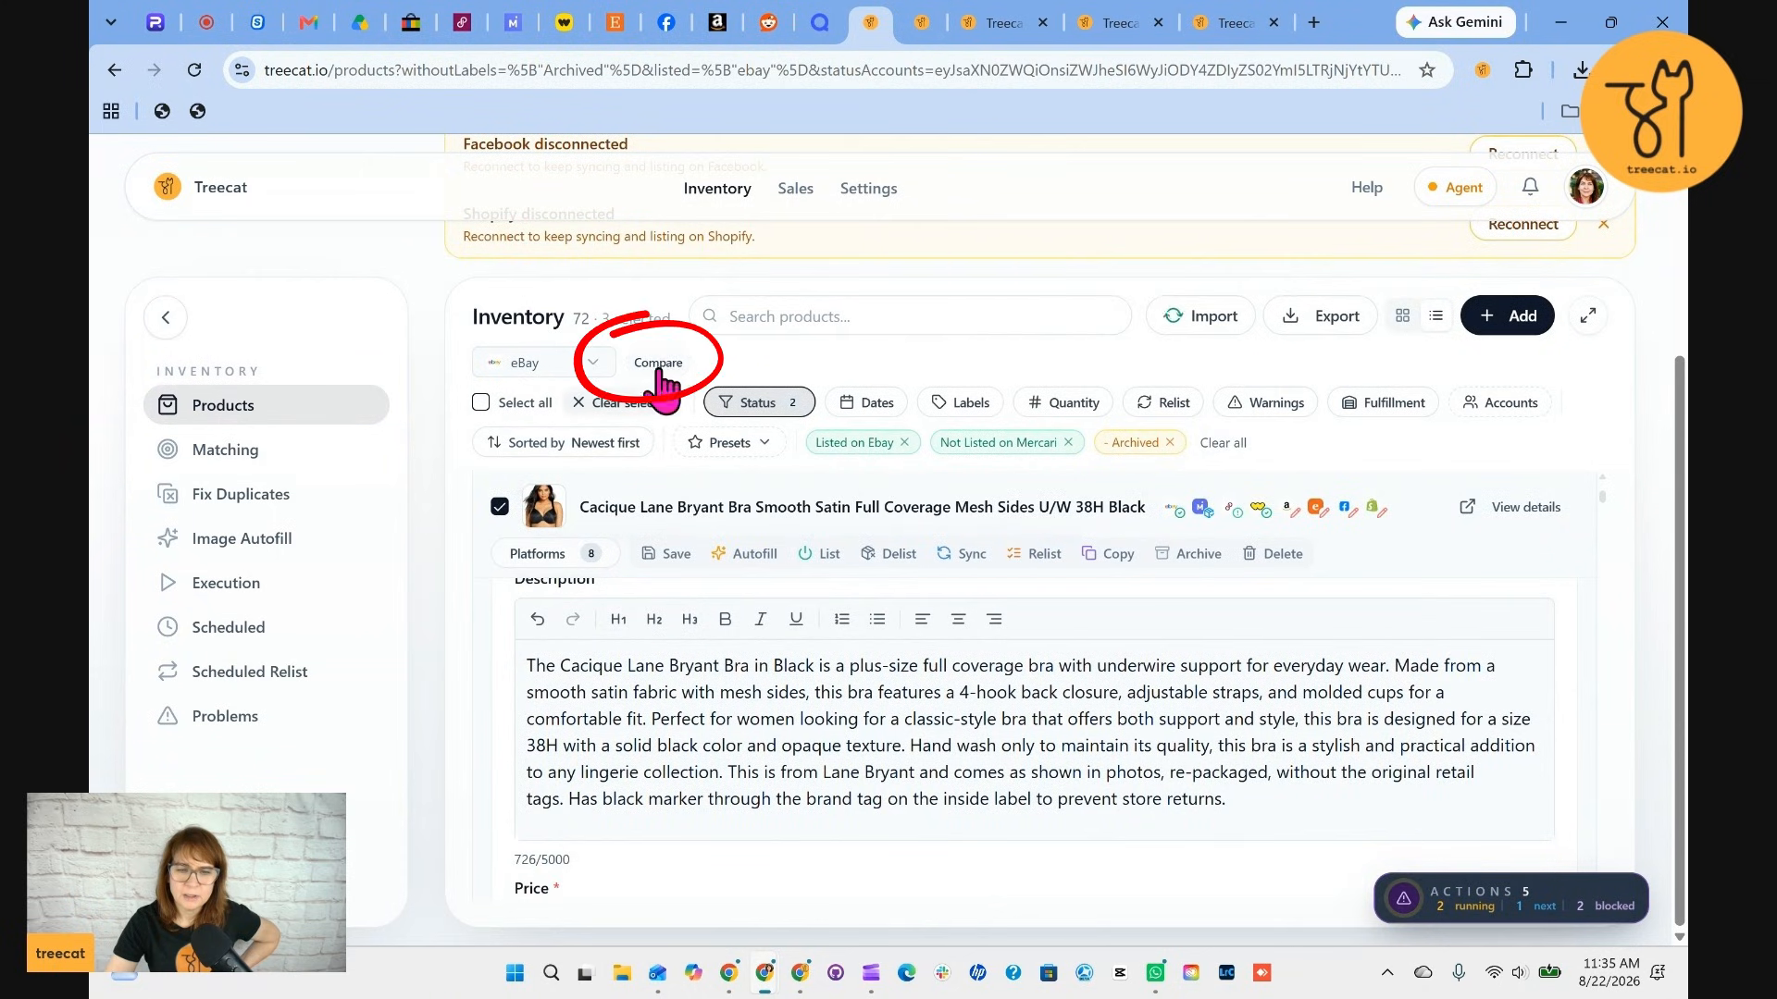
{"action": "left_click", "coordinate": [658, 365]}
{"action": "scroll", "coordinate": [1032, 765], "scroll_direction": "up", "scroll_amount": 2}
{"action": "scroll", "coordinate": [1031, 765], "scroll_direction": "down", "scroll_amount": 1}
{"action": "scroll", "coordinate": [1167, 685], "scroll_direction": "down", "scroll_amount": 1}
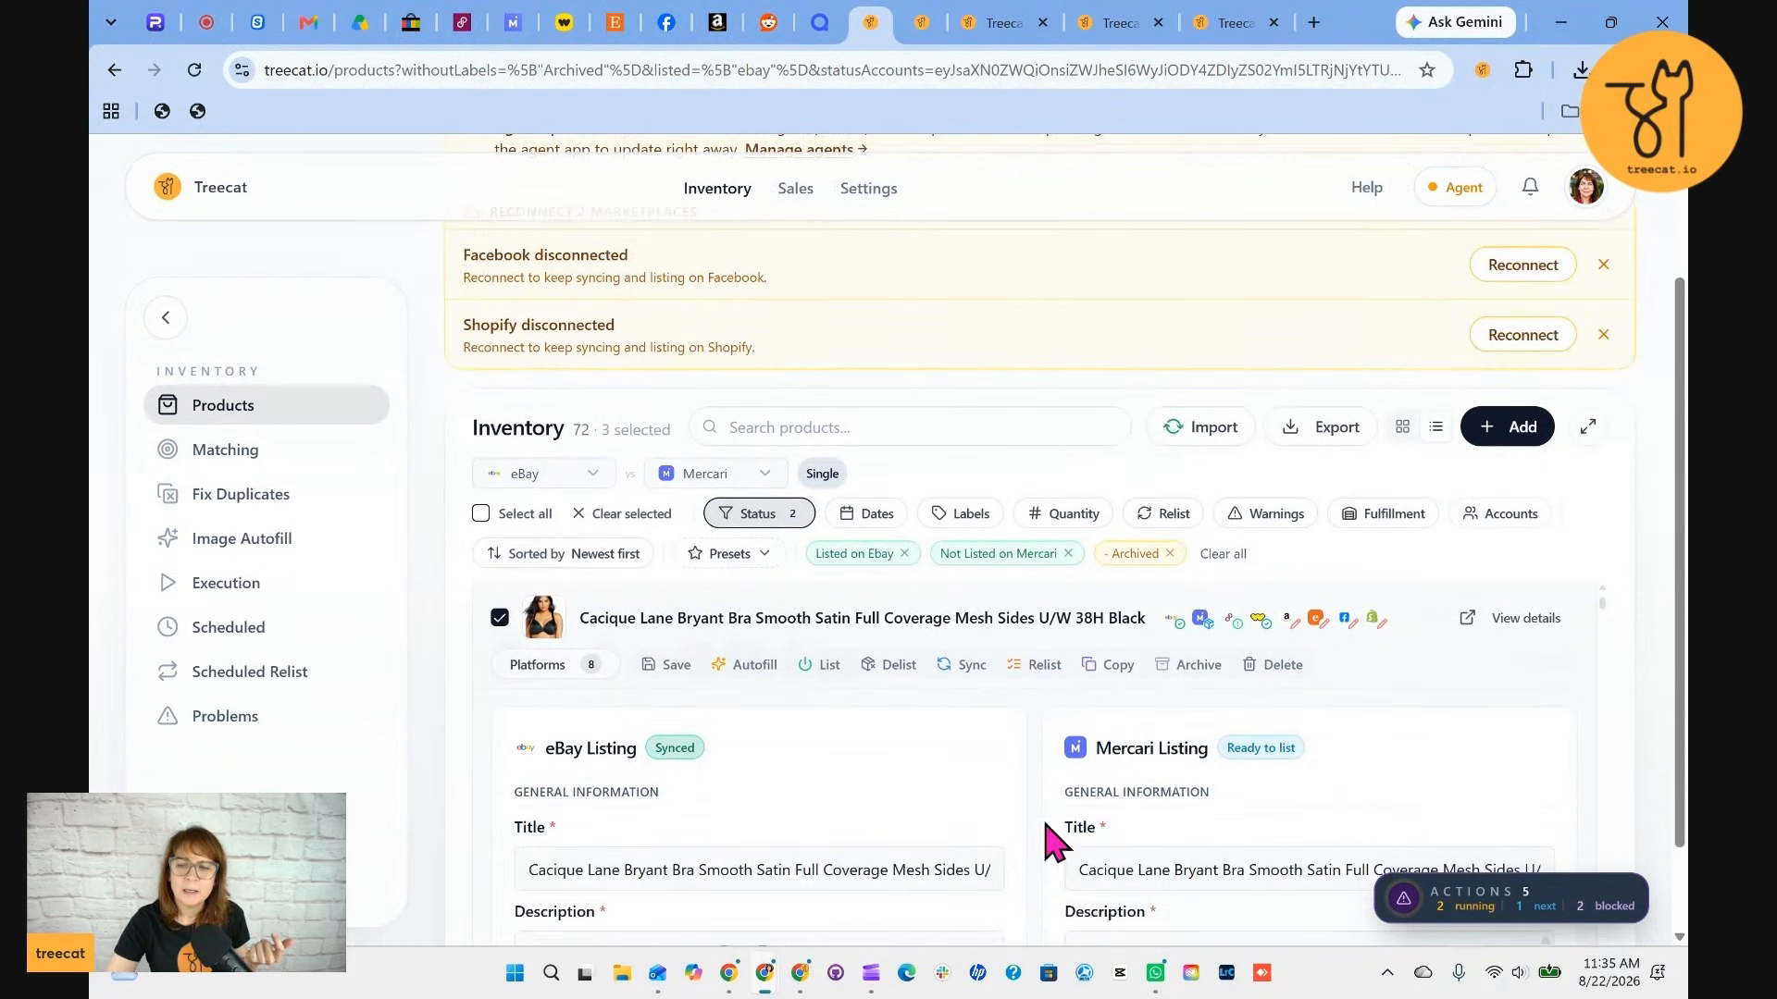
{"action": "scroll", "coordinate": [992, 838], "scroll_direction": "down", "scroll_amount": 1}
{"action": "scroll", "coordinate": [995, 842], "scroll_direction": "down", "scroll_amount": 2}
{"action": "scroll", "coordinate": [903, 805], "scroll_direction": "up", "scroll_amount": 2}
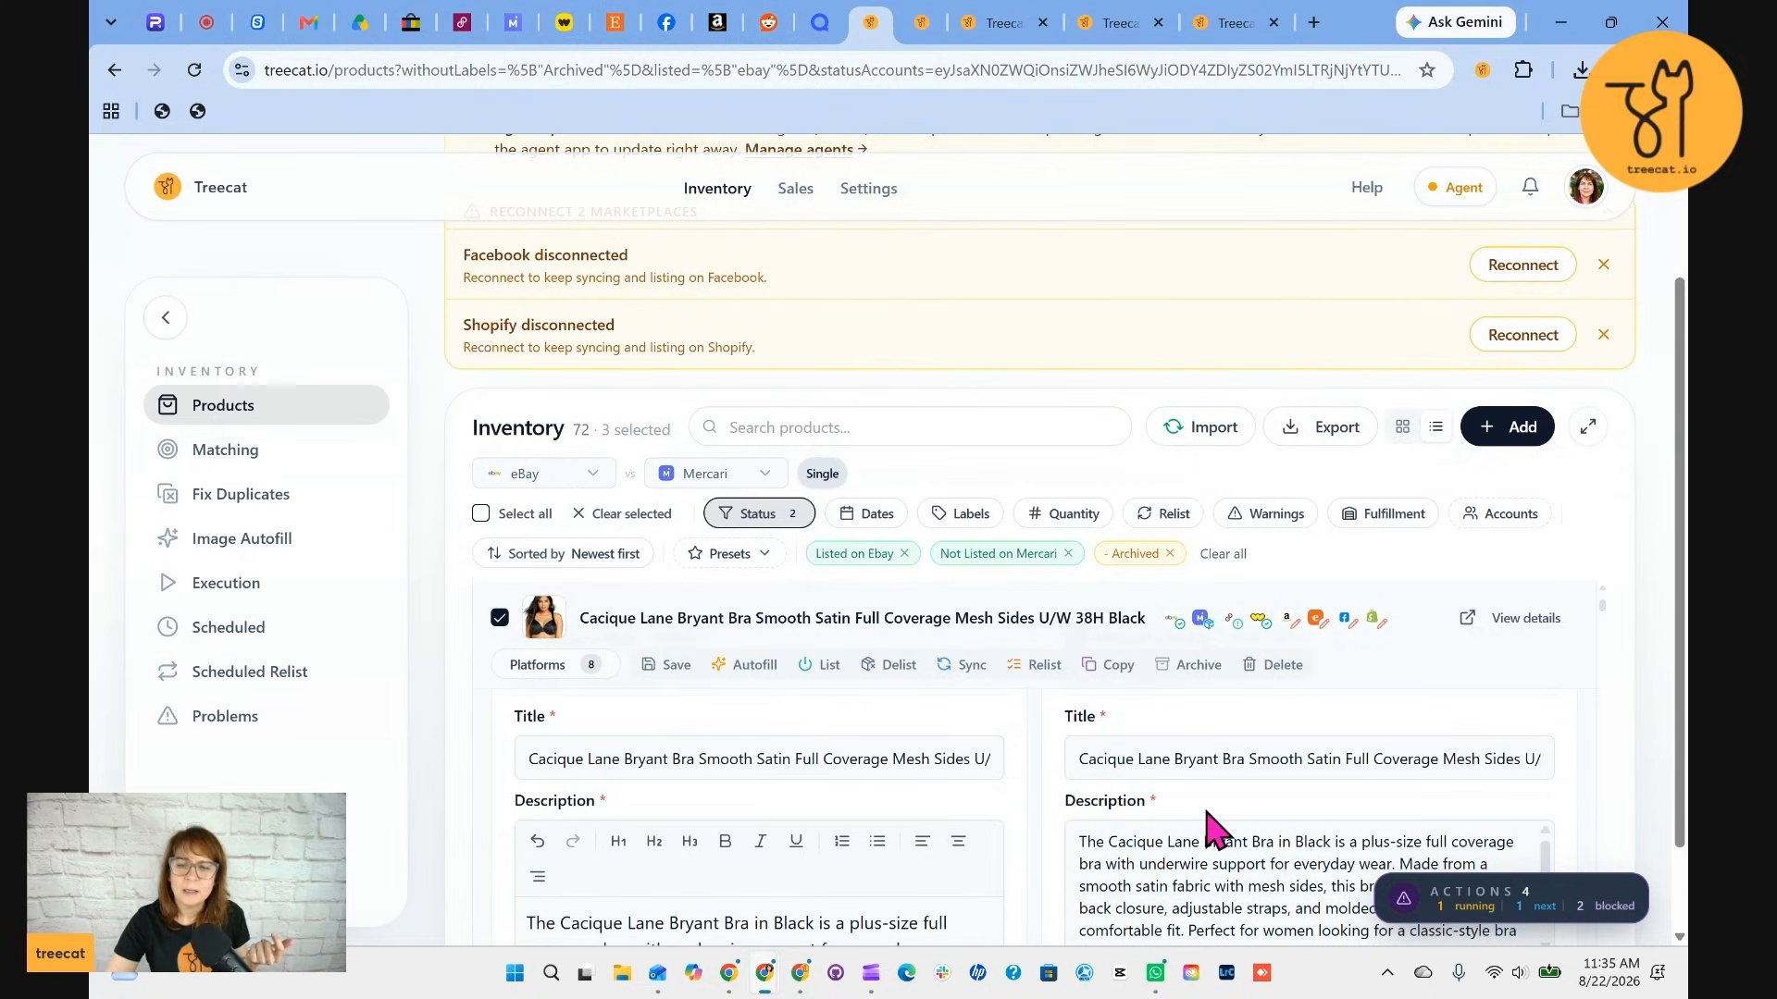
{"action": "scroll", "coordinate": [1203, 831], "scroll_direction": "down", "scroll_amount": 5}
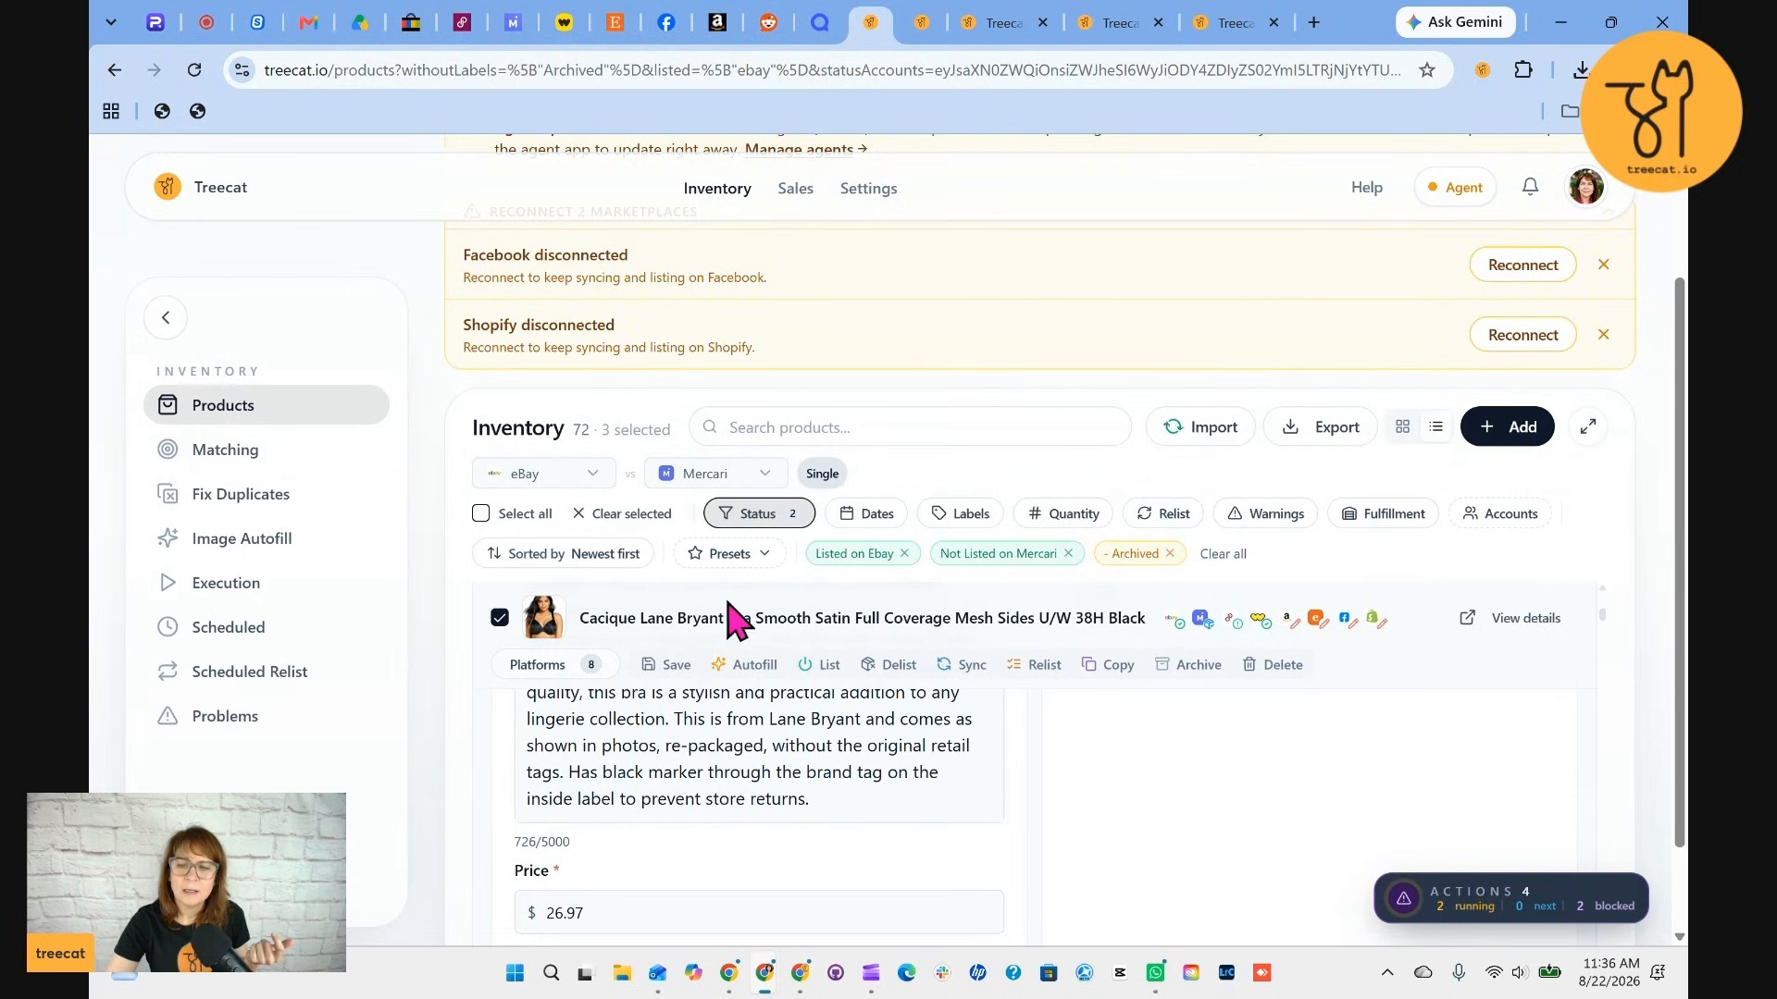
Open the first product's Mercari listing, set its shipping carrier to USPS Ground Advantage, and save the changes
{"action": "left_click", "coordinate": [814, 615]}
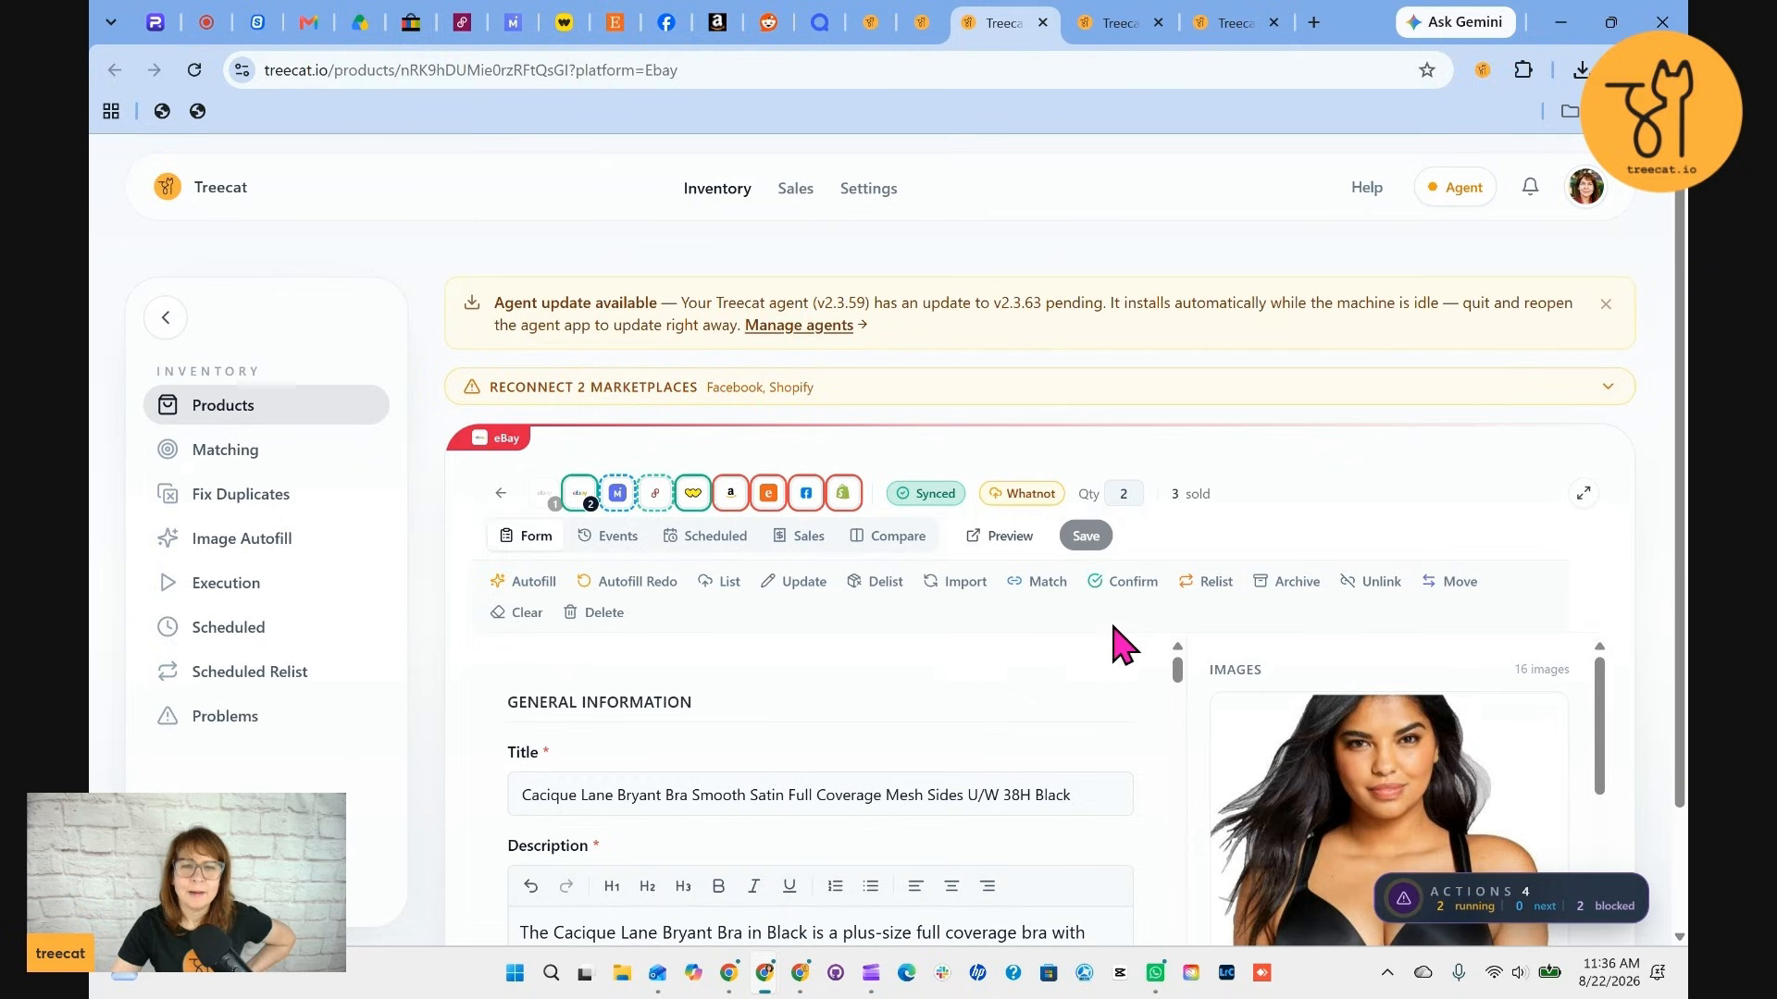
{"action": "scroll", "coordinate": [1124, 645], "scroll_direction": "down", "scroll_amount": 1}
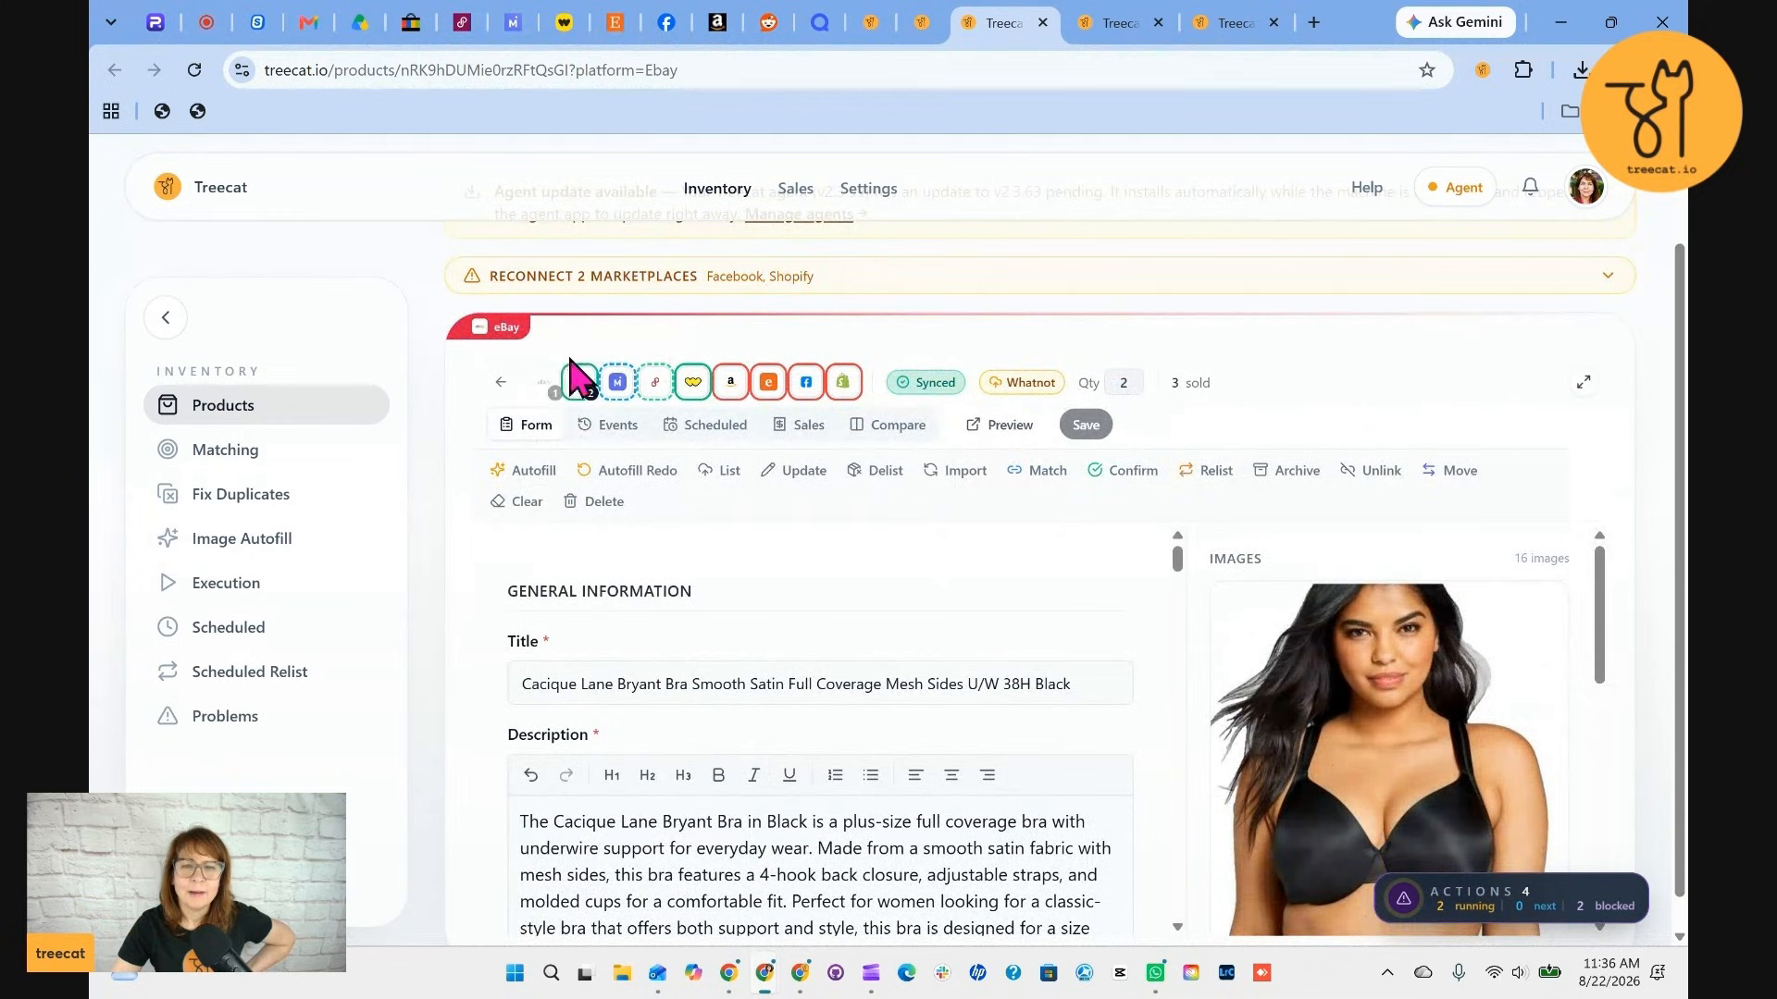
{"action": "left_click", "coordinate": [617, 388]}
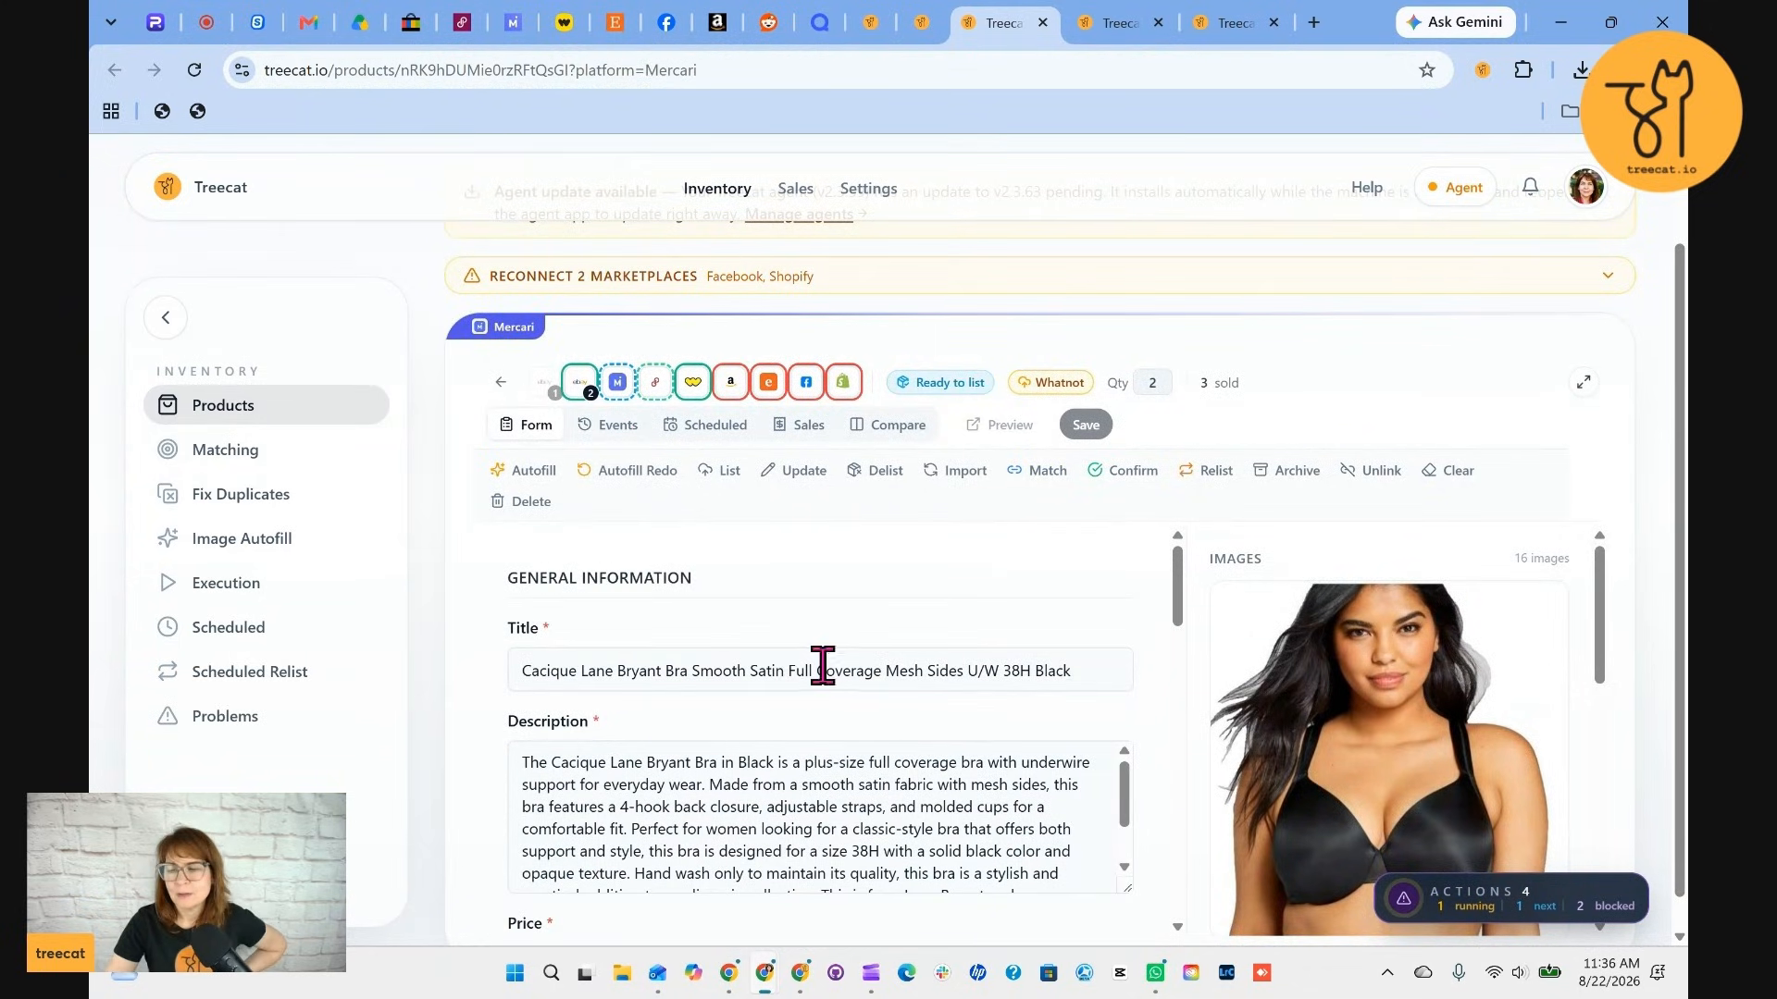
{"action": "scroll", "coordinate": [763, 680], "scroll_direction": "down", "scroll_amount": 10}
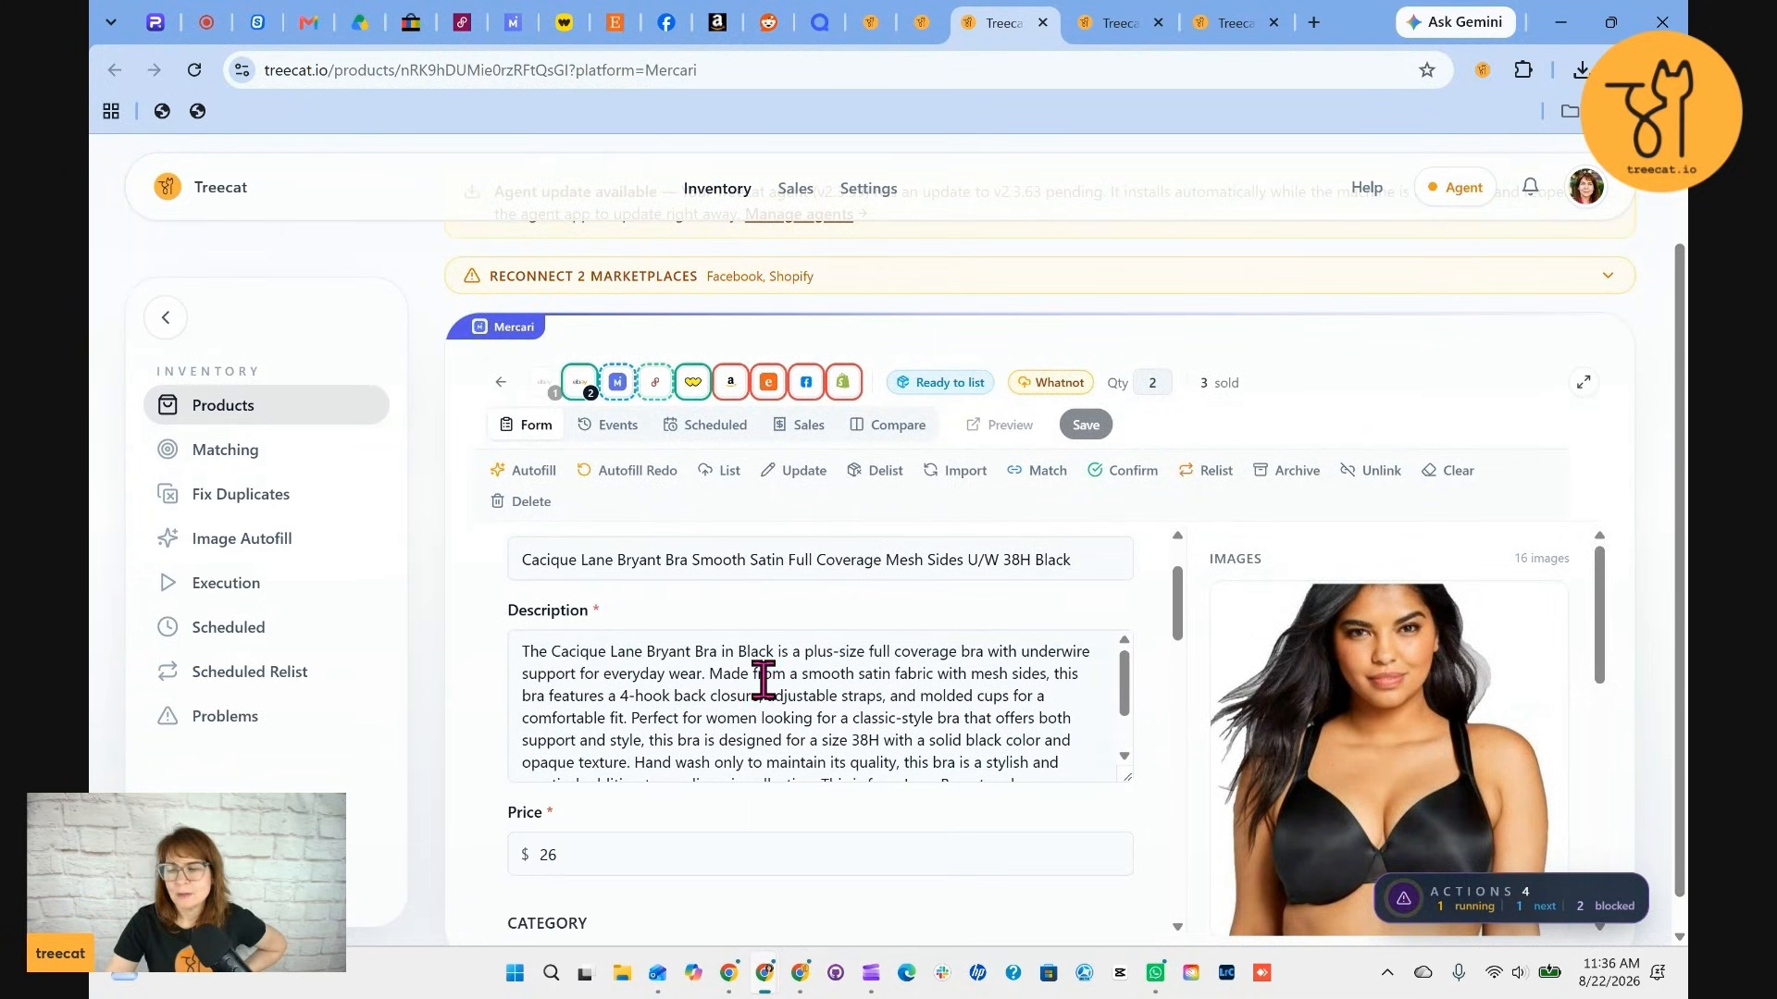
{"action": "scroll", "coordinate": [794, 690], "scroll_direction": "down", "scroll_amount": 2}
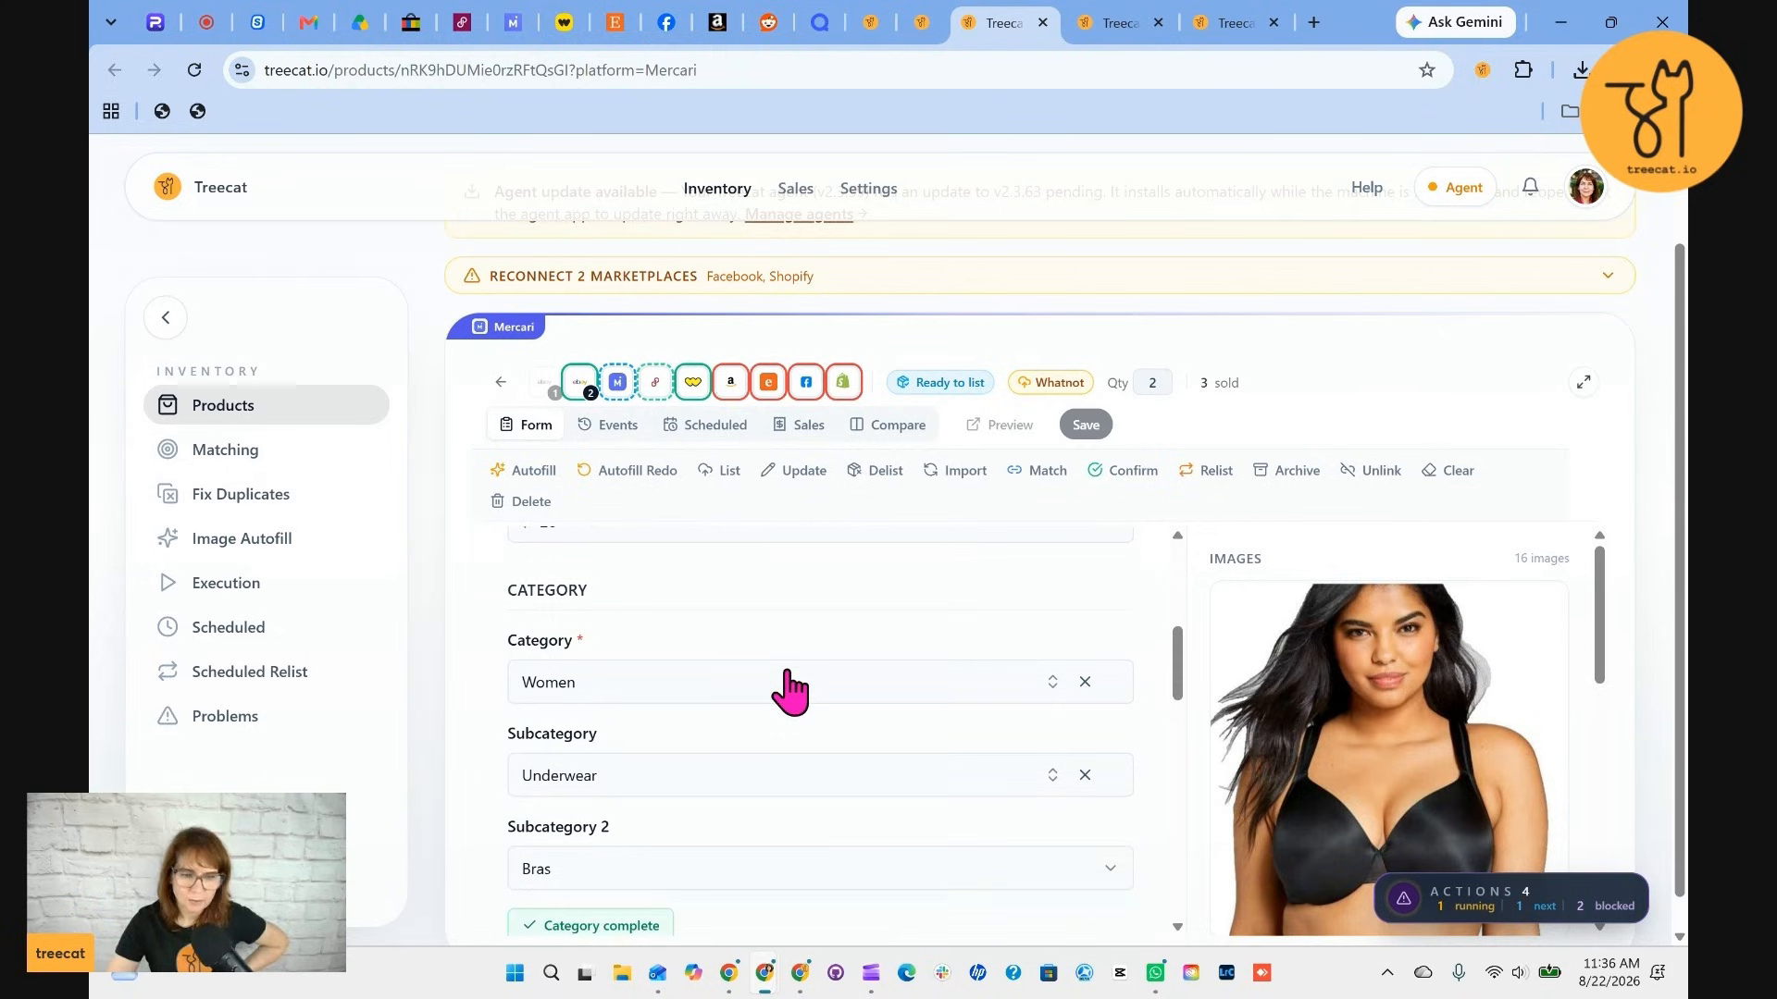
{"action": "scroll", "coordinate": [814, 703], "scroll_direction": "down", "scroll_amount": 8}
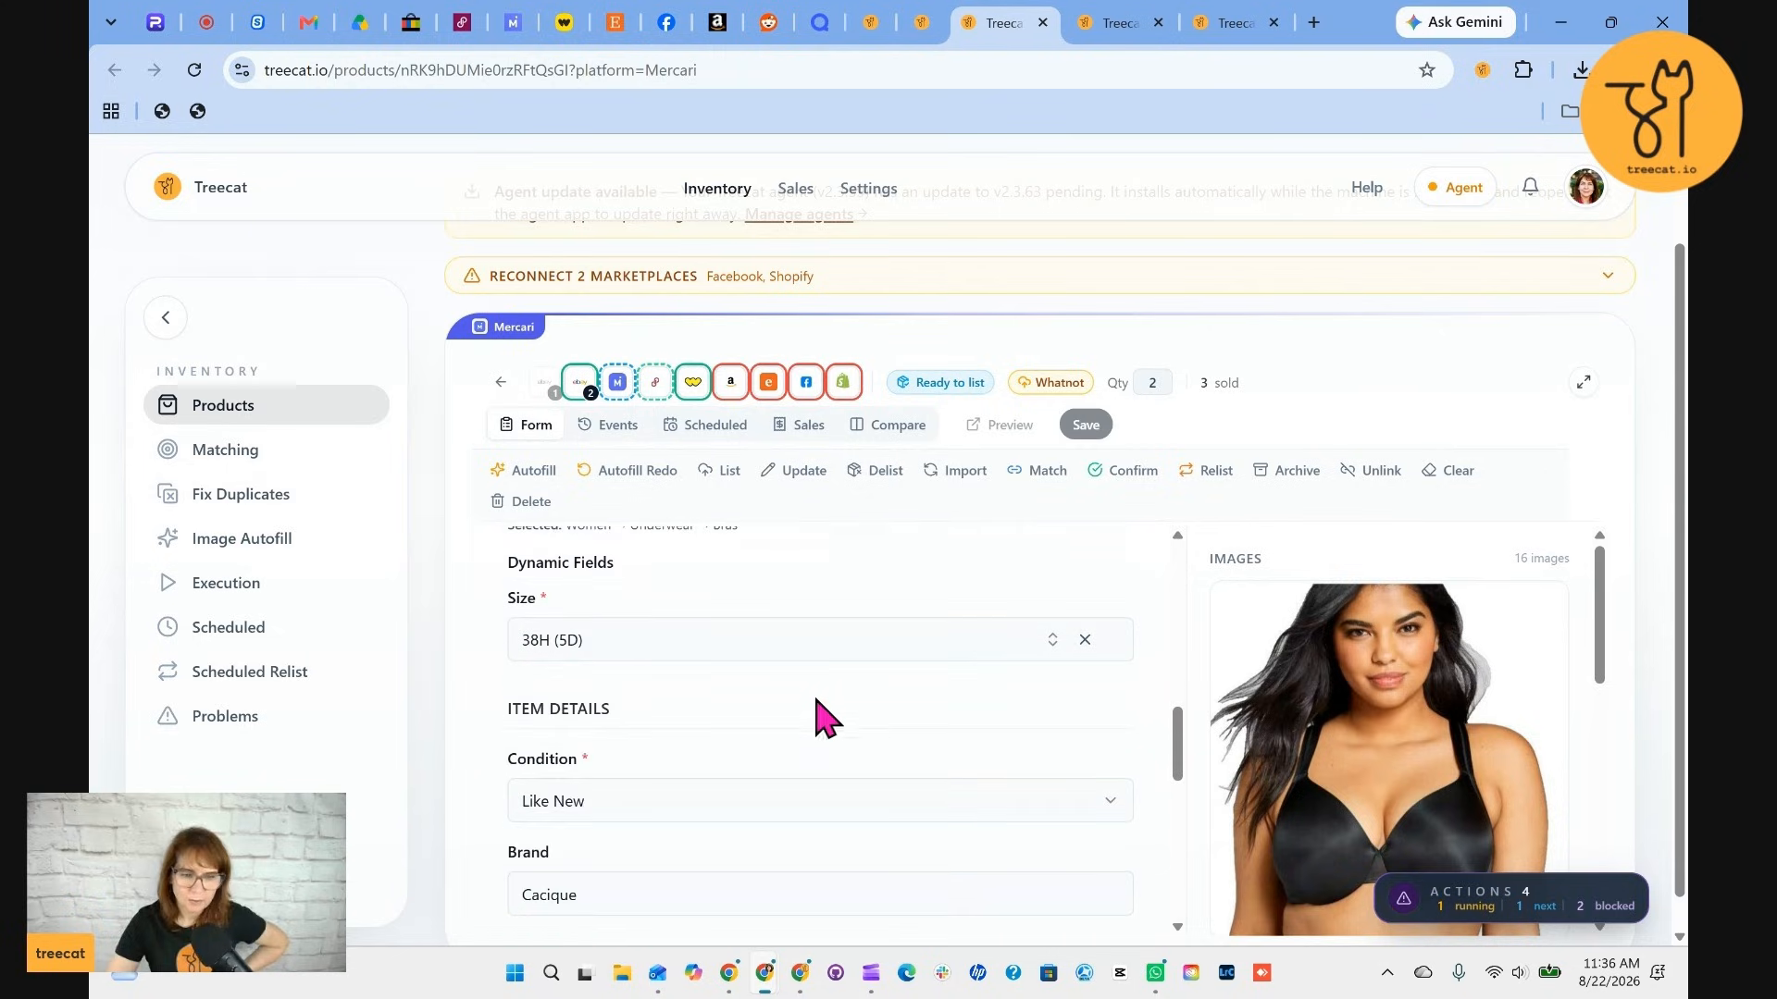
{"action": "scroll", "coordinate": [828, 718], "scroll_direction": "down", "scroll_amount": 4}
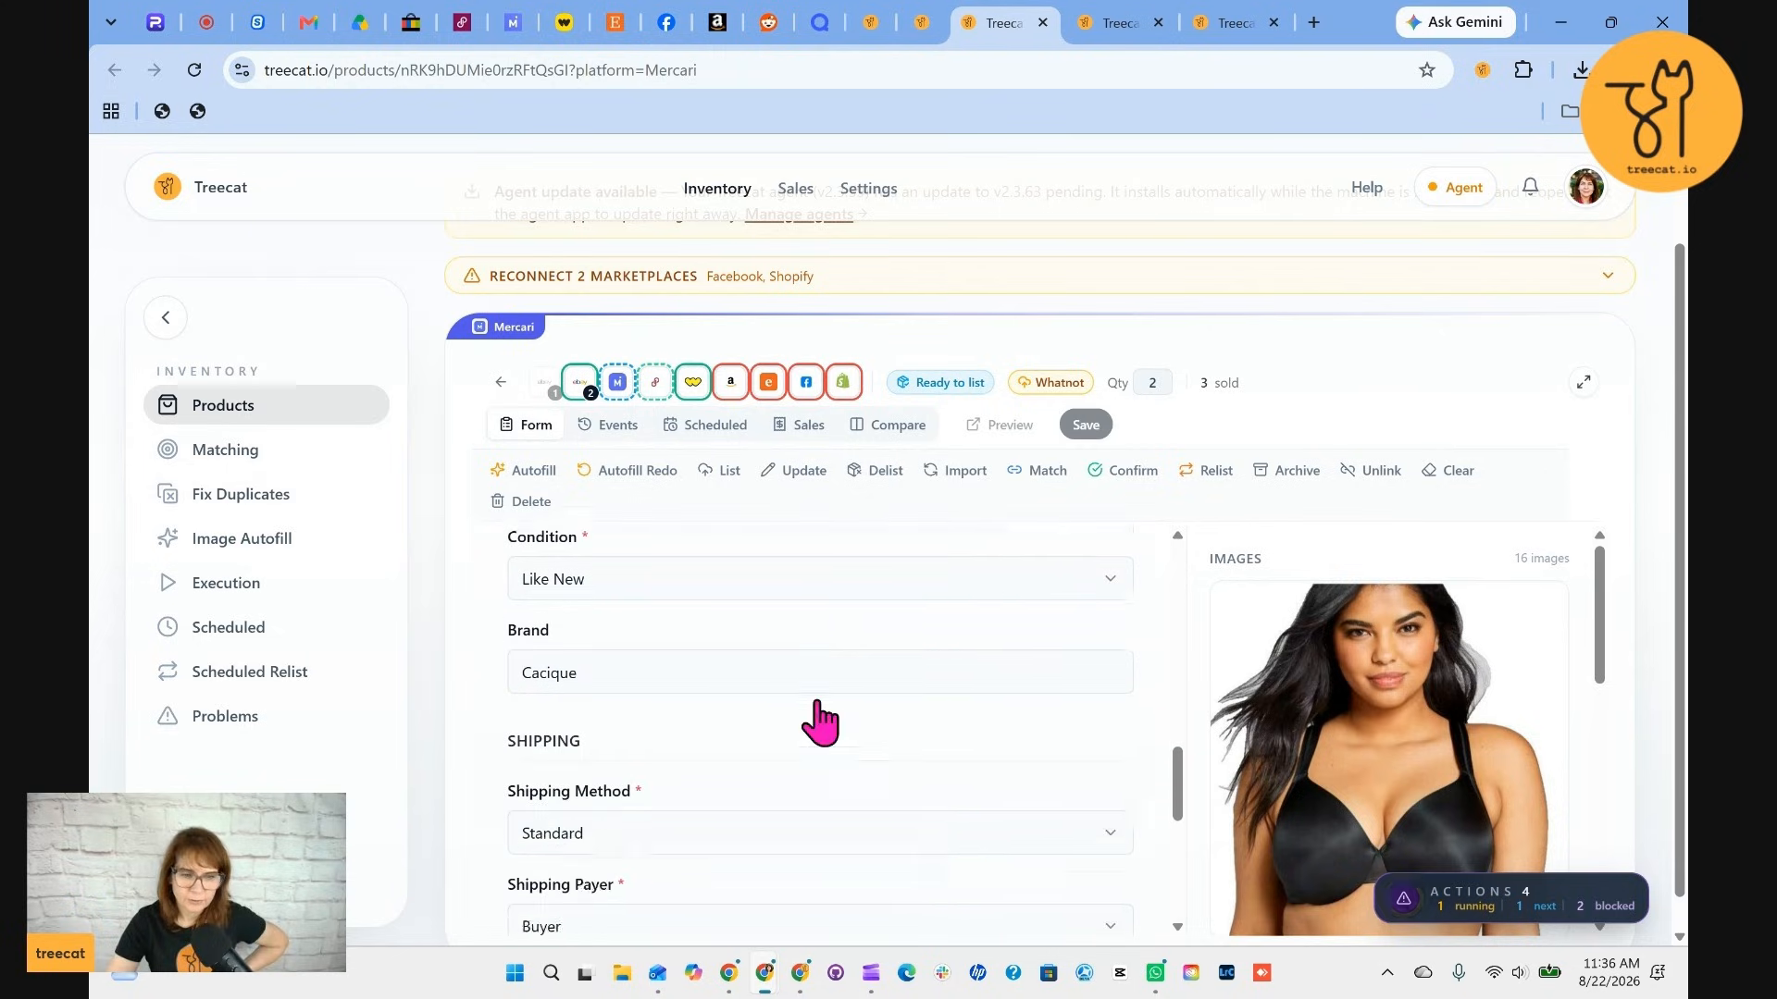
{"action": "scroll", "coordinate": [828, 718], "scroll_direction": "down", "scroll_amount": 5}
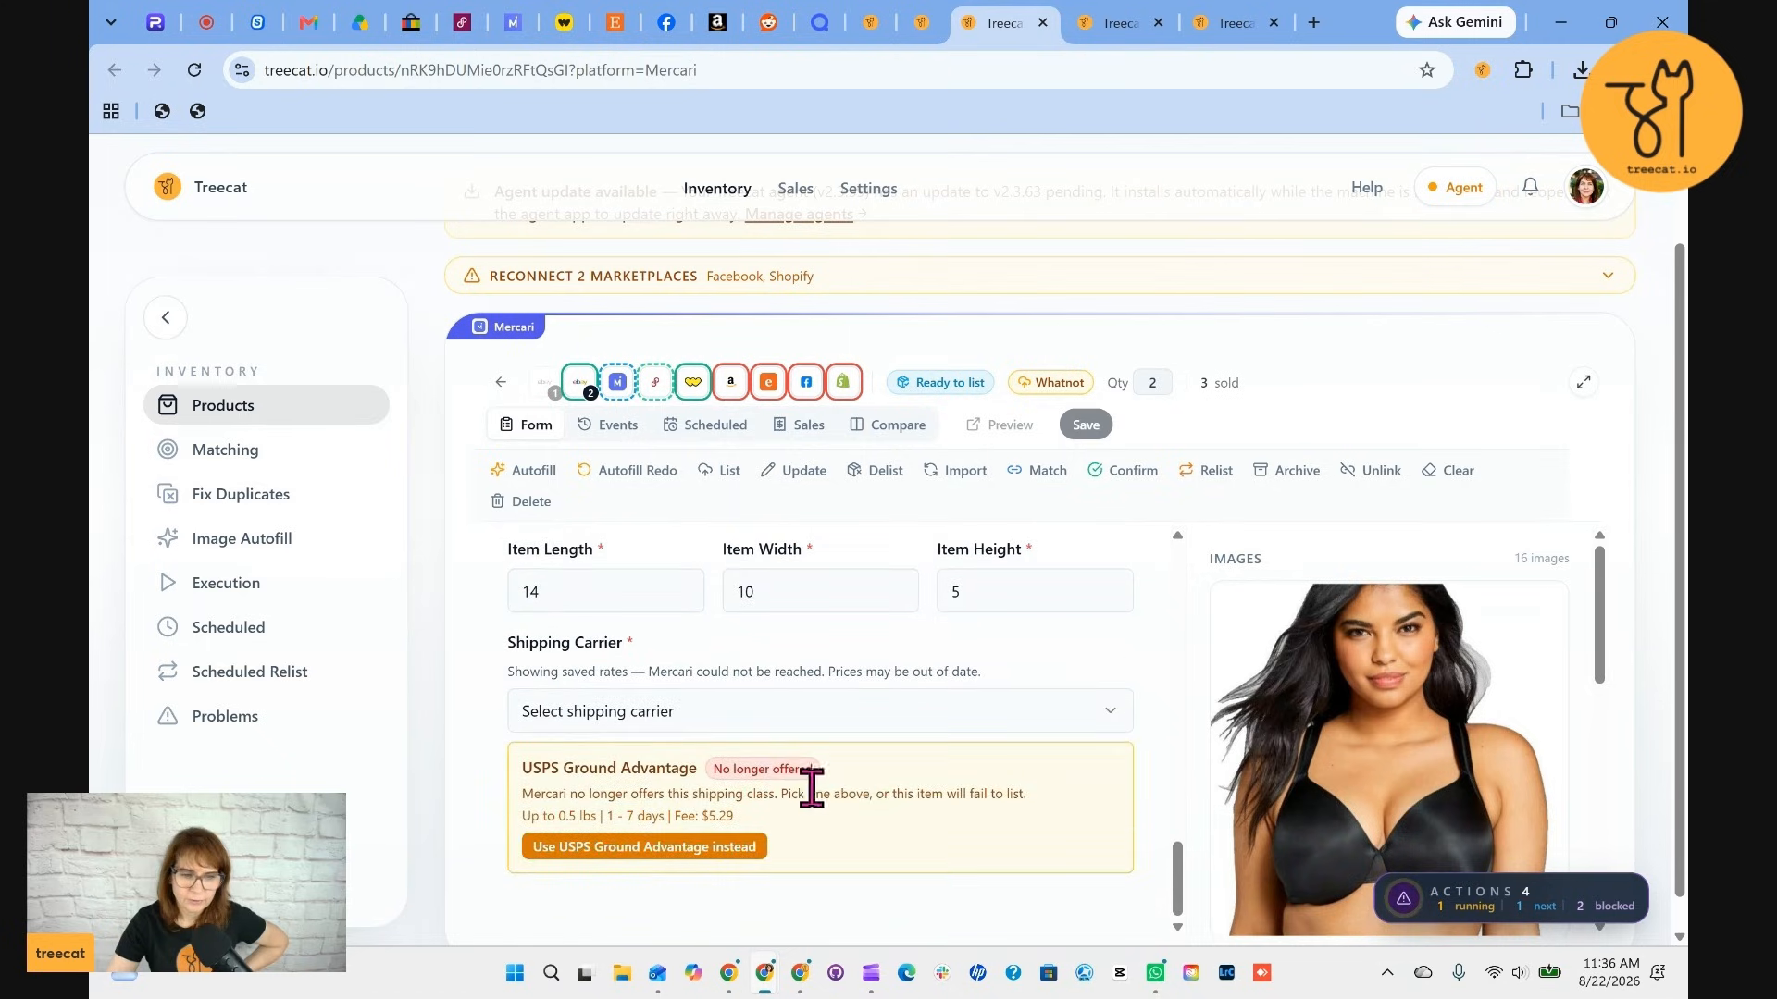
{"action": "left_click", "coordinate": [708, 847]}
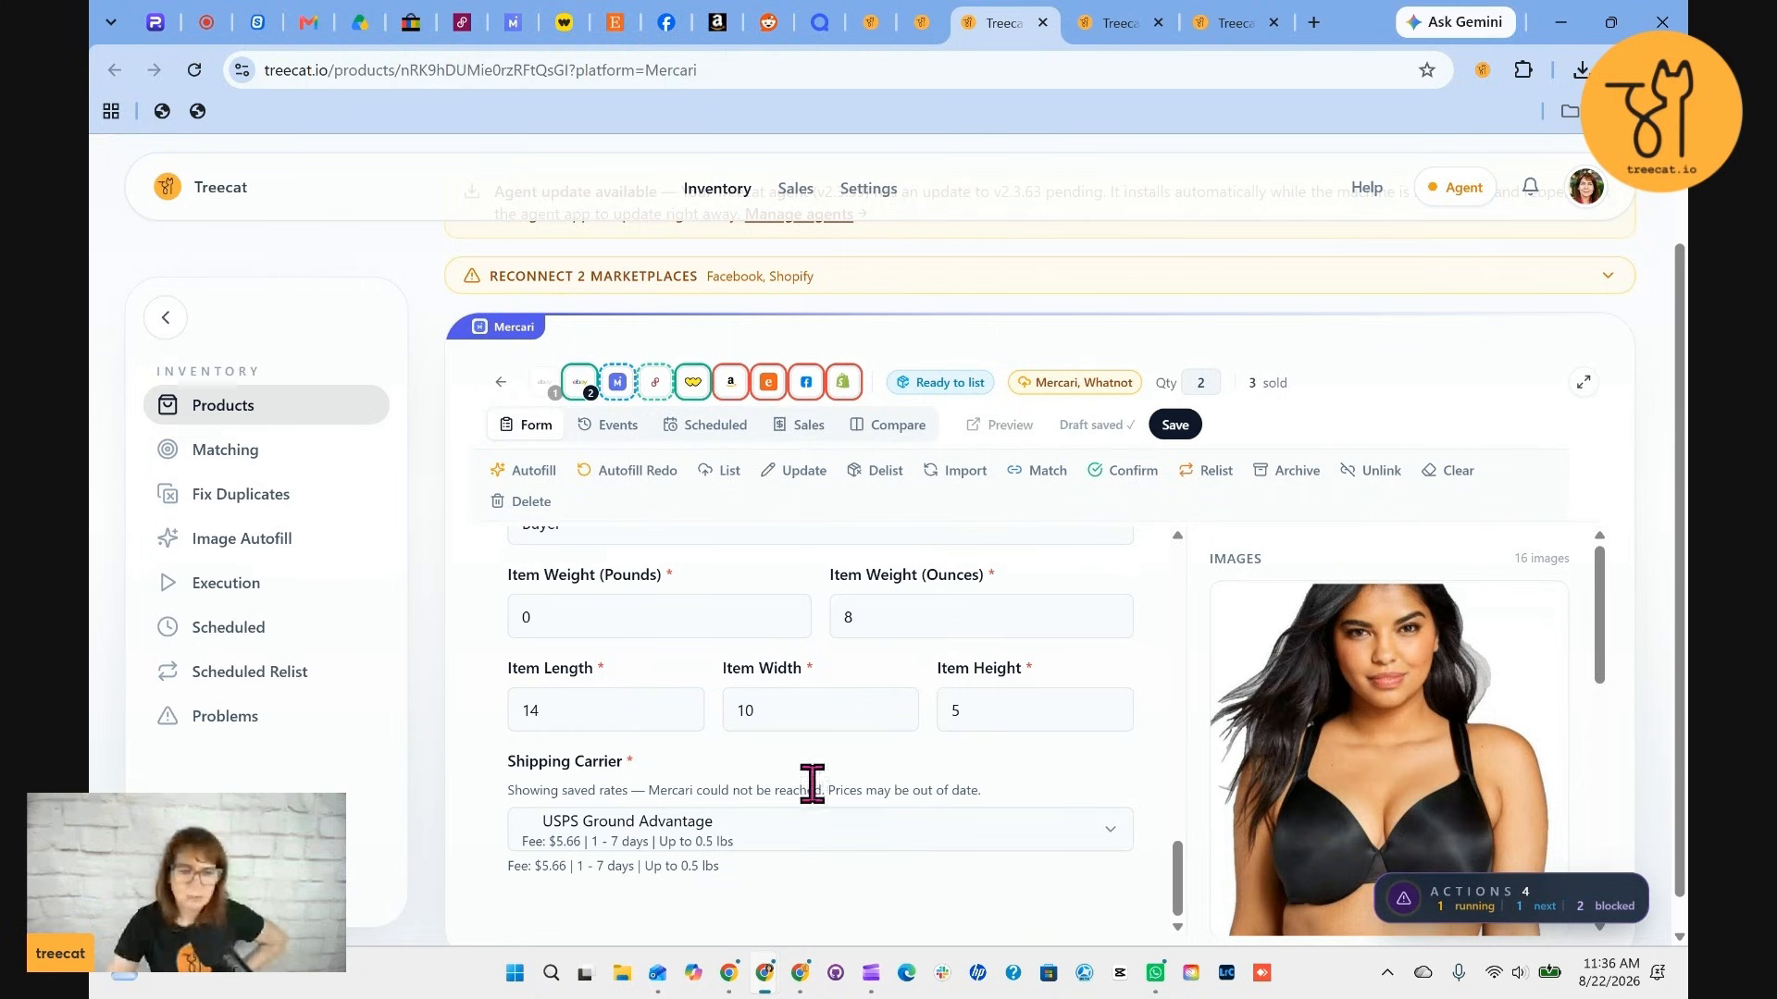
{"action": "scroll", "coordinate": [943, 898], "scroll_direction": "down", "scroll_amount": 1}
{"action": "left_click", "coordinate": [1176, 389]}
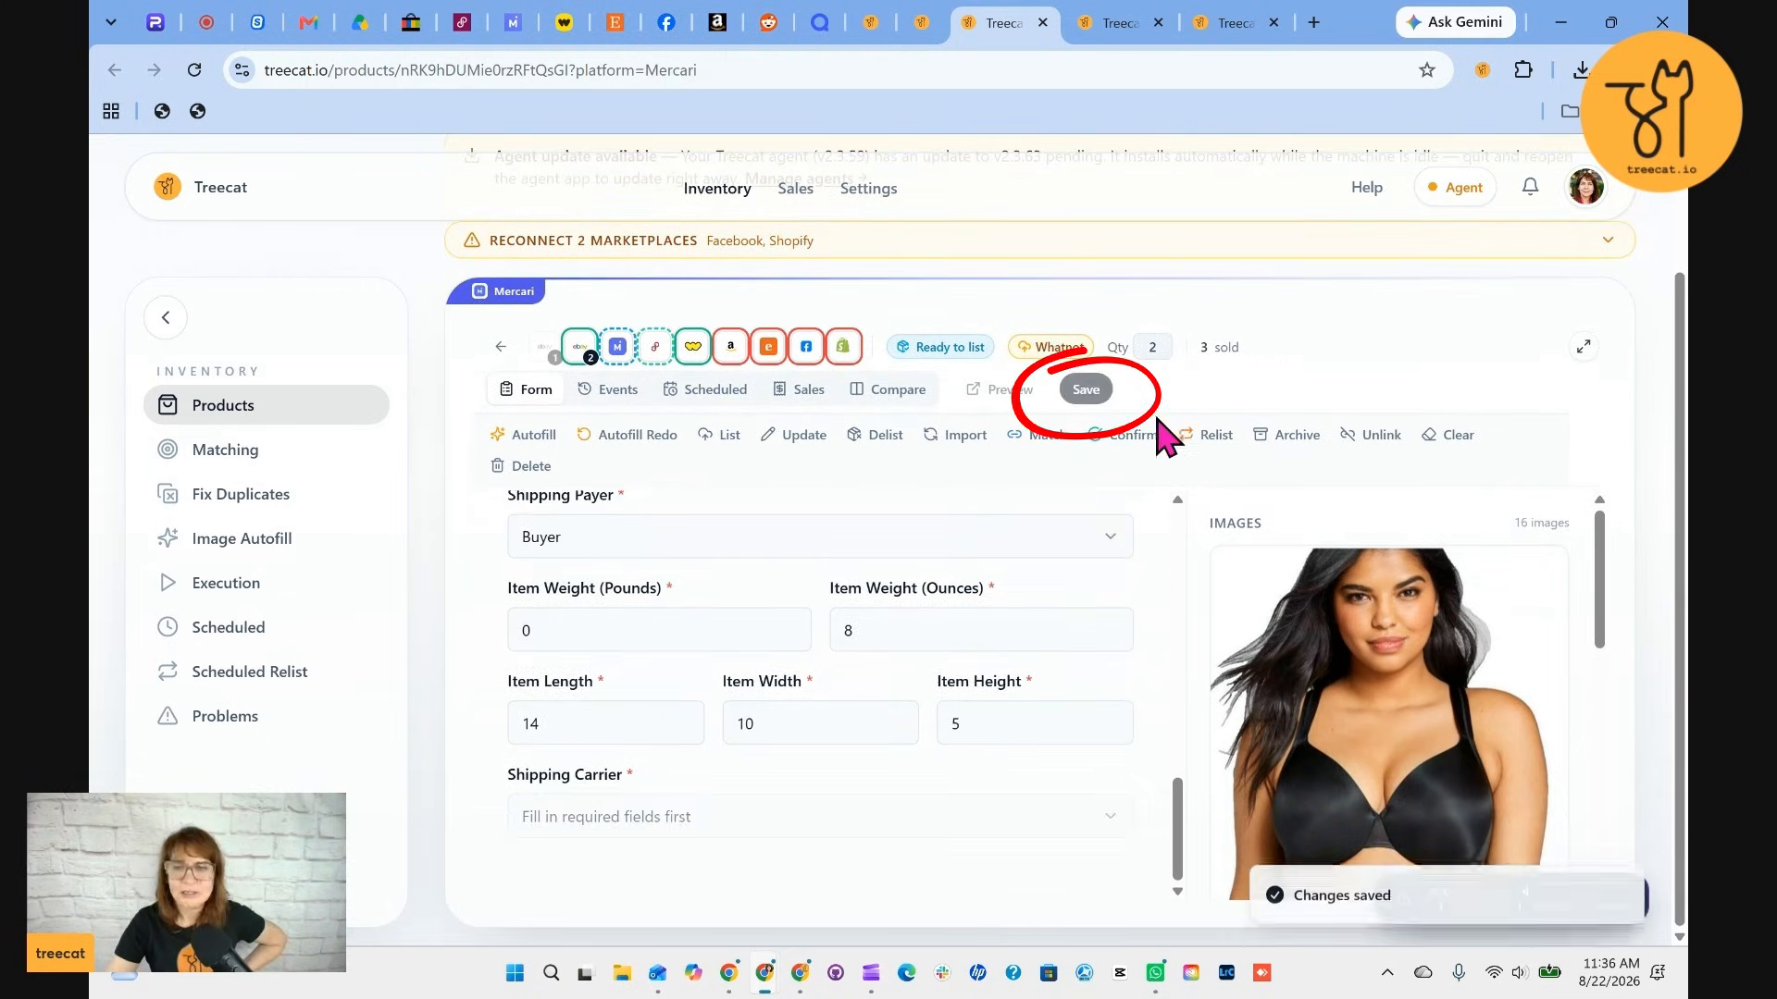
List the Cacique Lane Bryant satin bra on Mercari
{"action": "left_click", "coordinate": [1133, 26]}
{"action": "left_click", "coordinate": [1003, 22]}
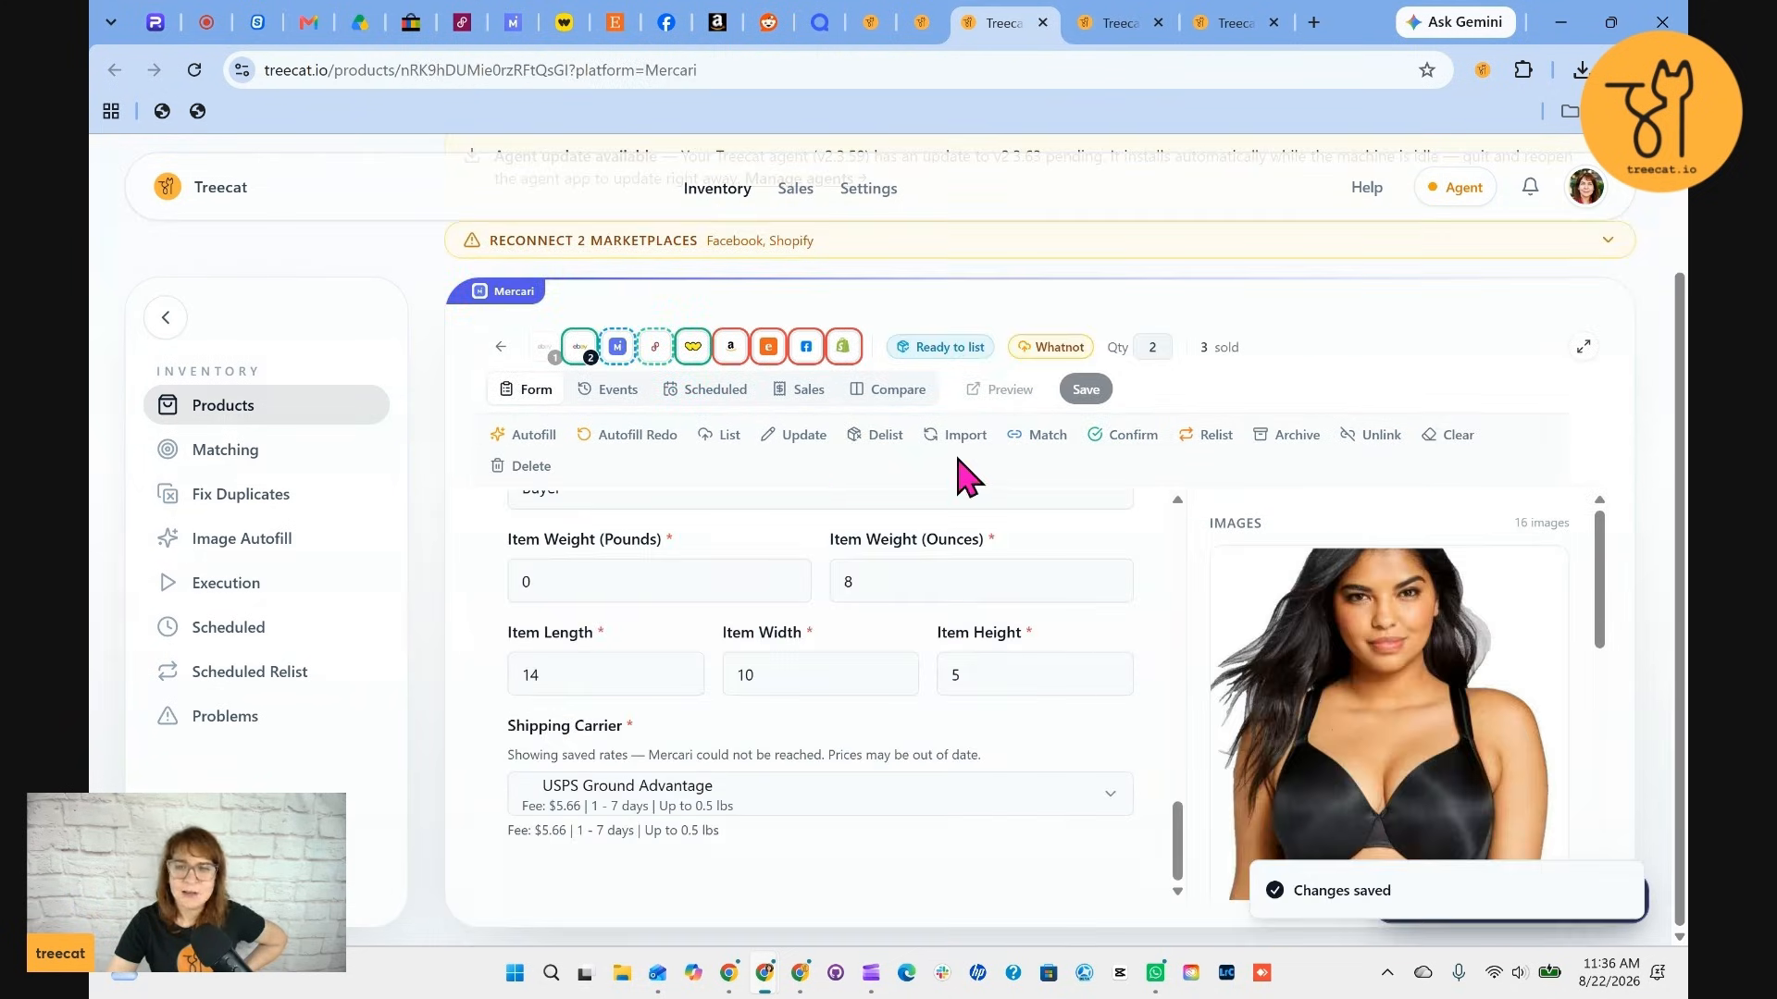
{"action": "left_click", "coordinate": [730, 436]}
{"action": "left_click", "coordinate": [1115, 473]}
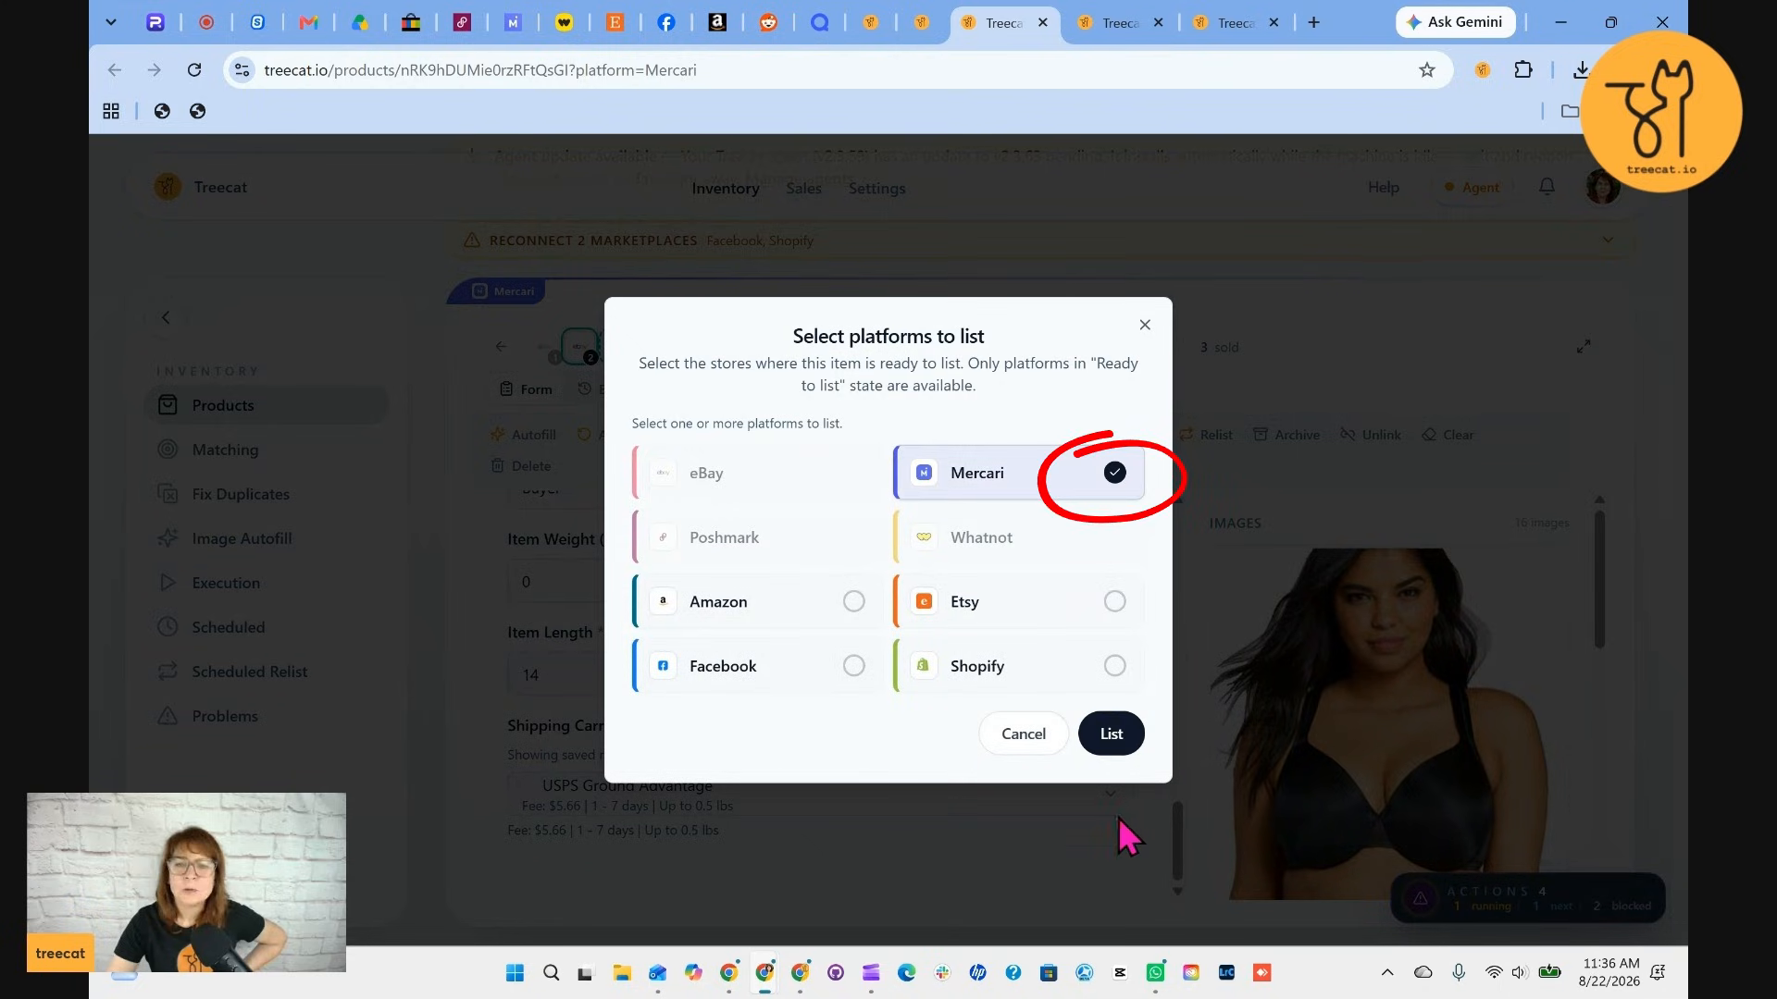
{"action": "left_click", "coordinate": [1110, 736]}
In the next product's tab, open its Mercari listing, set the shipping carrier to USPS Ground Advantage, and save
{"action": "left_click", "coordinate": [1110, 24]}
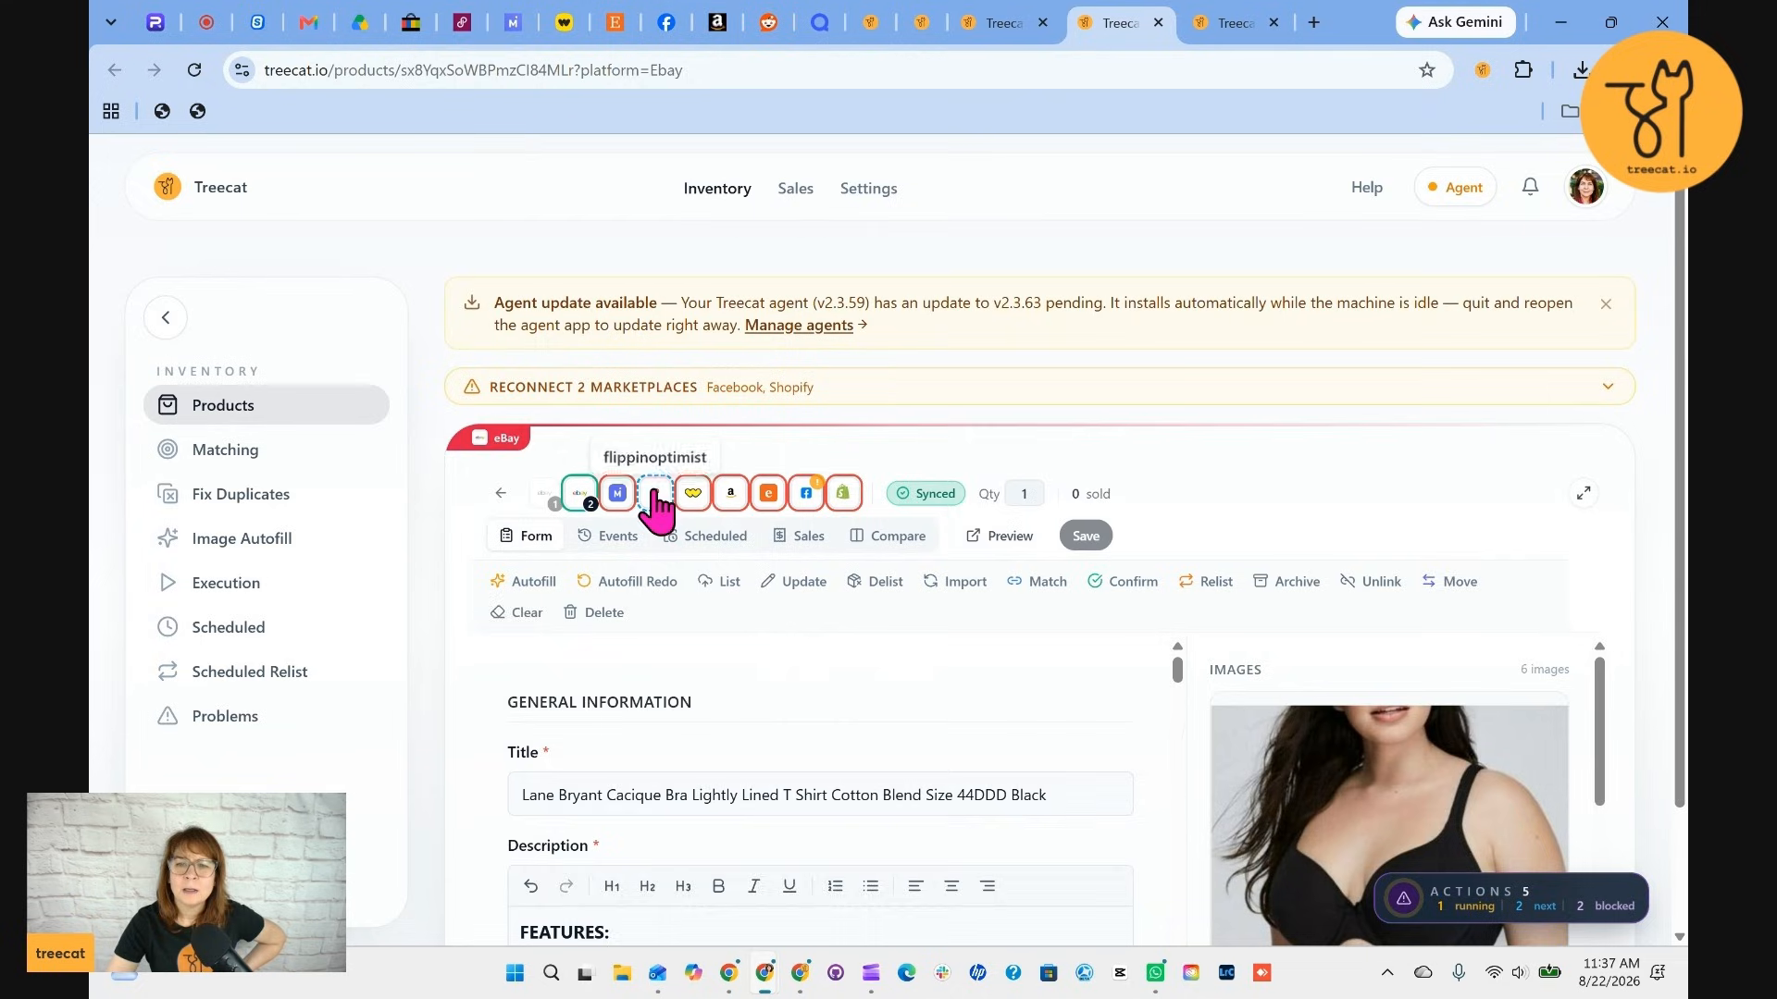
{"action": "left_click", "coordinate": [617, 492]}
{"action": "scroll", "coordinate": [860, 786], "scroll_direction": "down", "scroll_amount": 6}
{"action": "scroll", "coordinate": [869, 810], "scroll_direction": "down", "scroll_amount": 5}
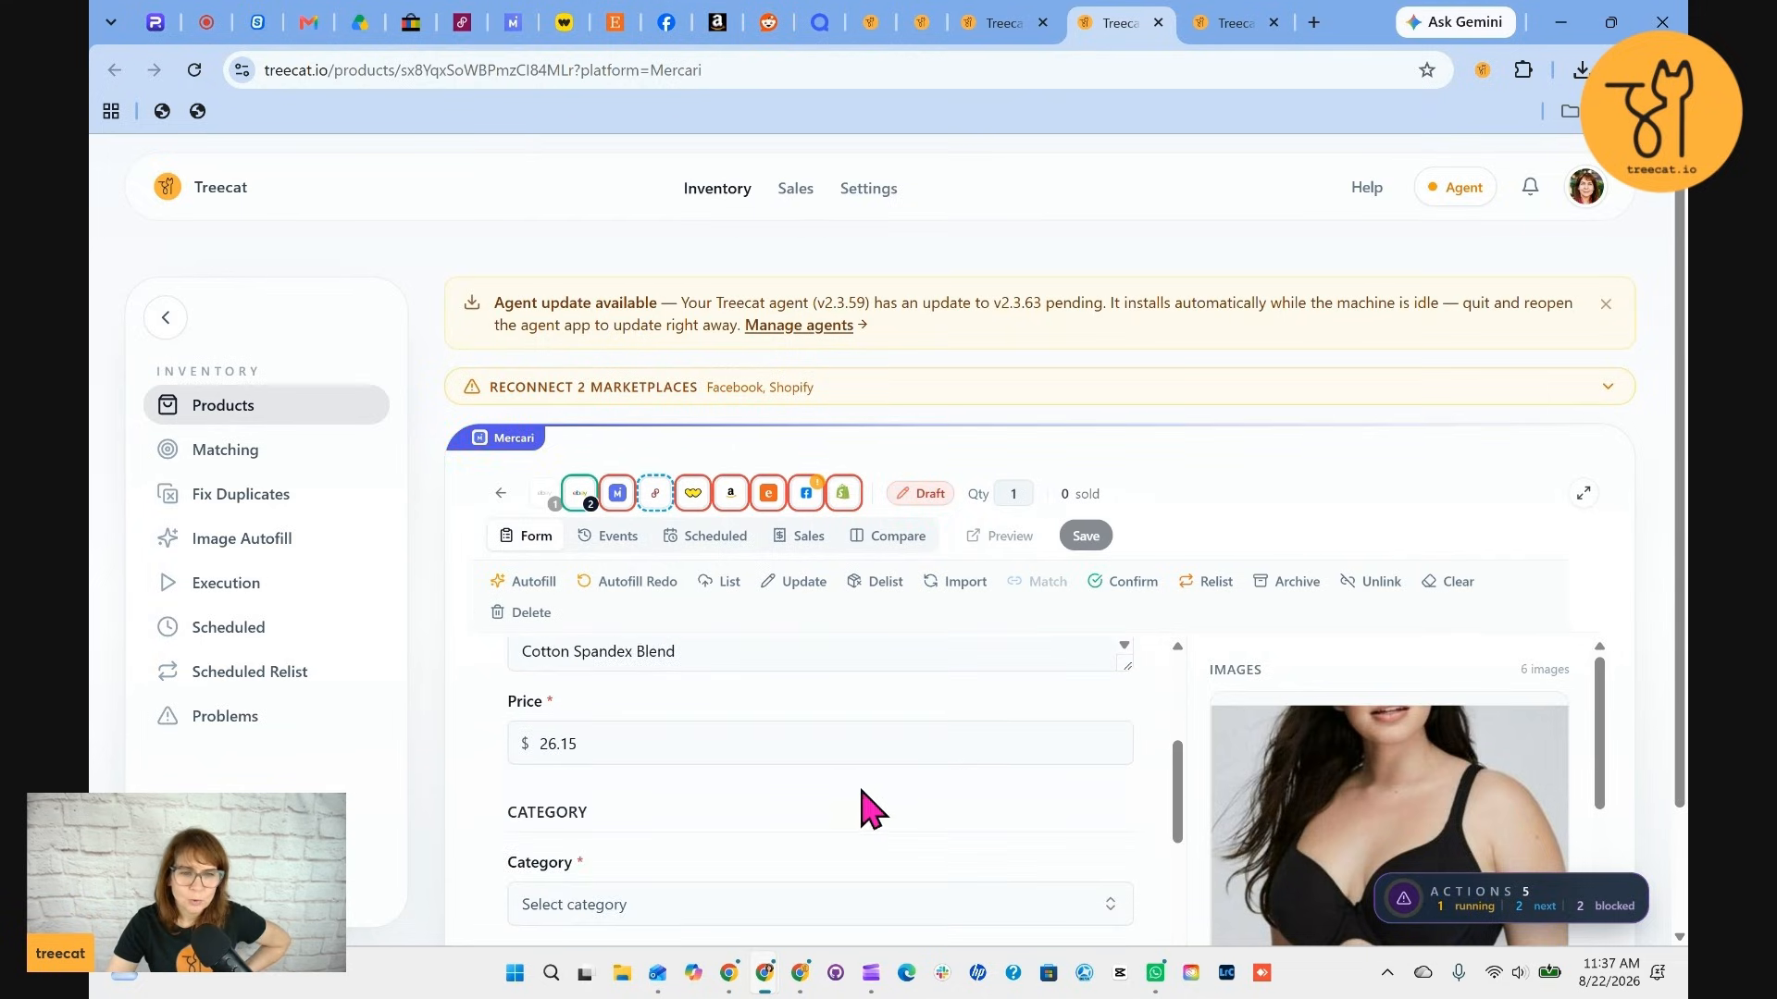
{"action": "scroll", "coordinate": [870, 810], "scroll_direction": "down", "scroll_amount": 10}
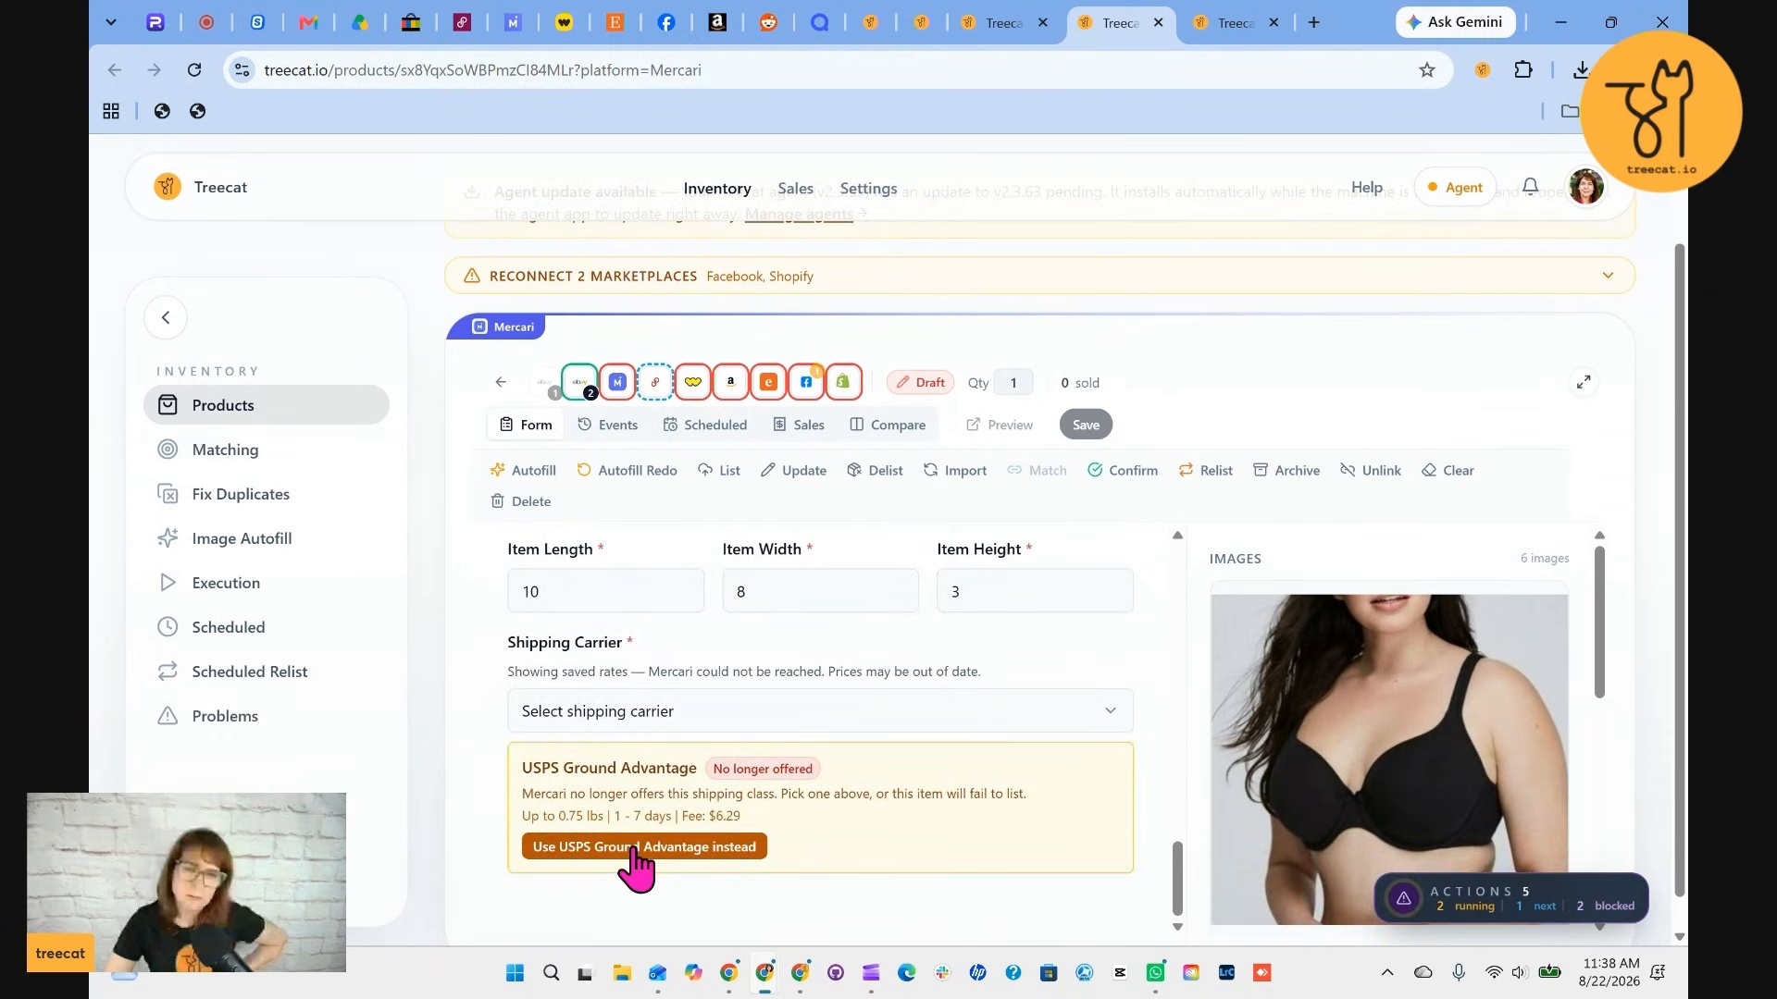
{"action": "left_click", "coordinate": [635, 847]}
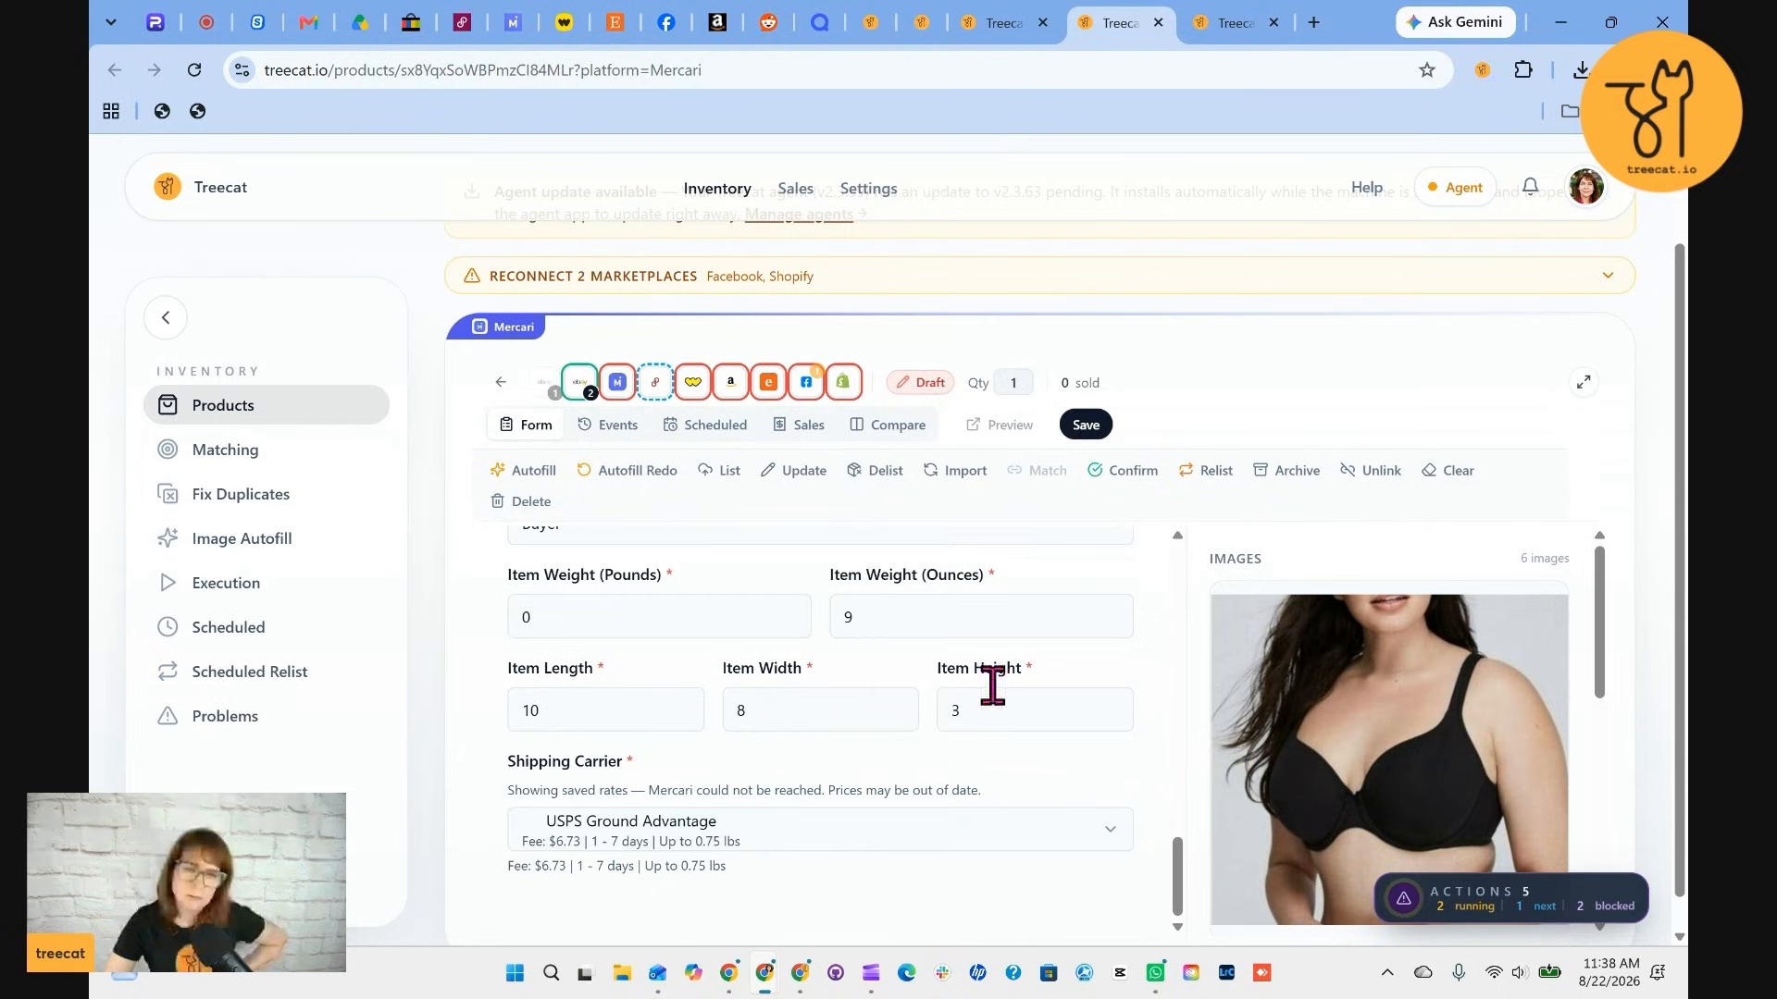
{"action": "left_click", "coordinate": [1081, 426]}
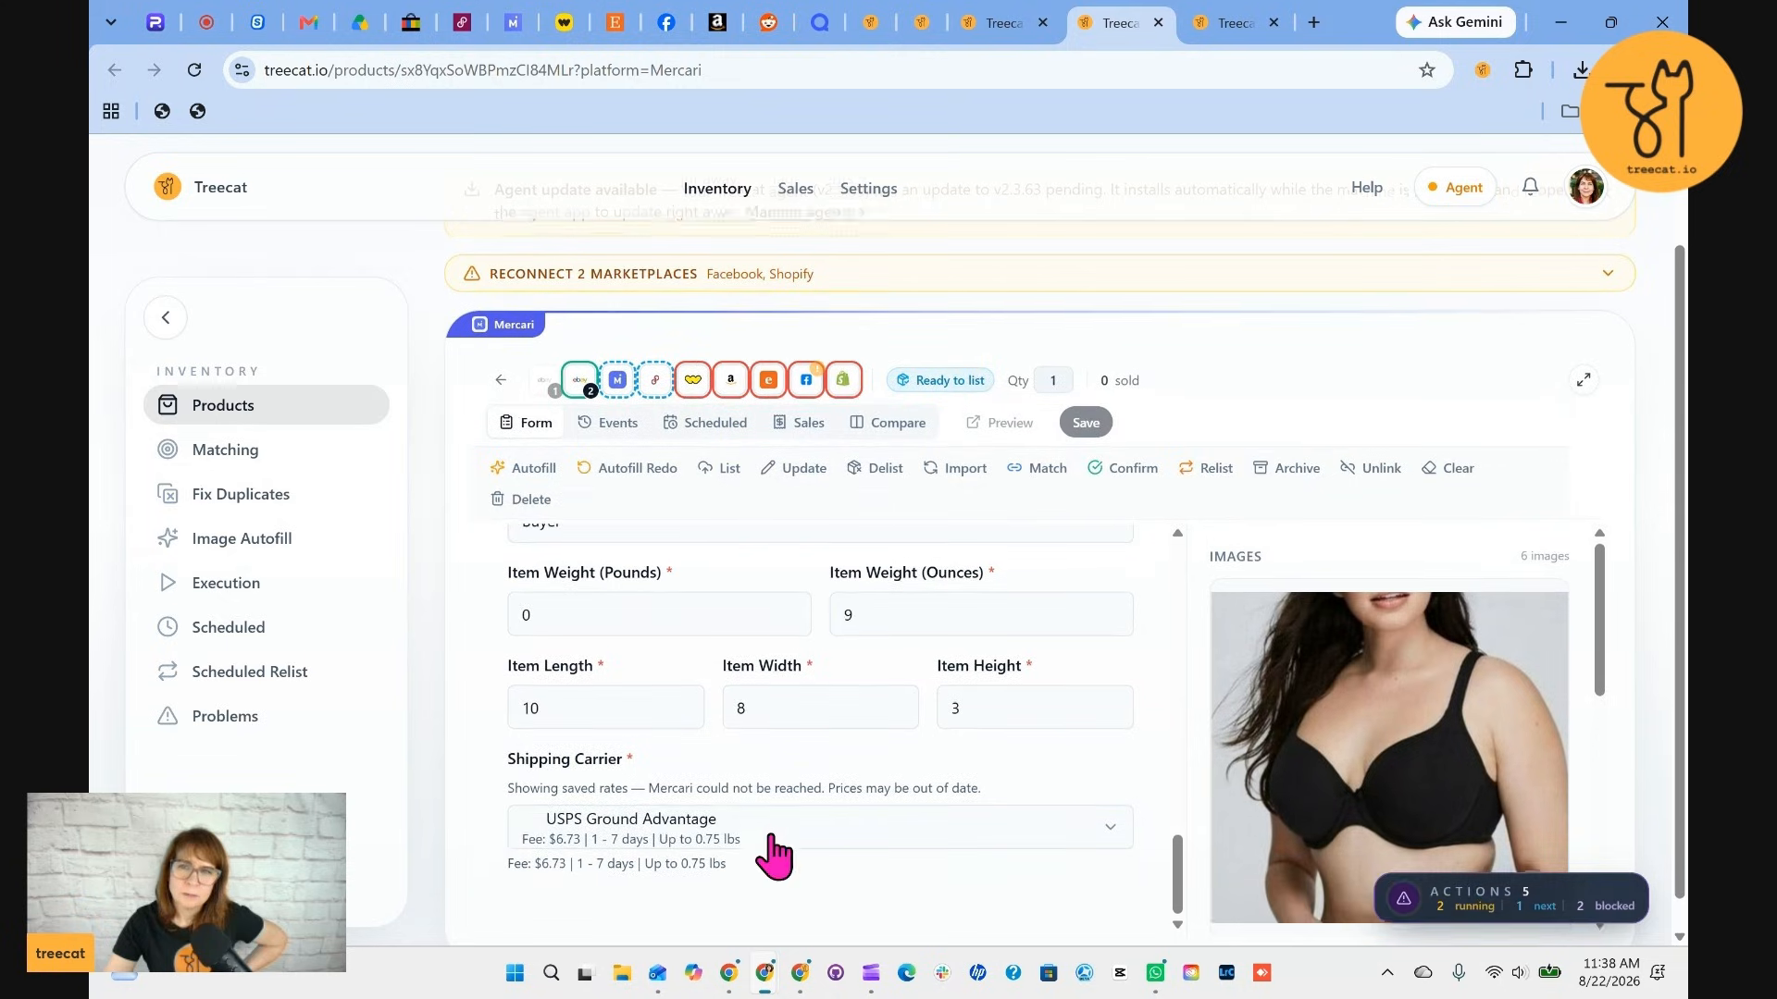
List the Lane Bryant Cacique lightly lined T-shirt bra on Mercari
{"action": "scroll", "coordinate": [793, 846], "scroll_direction": "up", "scroll_amount": 10}
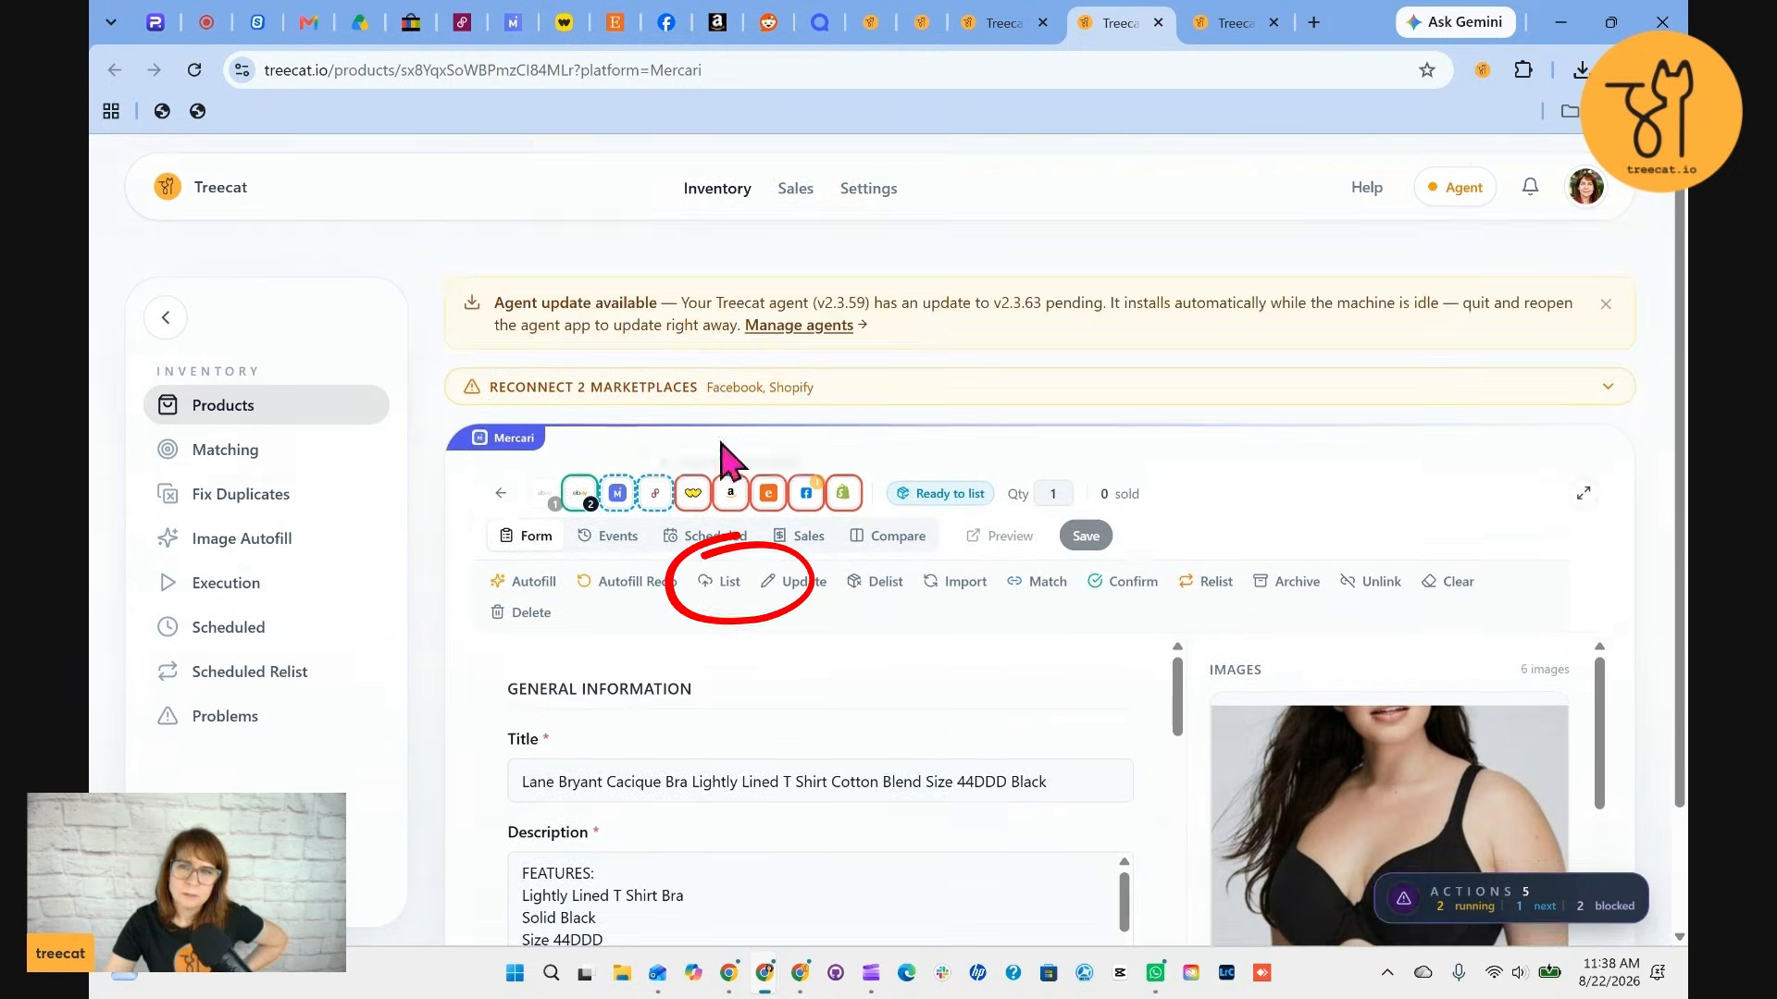
{"action": "left_click", "coordinate": [722, 583]}
{"action": "left_click", "coordinate": [1114, 474]}
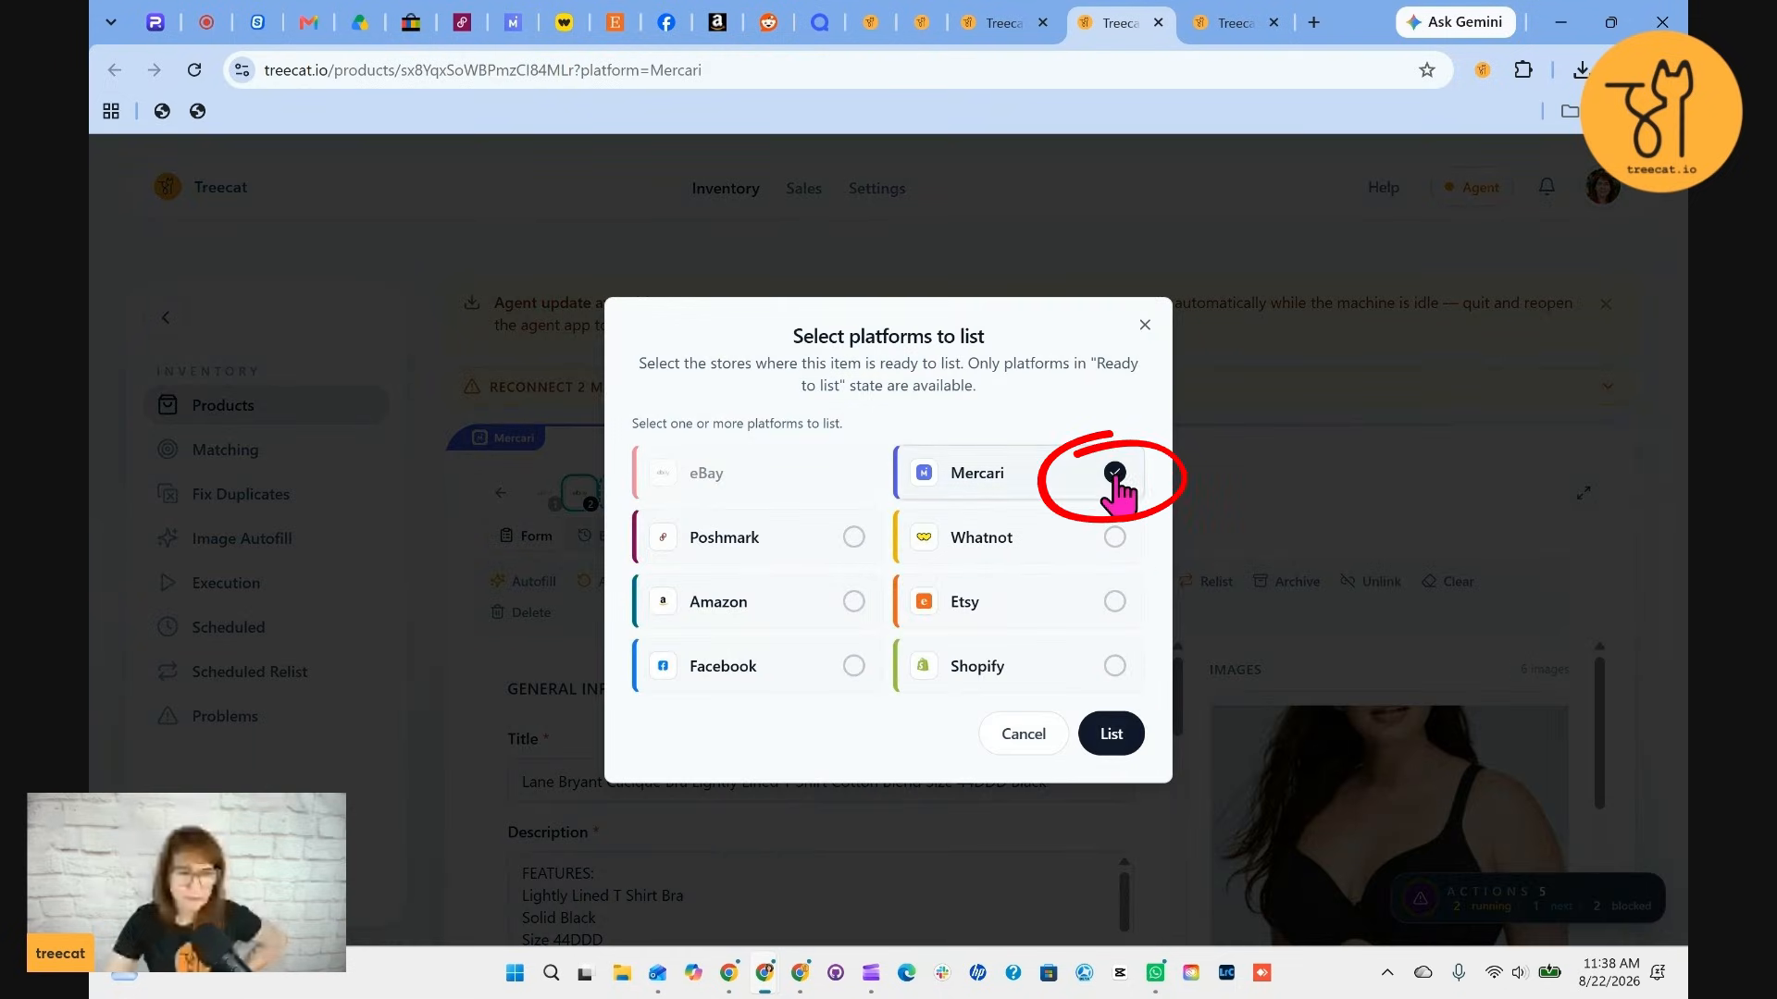
{"action": "left_click", "coordinate": [1112, 734]}
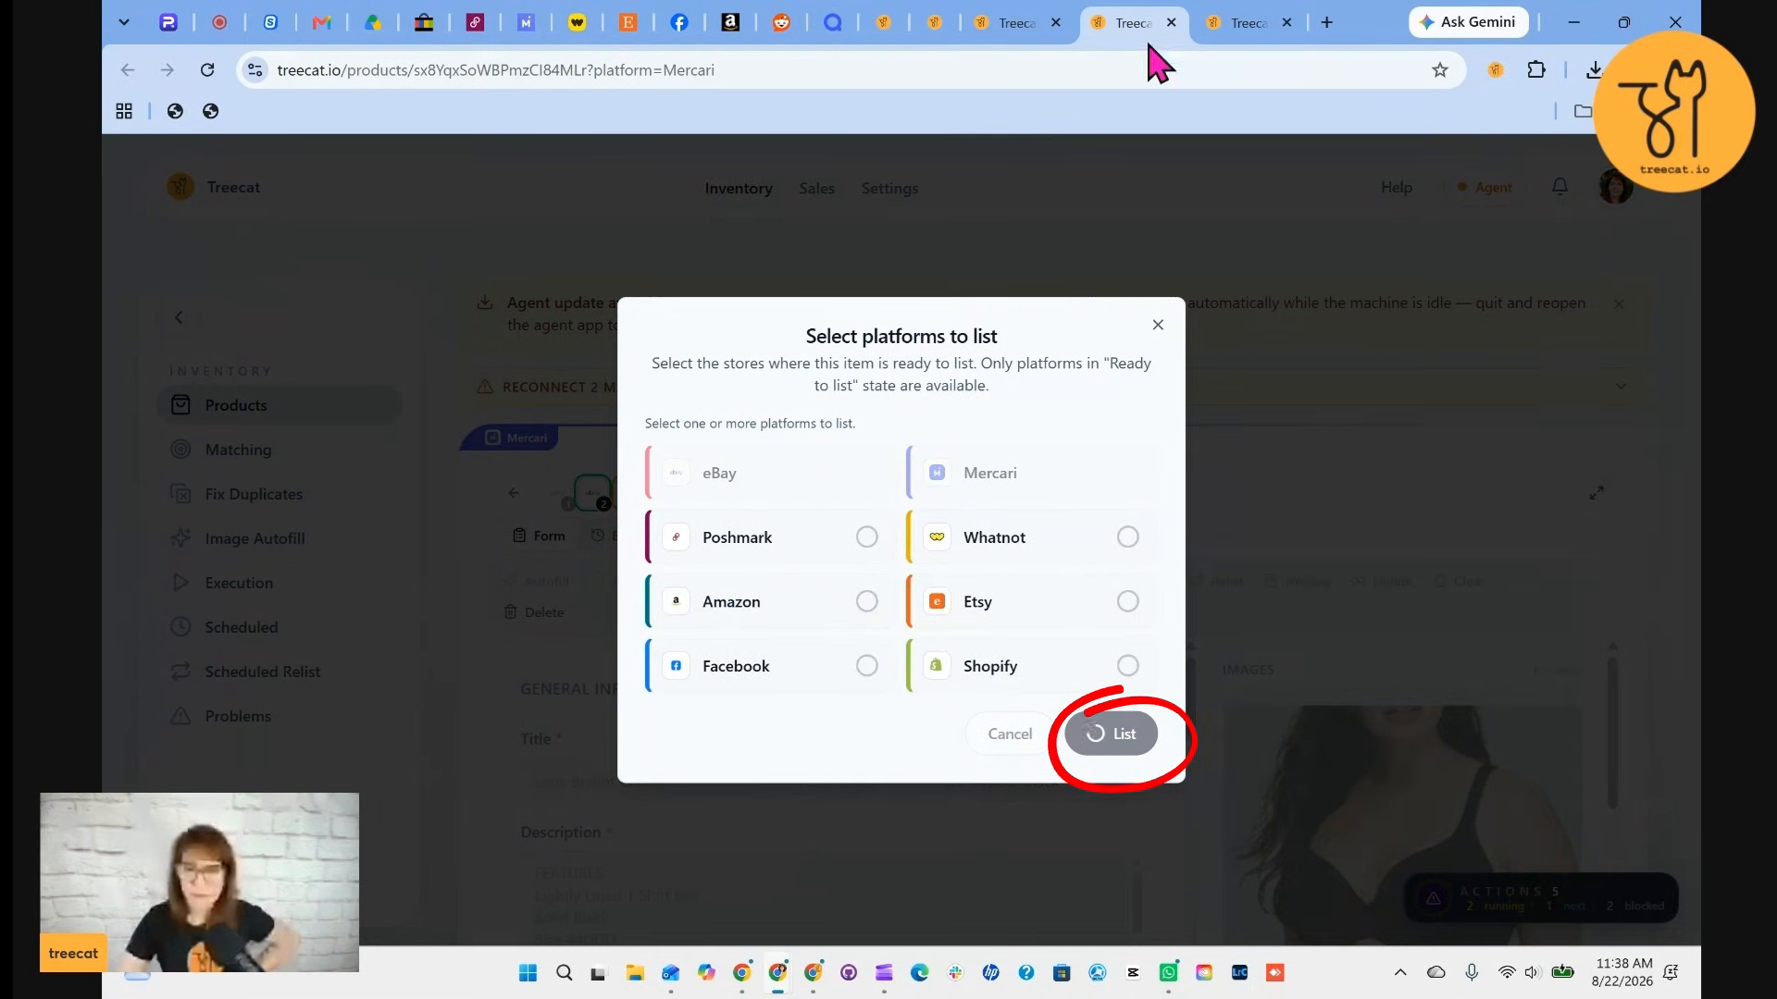
Switch to the white underwire T-shirt bra's tab, apply USPS Ground Advantage as its Mercari shipping carrier, and save
{"action": "left_click", "coordinate": [1240, 33]}
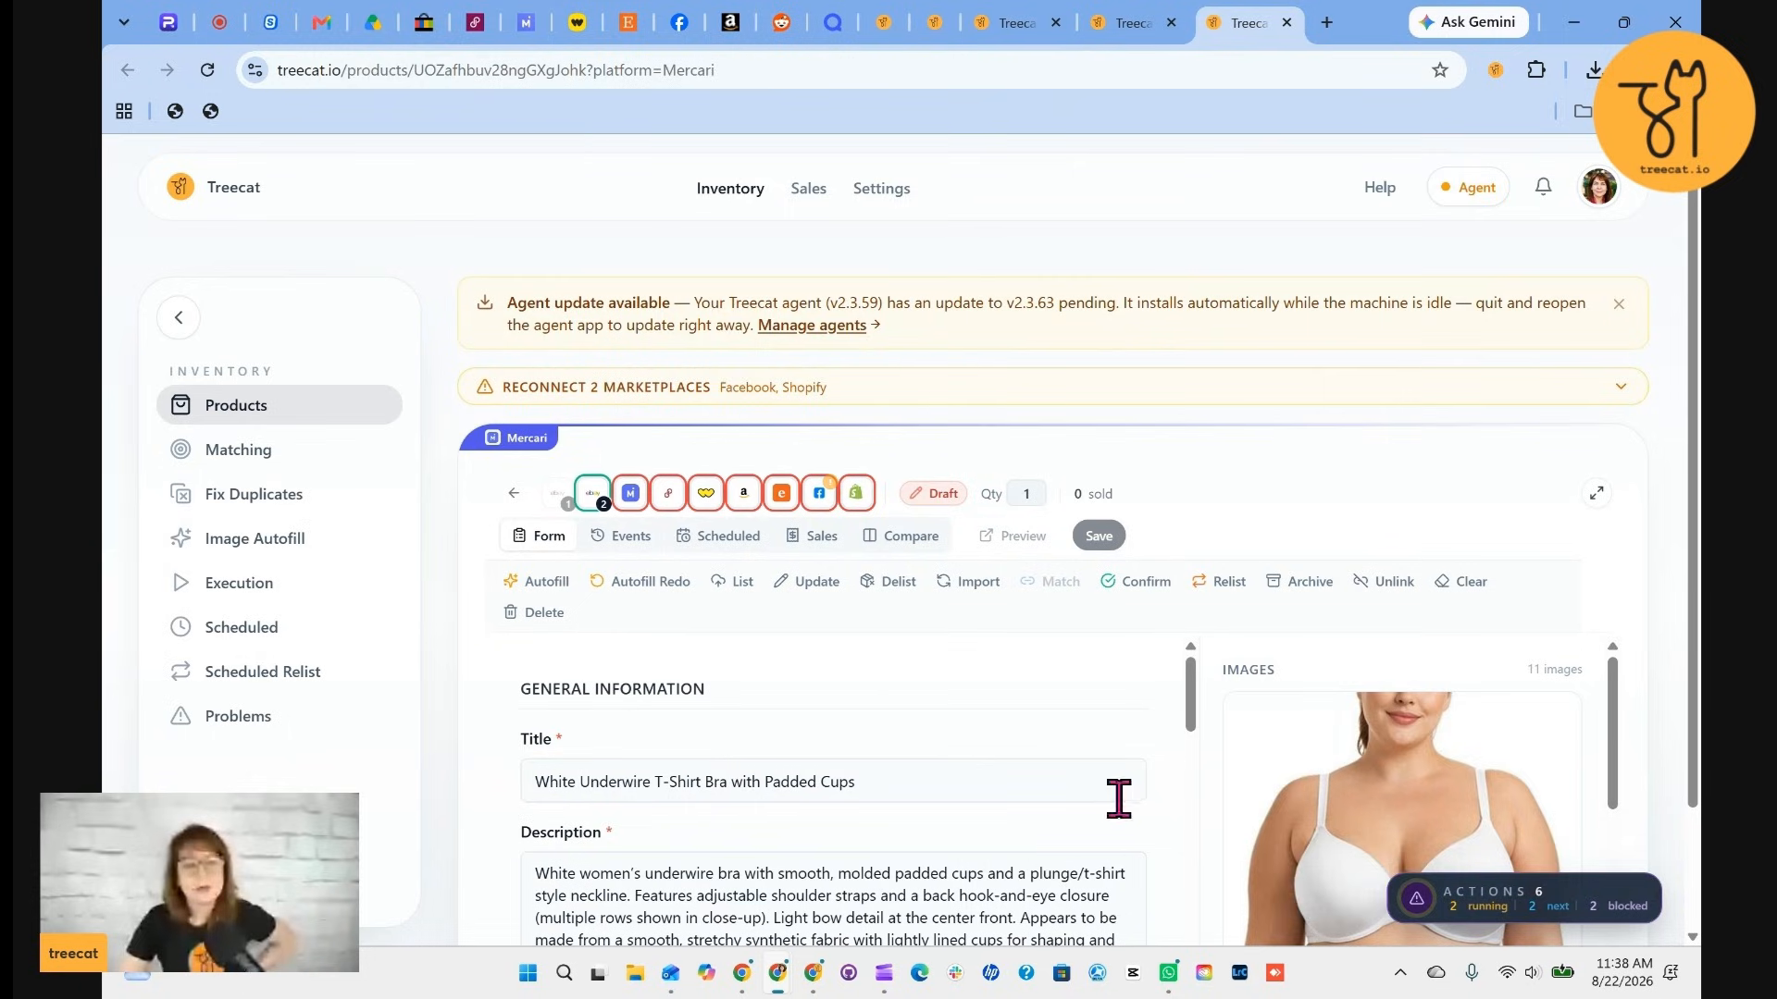
{"action": "scroll", "coordinate": [1092, 768], "scroll_direction": "down", "scroll_amount": 1}
{"action": "scroll", "coordinate": [1034, 770], "scroll_direction": "down", "scroll_amount": 1}
{"action": "scroll", "coordinate": [996, 844], "scroll_direction": "up", "scroll_amount": 2}
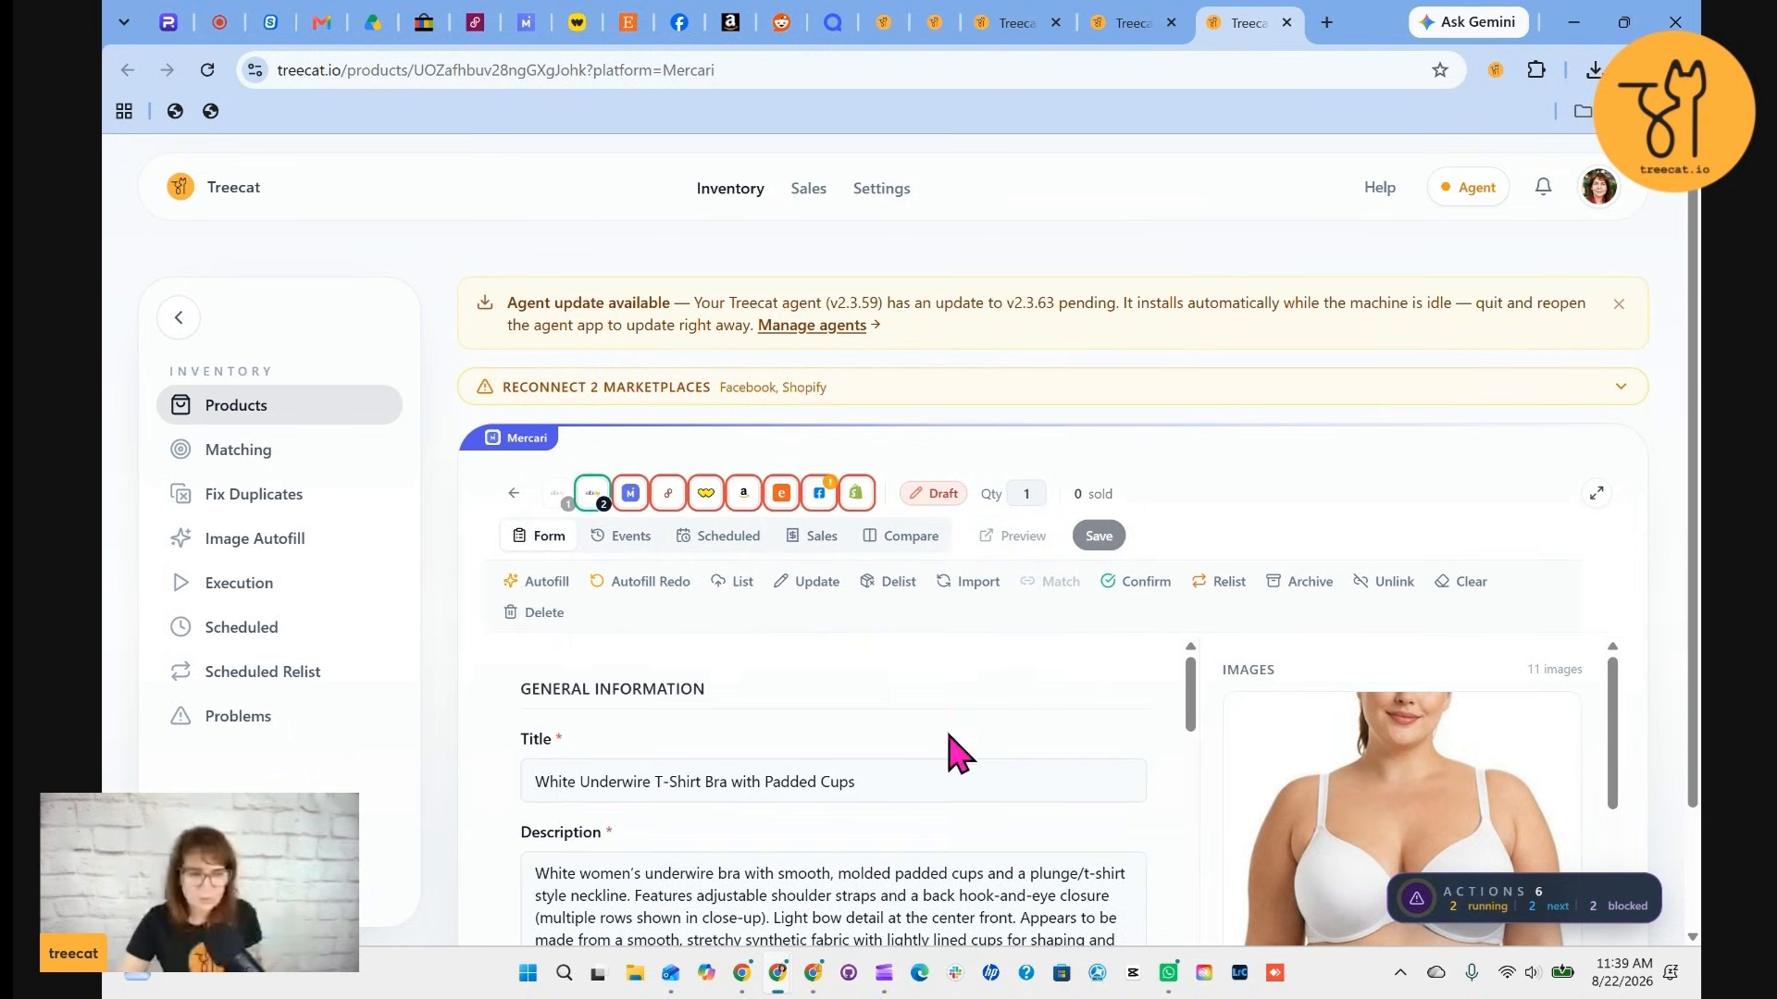
{"action": "scroll", "coordinate": [930, 738], "scroll_direction": "down", "scroll_amount": 1}
{"action": "scroll", "coordinate": [925, 754], "scroll_direction": "down", "scroll_amount": 1}
{"action": "scroll", "coordinate": [925, 754], "scroll_direction": "up", "scroll_amount": 1}
{"action": "scroll", "coordinate": [930, 754], "scroll_direction": "down", "scroll_amount": 5}
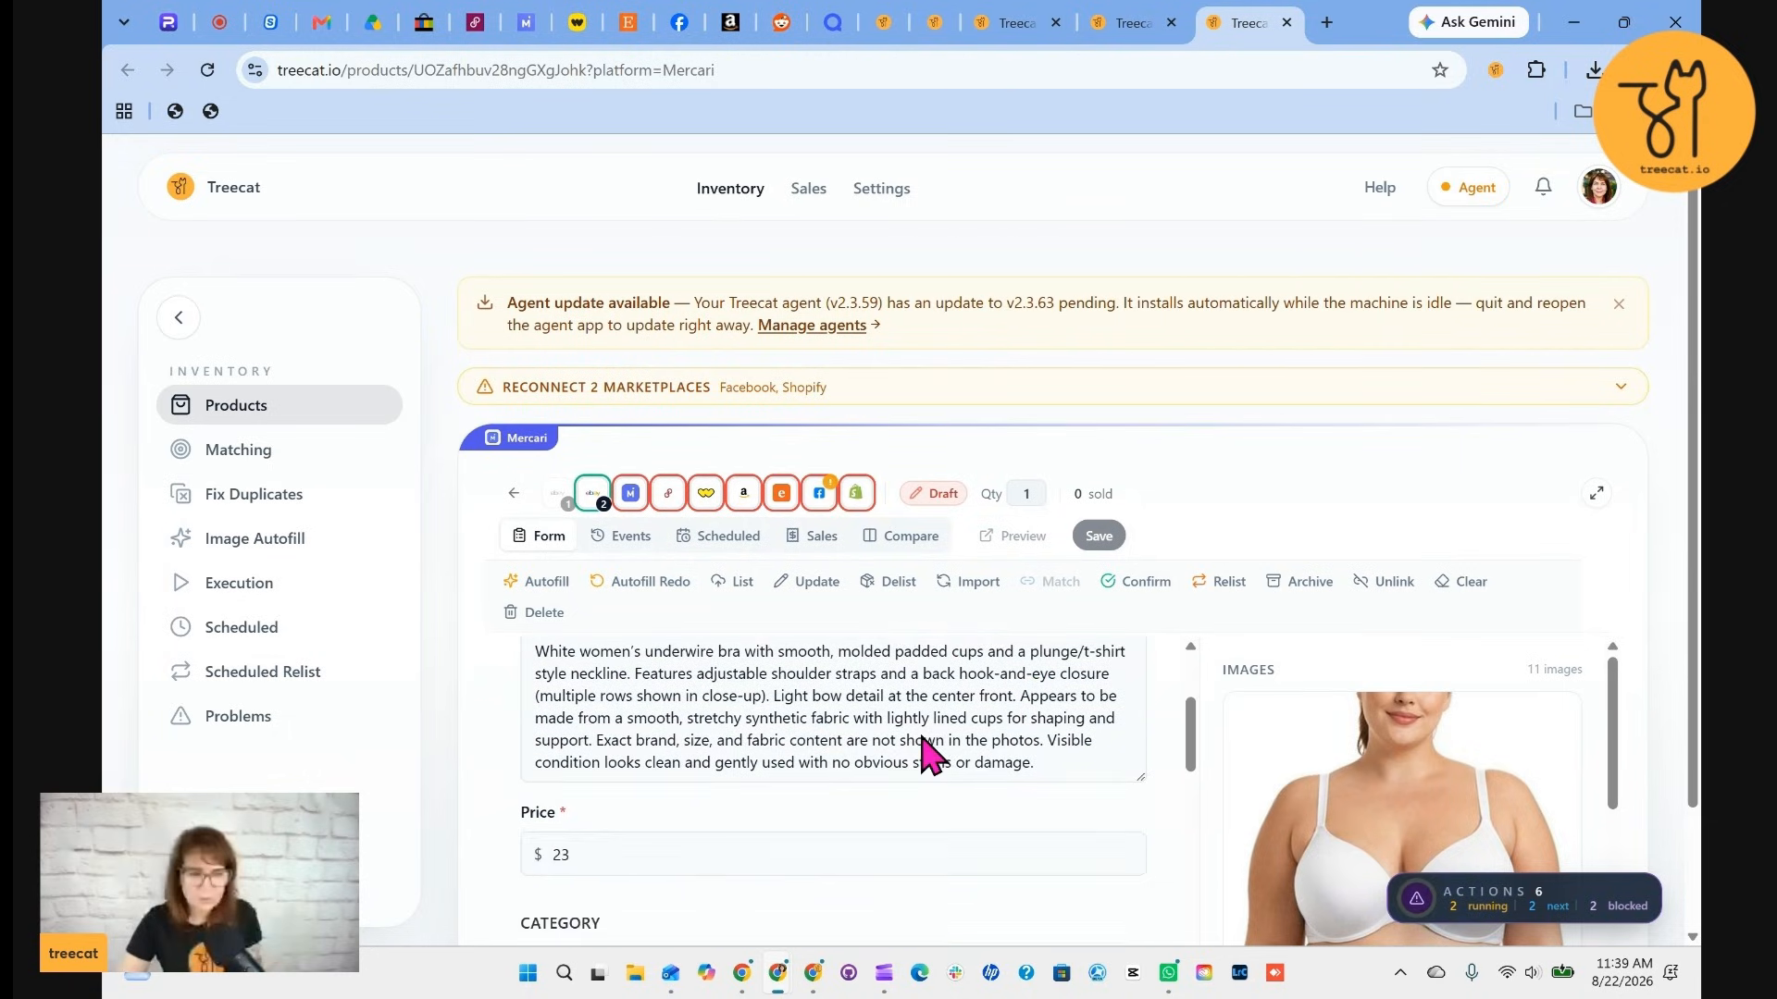
{"action": "scroll", "coordinate": [926, 755], "scroll_direction": "down", "scroll_amount": 5}
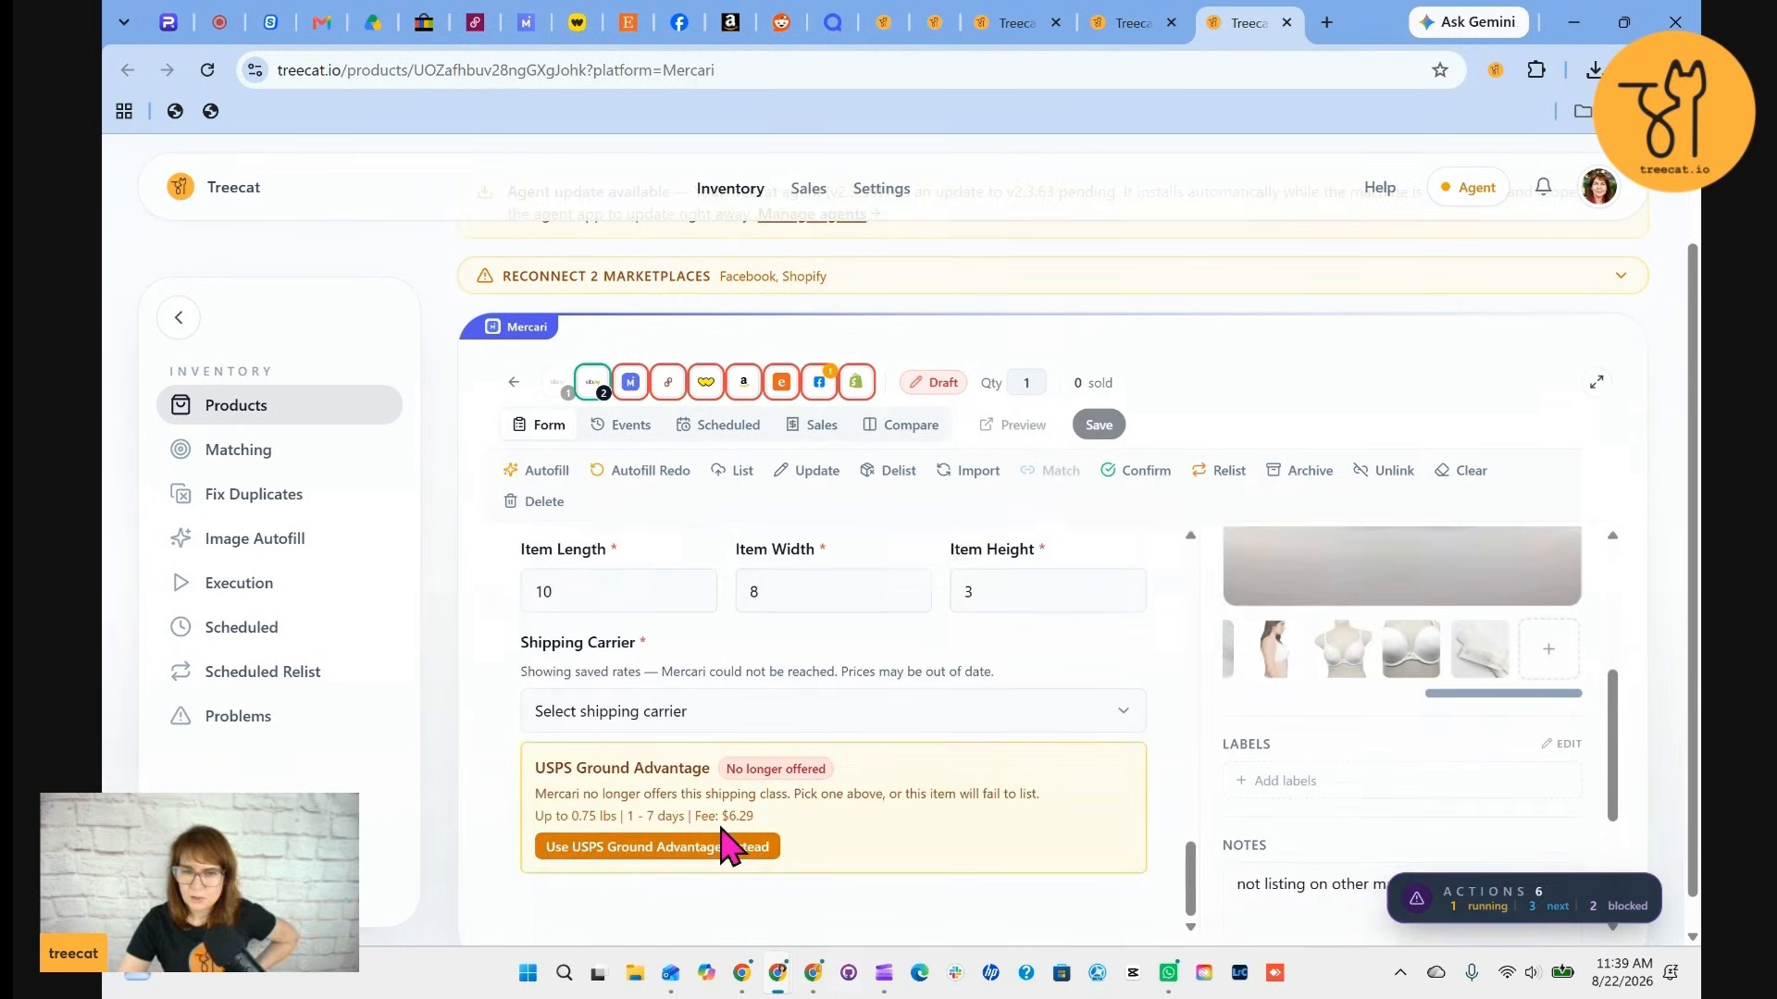
{"action": "left_click", "coordinate": [698, 856]}
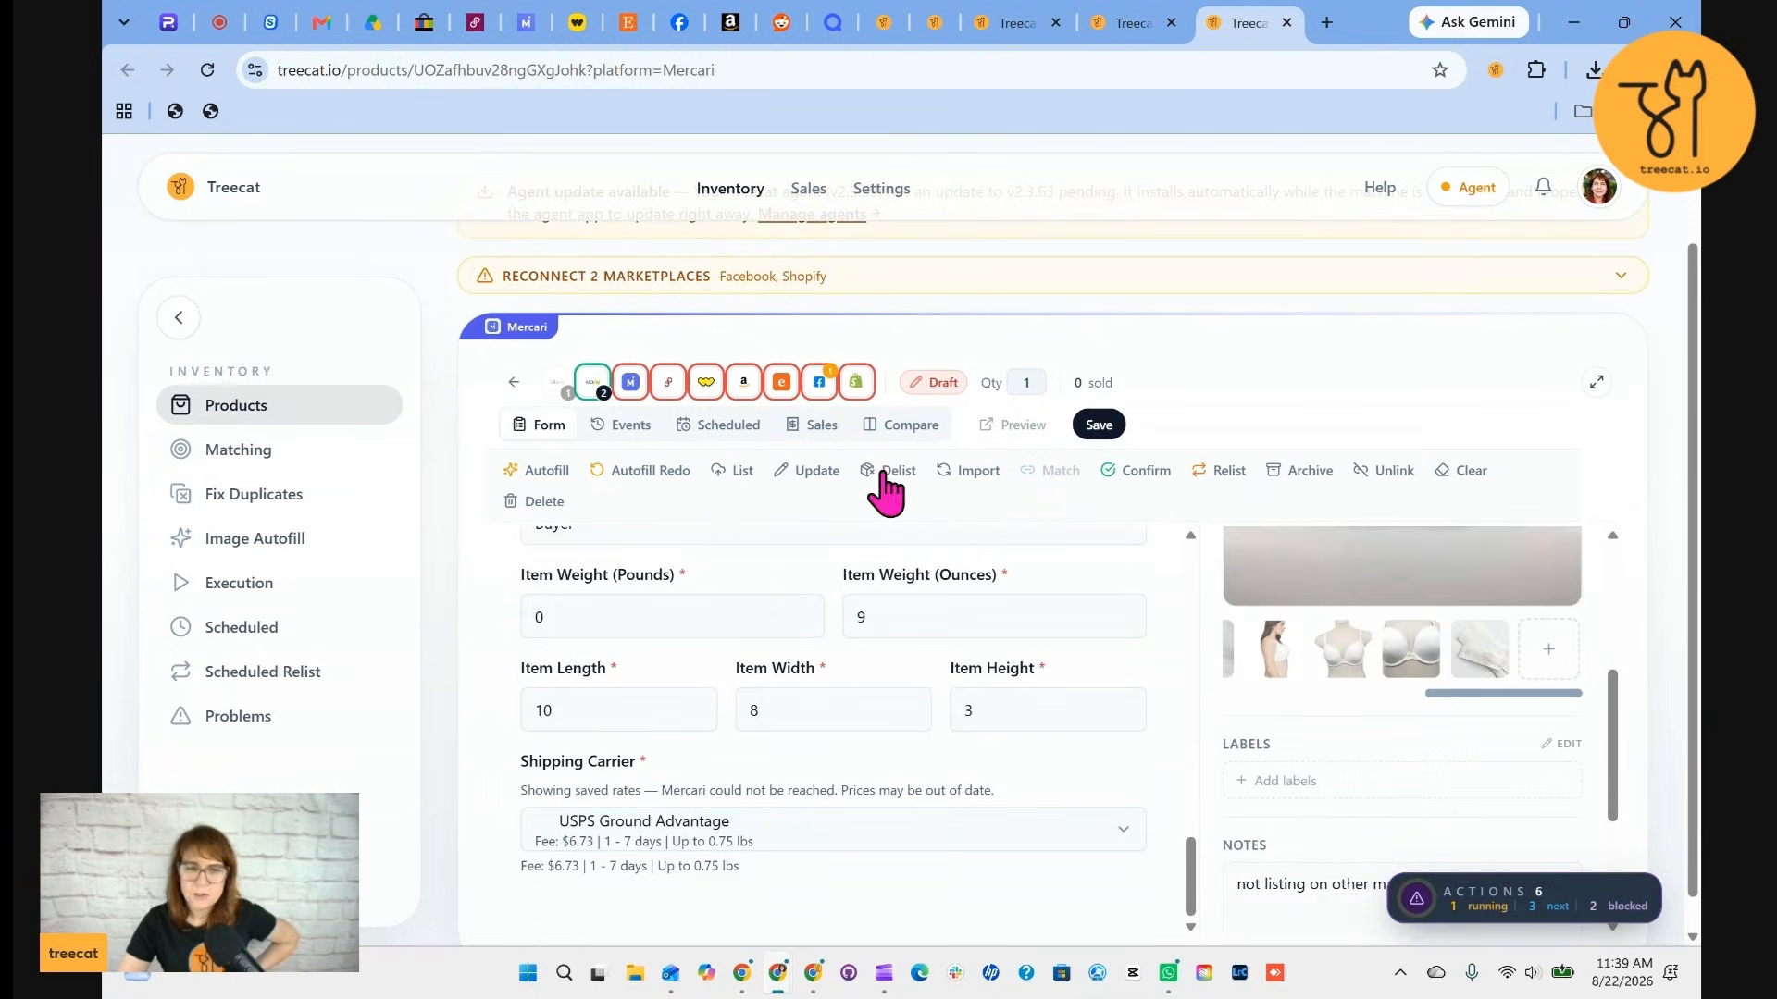
{"action": "left_click", "coordinate": [1100, 428]}
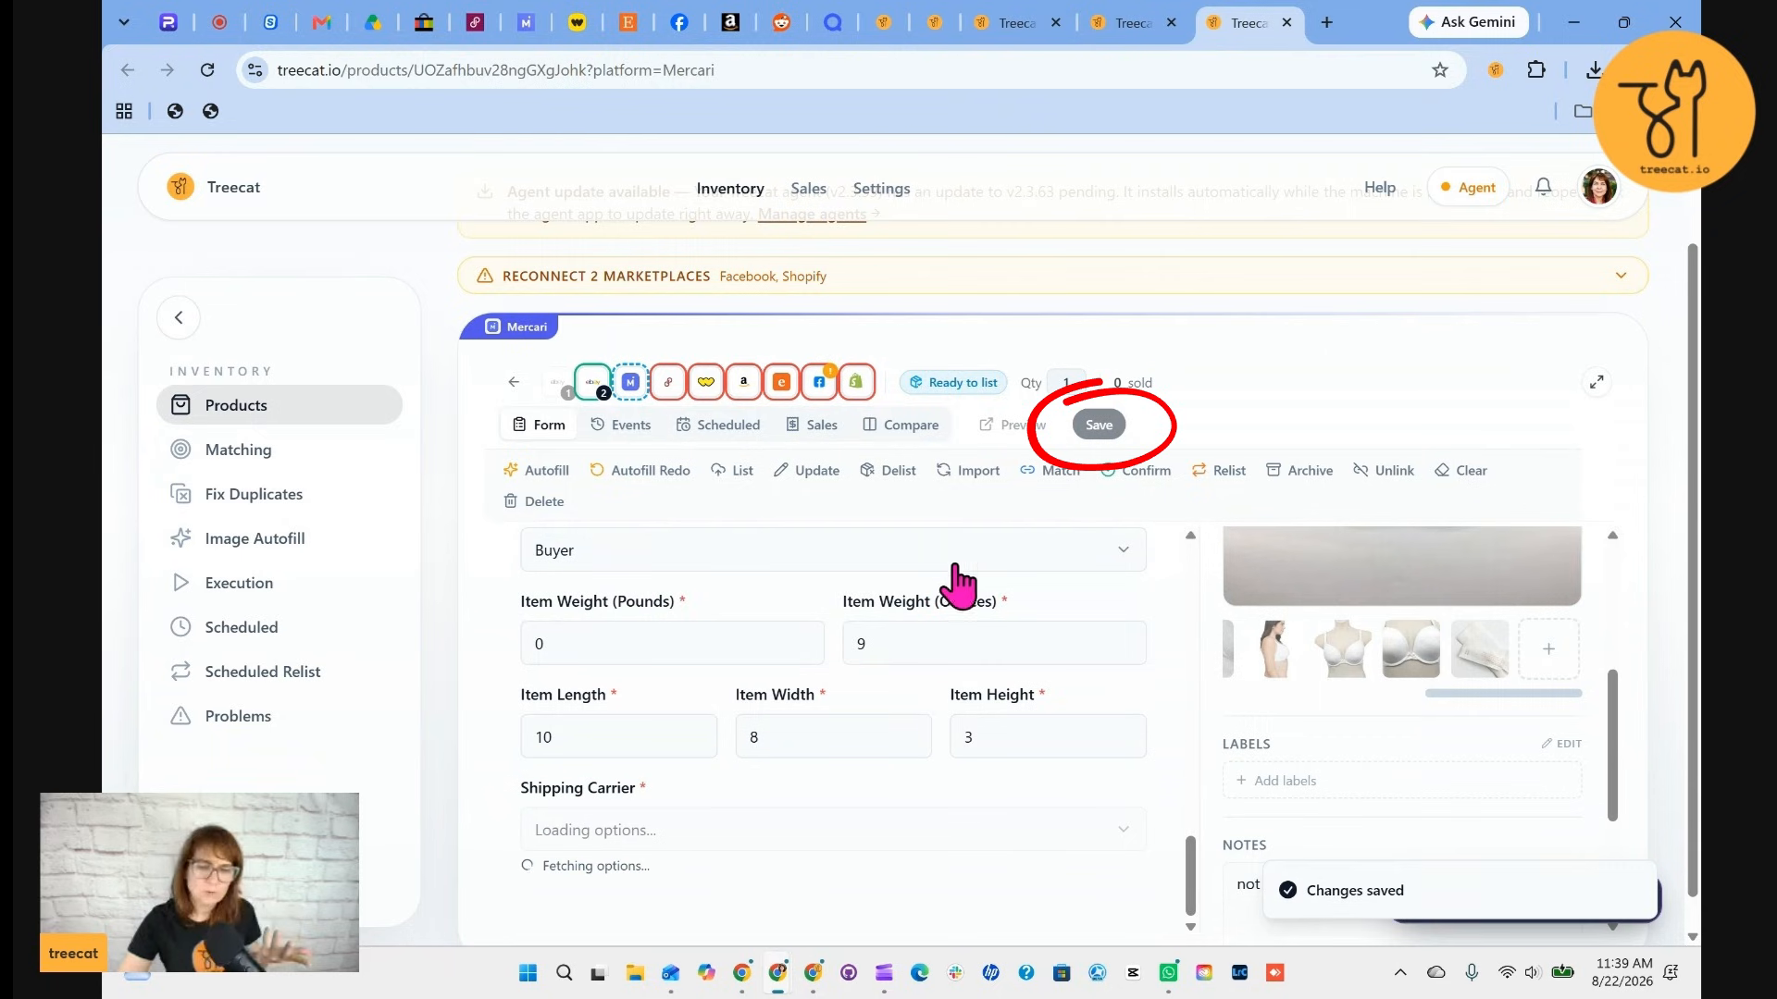
Check the next product's listing status in its tab, then return to the inventory product list
{"action": "left_click", "coordinate": [1015, 25]}
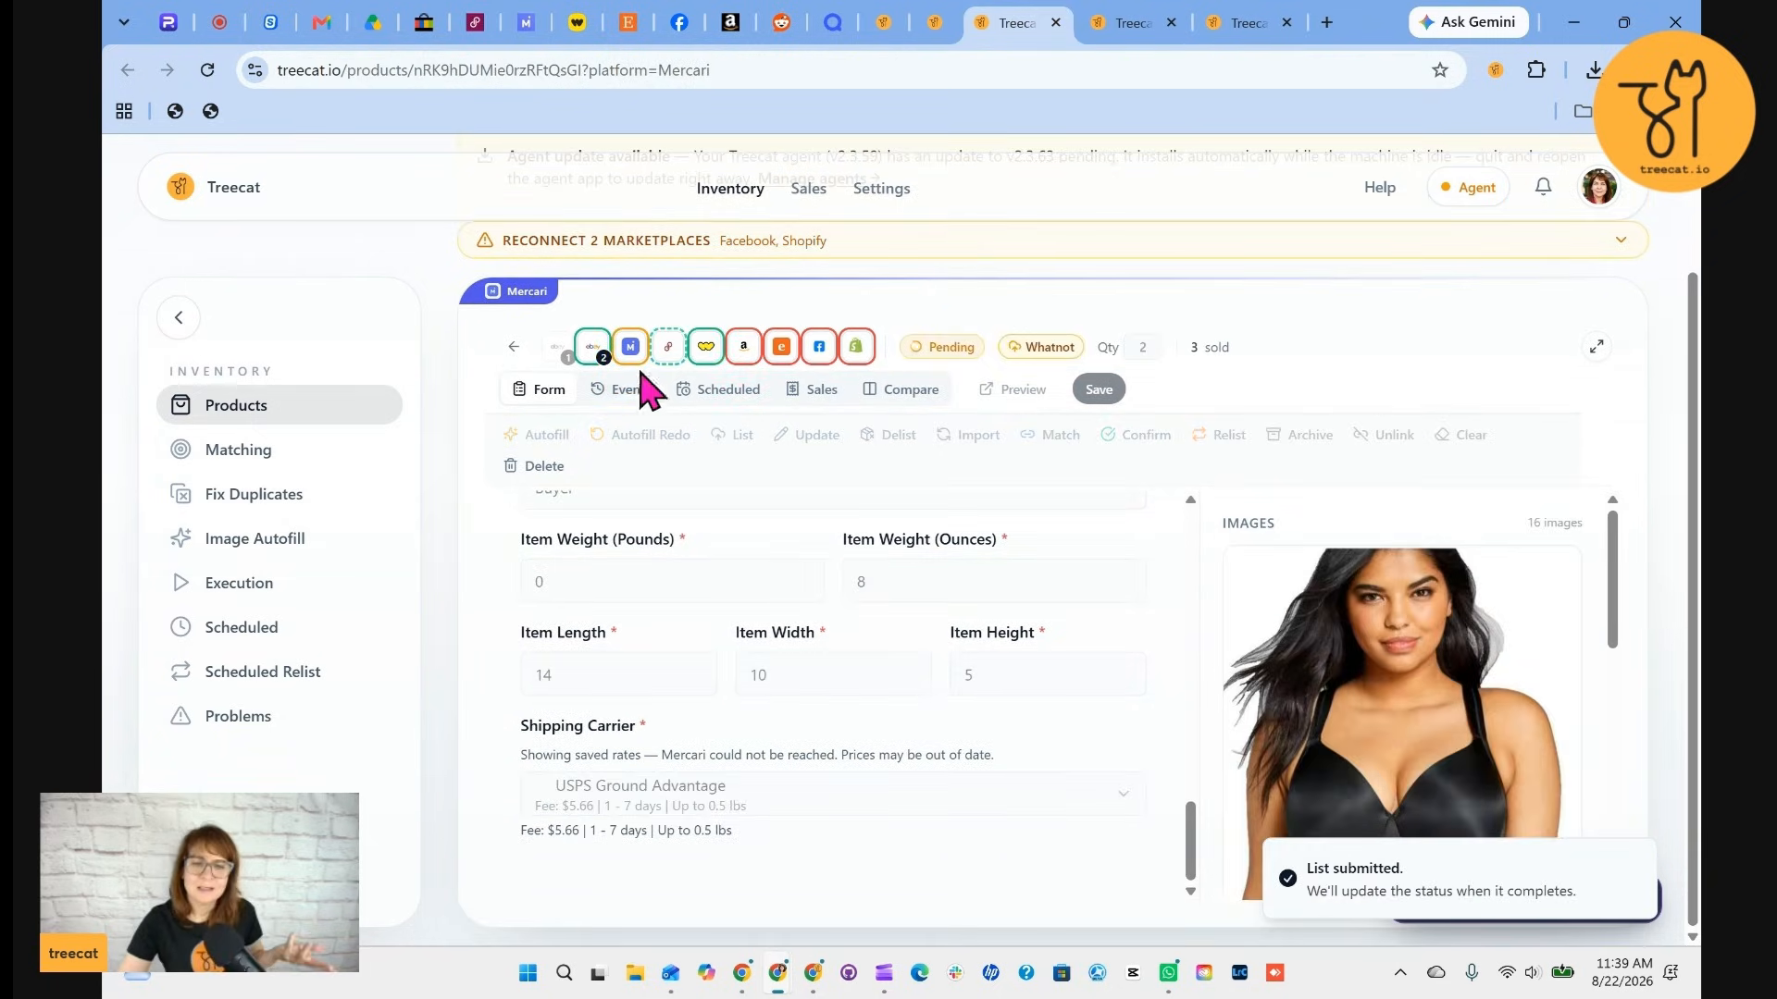
{"action": "left_click", "coordinate": [593, 347]}
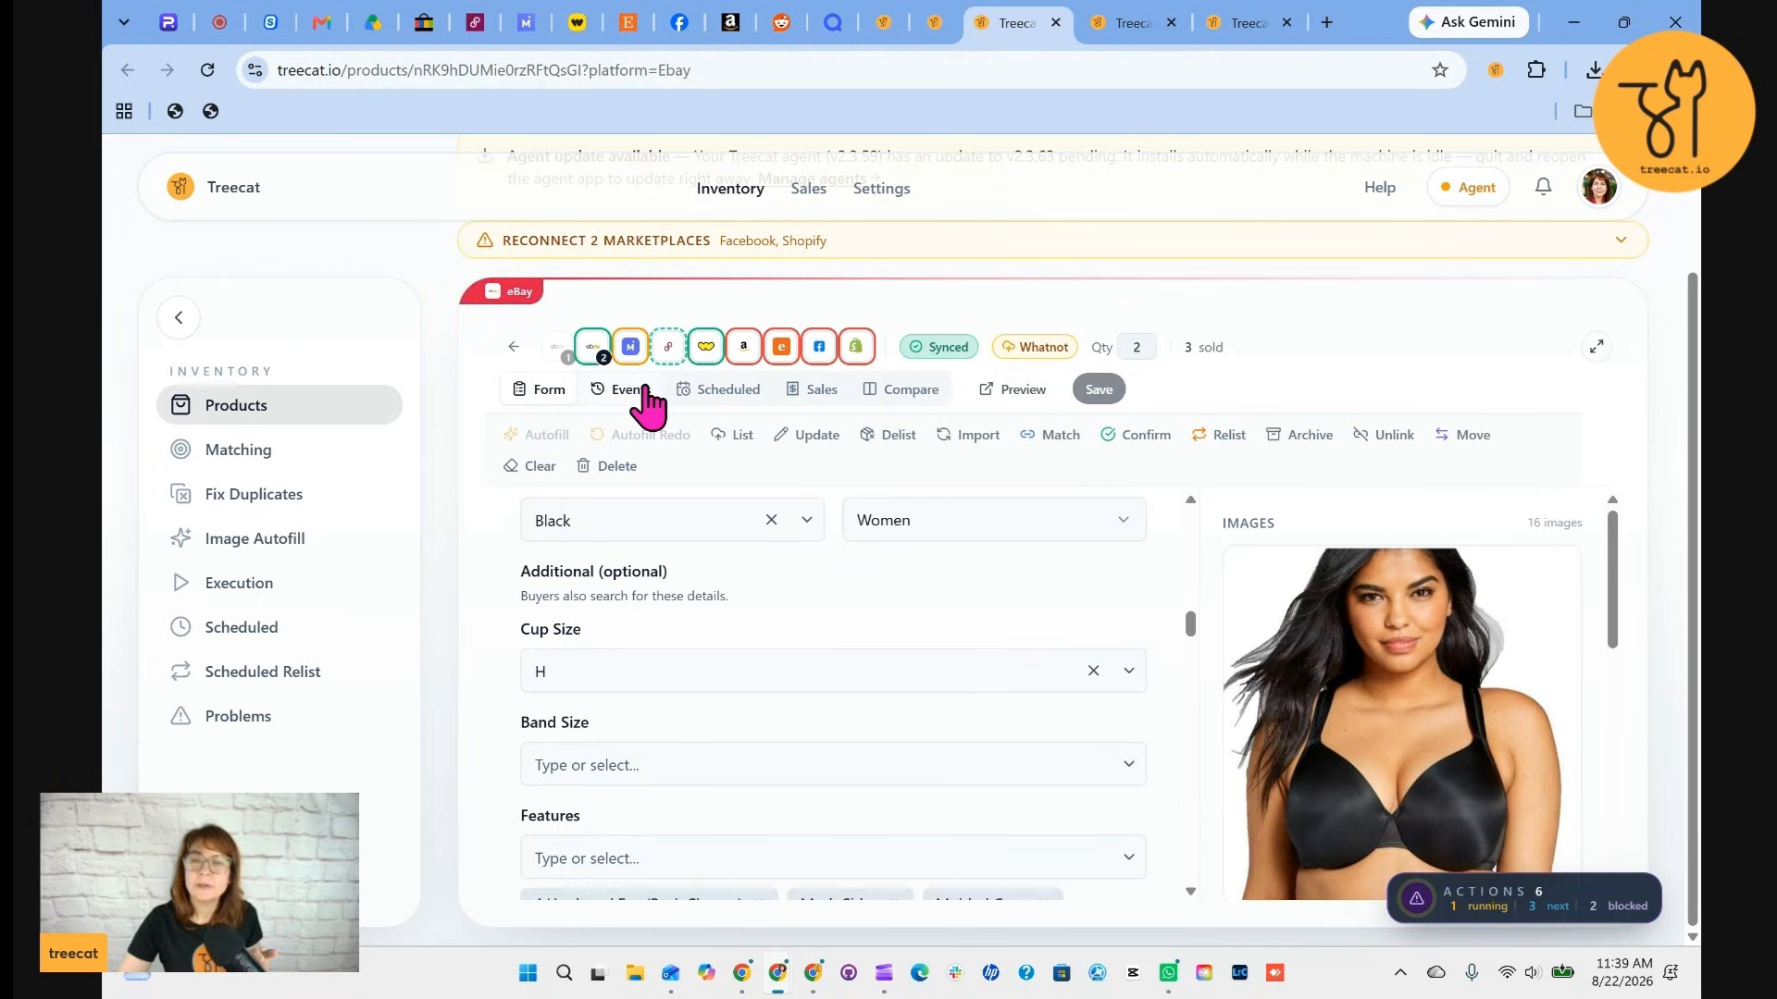
{"action": "scroll", "coordinate": [935, 643], "scroll_direction": "up", "scroll_amount": 5}
{"action": "scroll", "coordinate": [812, 428], "scroll_direction": "up", "scroll_amount": 3}
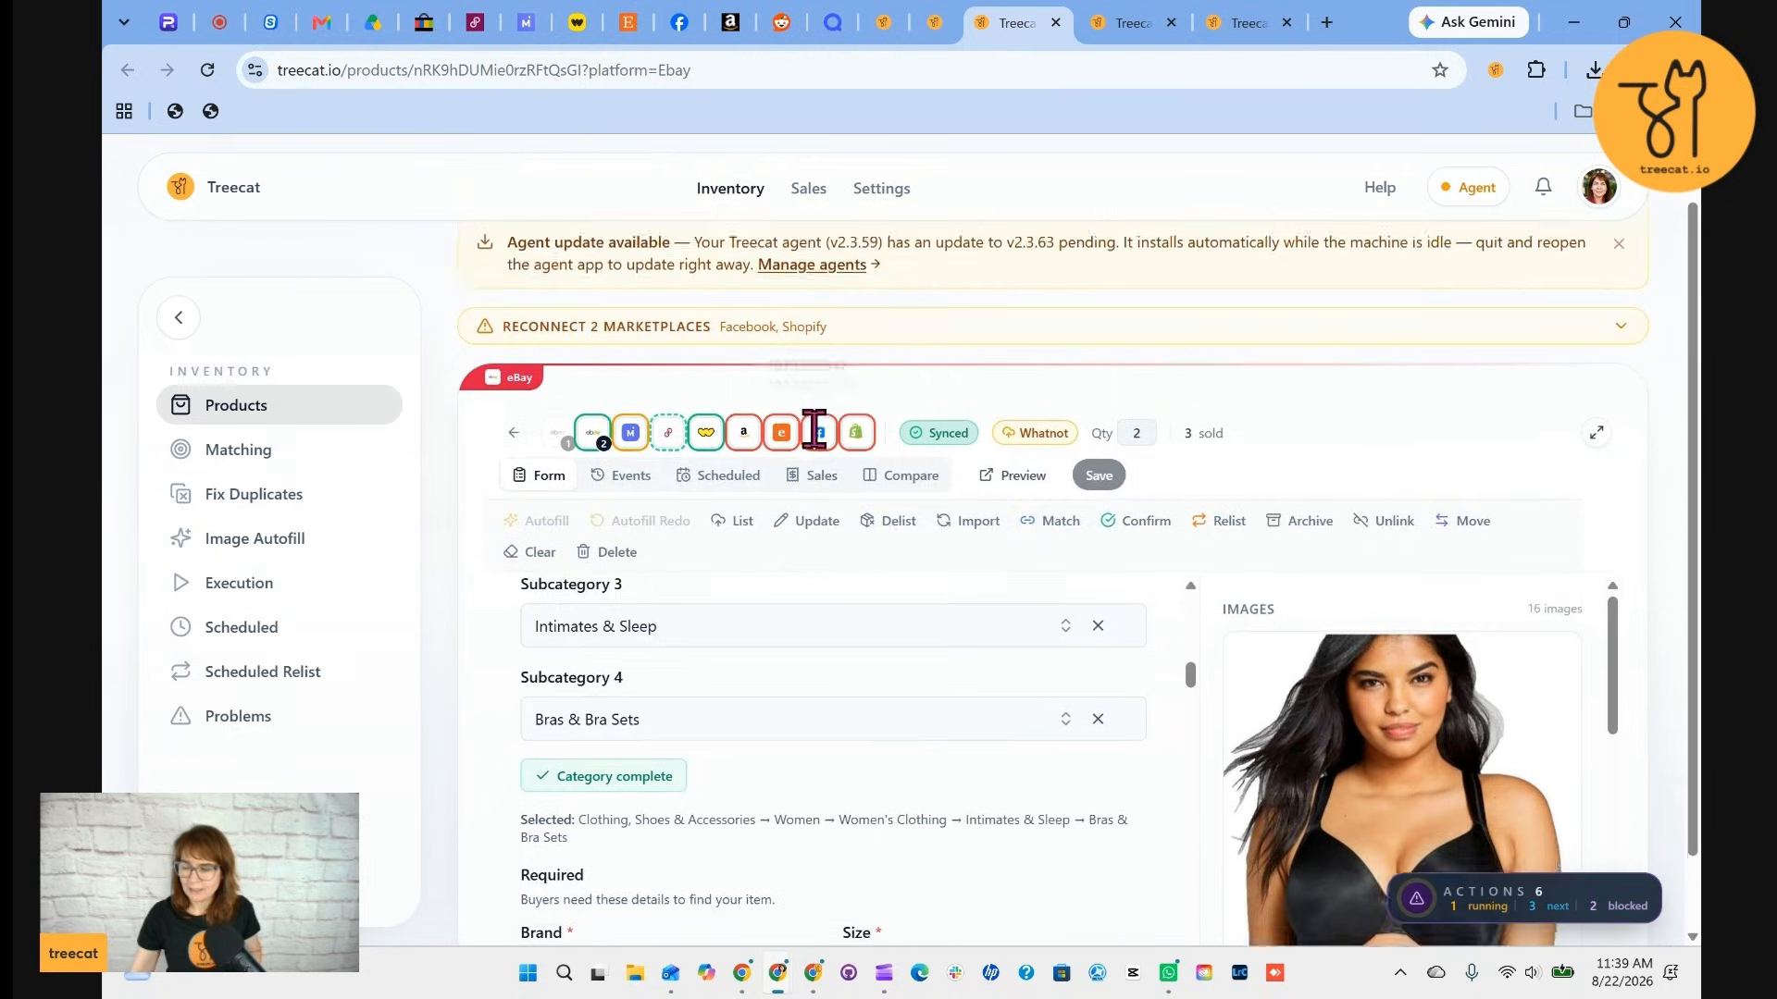
{"action": "left_click", "coordinate": [514, 493]}
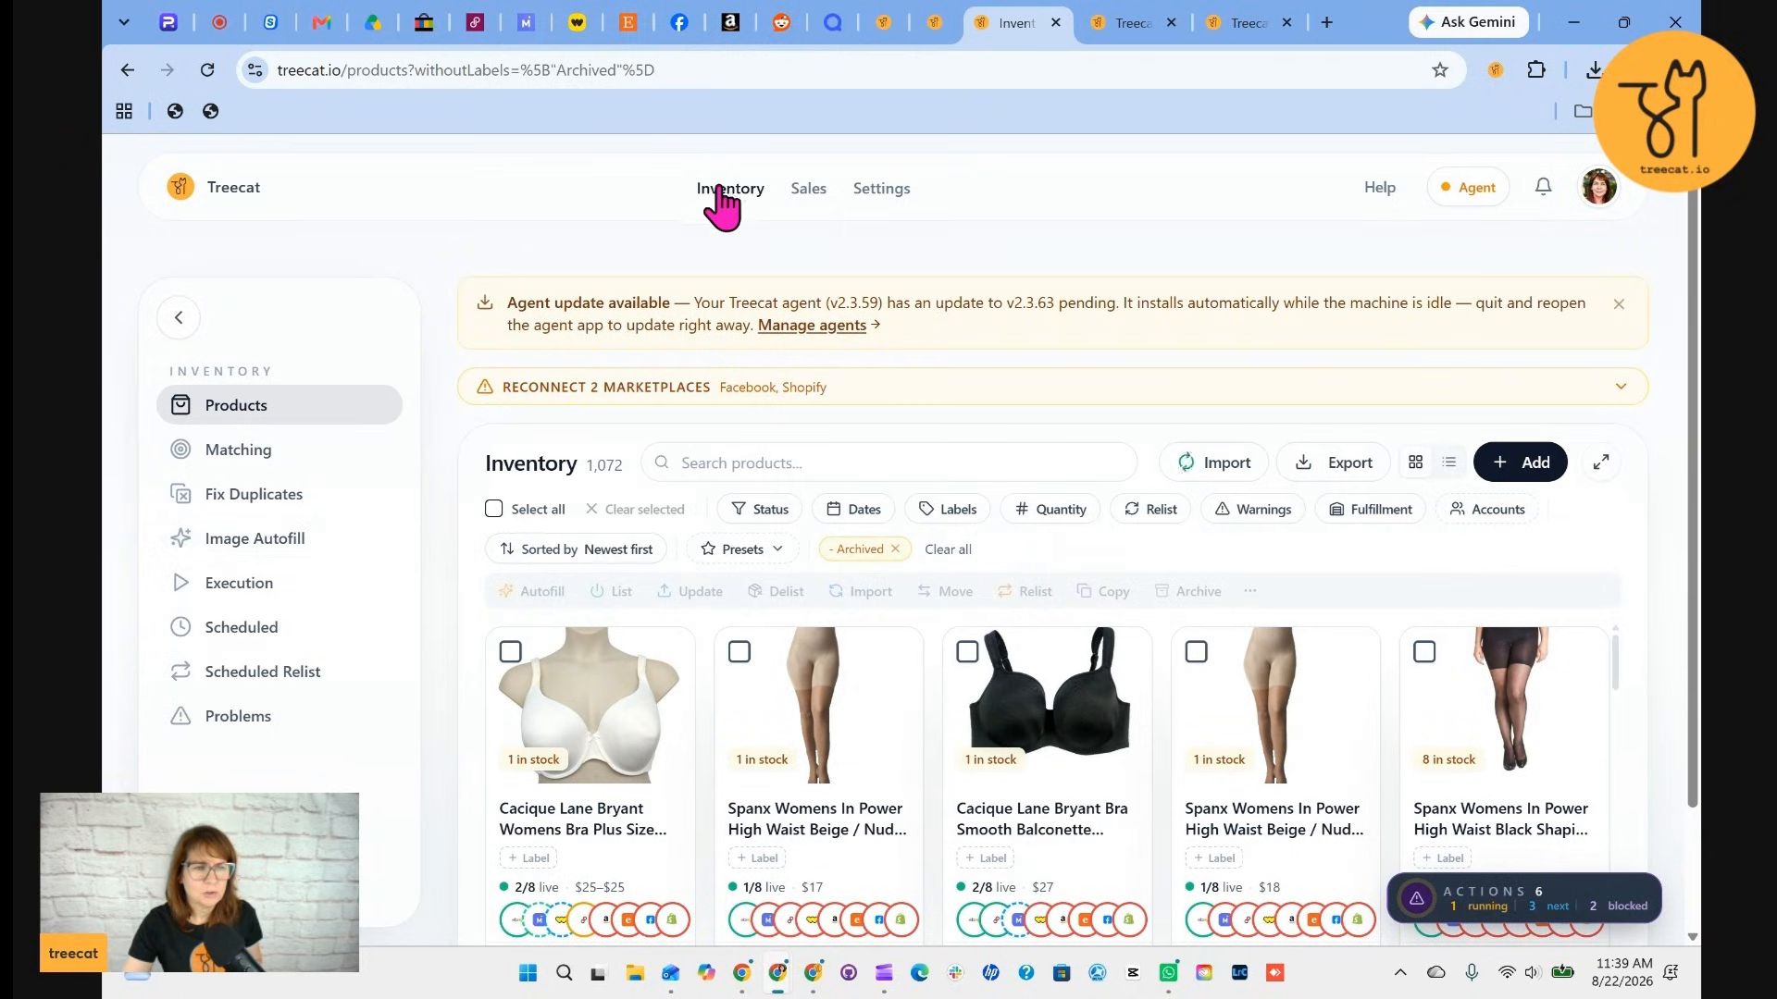
Open Image Autofill and upload the selected necklace photos from the Photos 12-11-2025 - Jewelry folder
{"action": "left_click", "coordinate": [248, 558]}
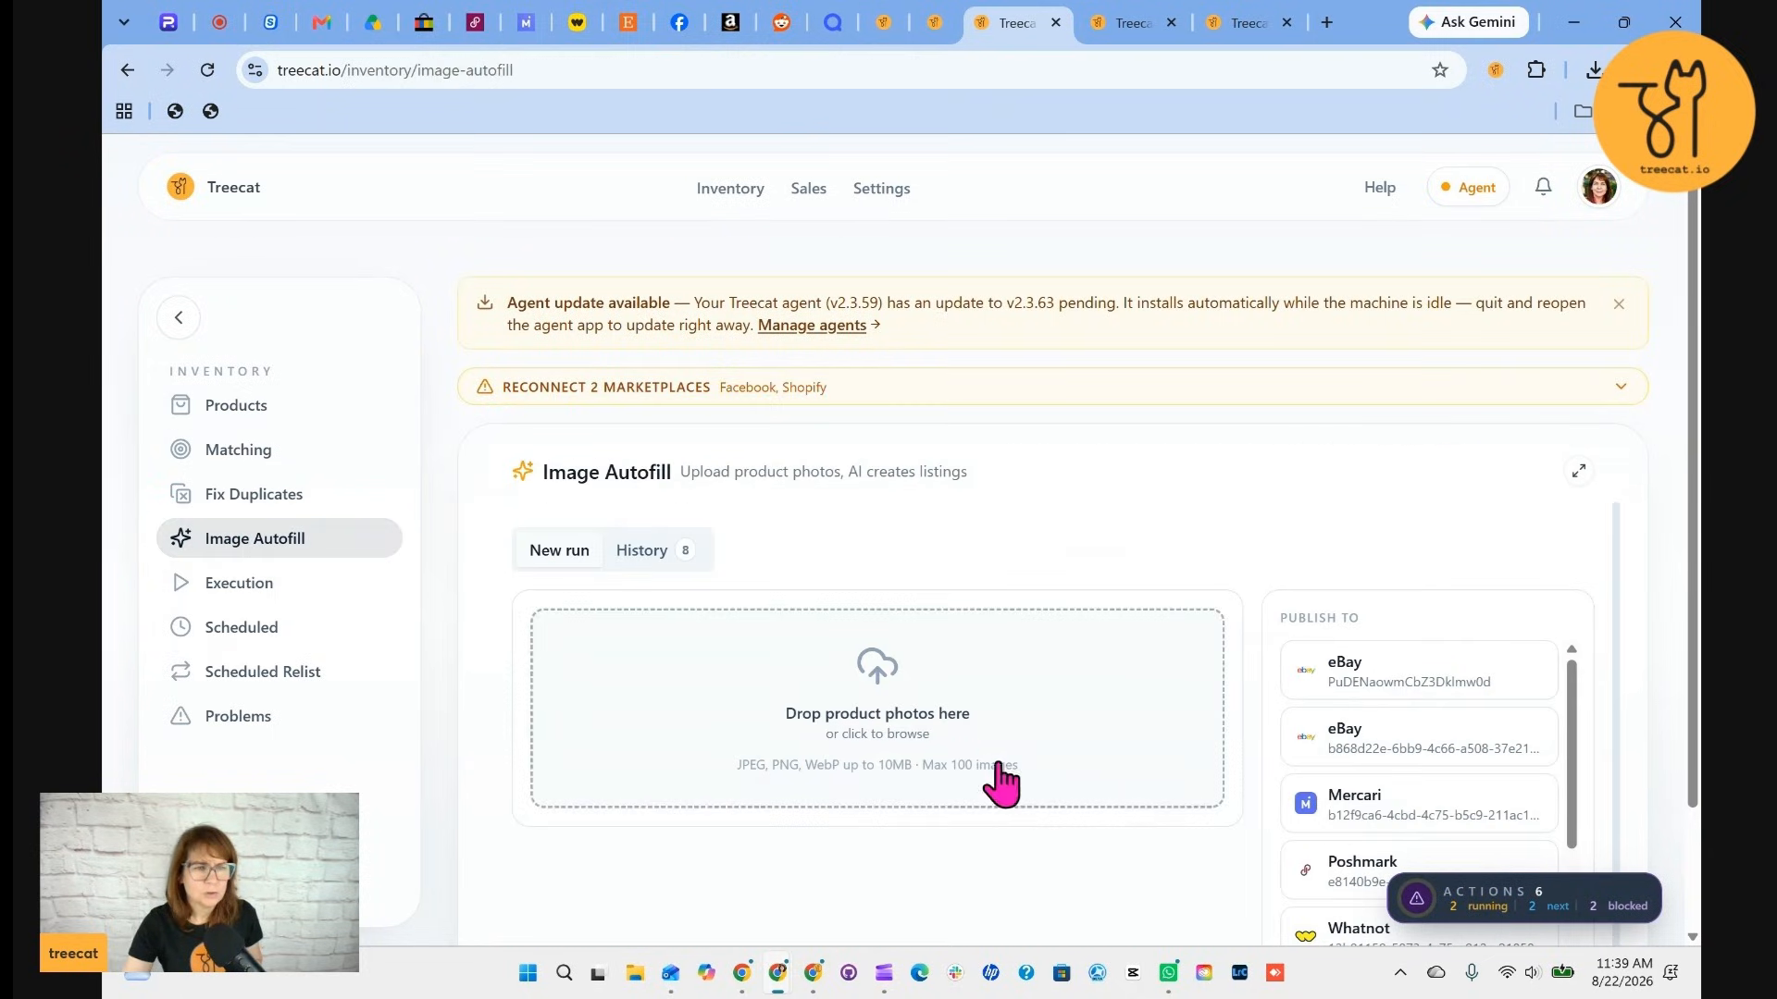
{"action": "left_click", "coordinate": [830, 668]}
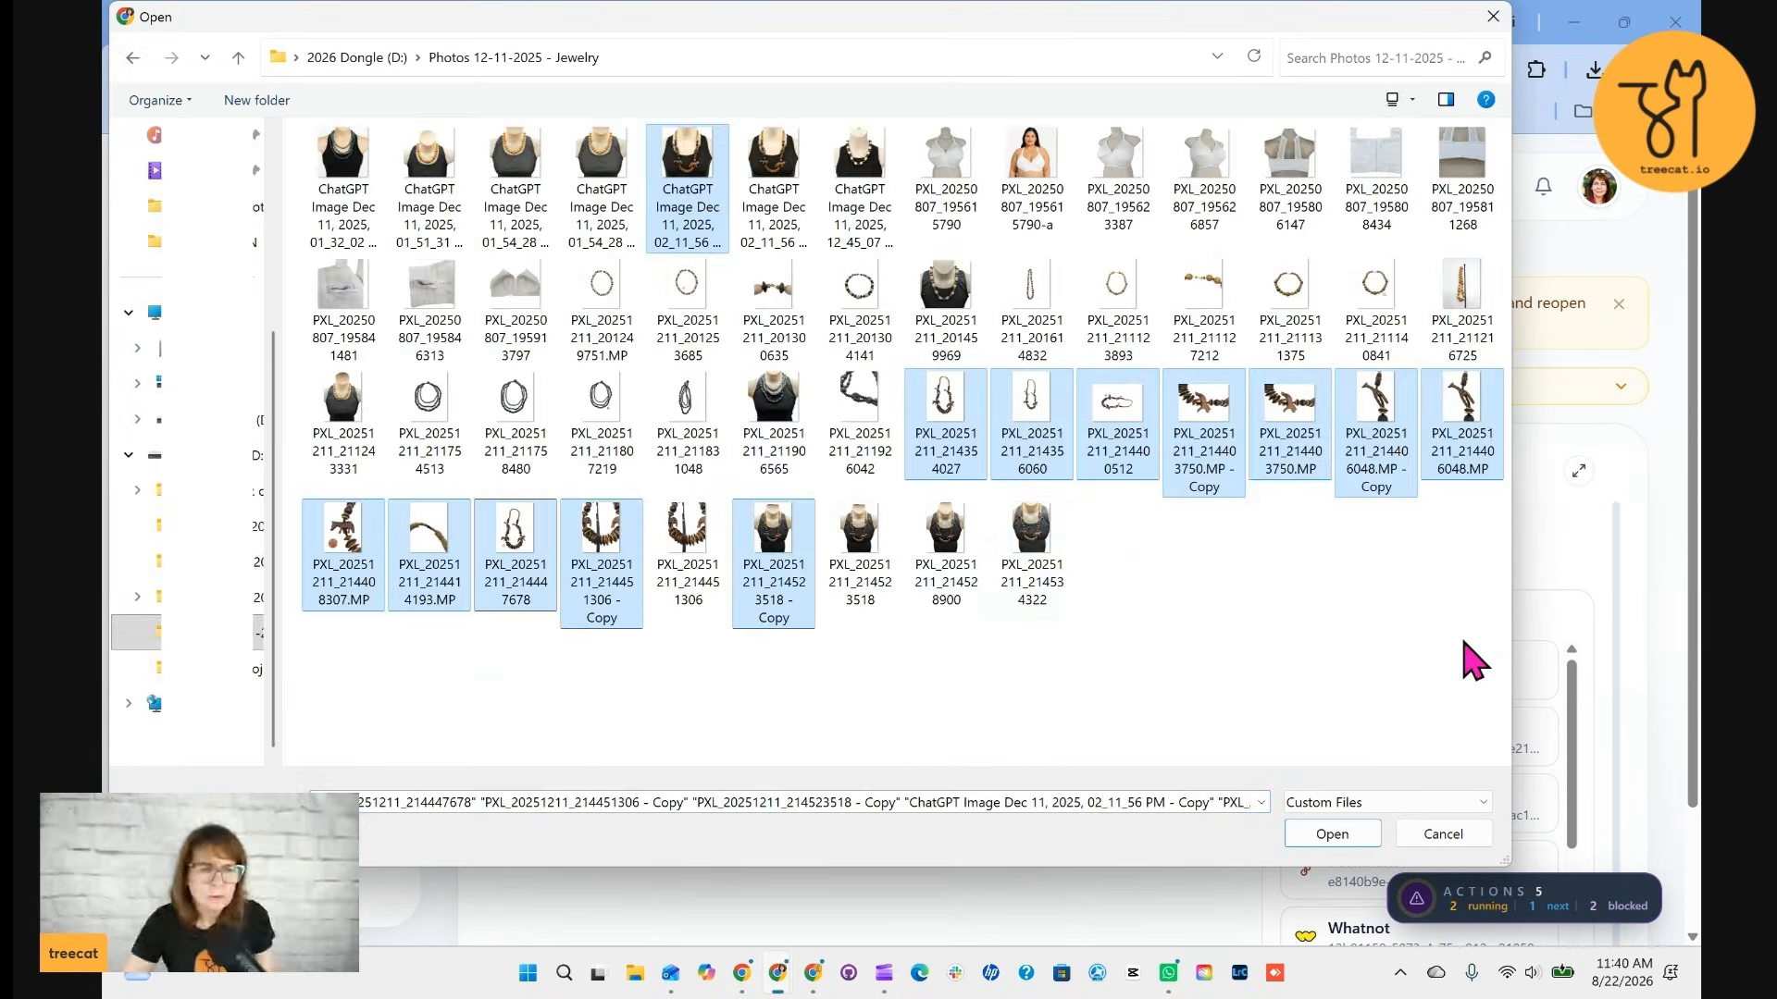
{"action": "left_click", "coordinate": [1332, 835]}
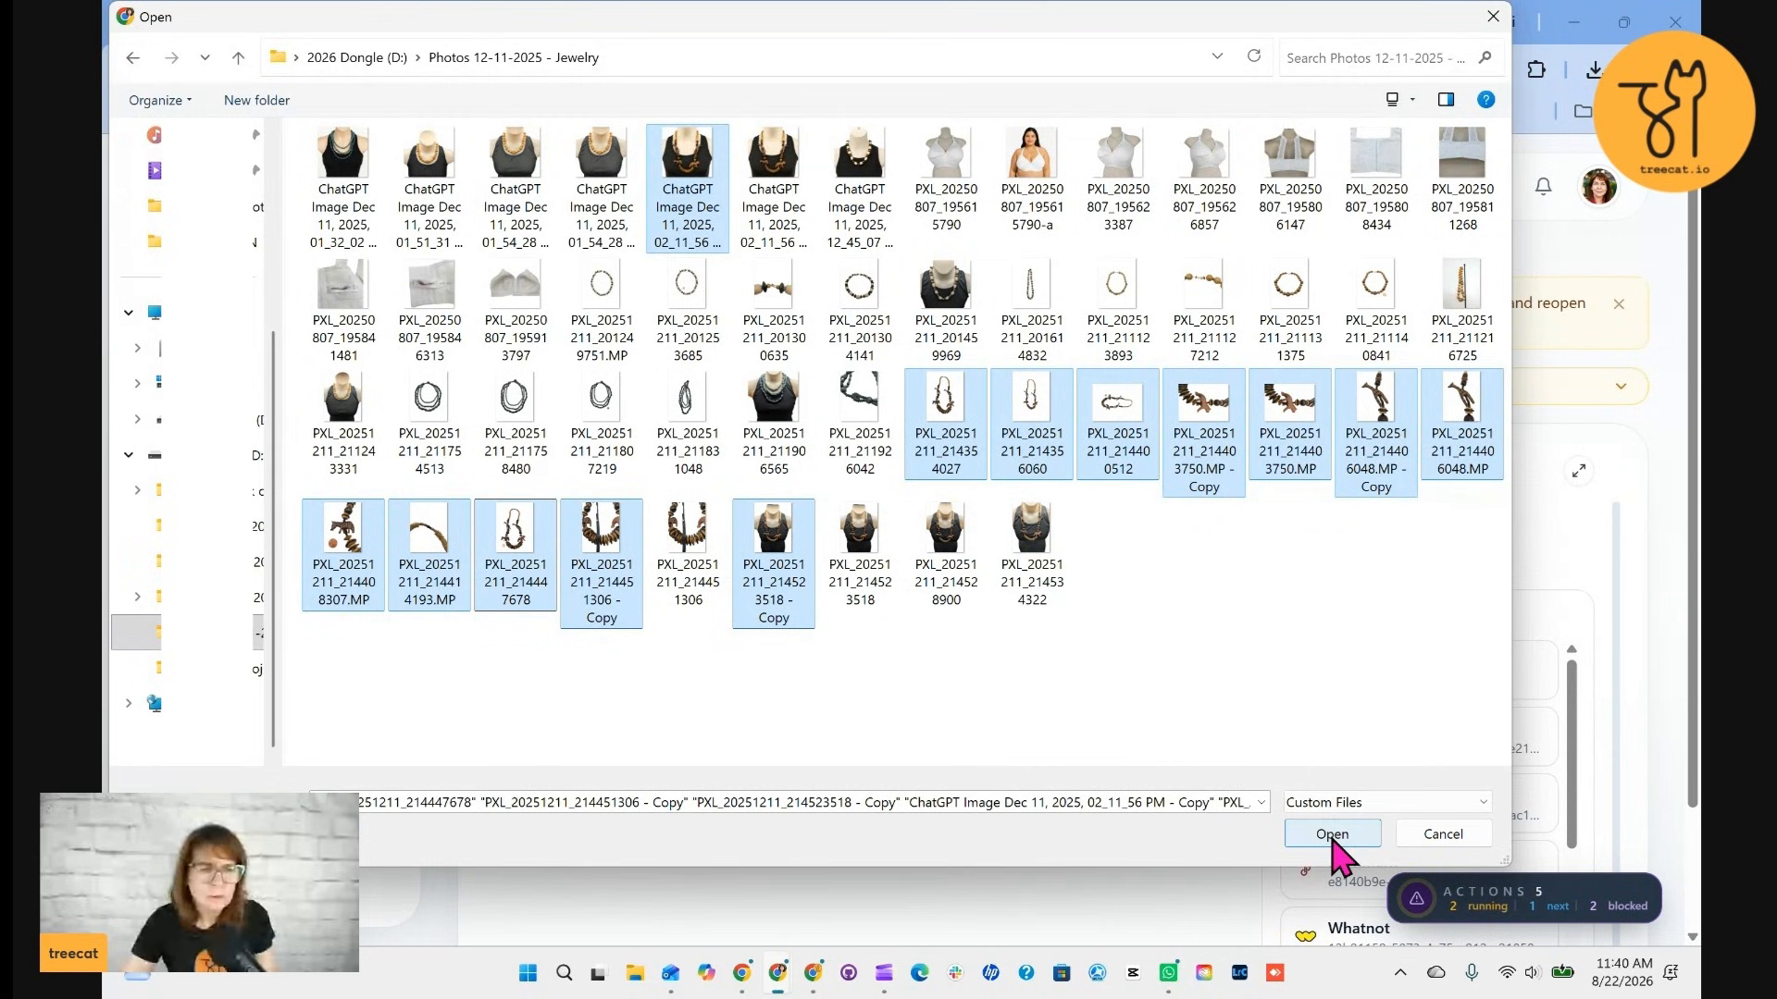
{"action": "scroll", "coordinate": [1122, 762], "scroll_direction": "down", "scroll_amount": 3}
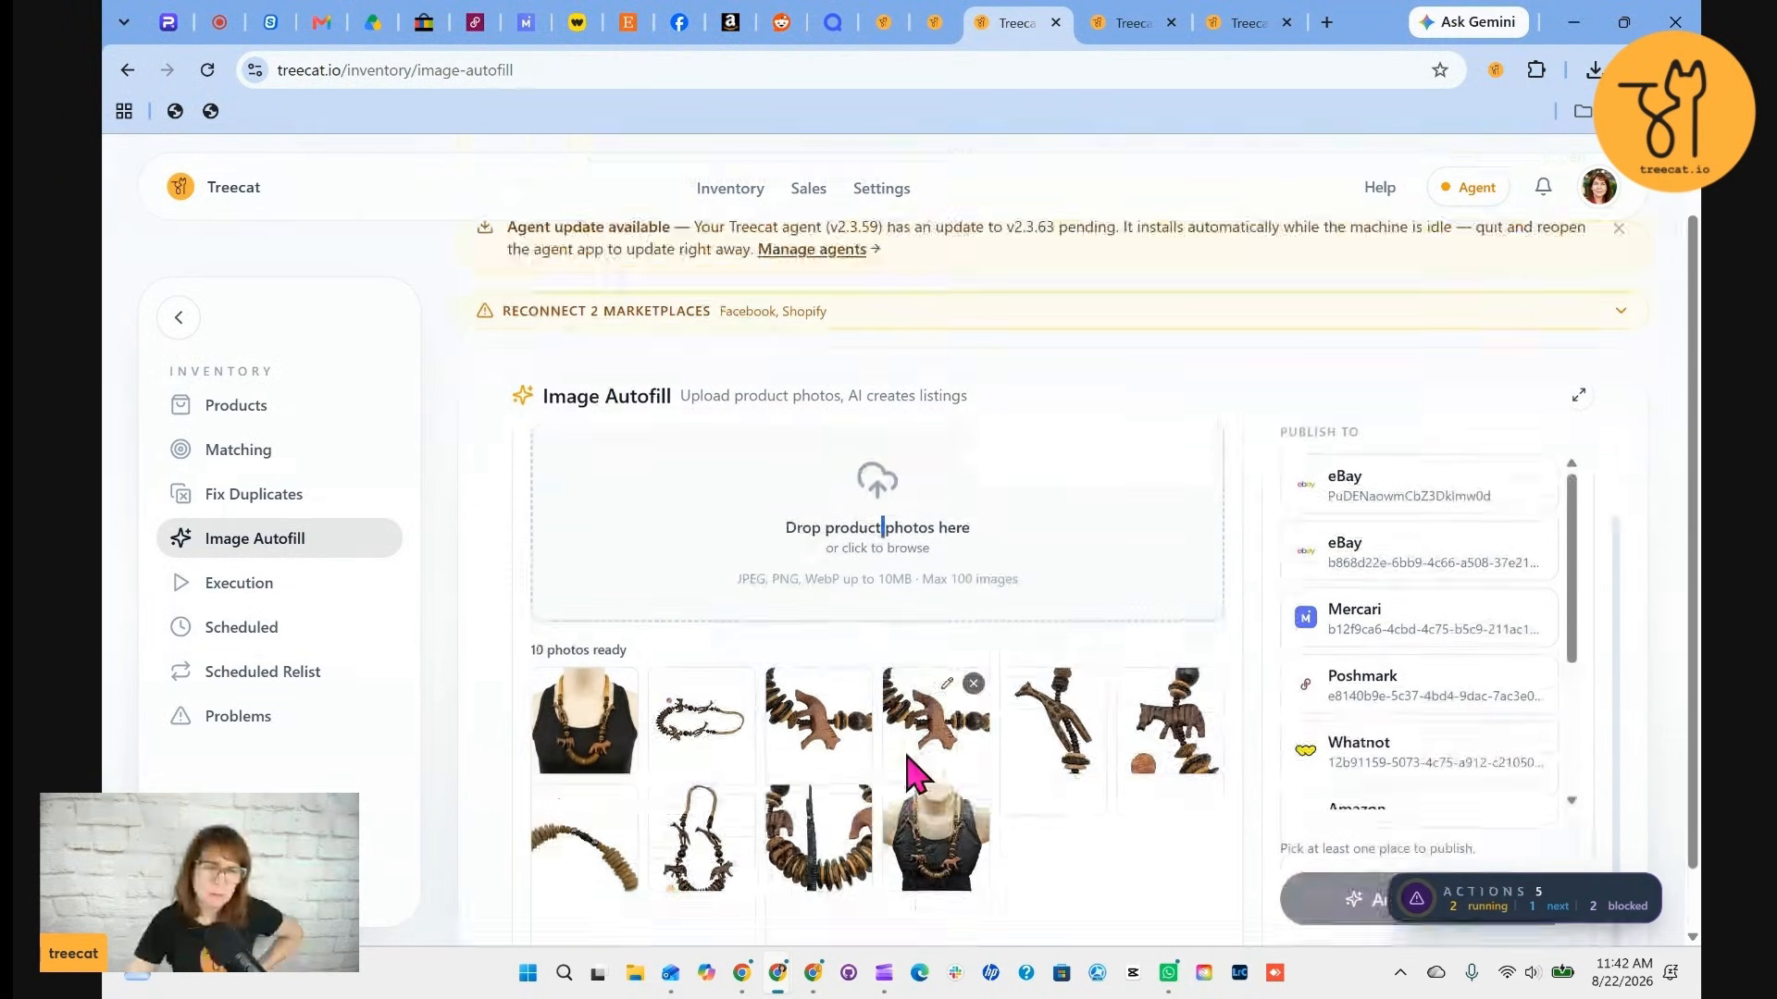
{"action": "scroll", "coordinate": [1249, 805], "scroll_direction": "down", "scroll_amount": 1}
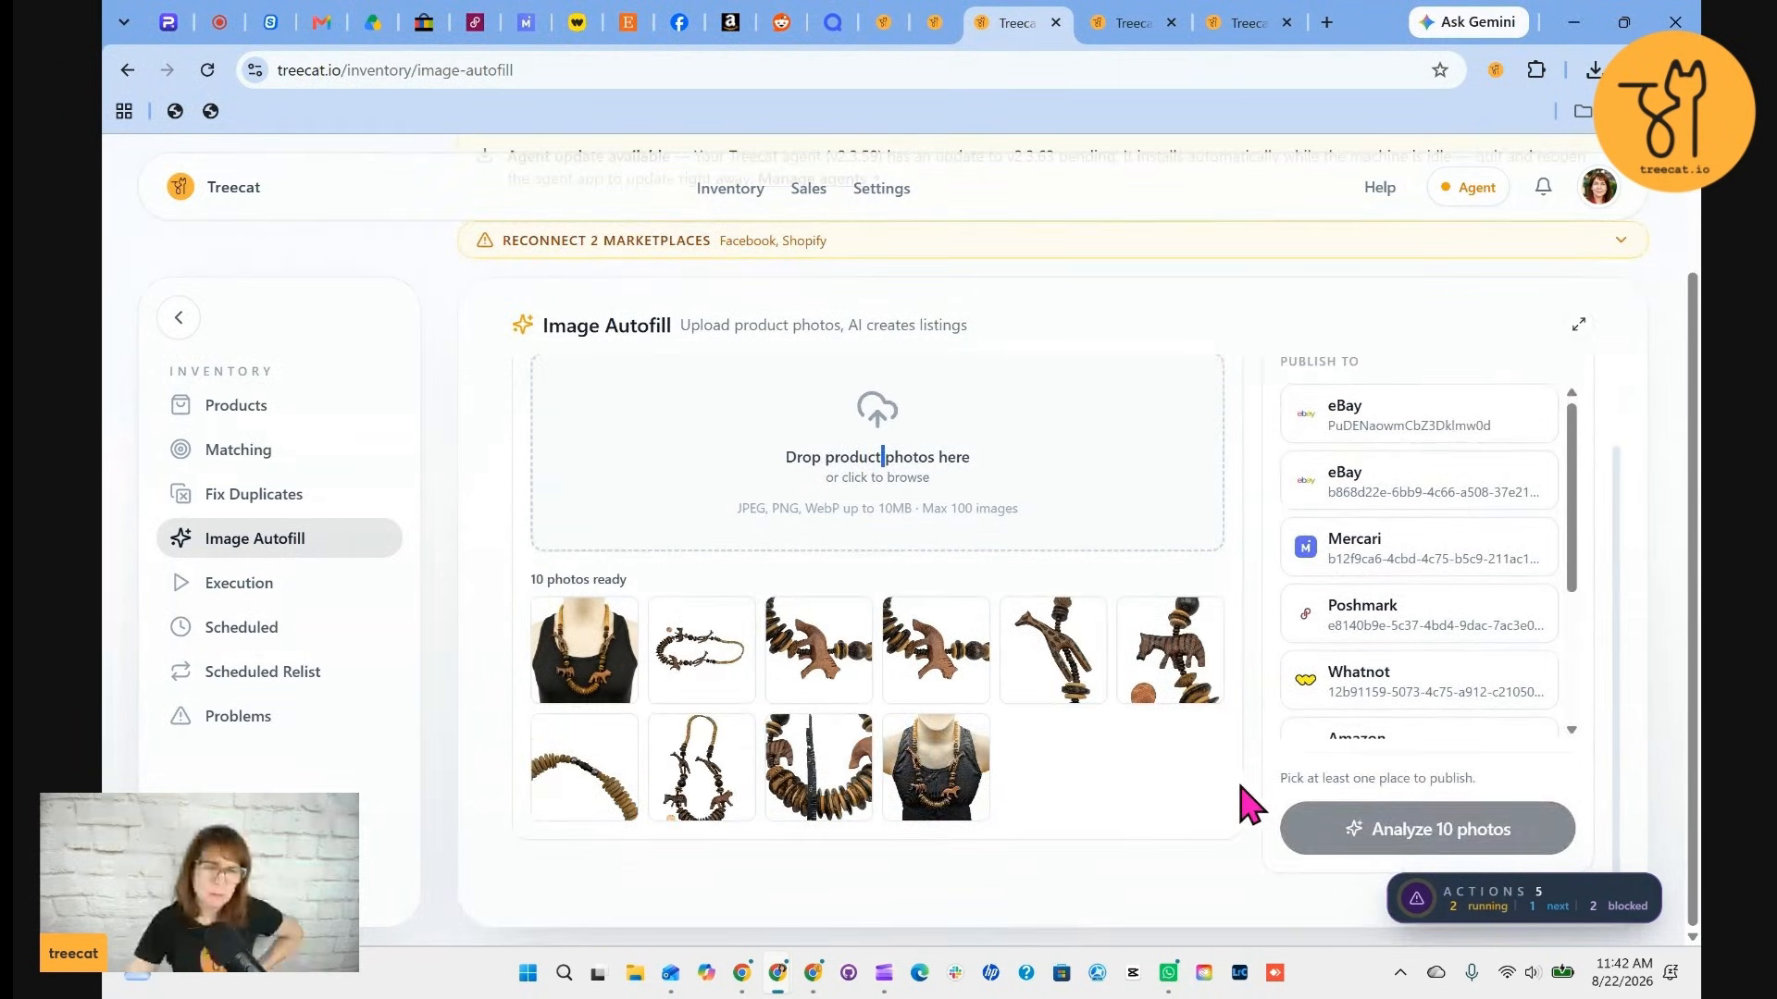
Choose the second eBay account, Mercari, Poshmark and Whatnot as publishing targets, then analyze the 10 photos
{"action": "left_click", "coordinate": [1352, 421]}
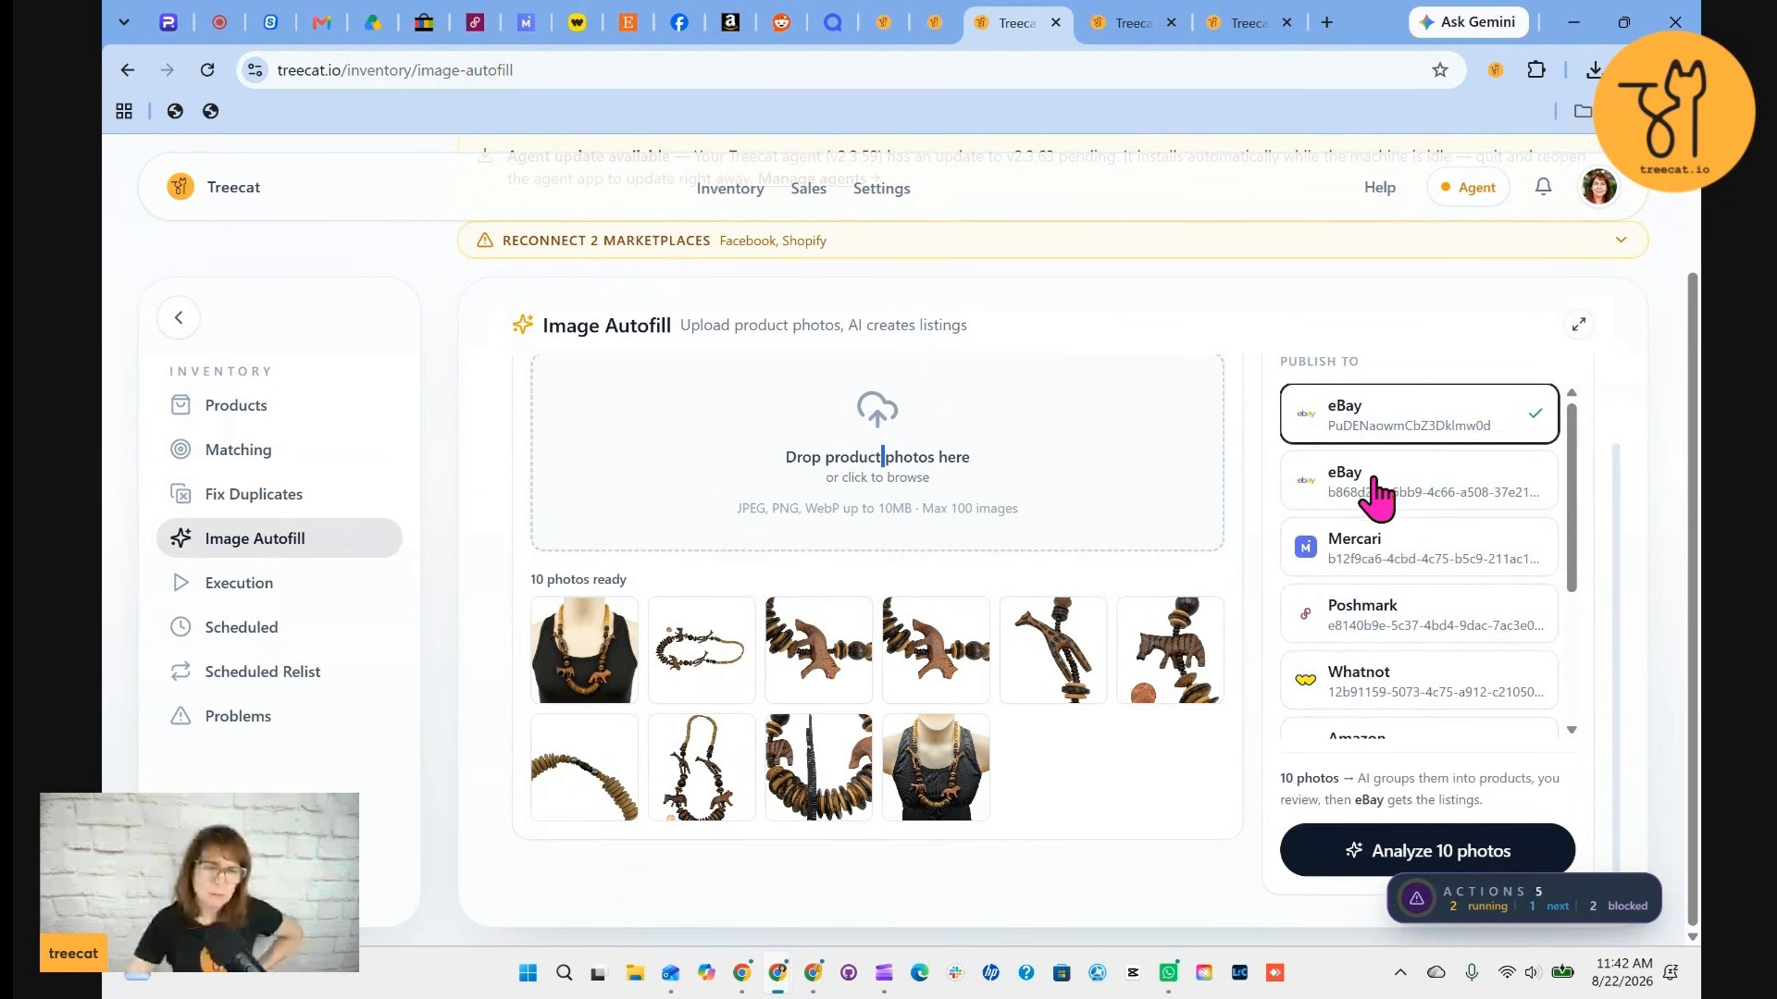
{"action": "left_click", "coordinate": [1356, 458]}
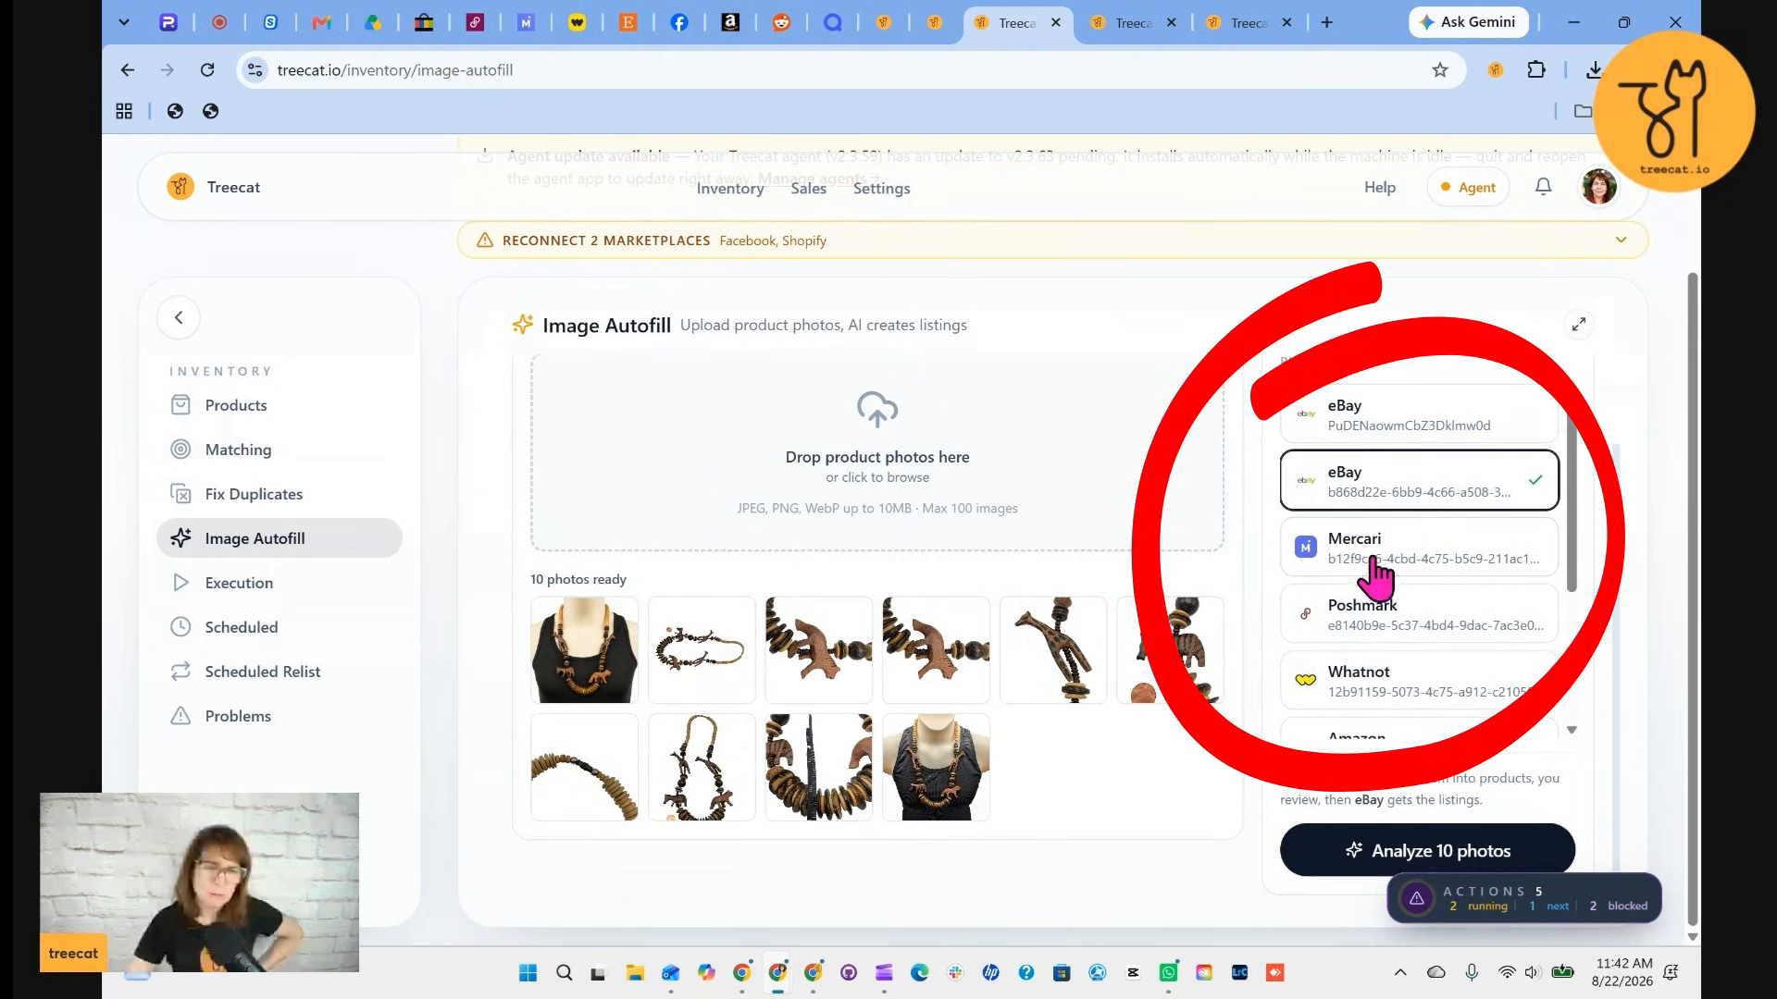
{"action": "left_click", "coordinate": [1359, 553]}
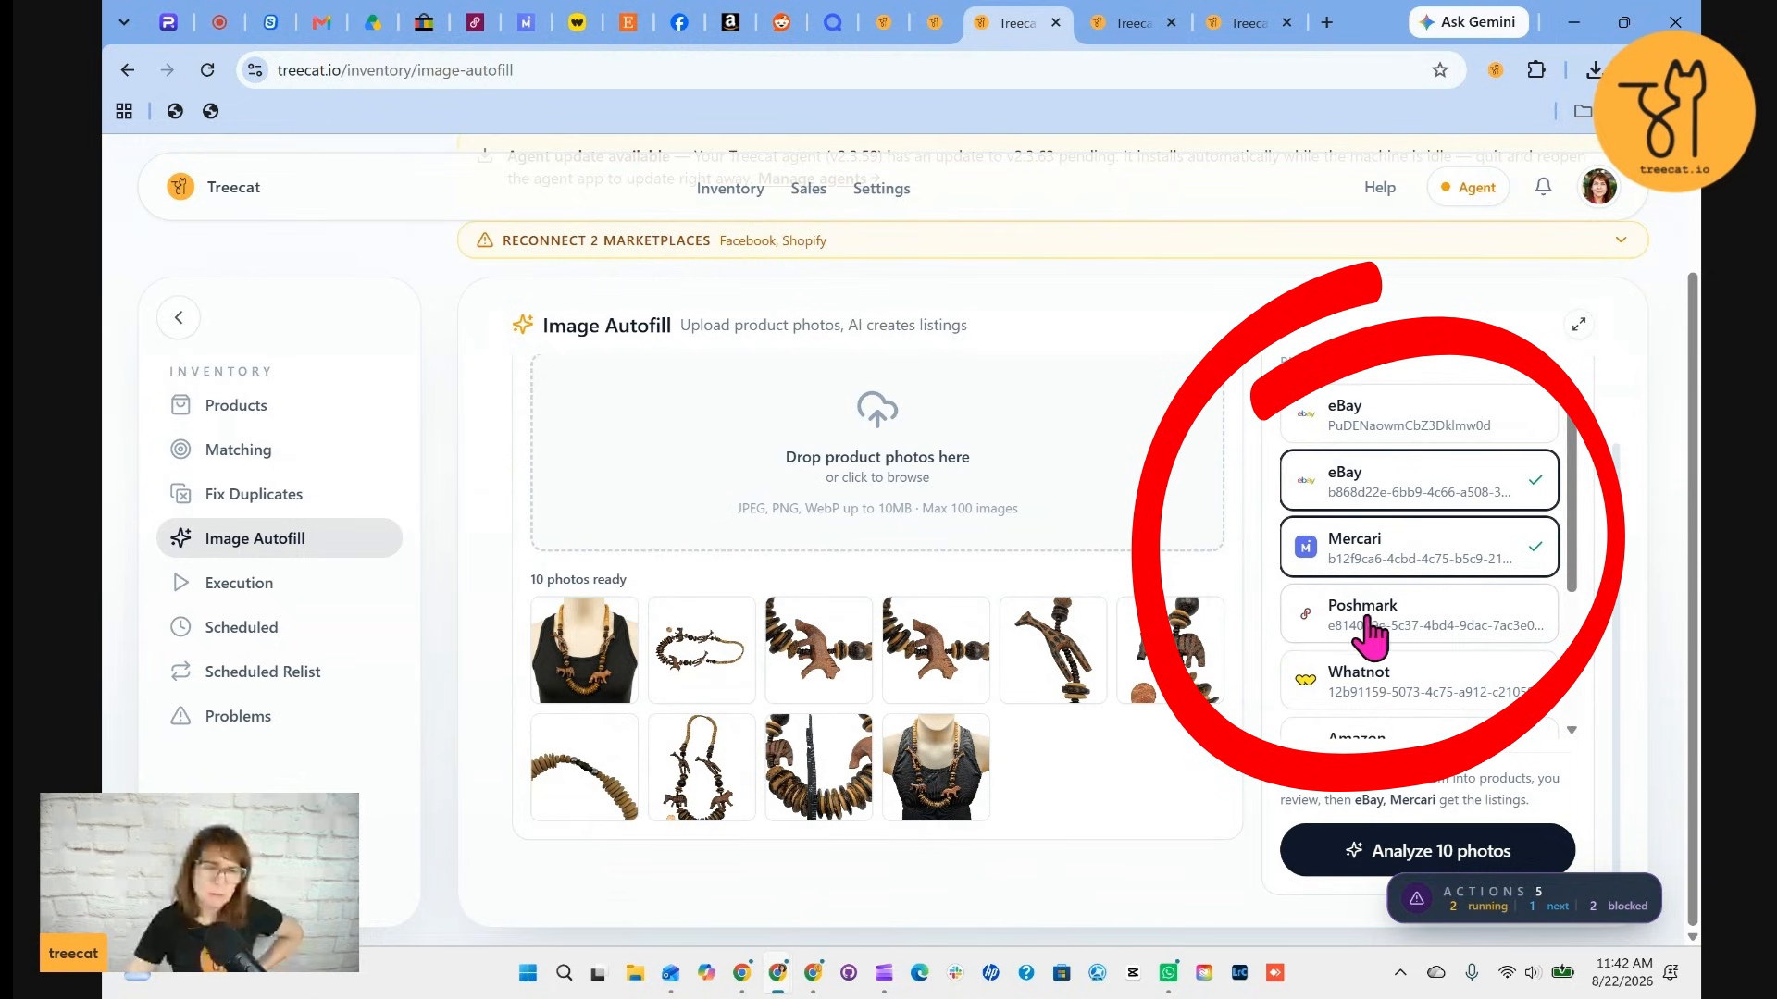
{"action": "left_click", "coordinate": [1370, 621]}
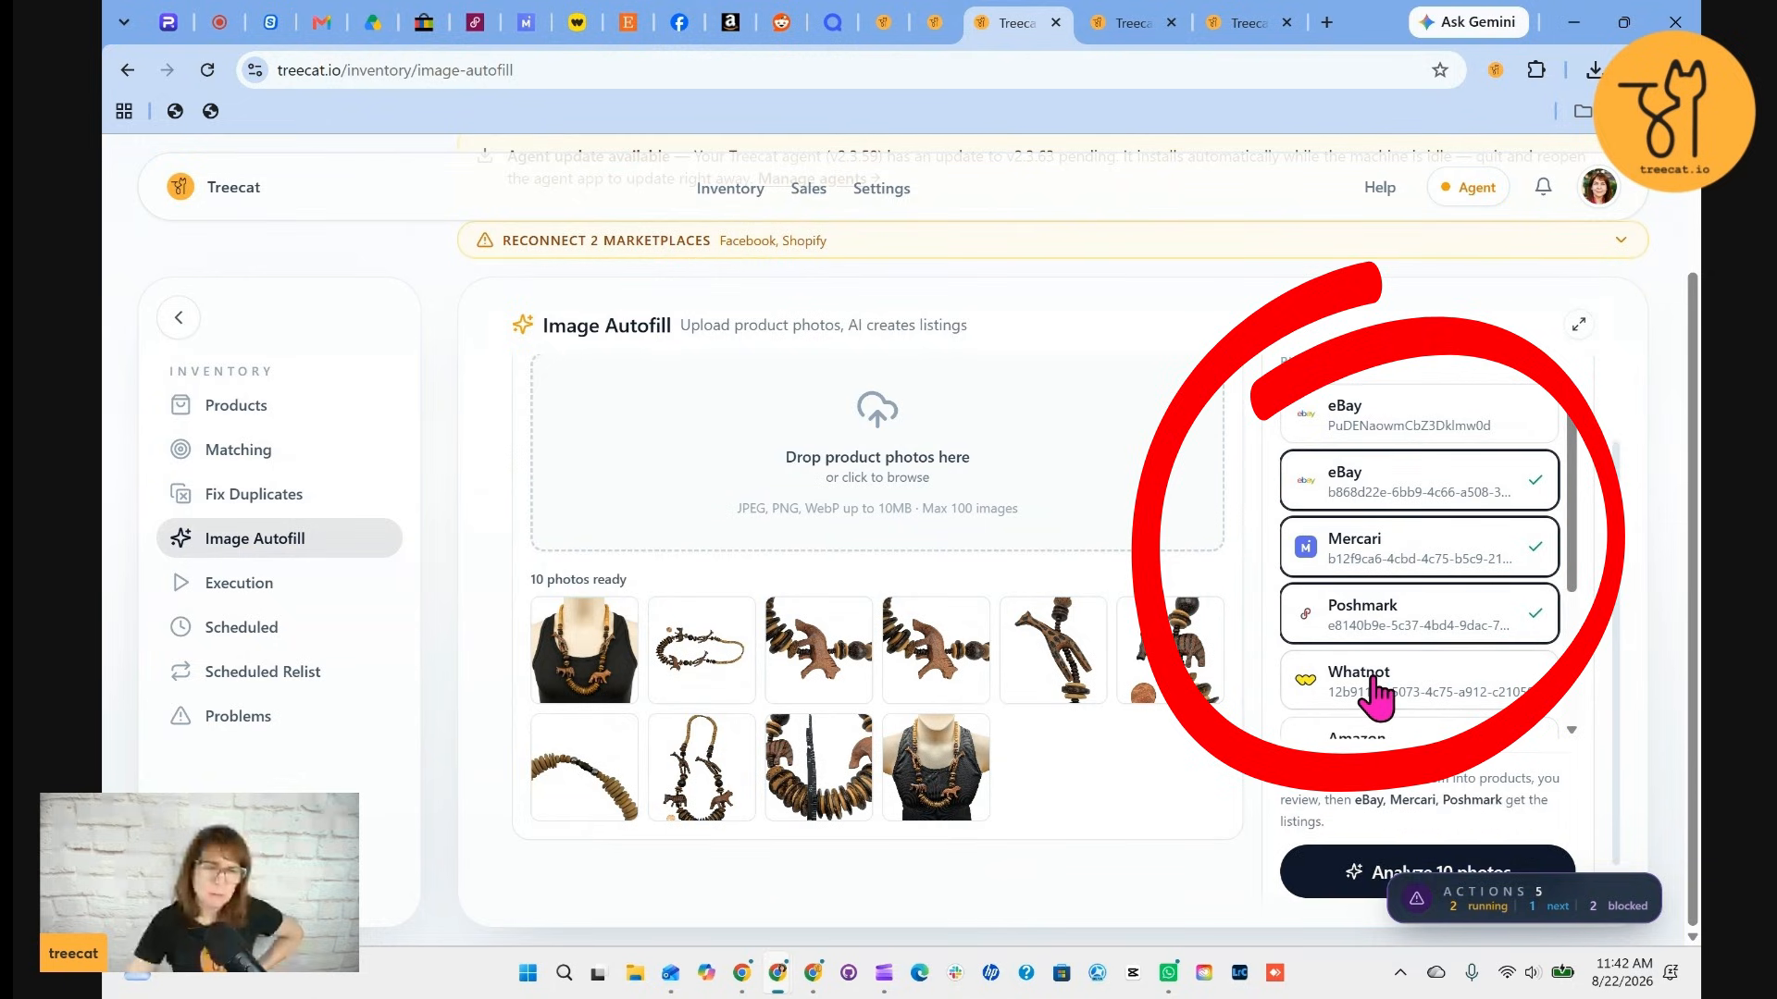
{"action": "scroll", "coordinate": [1444, 629], "scroll_direction": "down", "scroll_amount": 1}
{"action": "left_click", "coordinate": [1416, 604]}
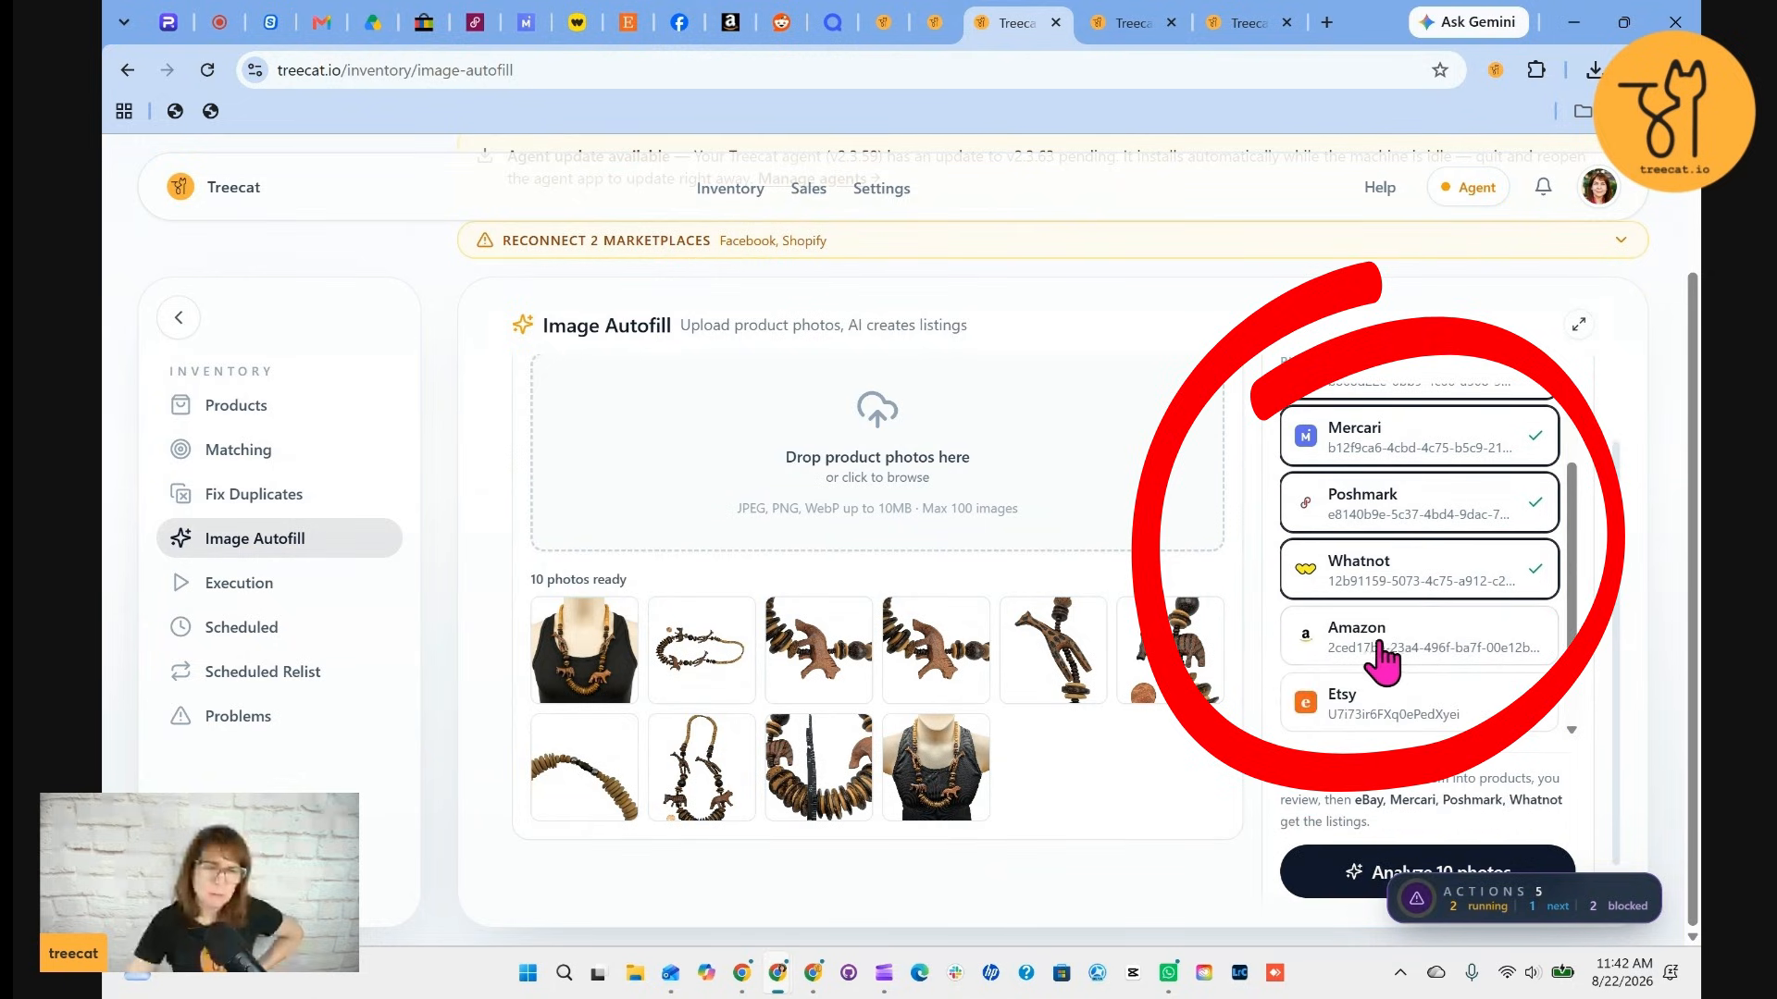
{"action": "left_click", "coordinate": [1372, 712]}
{"action": "left_click", "coordinate": [1372, 713]}
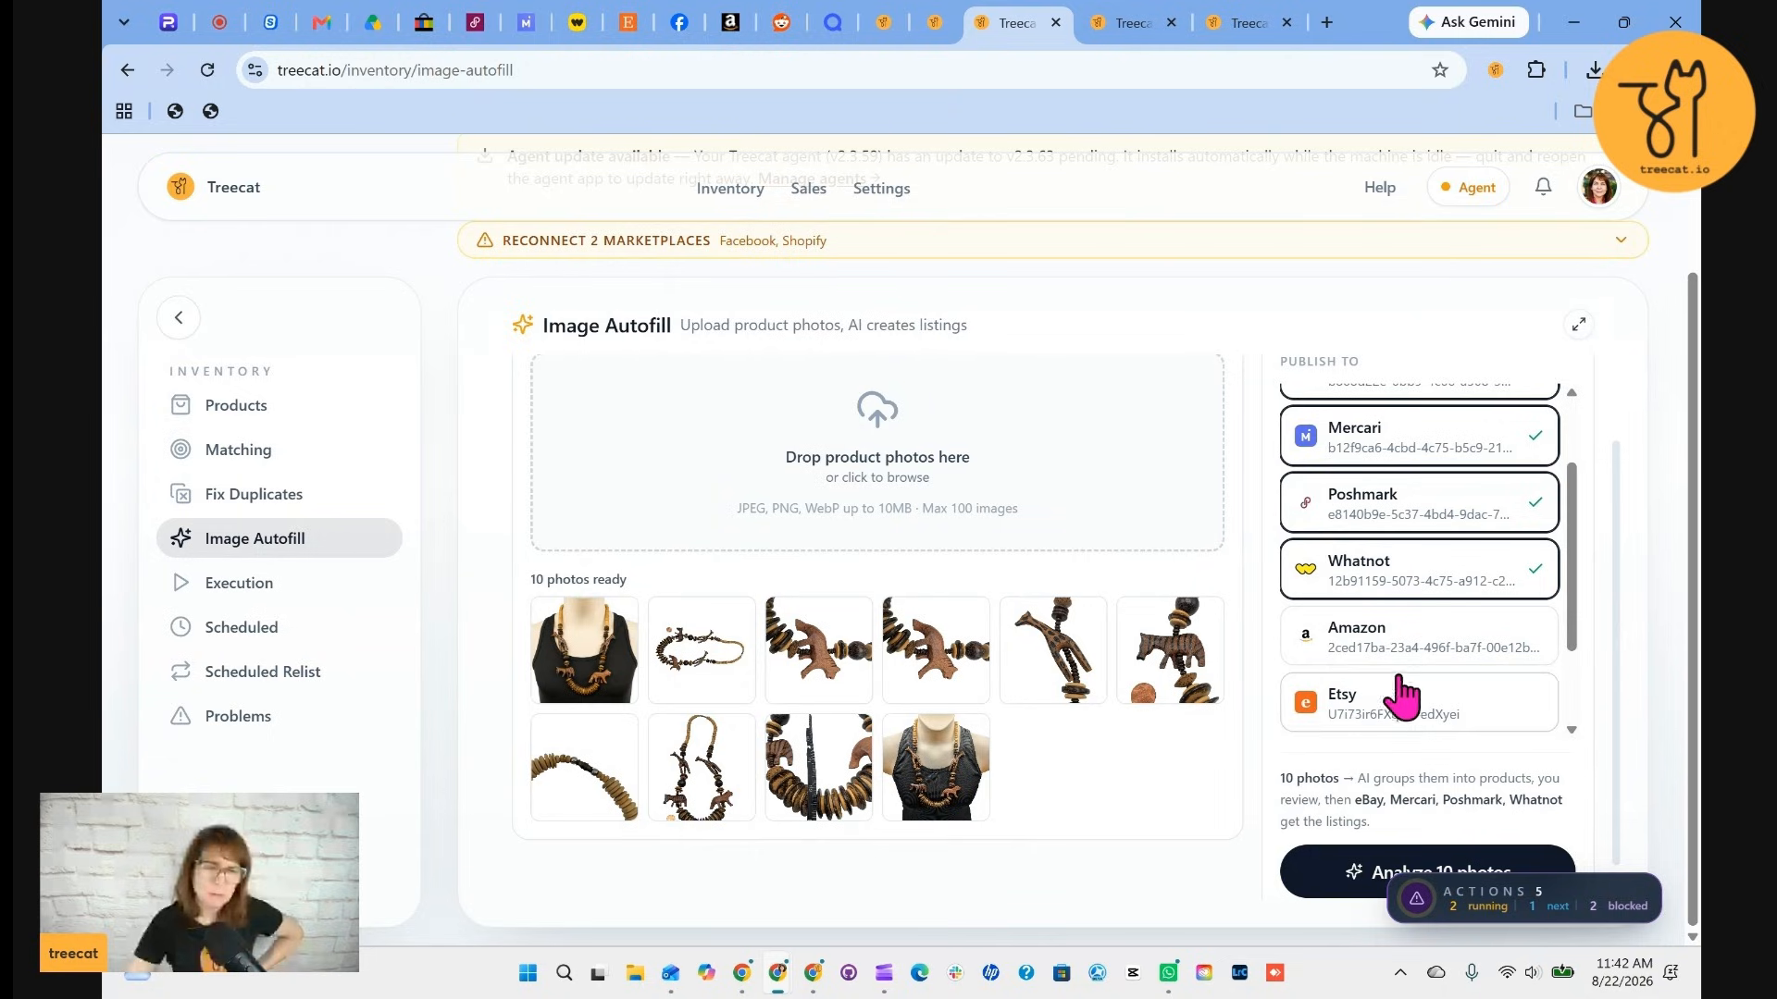
{"action": "left_click", "coordinate": [1351, 884]}
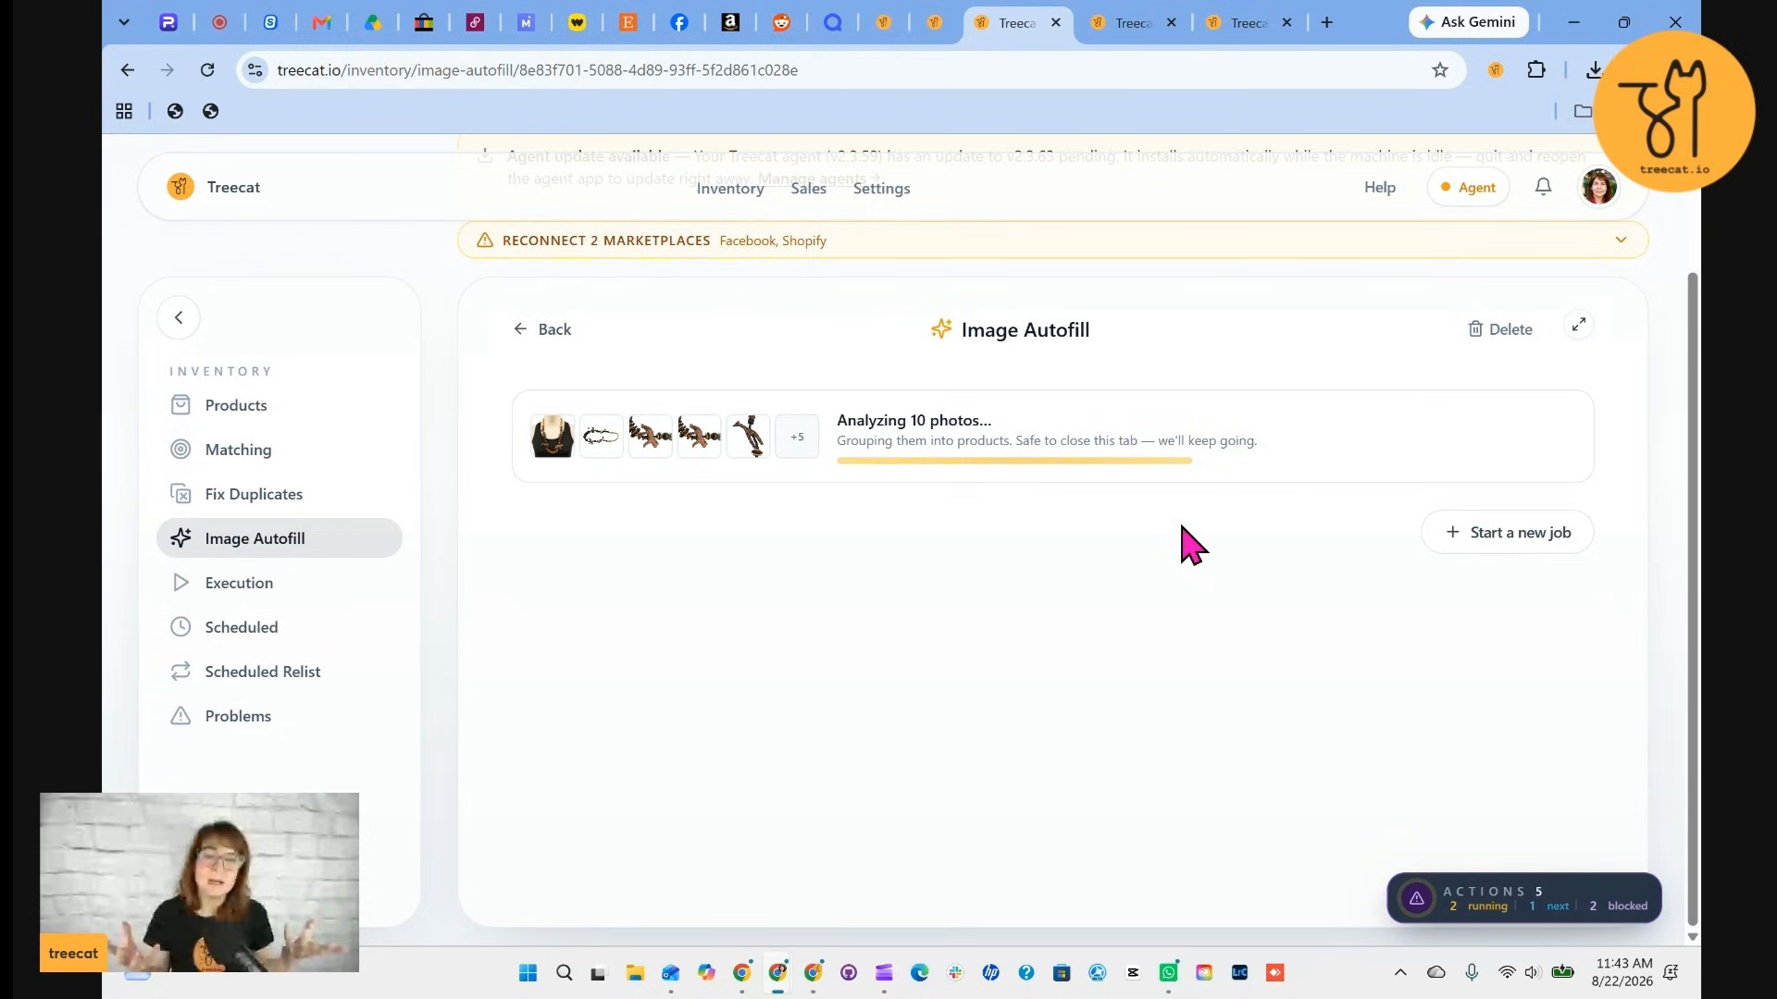
Create one listing on eBay, Mercari, Poshmark and Whatnot from the grouped wooden animal necklace product
{"action": "left_click", "coordinate": [997, 560]}
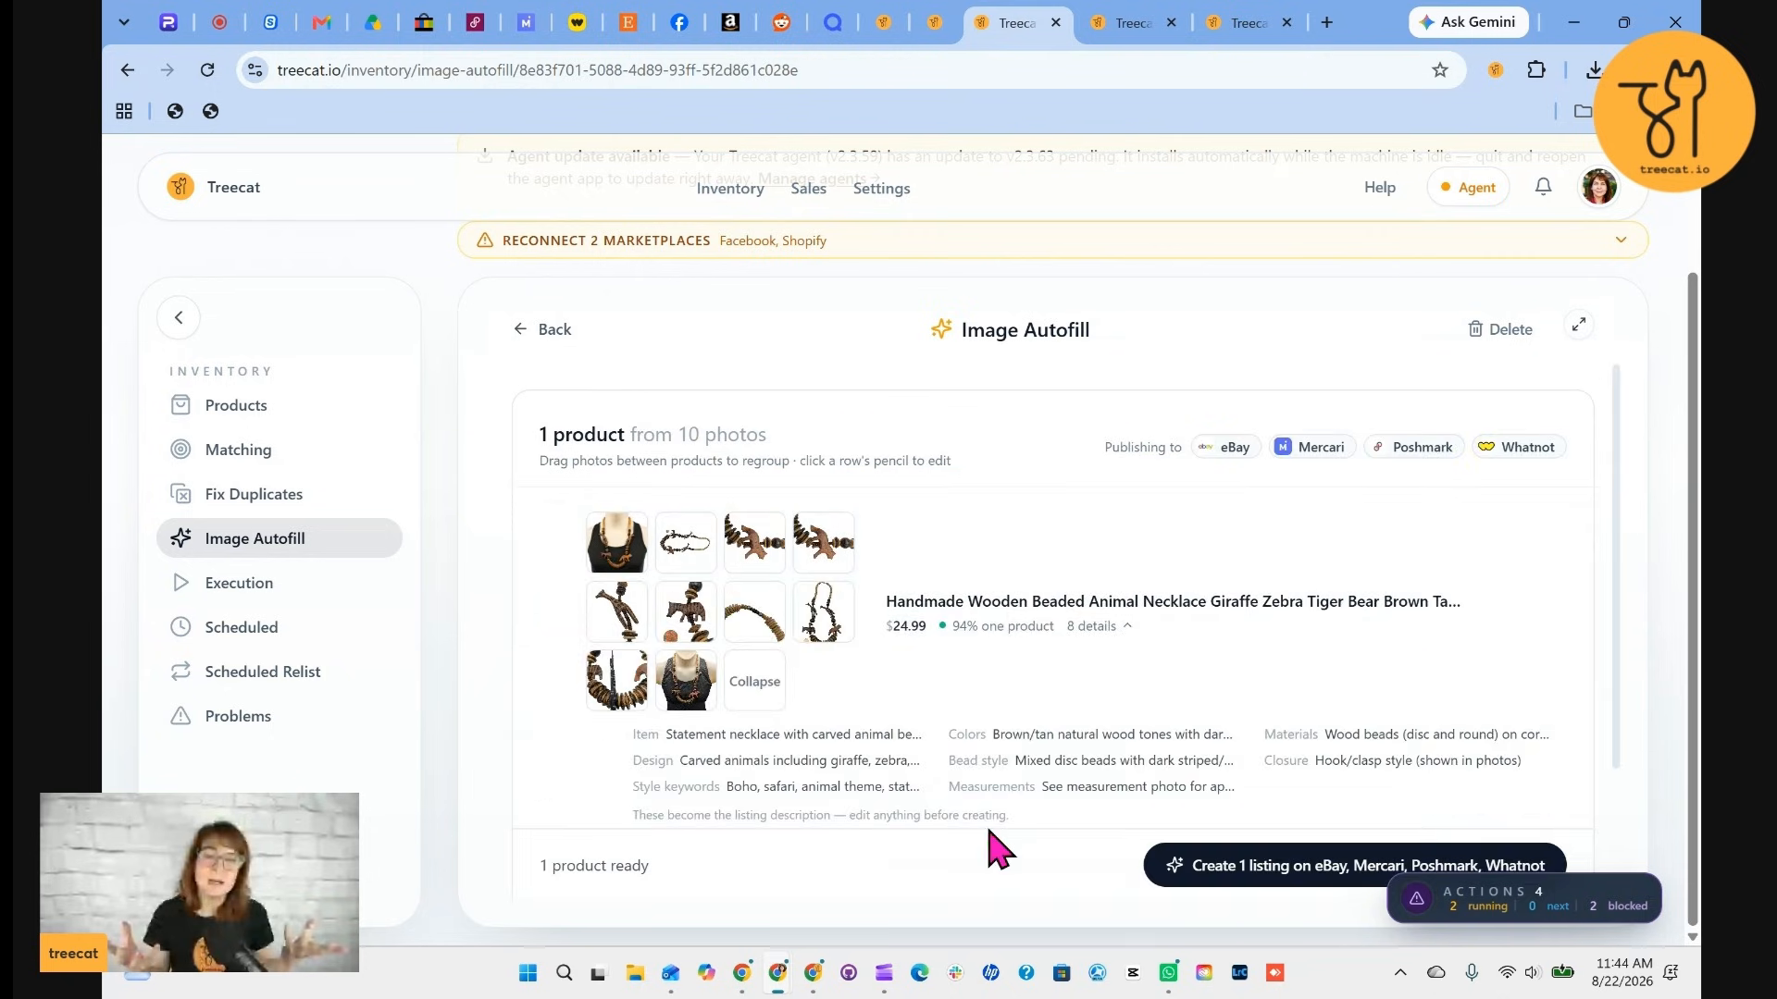
{"action": "scroll", "coordinate": [1032, 766], "scroll_direction": "down", "scroll_amount": 2}
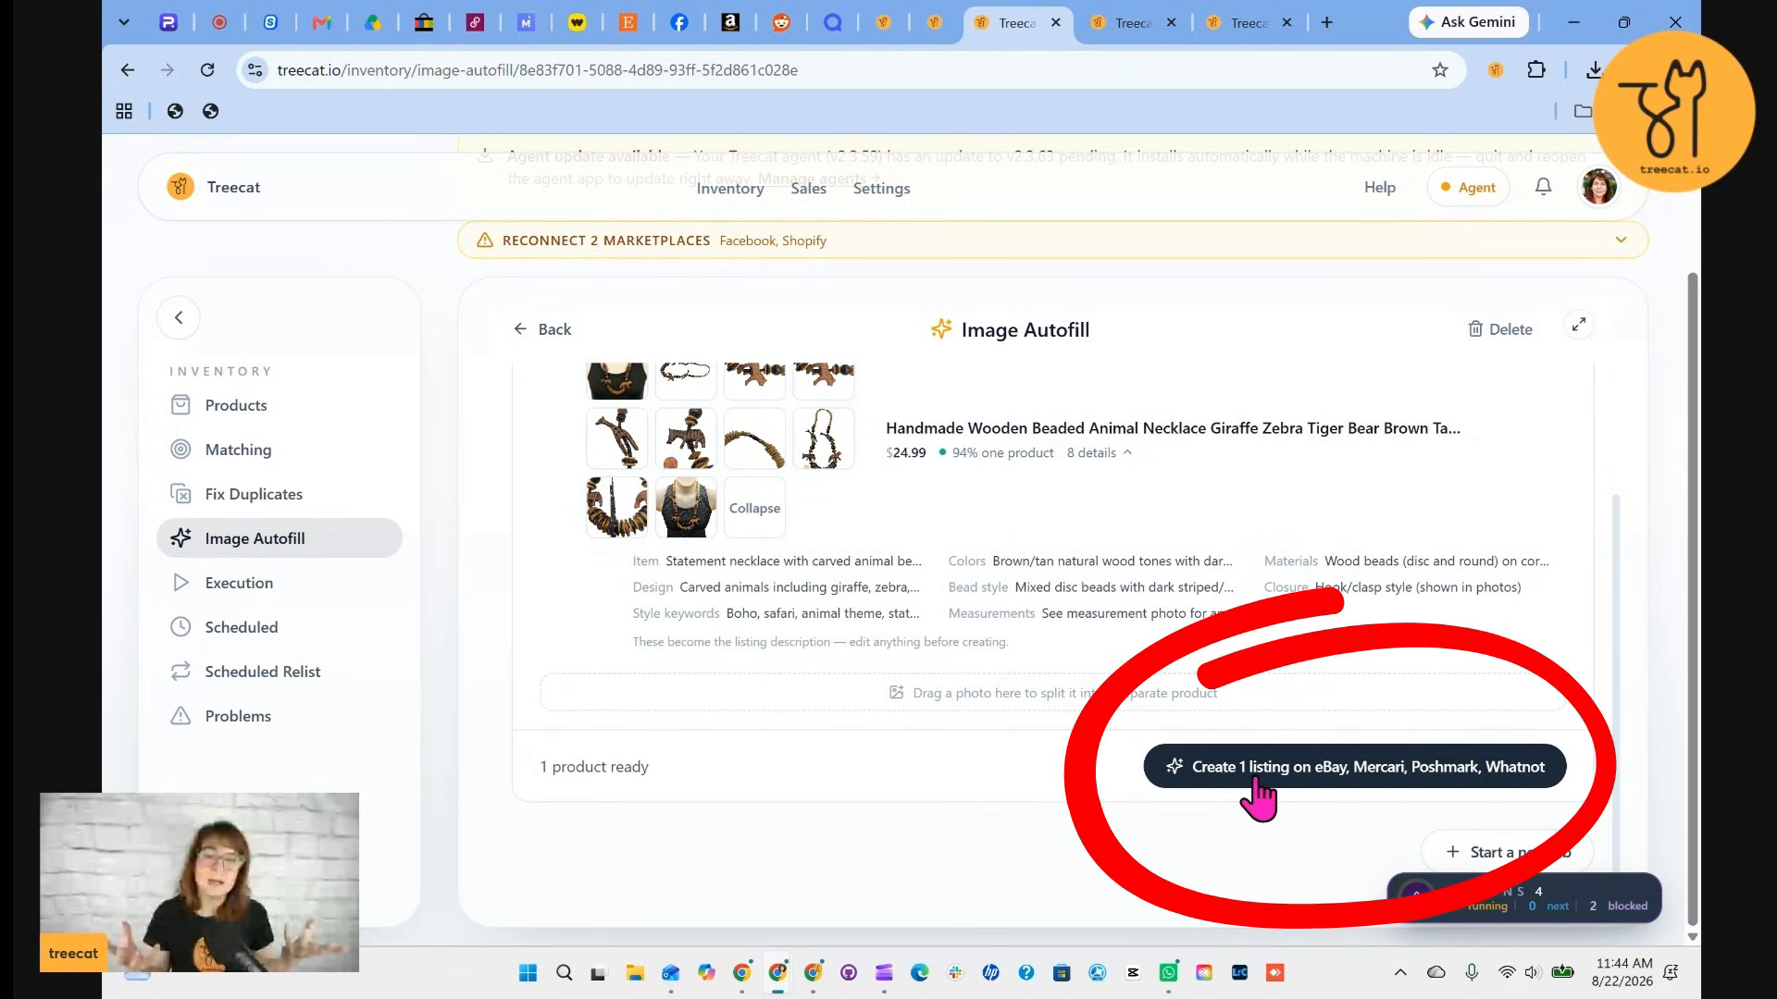
{"action": "left_click", "coordinate": [1413, 782]}
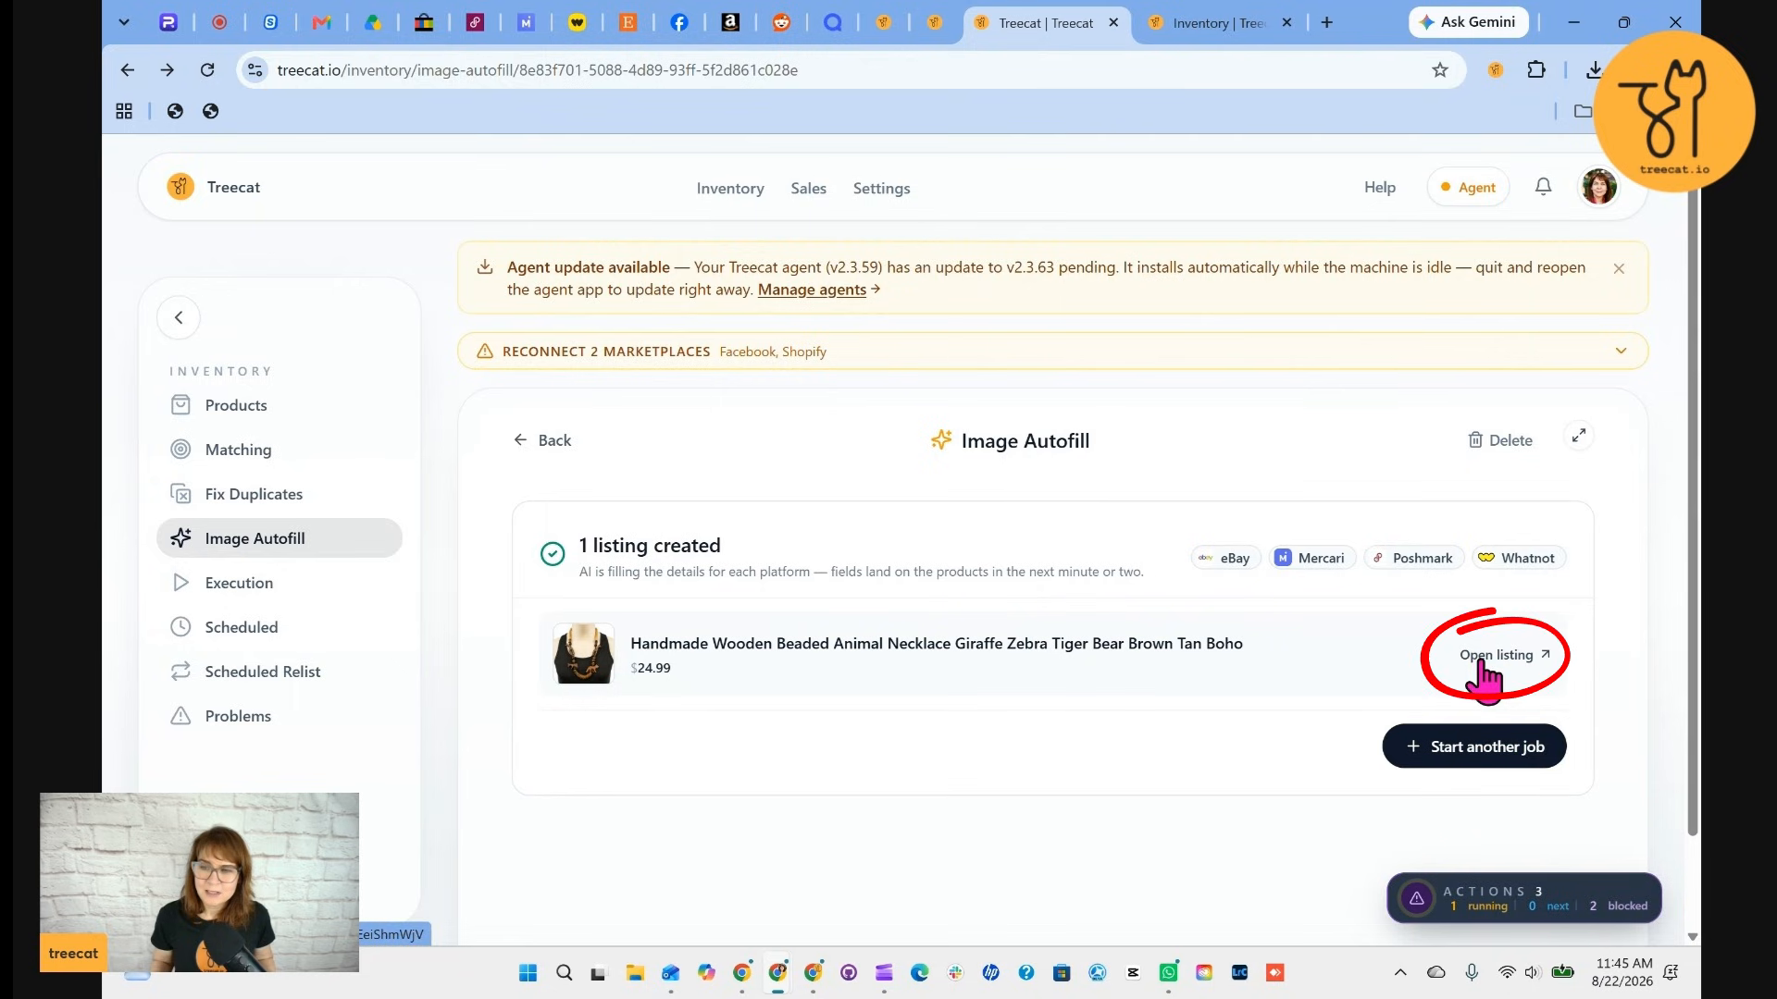
Open the created necklace listing and review its autofilled eBay details
{"action": "left_click", "coordinate": [1511, 682]}
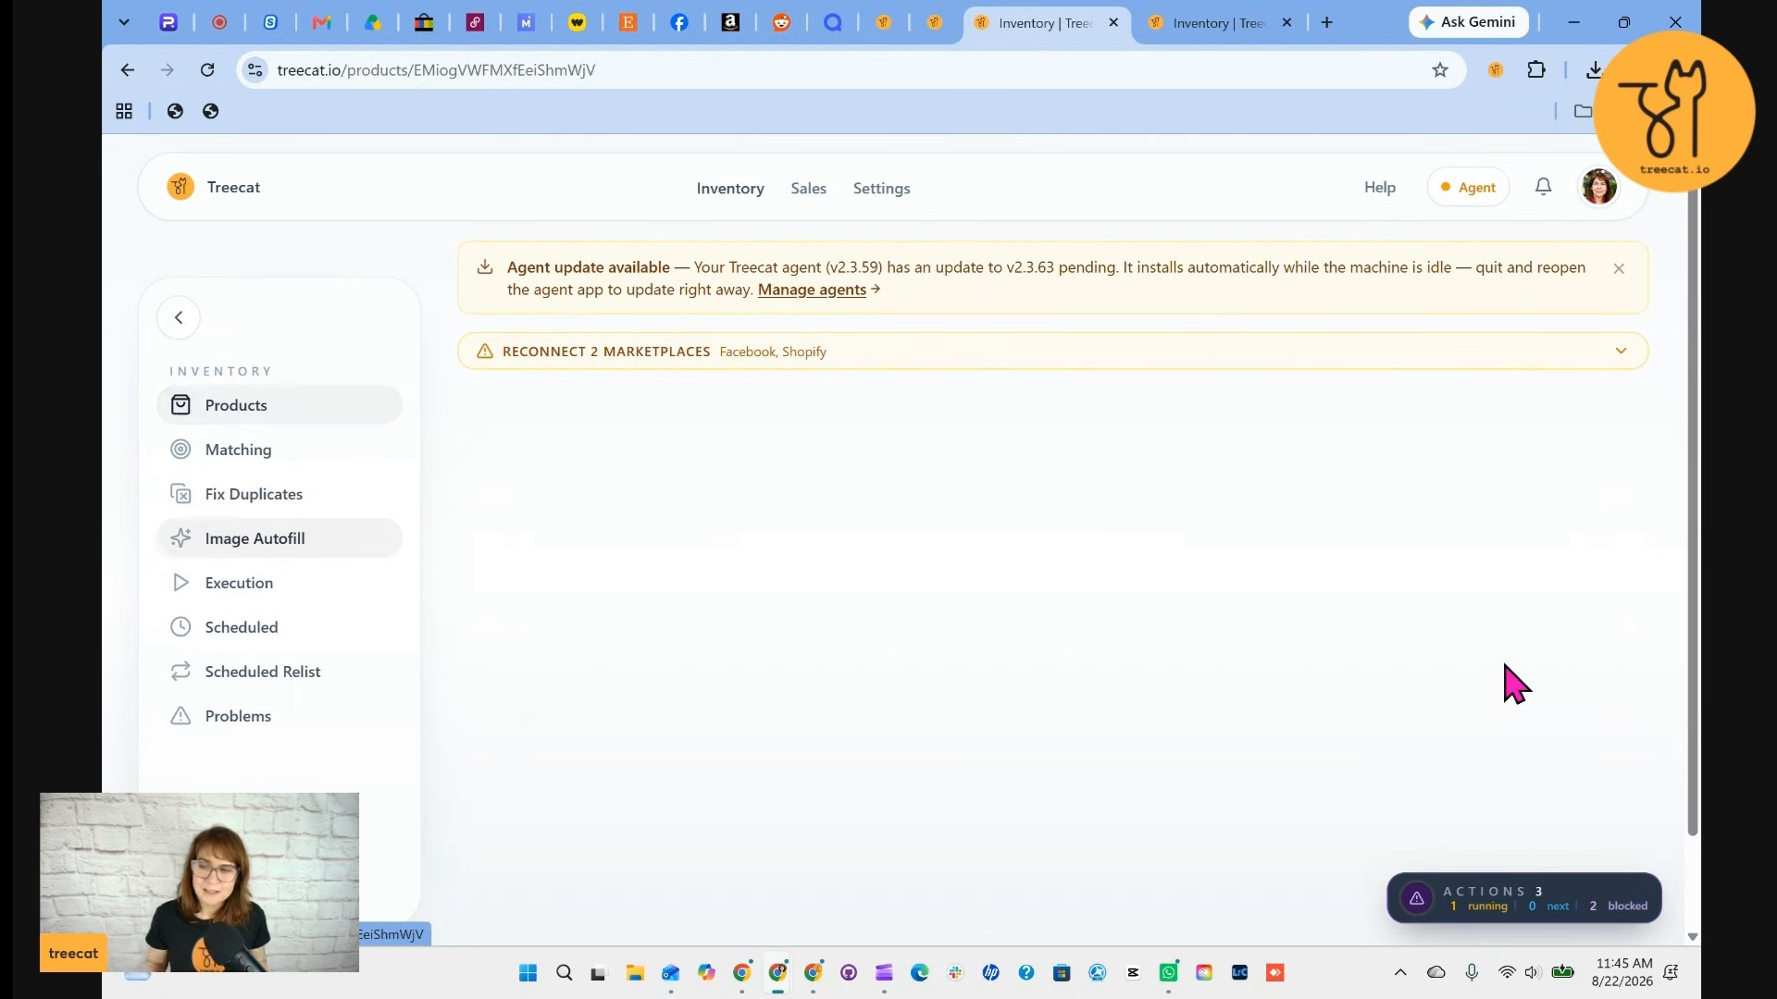
{"action": "scroll", "coordinate": [1399, 516], "scroll_direction": "down", "scroll_amount": 1}
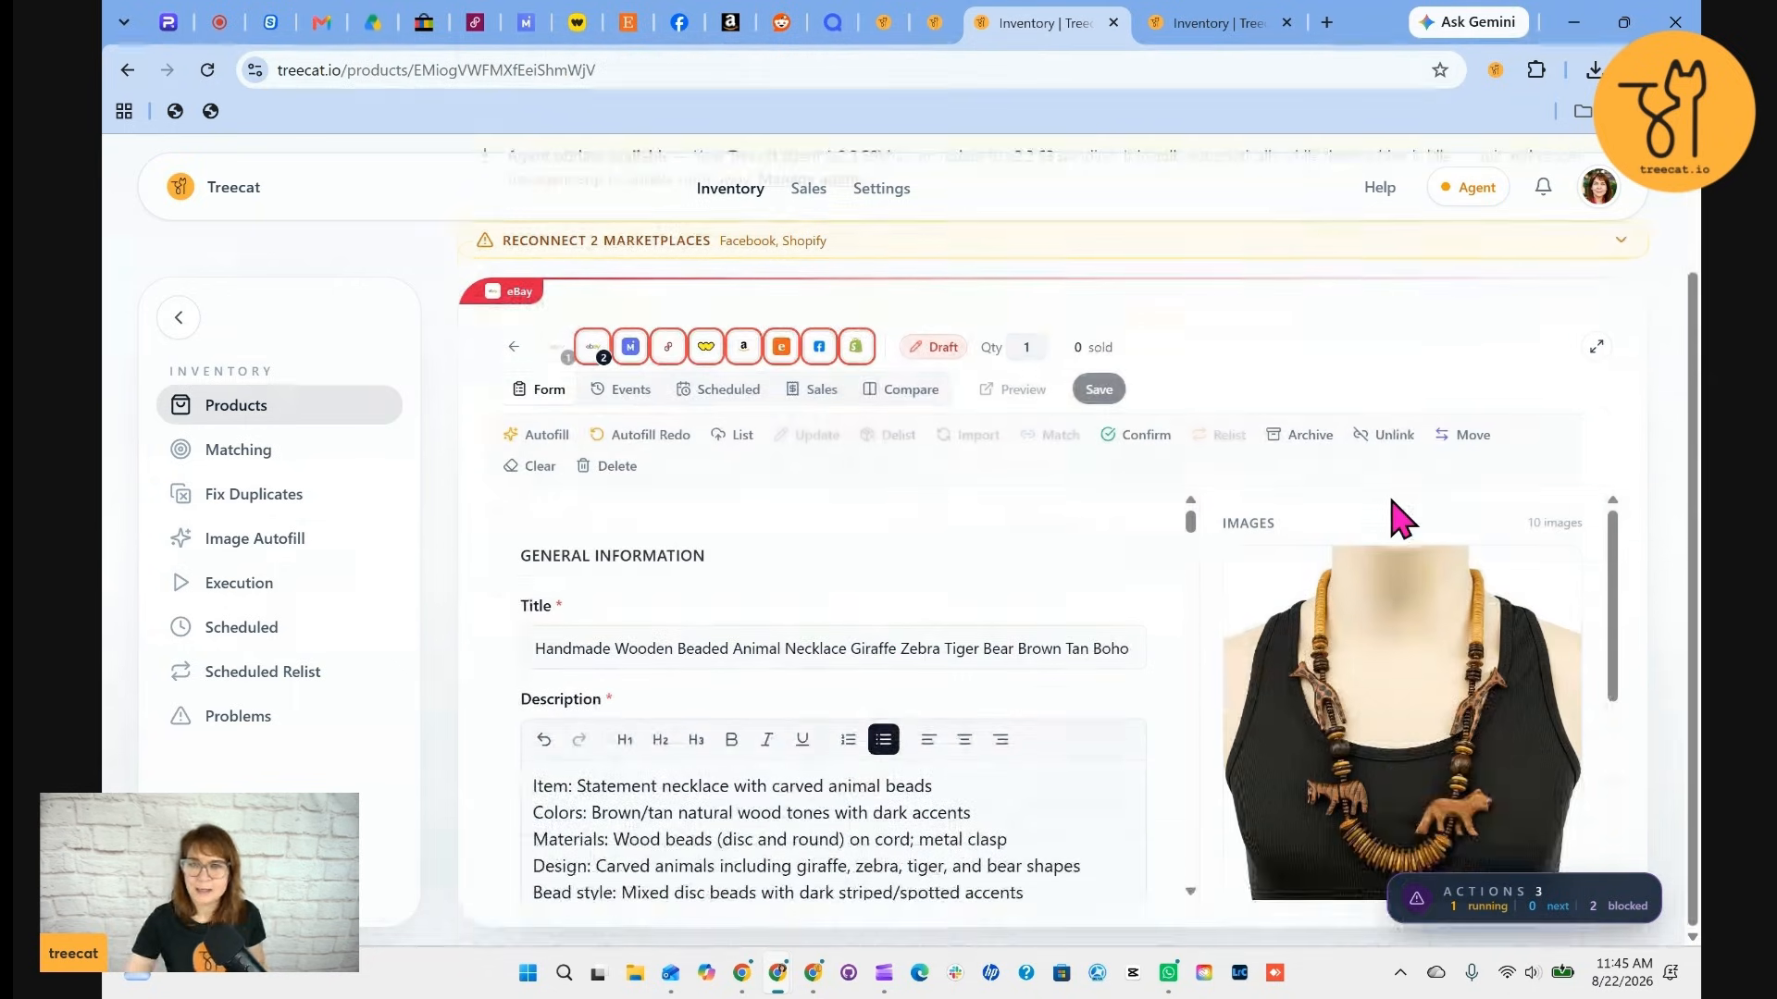
{"action": "left_click", "coordinate": [592, 350]}
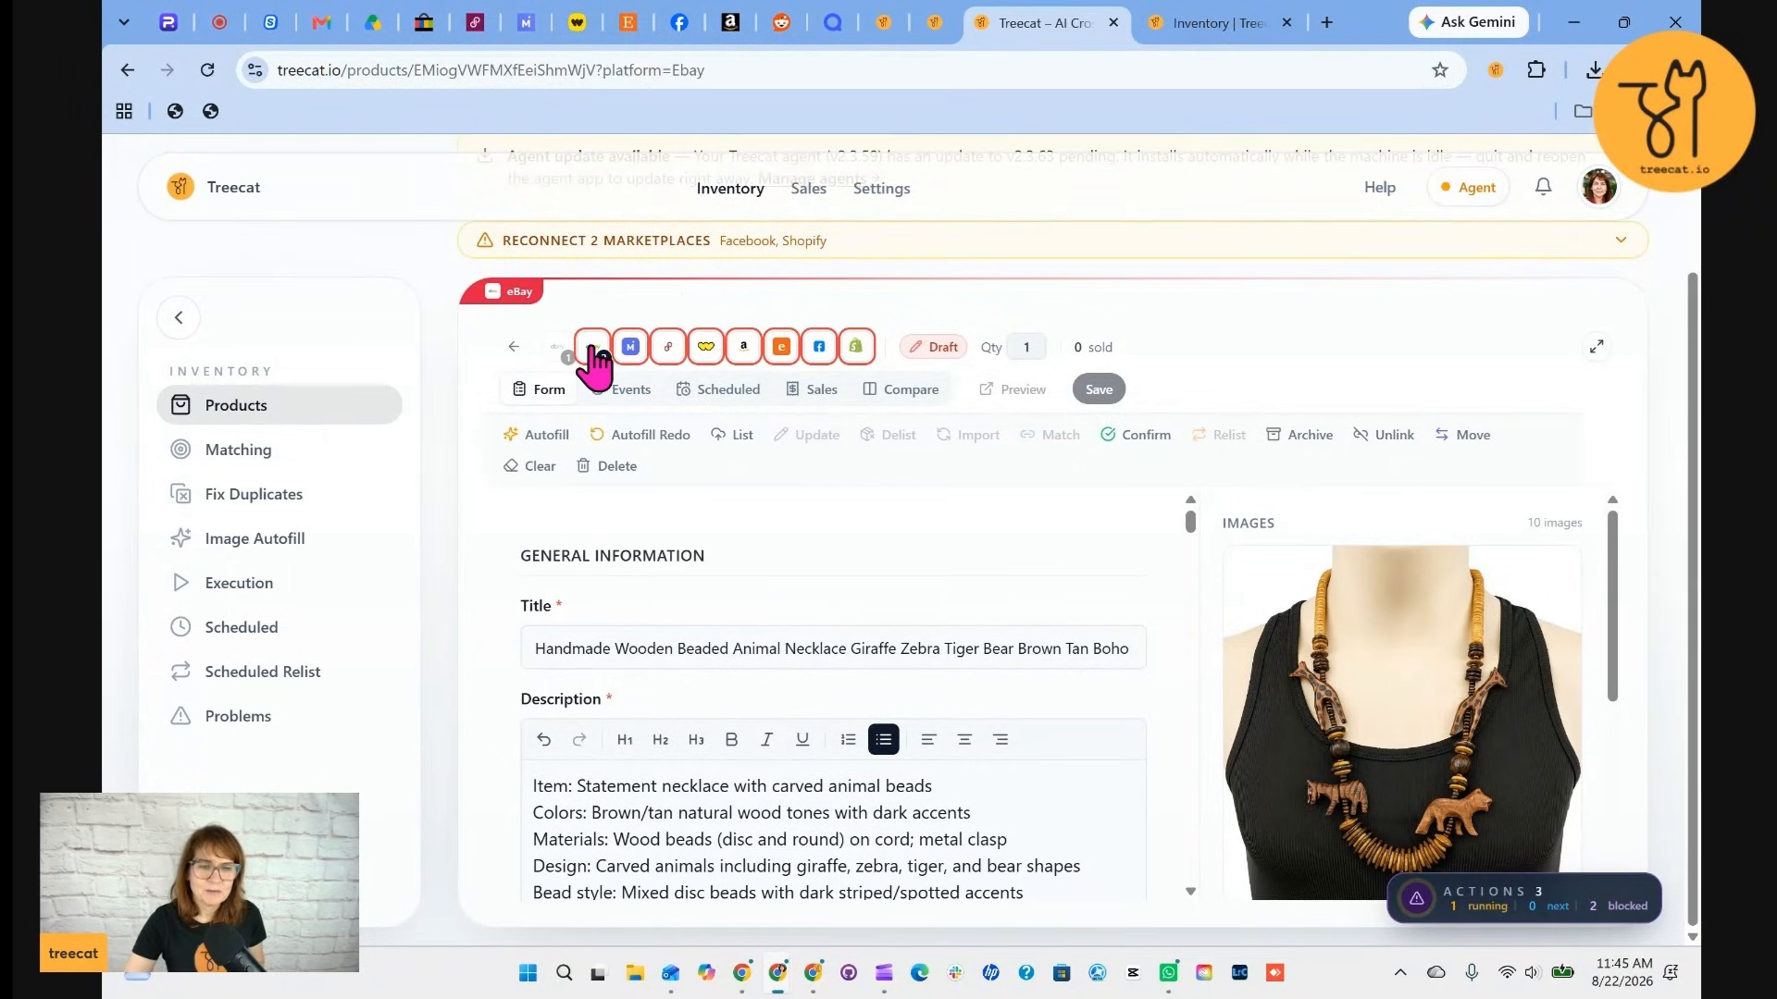
{"action": "scroll", "coordinate": [892, 723], "scroll_direction": "down", "scroll_amount": 2}
{"action": "scroll", "coordinate": [916, 740], "scroll_direction": "down", "scroll_amount": 4}
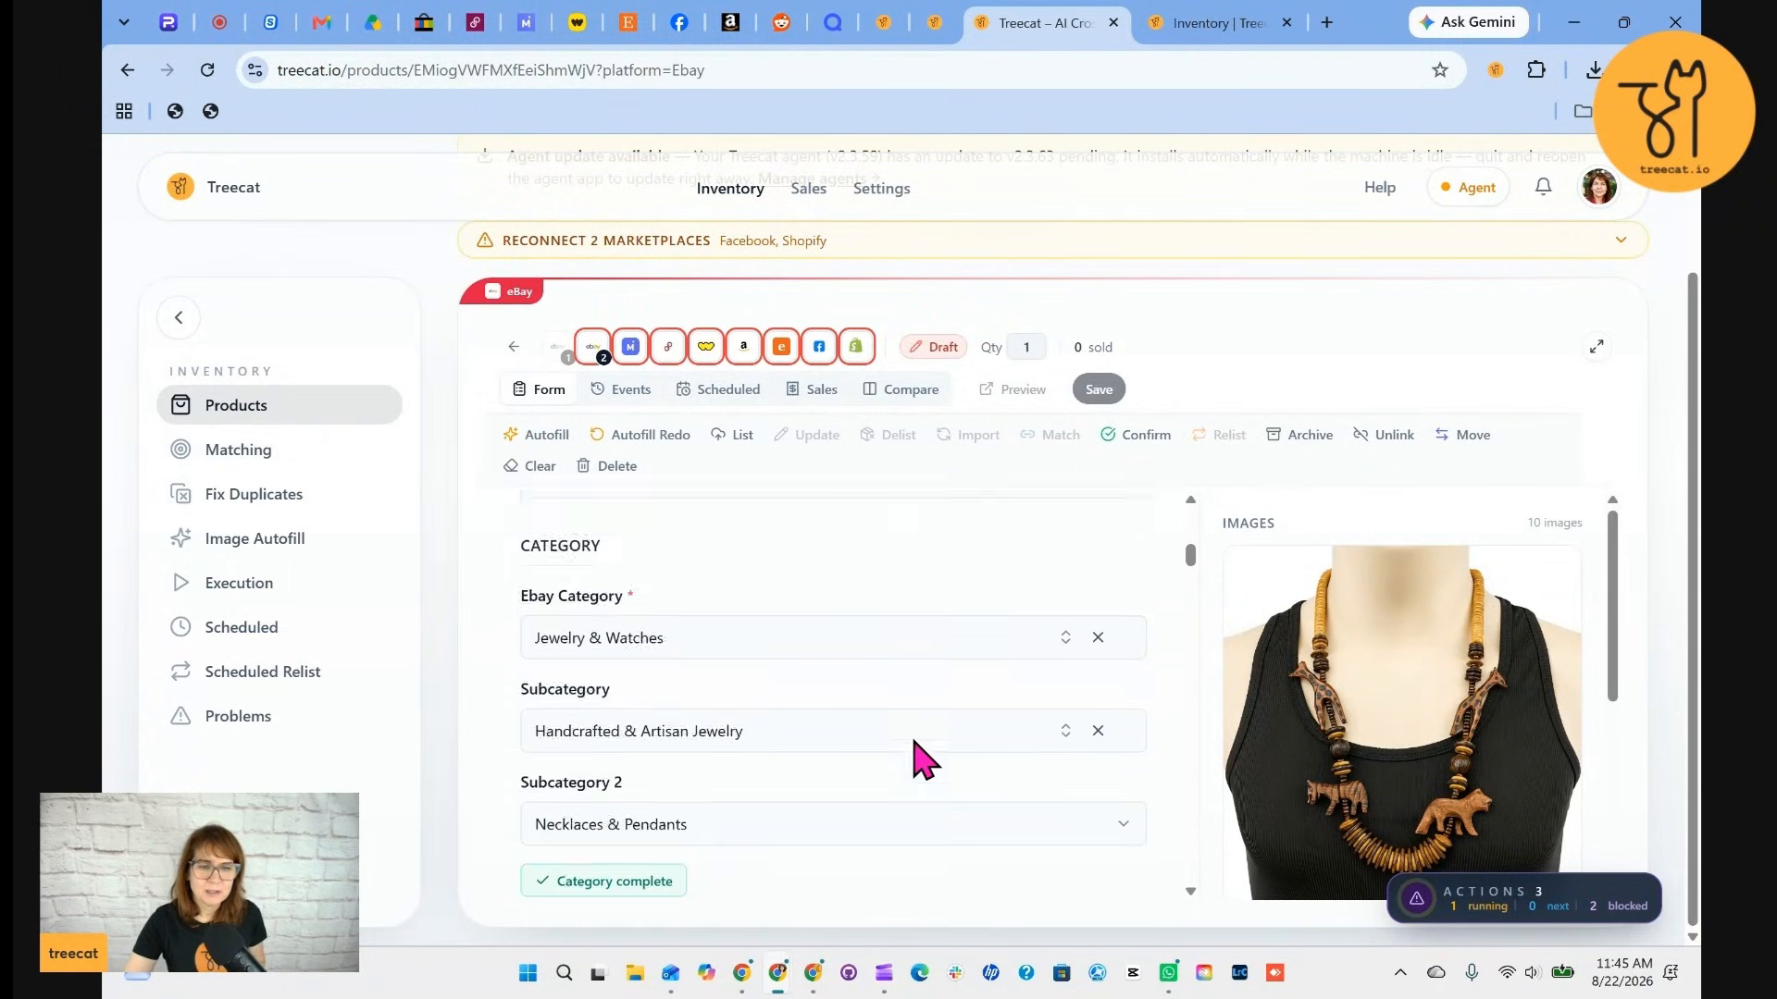
{"action": "scroll", "coordinate": [923, 761], "scroll_direction": "down", "scroll_amount": 5}
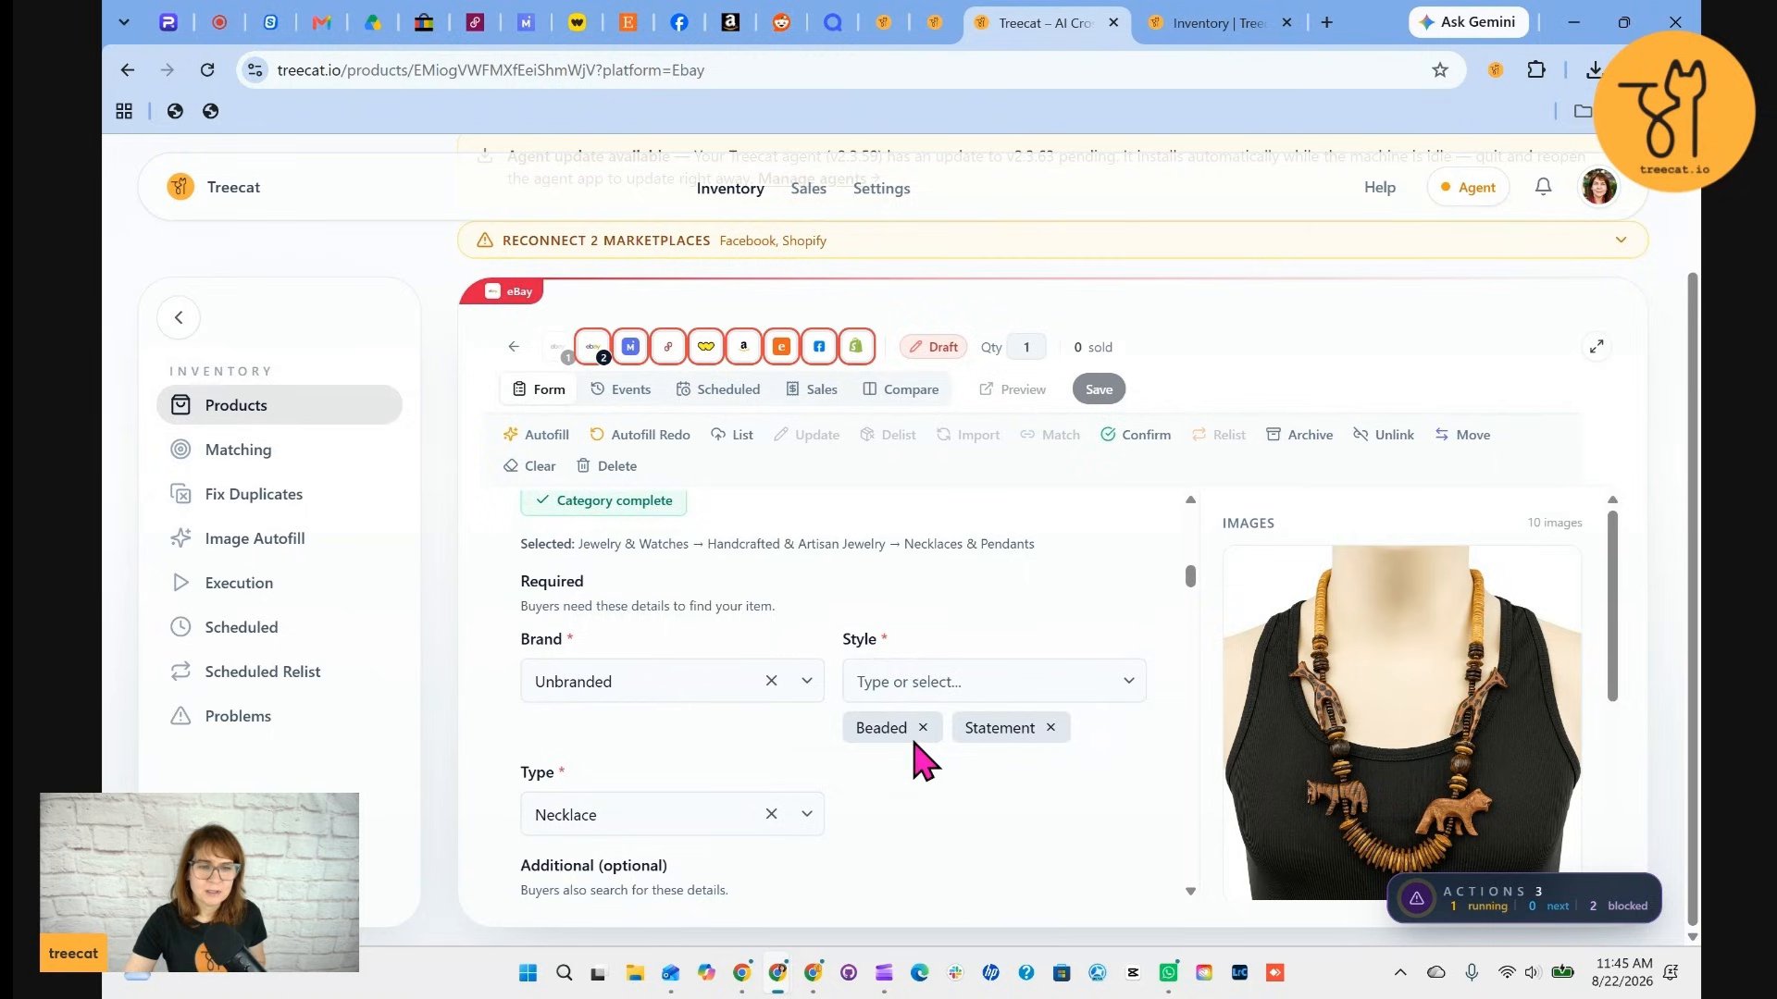
{"action": "scroll", "coordinate": [924, 761], "scroll_direction": "down", "scroll_amount": 6}
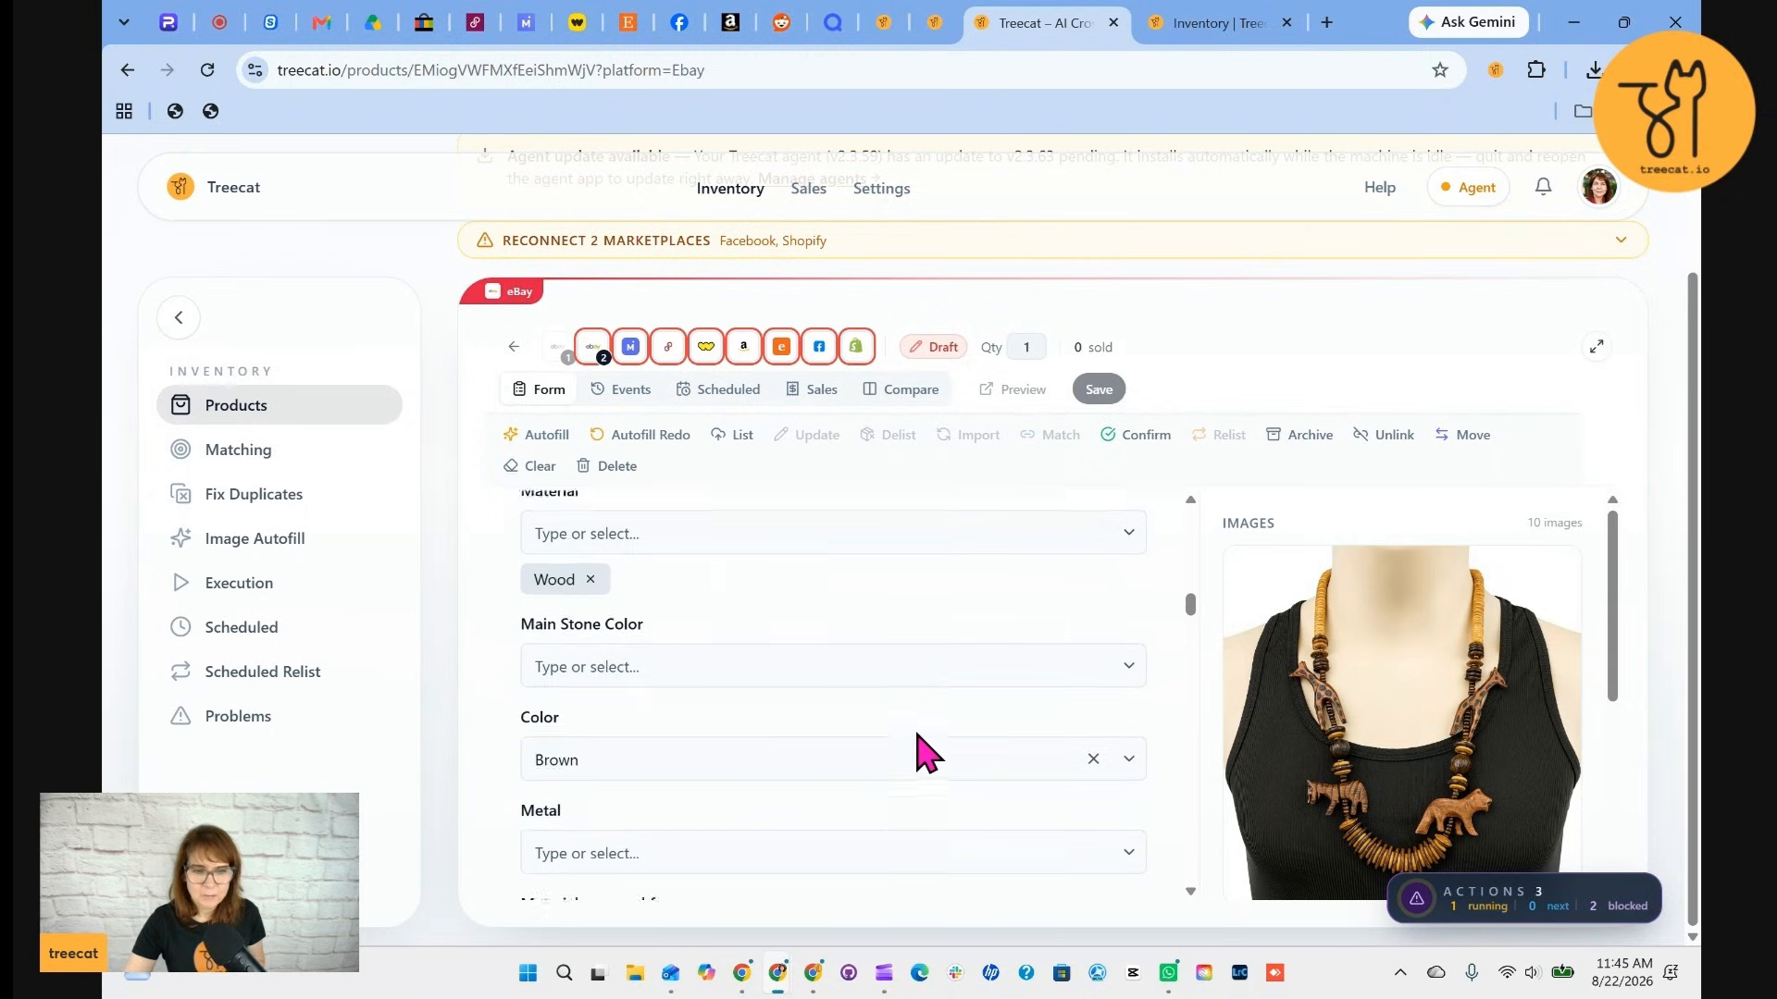
{"action": "scroll", "coordinate": [916, 733], "scroll_direction": "down", "scroll_amount": 10}
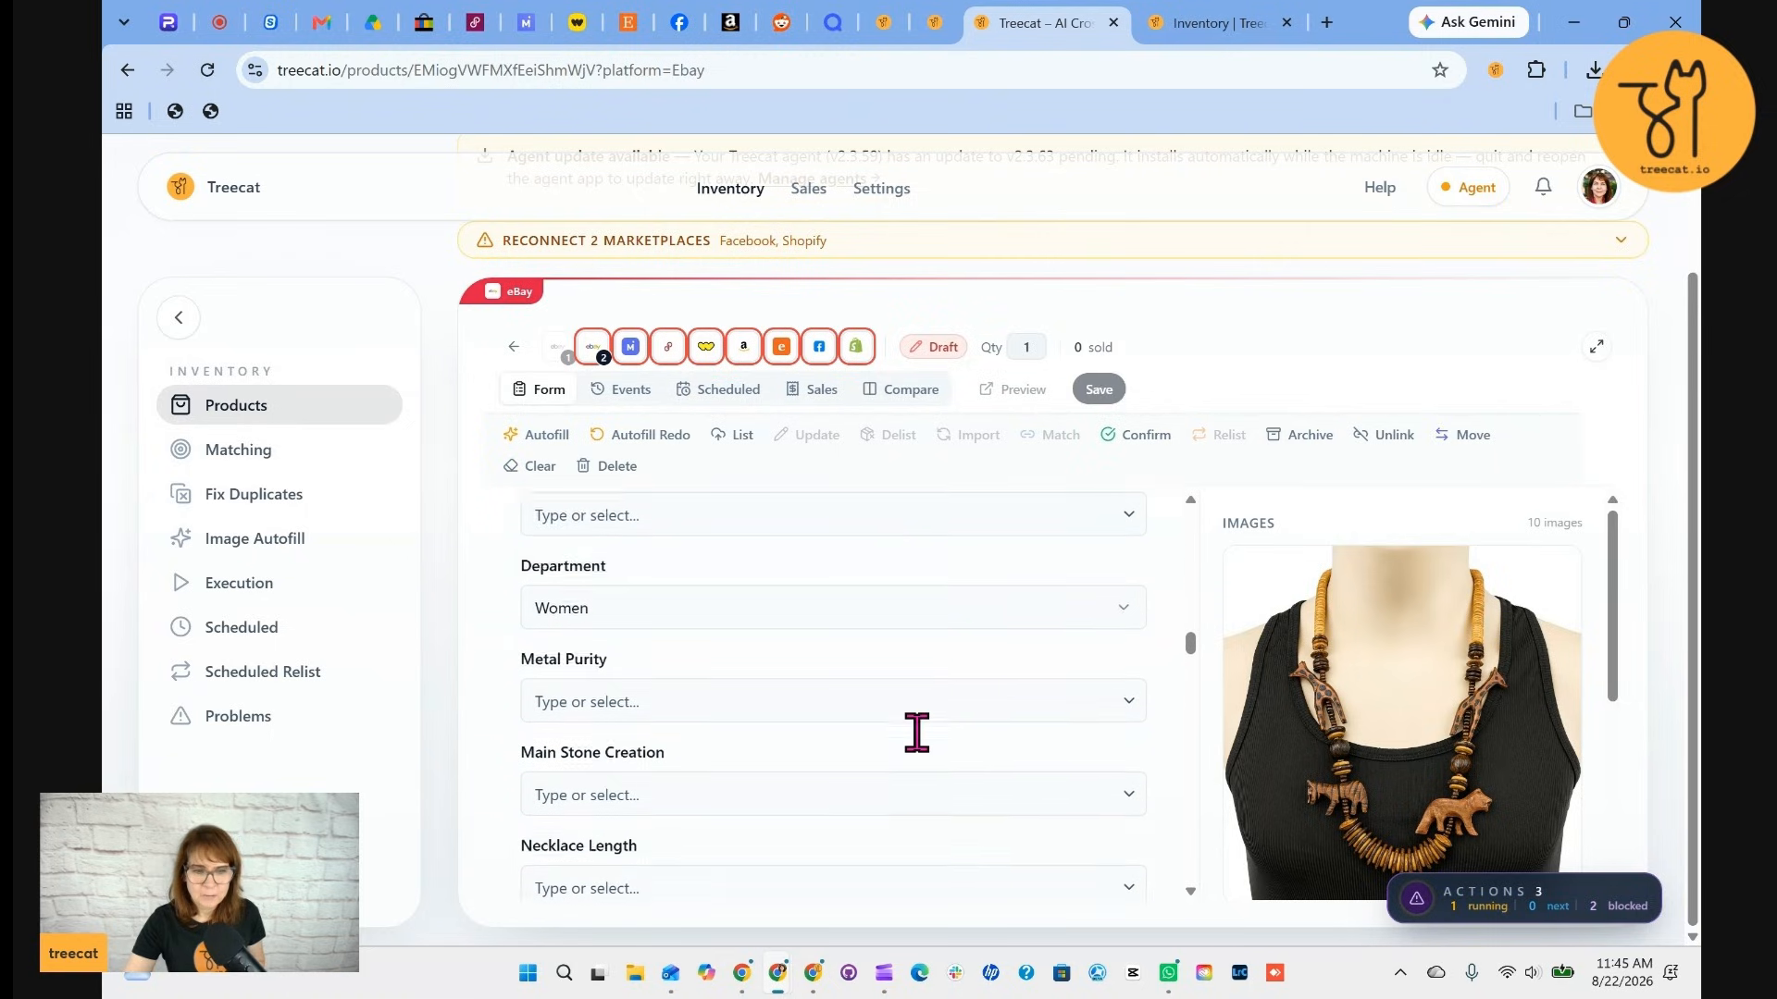
Scroll through the rest of the eBay form to review its condition, shipping, policy and location fields
{"action": "scroll", "coordinate": [923, 754], "scroll_direction": "down", "scroll_amount": 10}
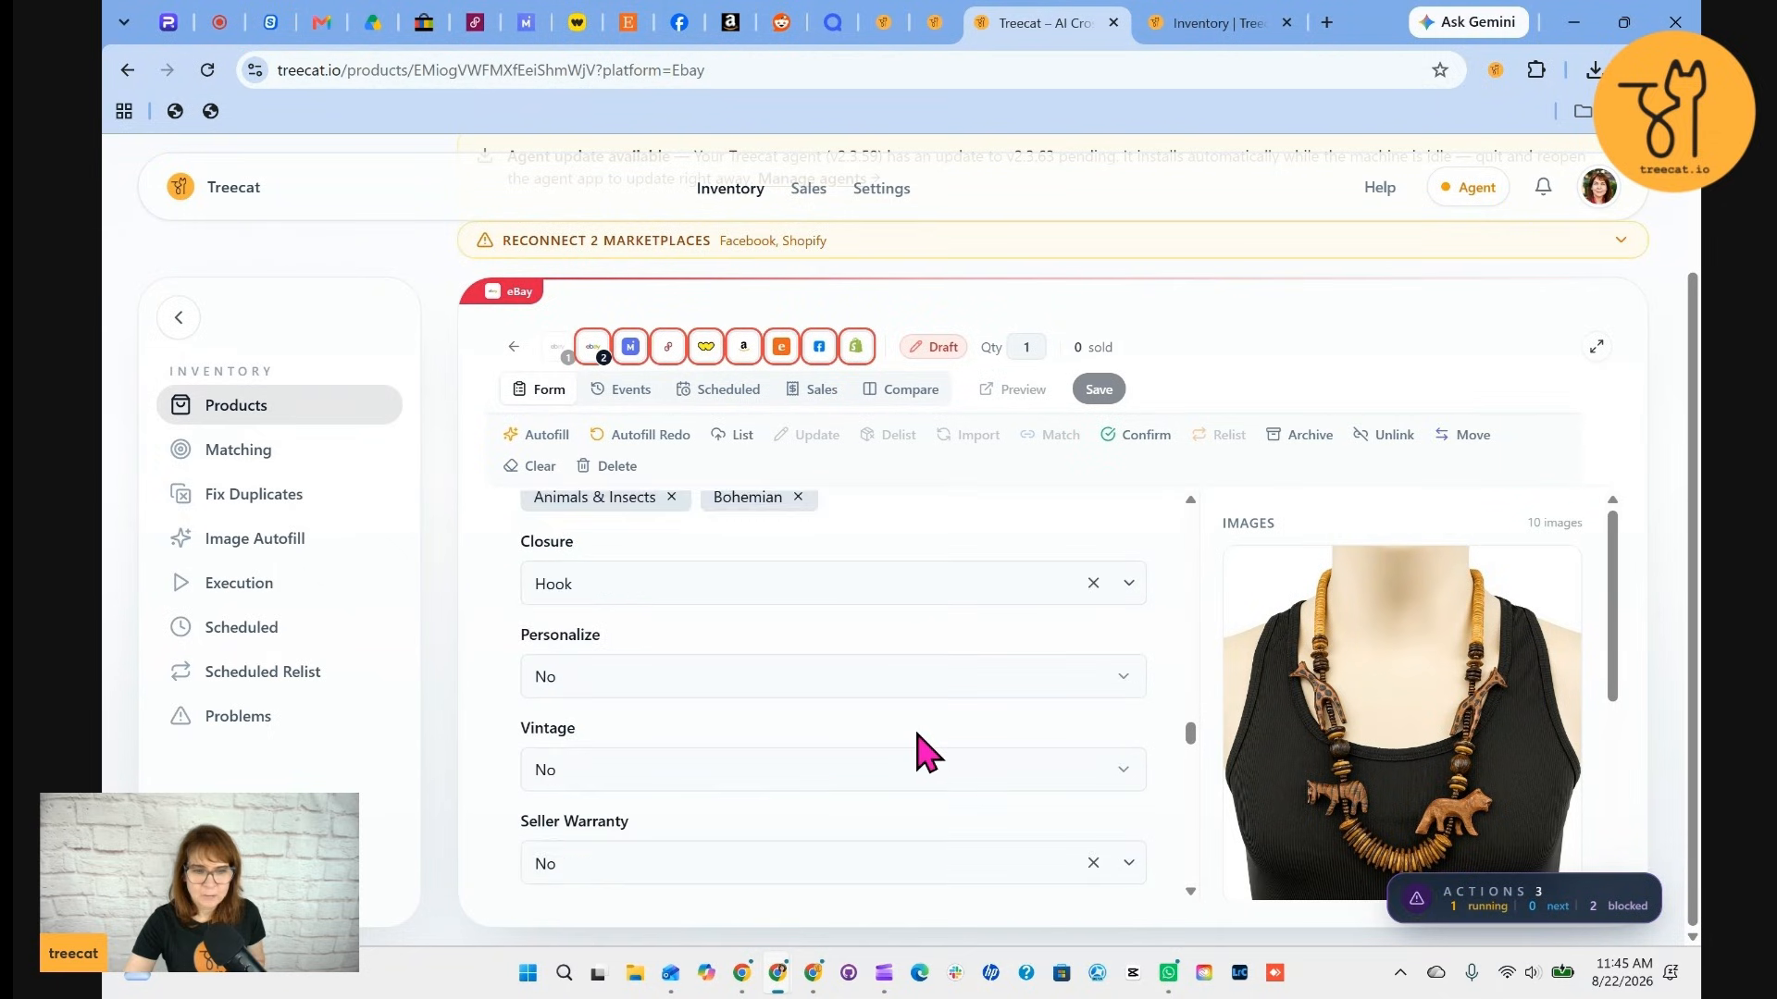
{"action": "scroll", "coordinate": [923, 754], "scroll_direction": "down", "scroll_amount": 10}
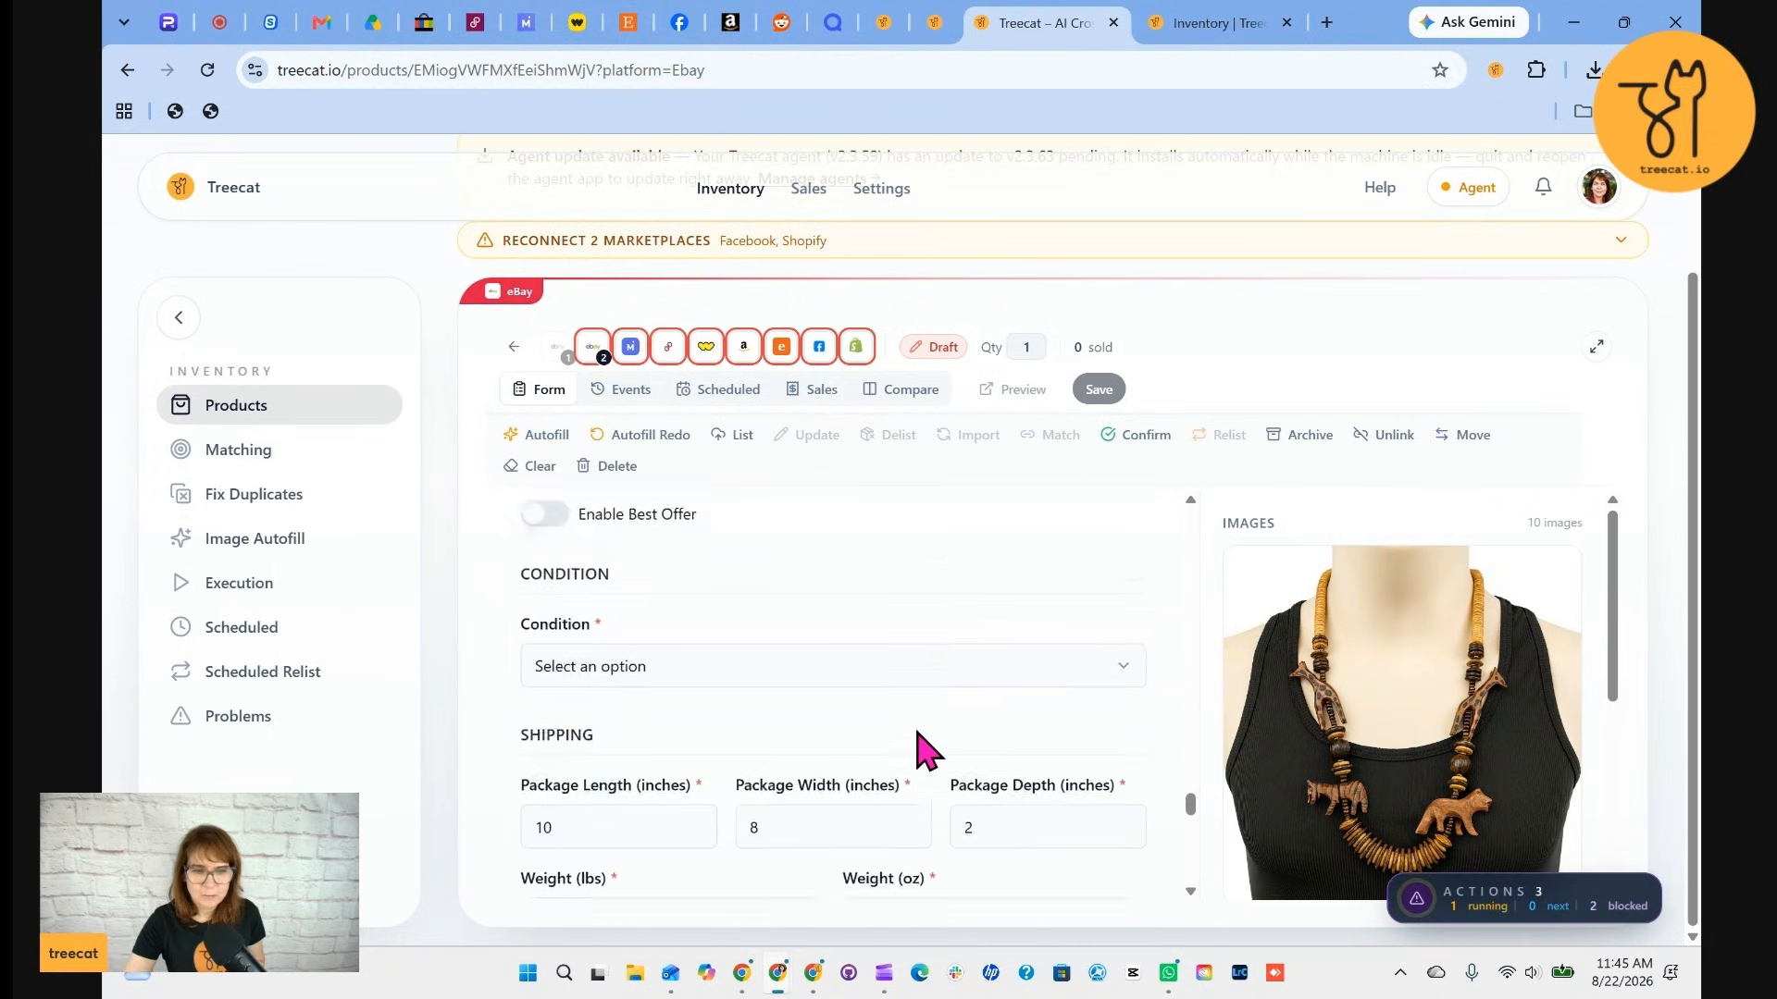
{"action": "scroll", "coordinate": [923, 750], "scroll_direction": "down", "scroll_amount": 2}
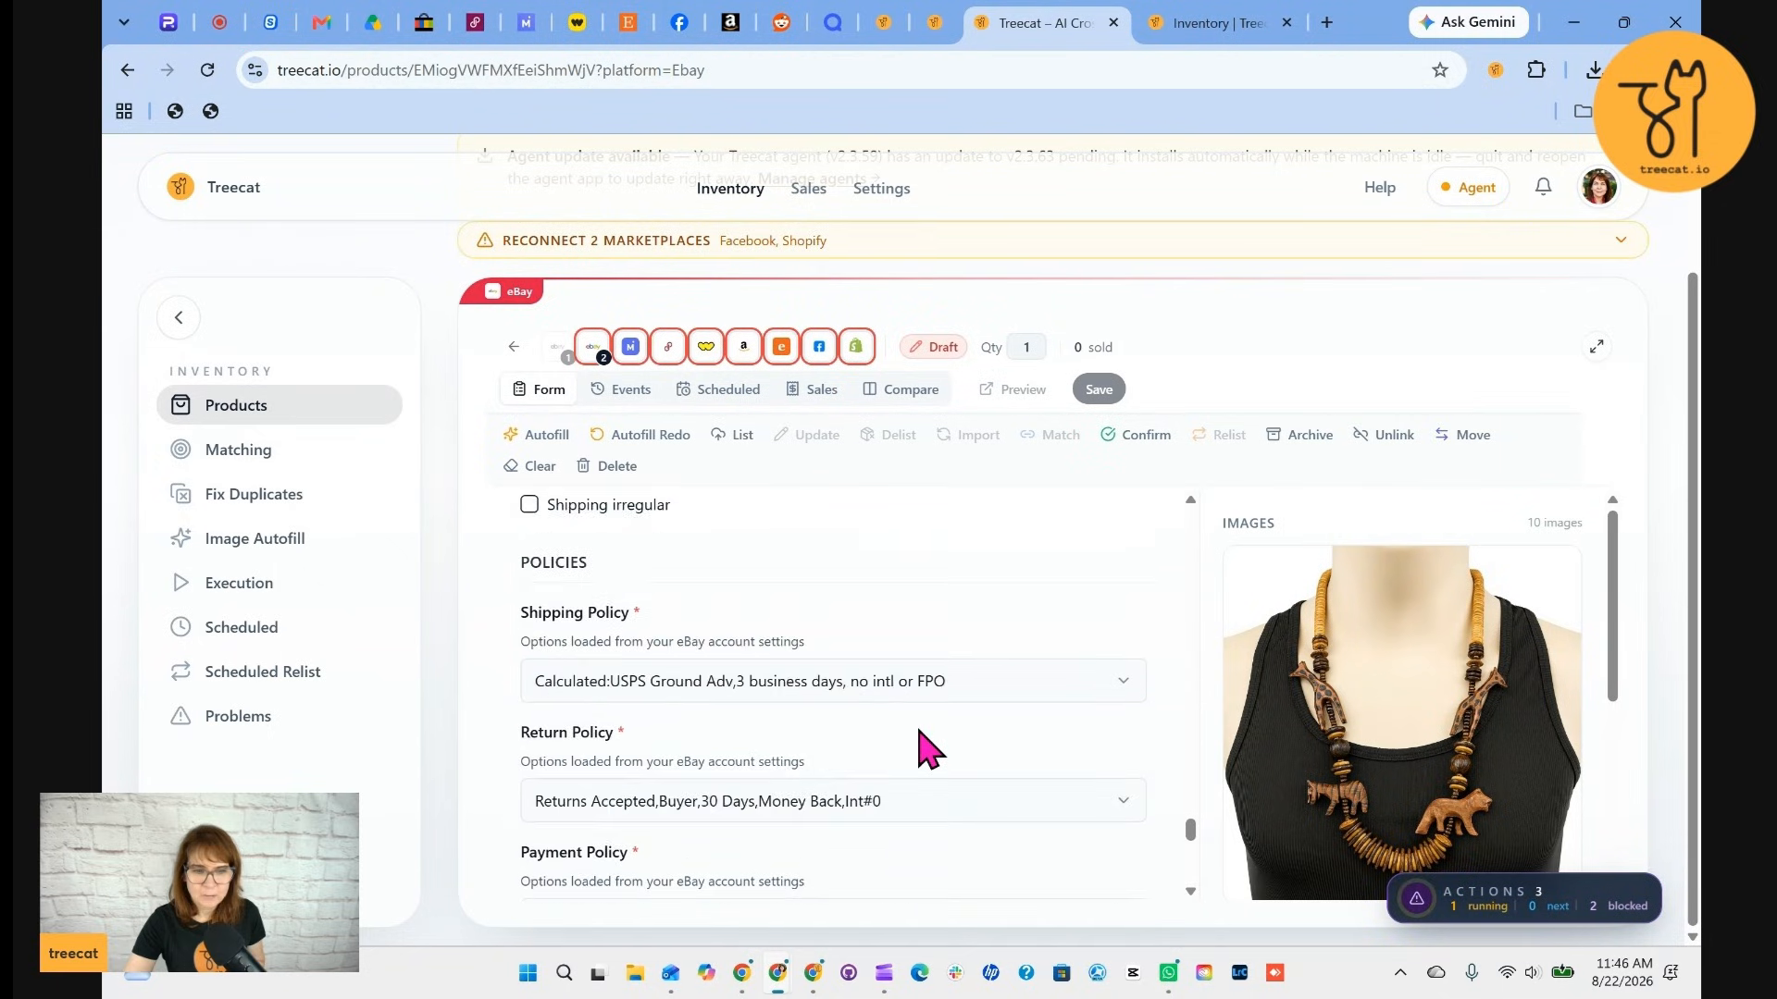
{"action": "scroll", "coordinate": [923, 750], "scroll_direction": "down", "scroll_amount": 4}
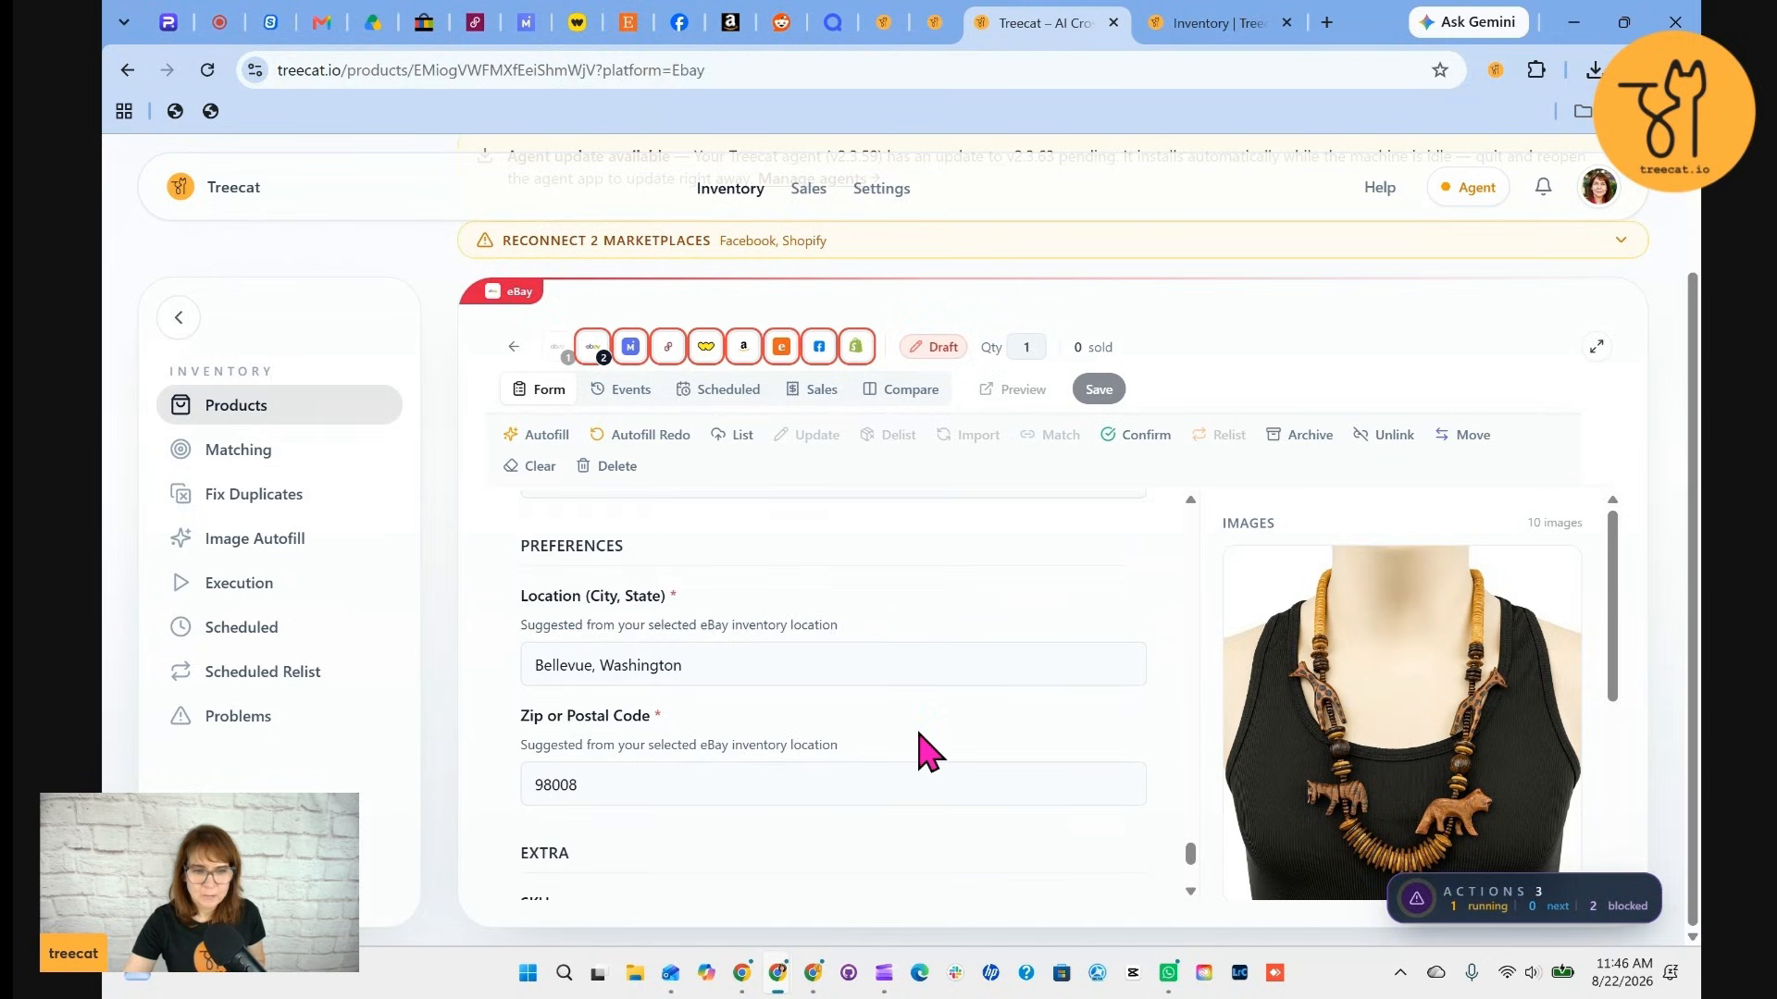
{"action": "scroll", "coordinate": [923, 754], "scroll_direction": "down", "scroll_amount": 3}
{"action": "scroll", "coordinate": [924, 735], "scroll_direction": "up", "scroll_amount": 10}
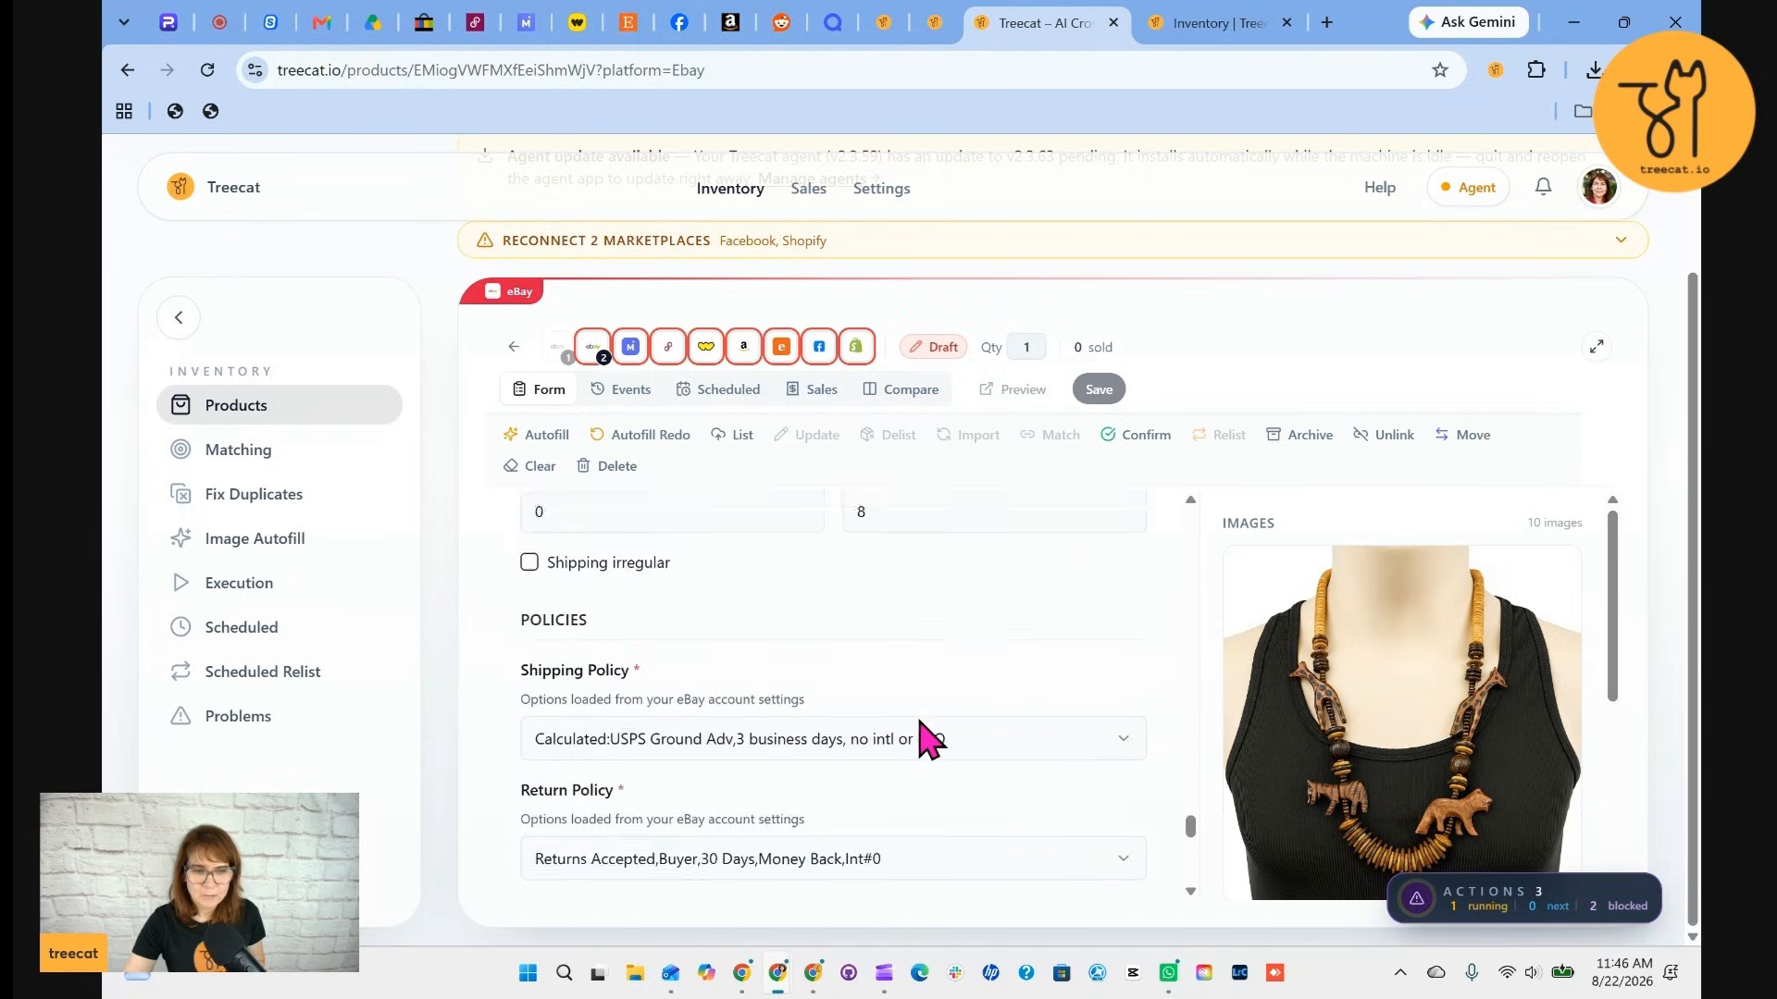
Switch to the Mercari listing and set its condition to Good
{"action": "left_click", "coordinate": [630, 346]}
{"action": "scroll", "coordinate": [908, 633], "scroll_direction": "up", "scroll_amount": 6}
{"action": "scroll", "coordinate": [911, 652], "scroll_direction": "down", "scroll_amount": 3}
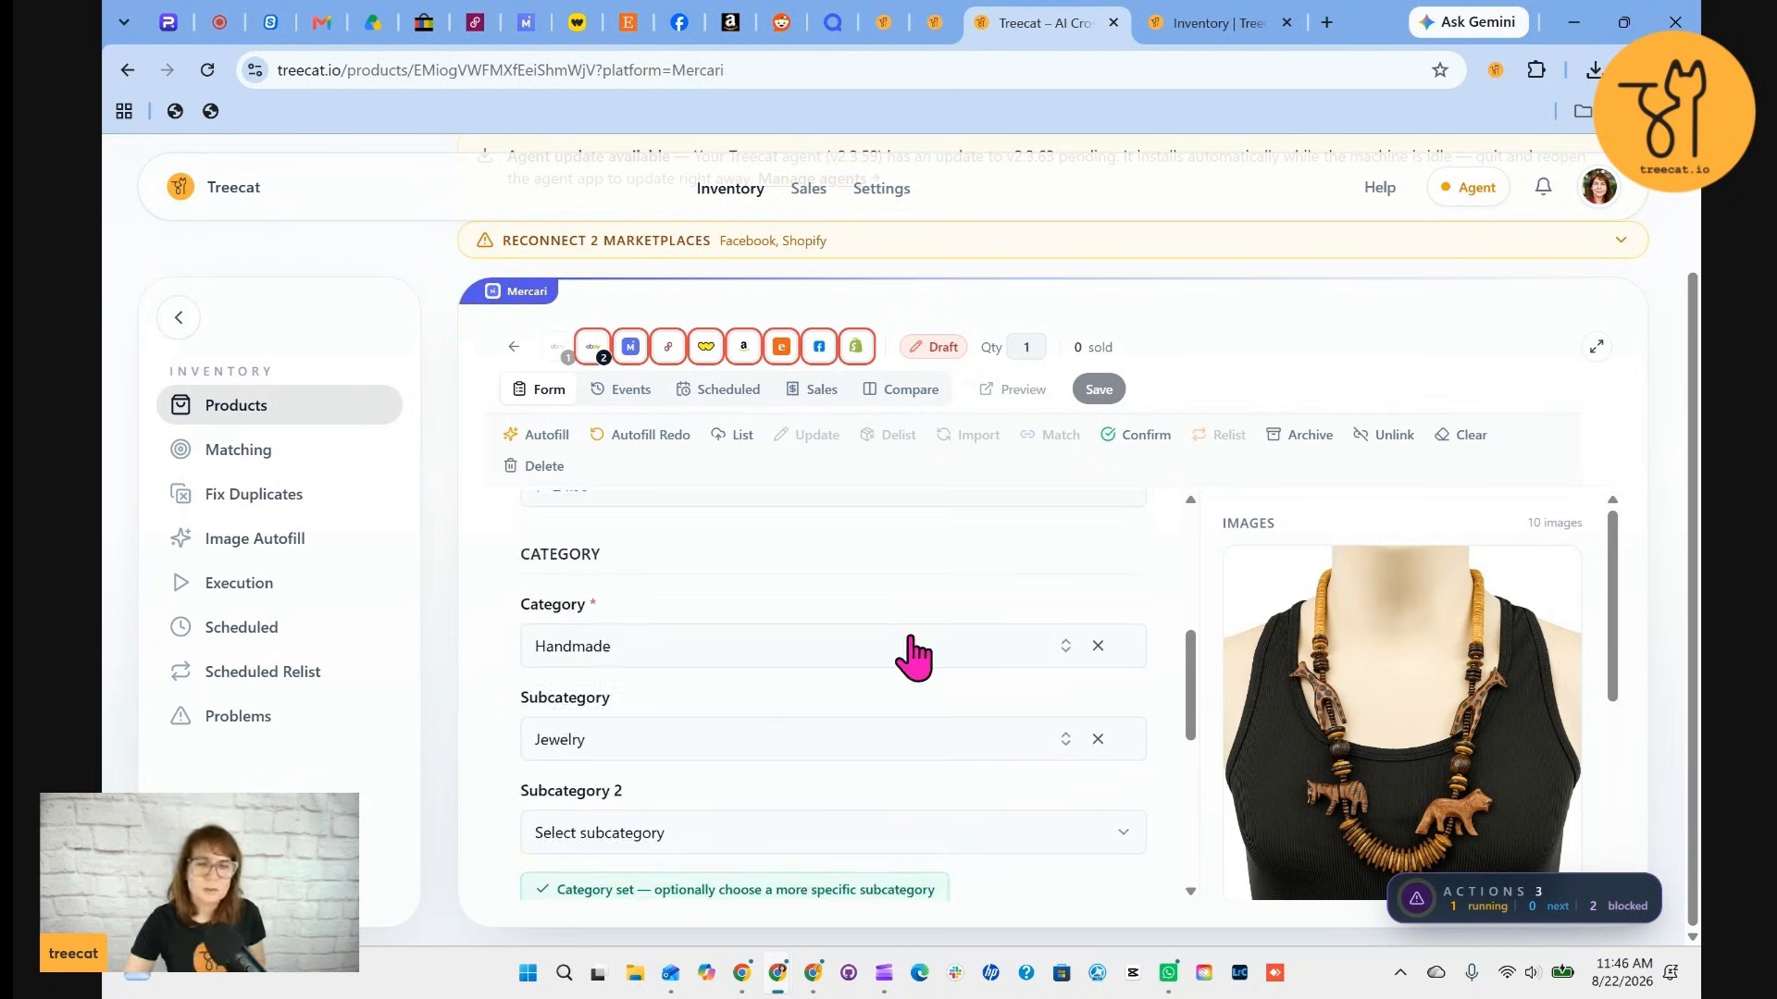
{"action": "scroll", "coordinate": [916, 650], "scroll_direction": "down", "scroll_amount": 3}
{"action": "left_click", "coordinate": [783, 754]}
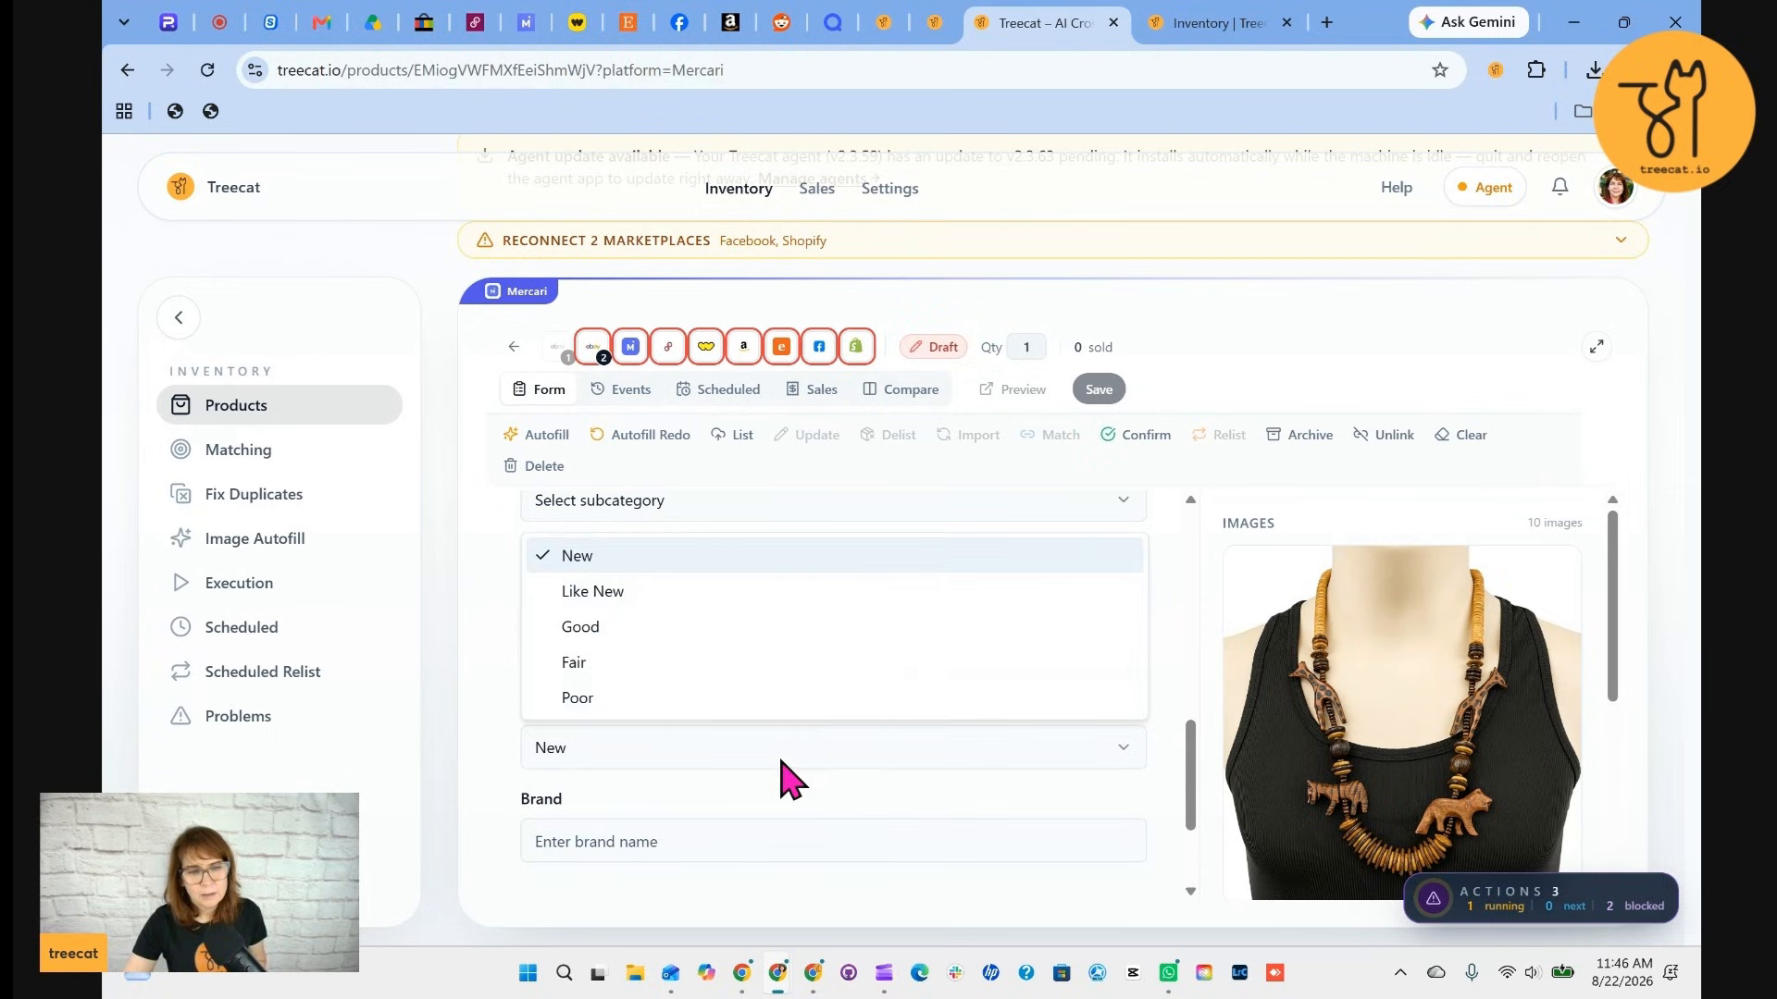
{"action": "left_click", "coordinate": [579, 629]}
Change the Mercari shipping method to a Mercari-provided shipping option
{"action": "scroll", "coordinate": [879, 792], "scroll_direction": "down", "scroll_amount": 2}
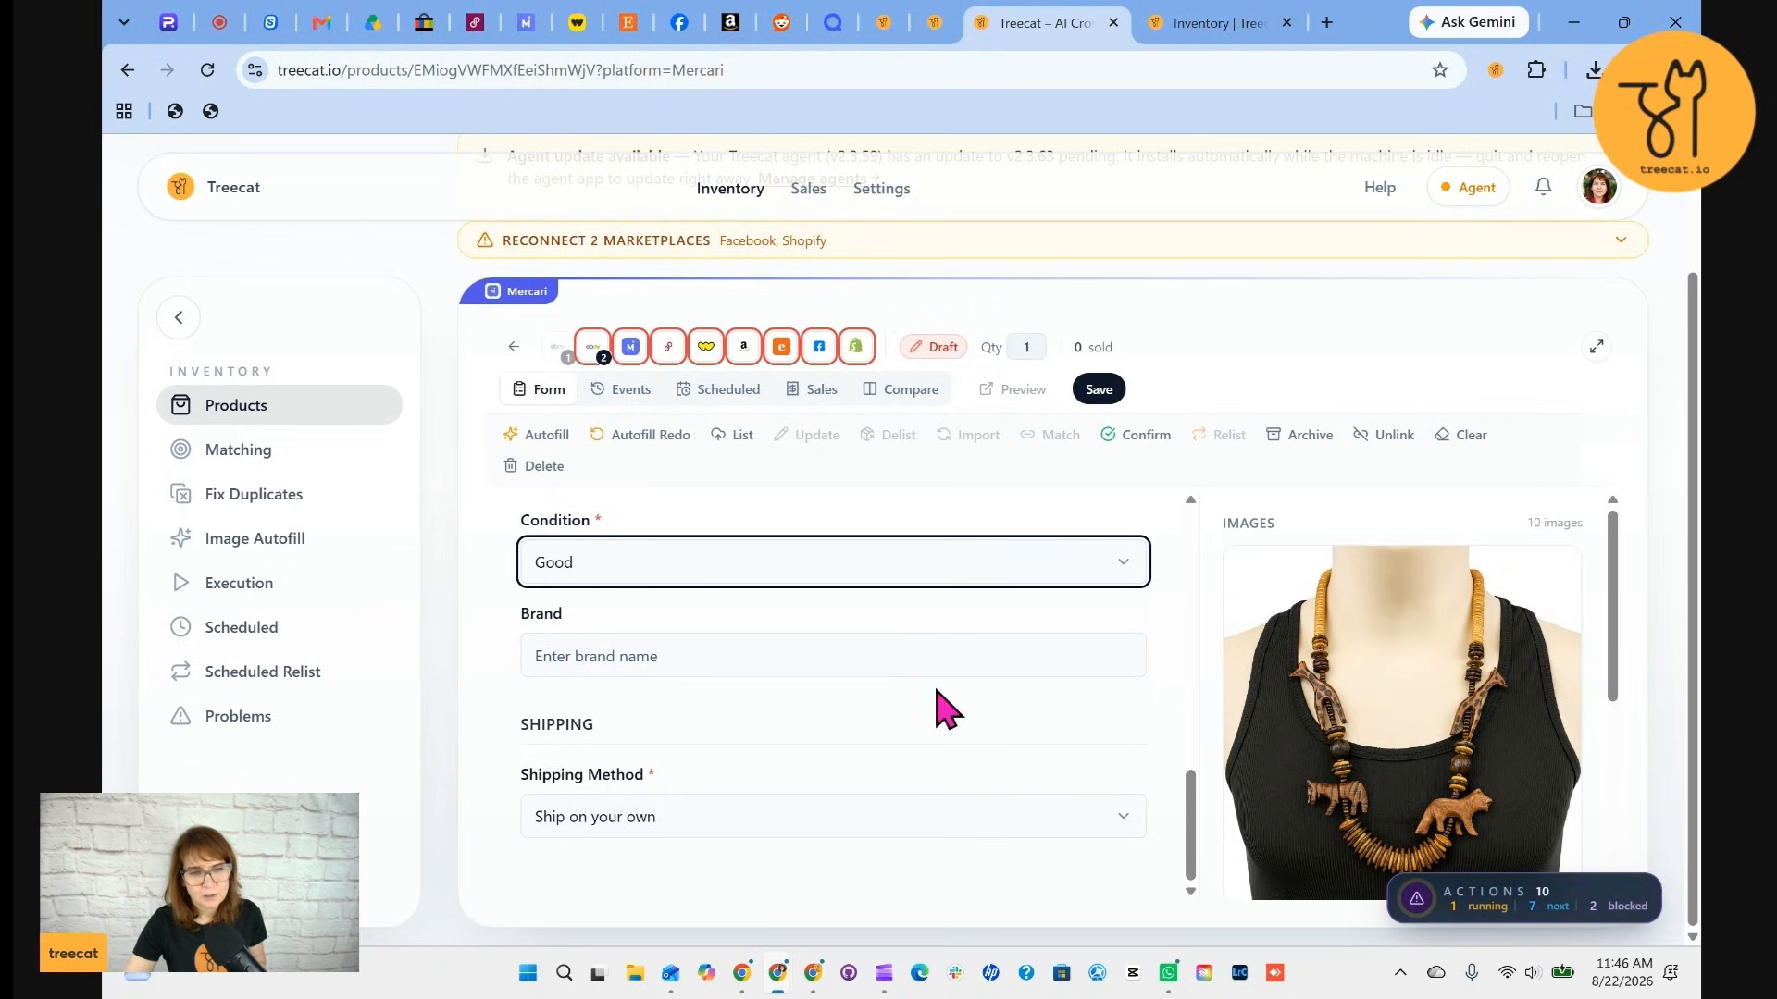
{"action": "left_click", "coordinate": [751, 831]}
{"action": "left_click", "coordinate": [620, 875]}
Enter the Mercari item weight as 7 oz and dimensions 8 x 6 x 3, then save
{"action": "scroll", "coordinate": [1106, 750], "scroll_direction": "down", "scroll_amount": 5}
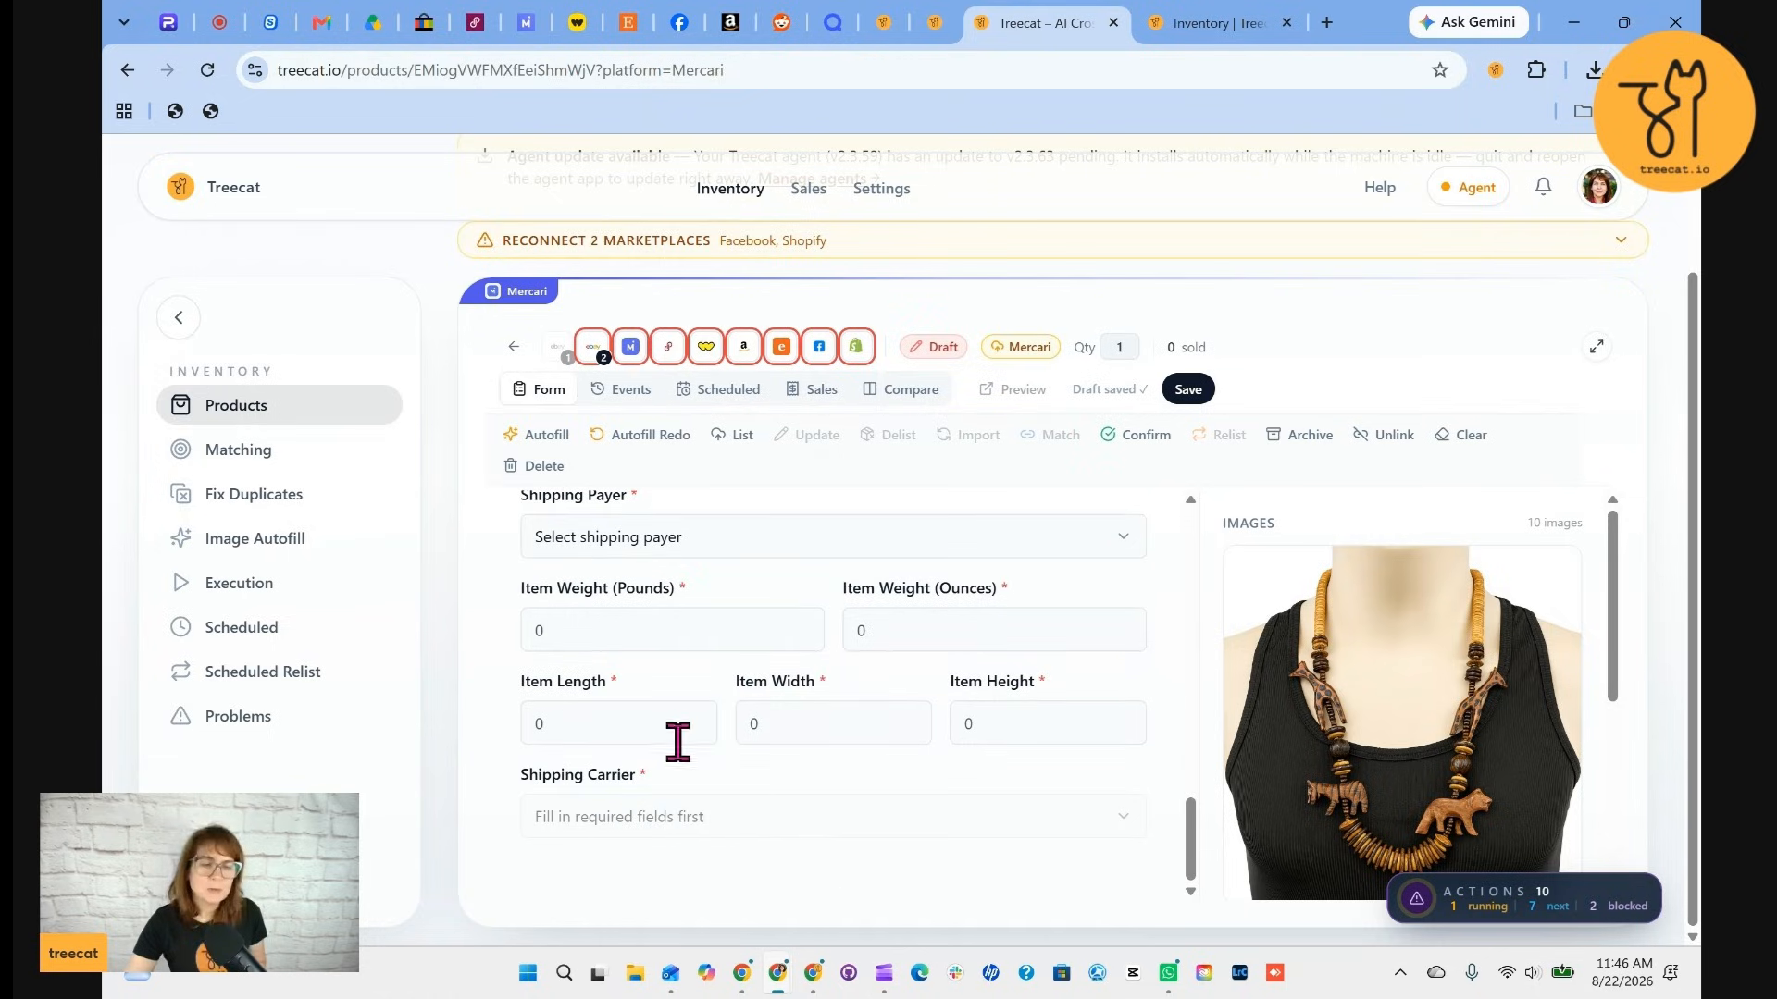
{"action": "left_click", "coordinate": [893, 622]}
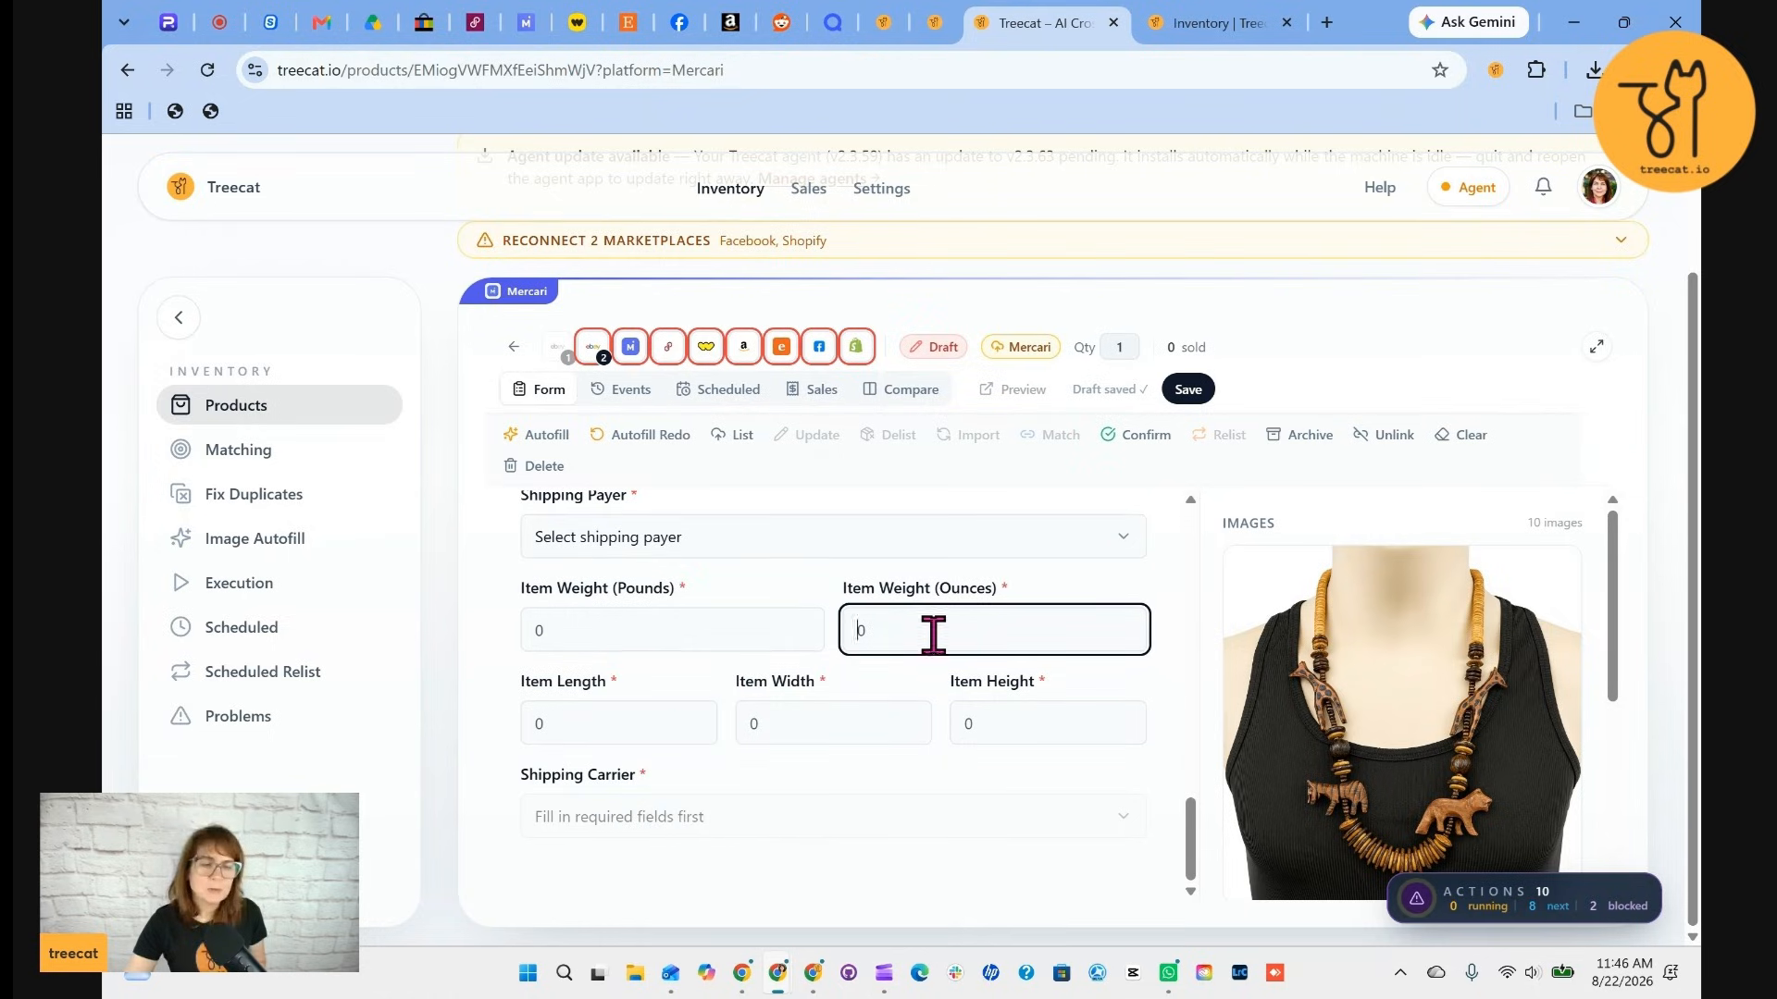
{"action": "left_click", "coordinate": [521, 727]}
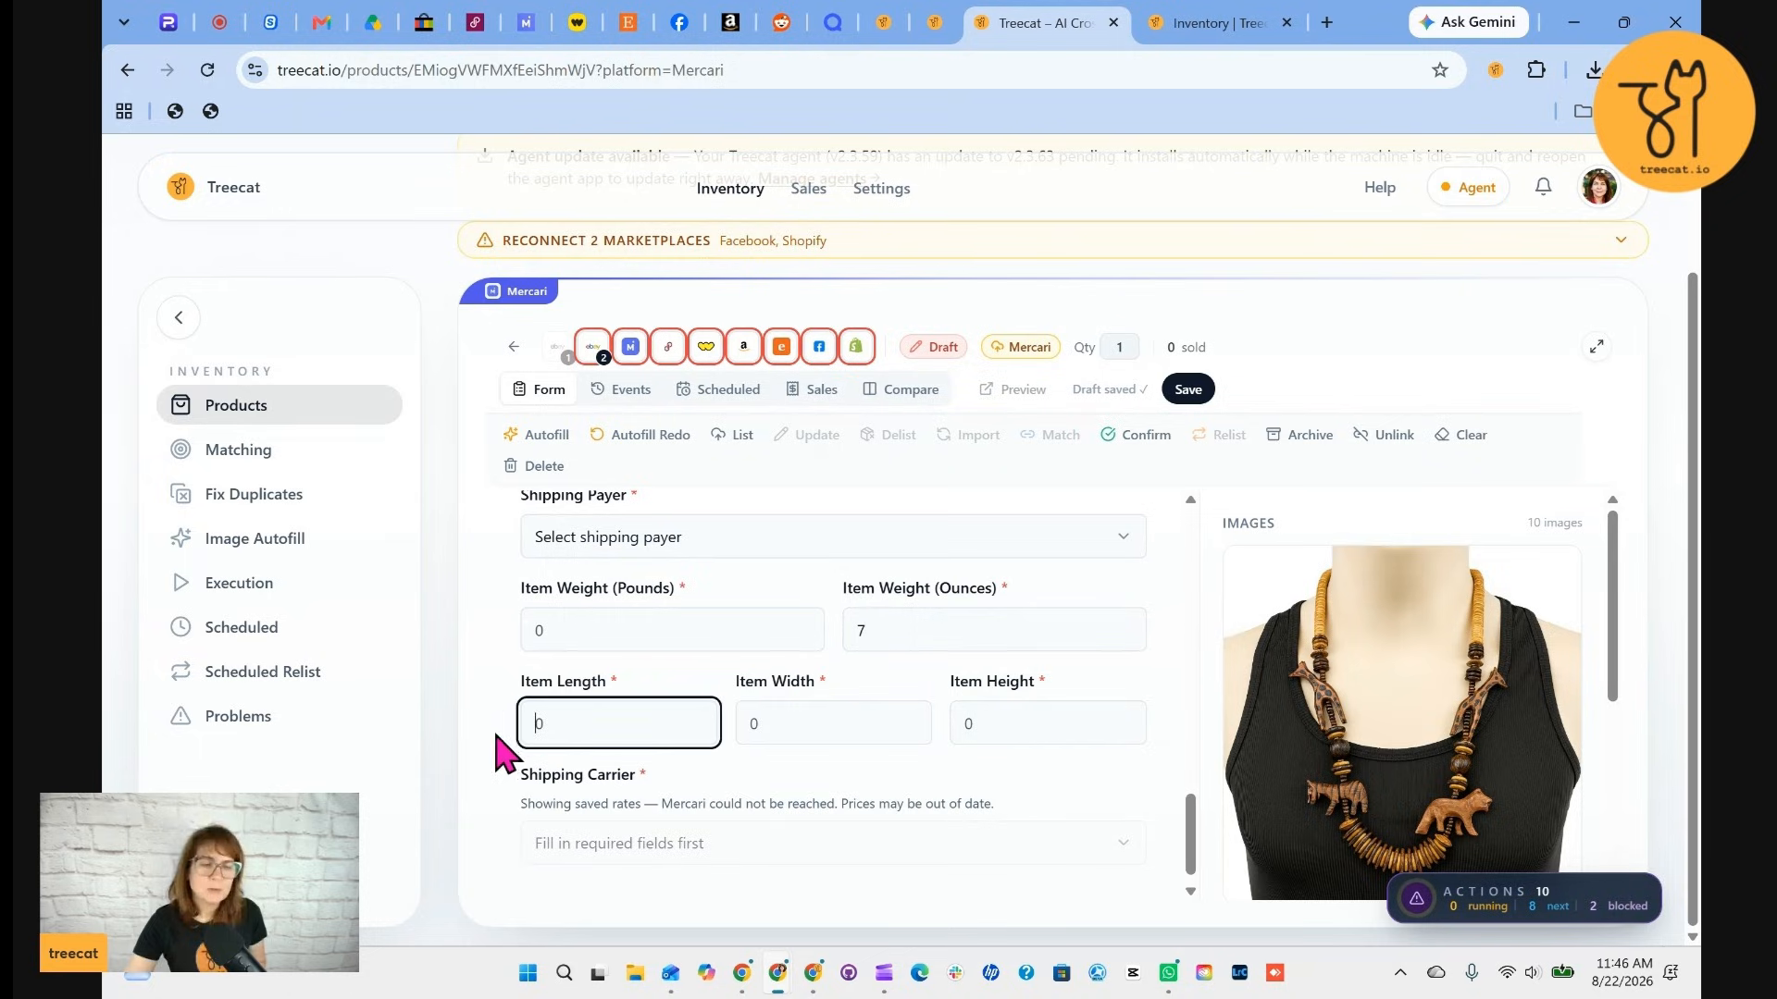
{"action": "type", "text": "8"}
{"action": "left_click", "coordinate": [783, 731]}
{"action": "type", "text": "6"}
{"action": "left_click", "coordinate": [958, 722]}
{"action": "type", "text": "3"}
{"action": "scroll", "coordinate": [1018, 666], "scroll_direction": "down", "scroll_amount": 1}
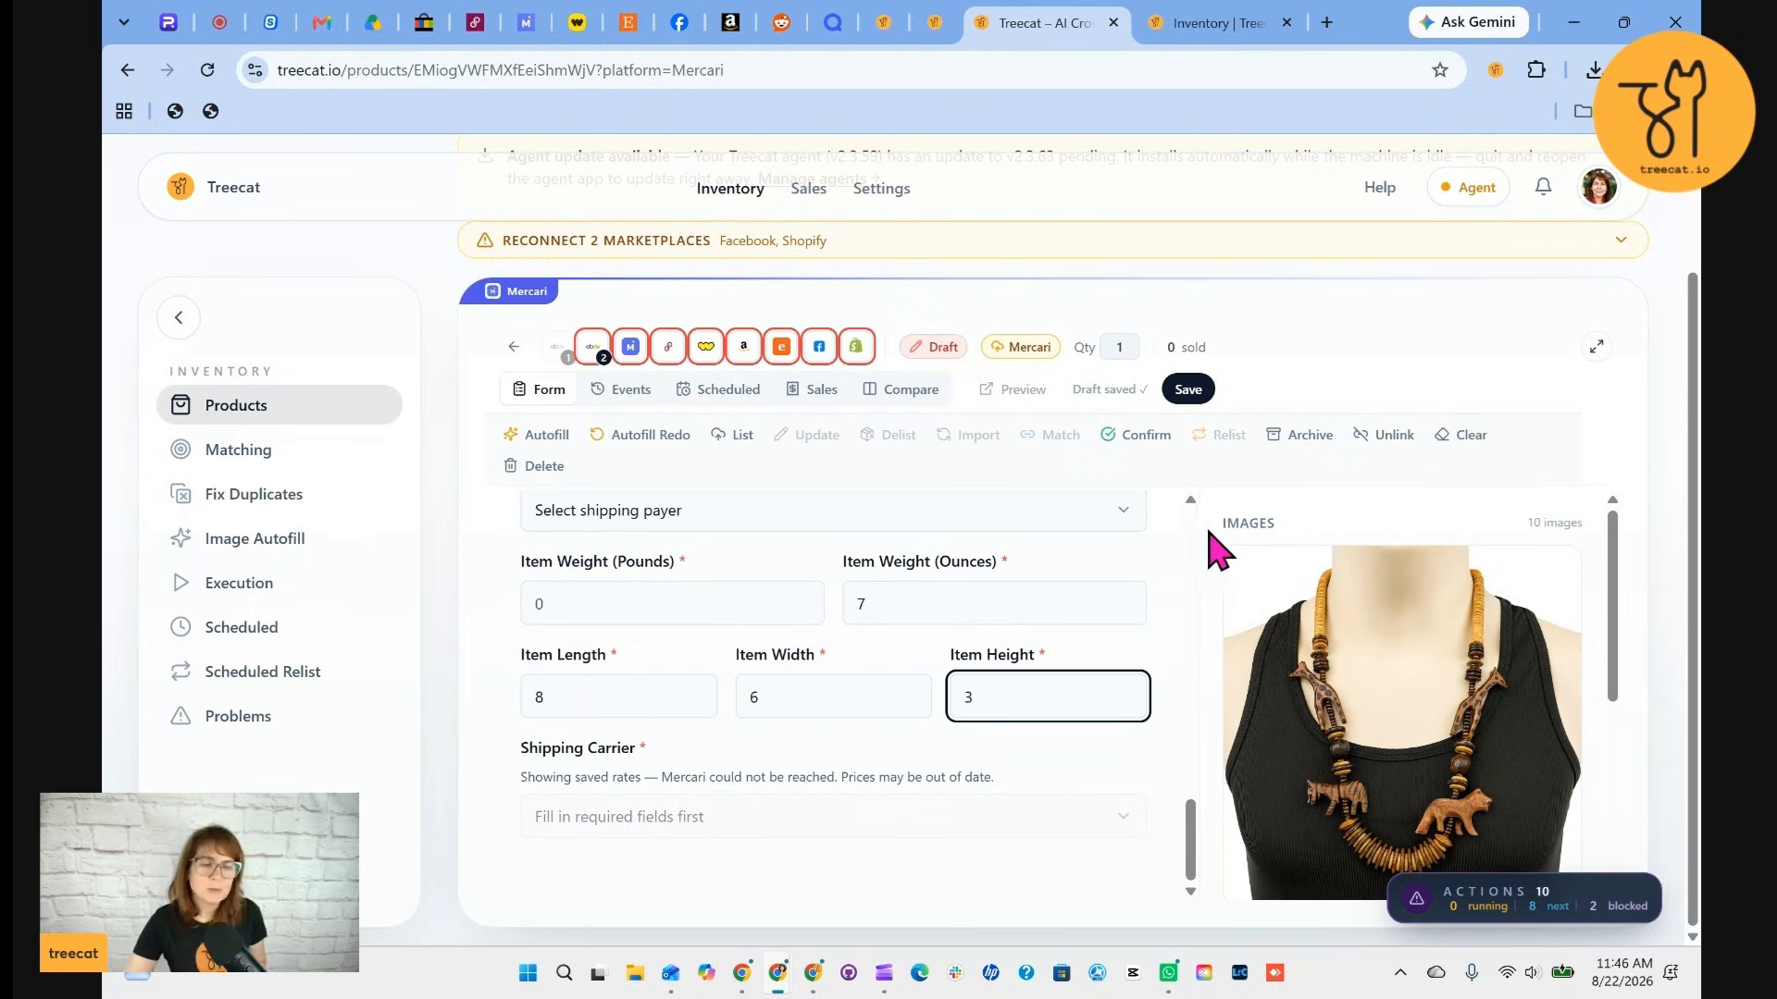
{"action": "left_click", "coordinate": [1188, 390]}
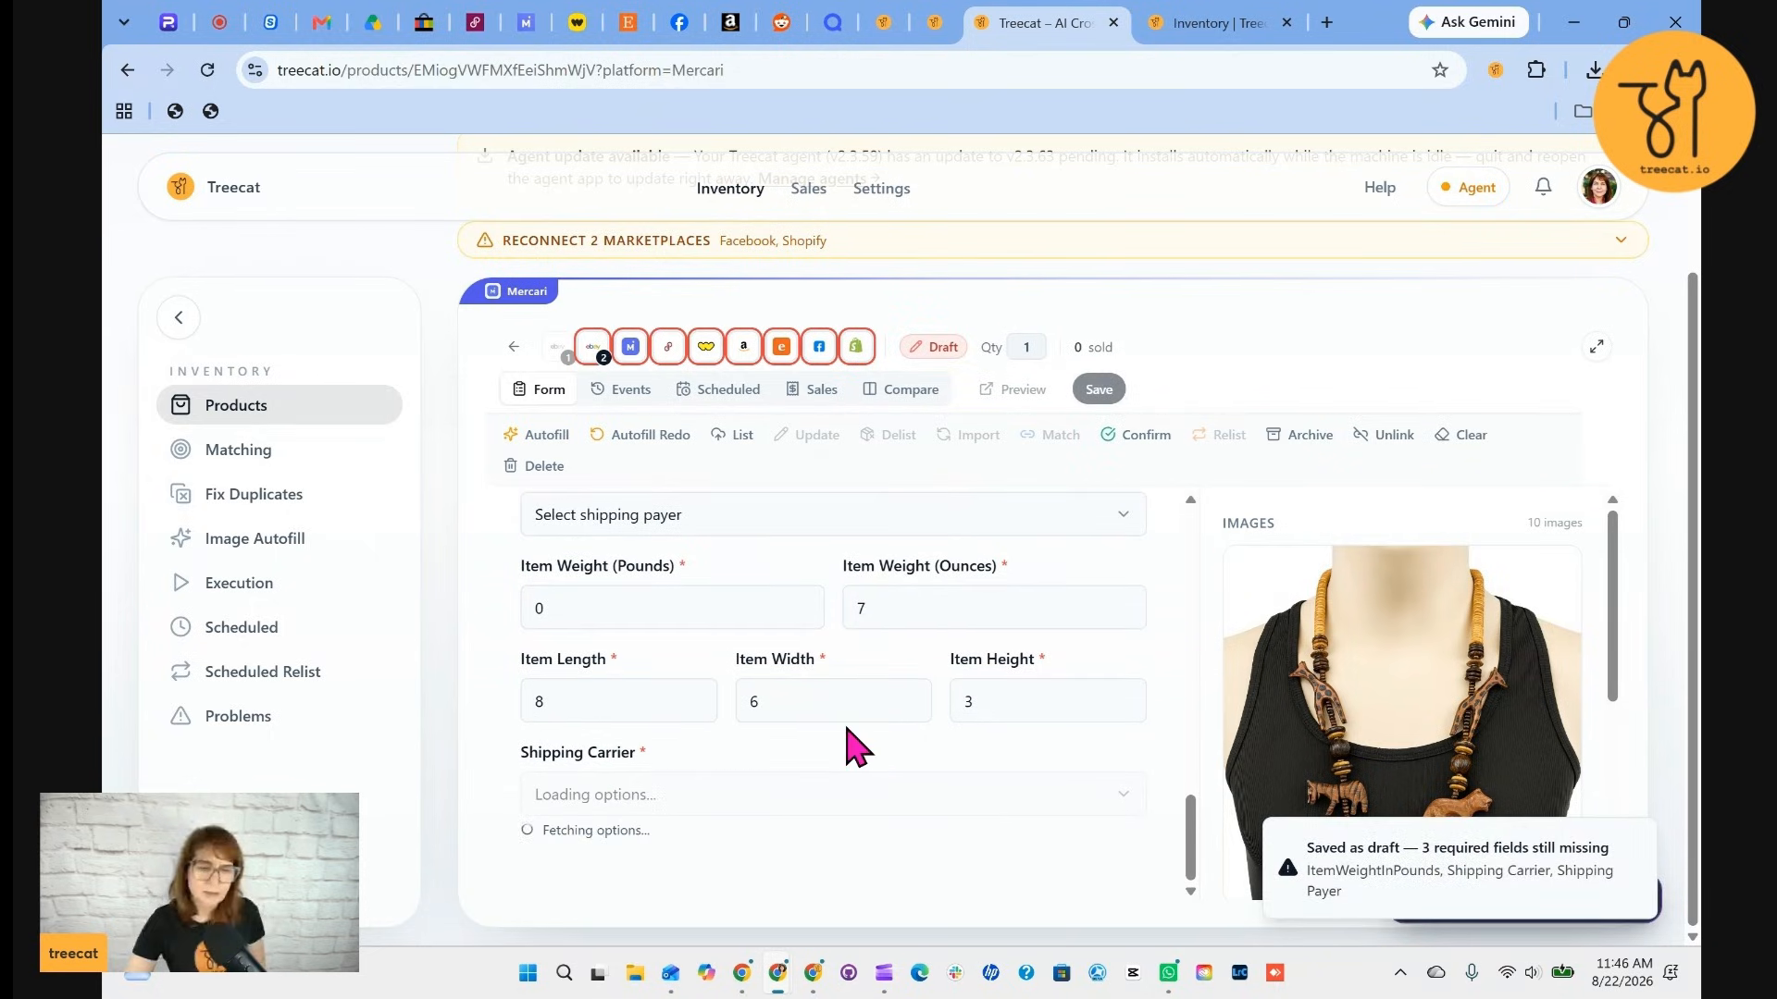
Select USPS Ground Advantage as the Mercari shipping carrier and save the listing
{"action": "scroll", "coordinate": [847, 731], "scroll_direction": "down", "scroll_amount": 1}
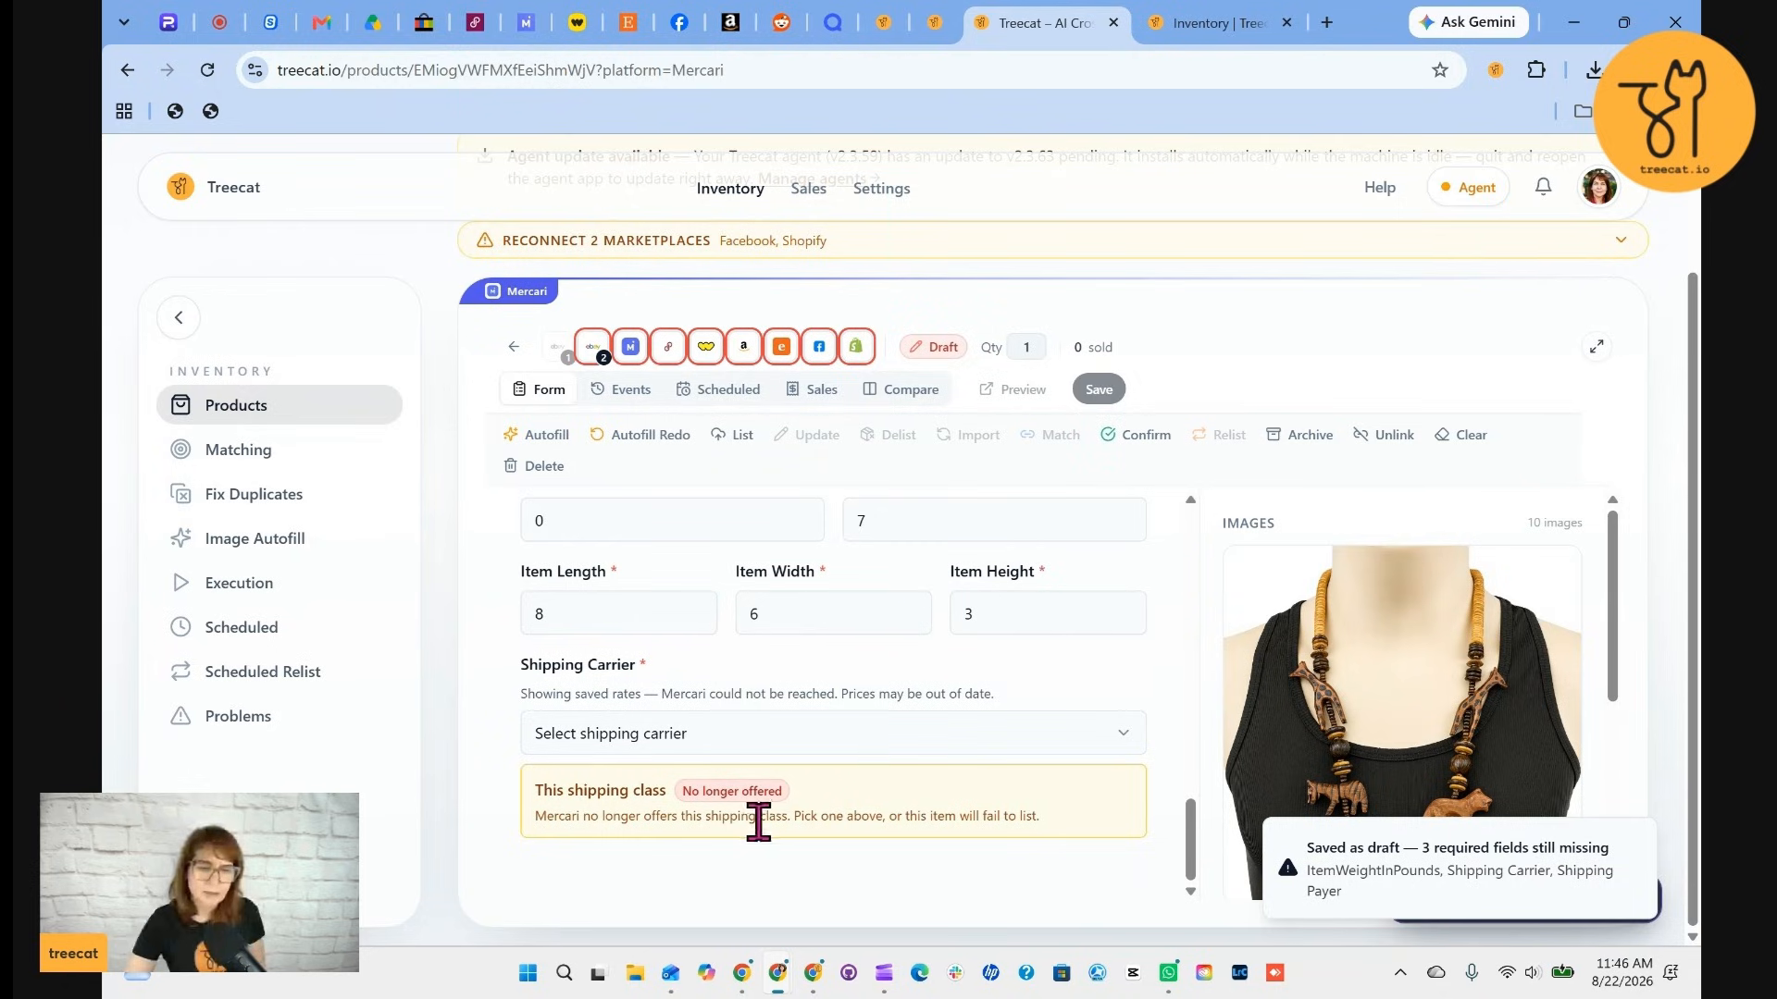
{"action": "left_click", "coordinate": [666, 740]}
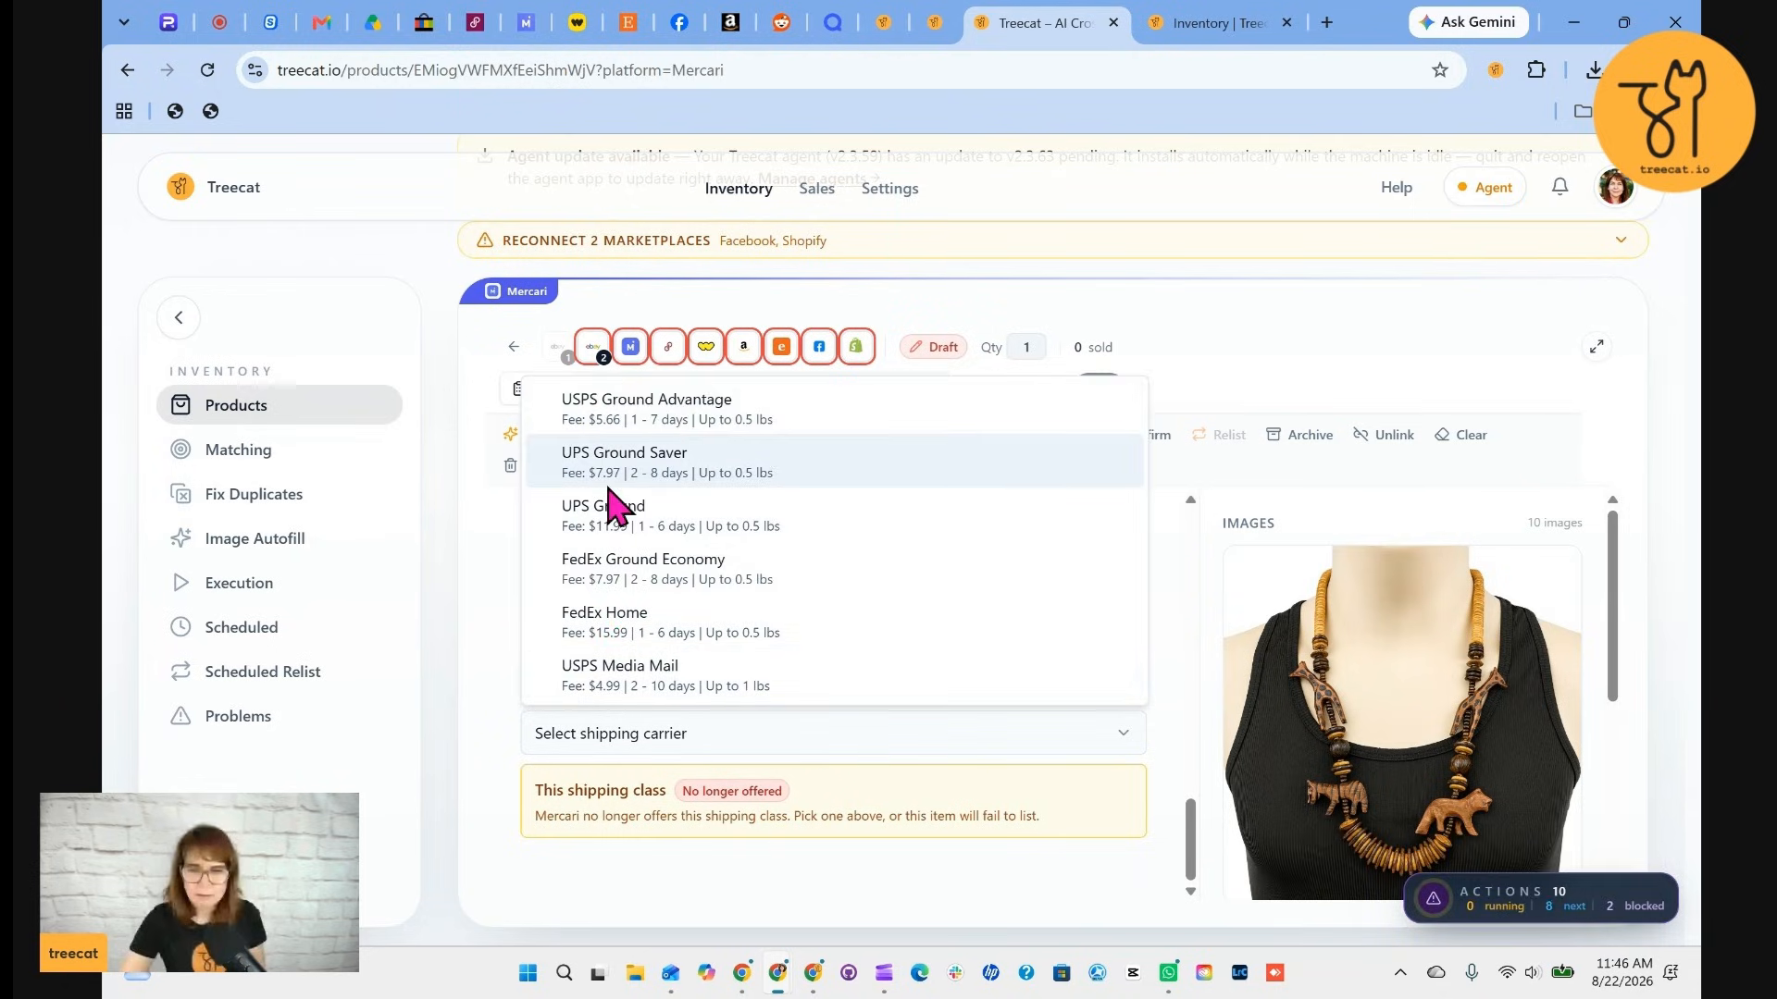
{"action": "left_click", "coordinate": [659, 412]}
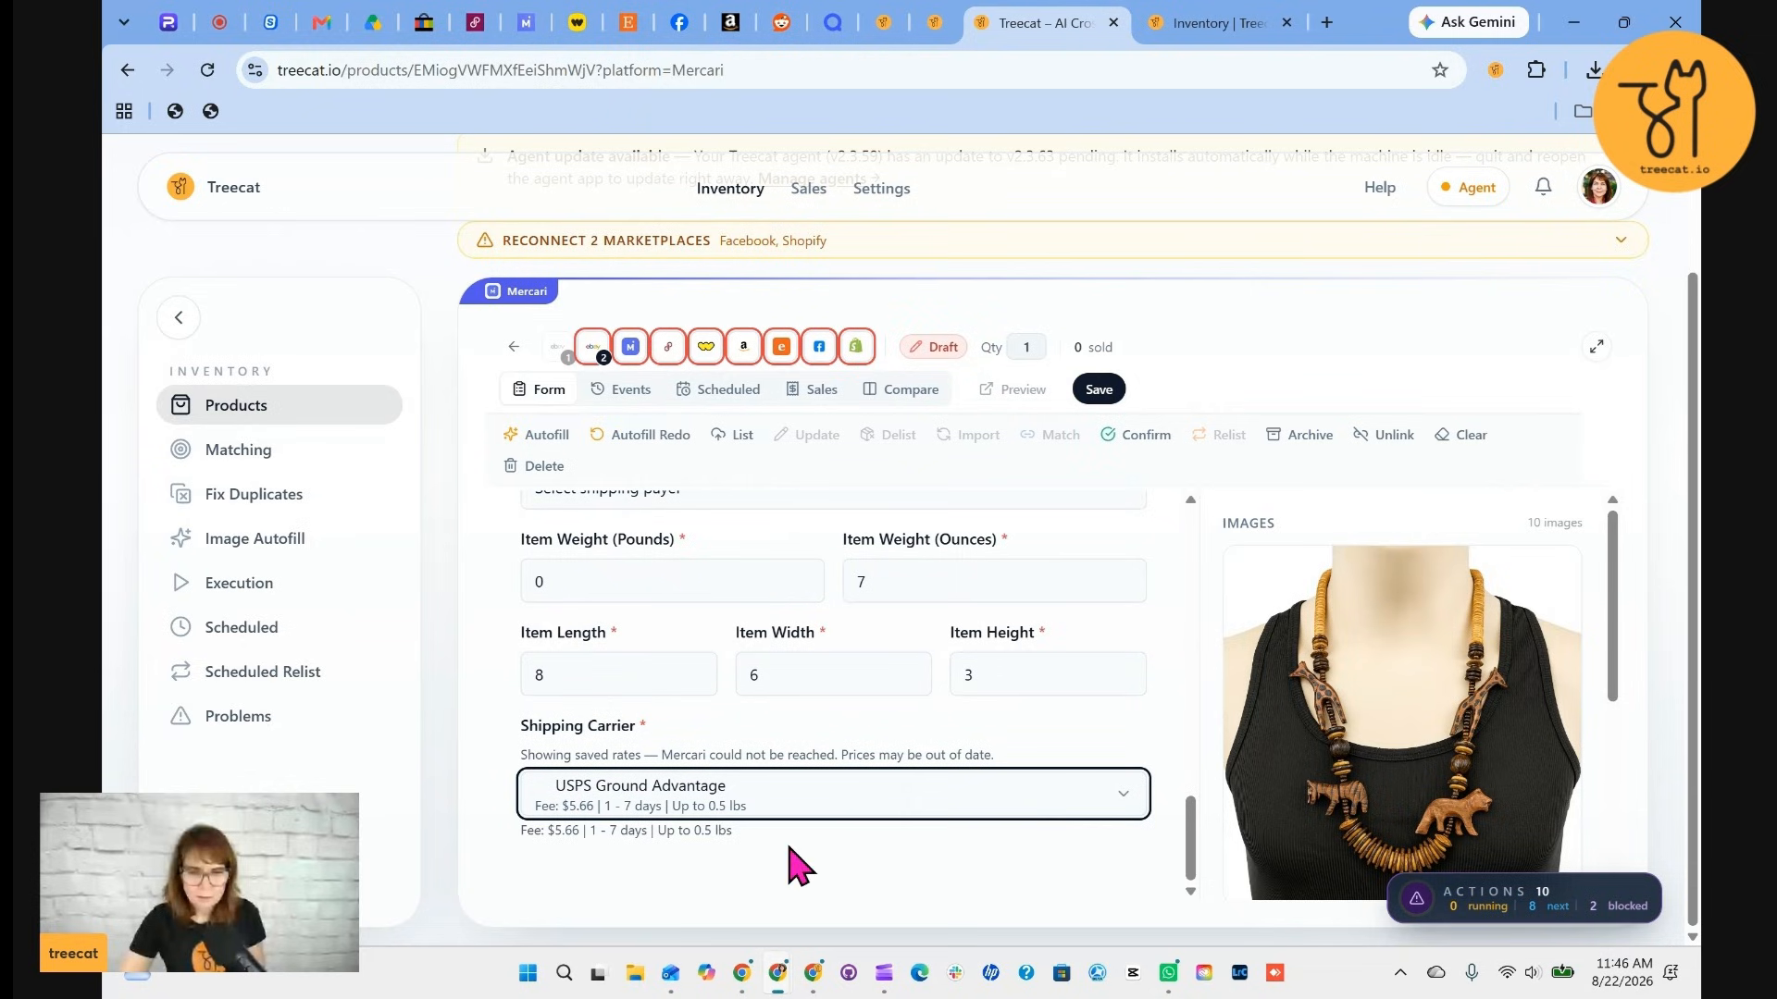
{"action": "left_click", "coordinate": [1098, 389]}
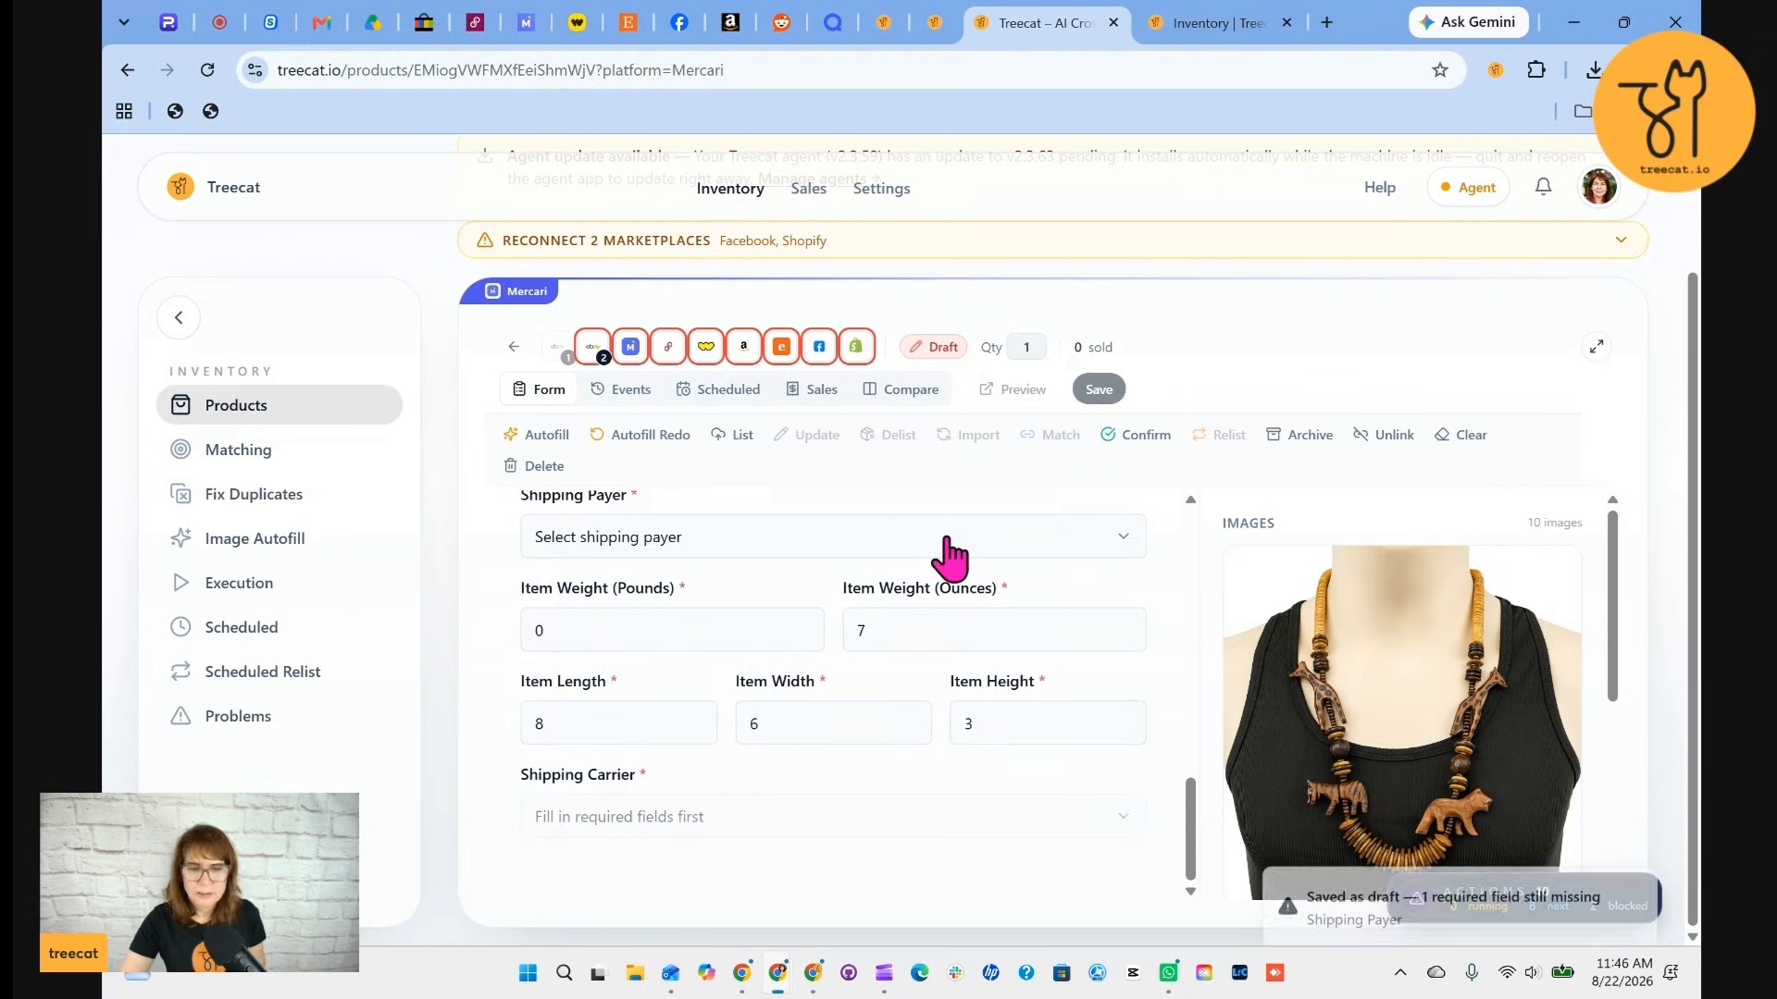
Switch to the Poshmark listing, set its original price to $56 and save
{"action": "left_click", "coordinate": [668, 348]}
{"action": "scroll", "coordinate": [742, 731], "scroll_direction": "up", "scroll_amount": 5}
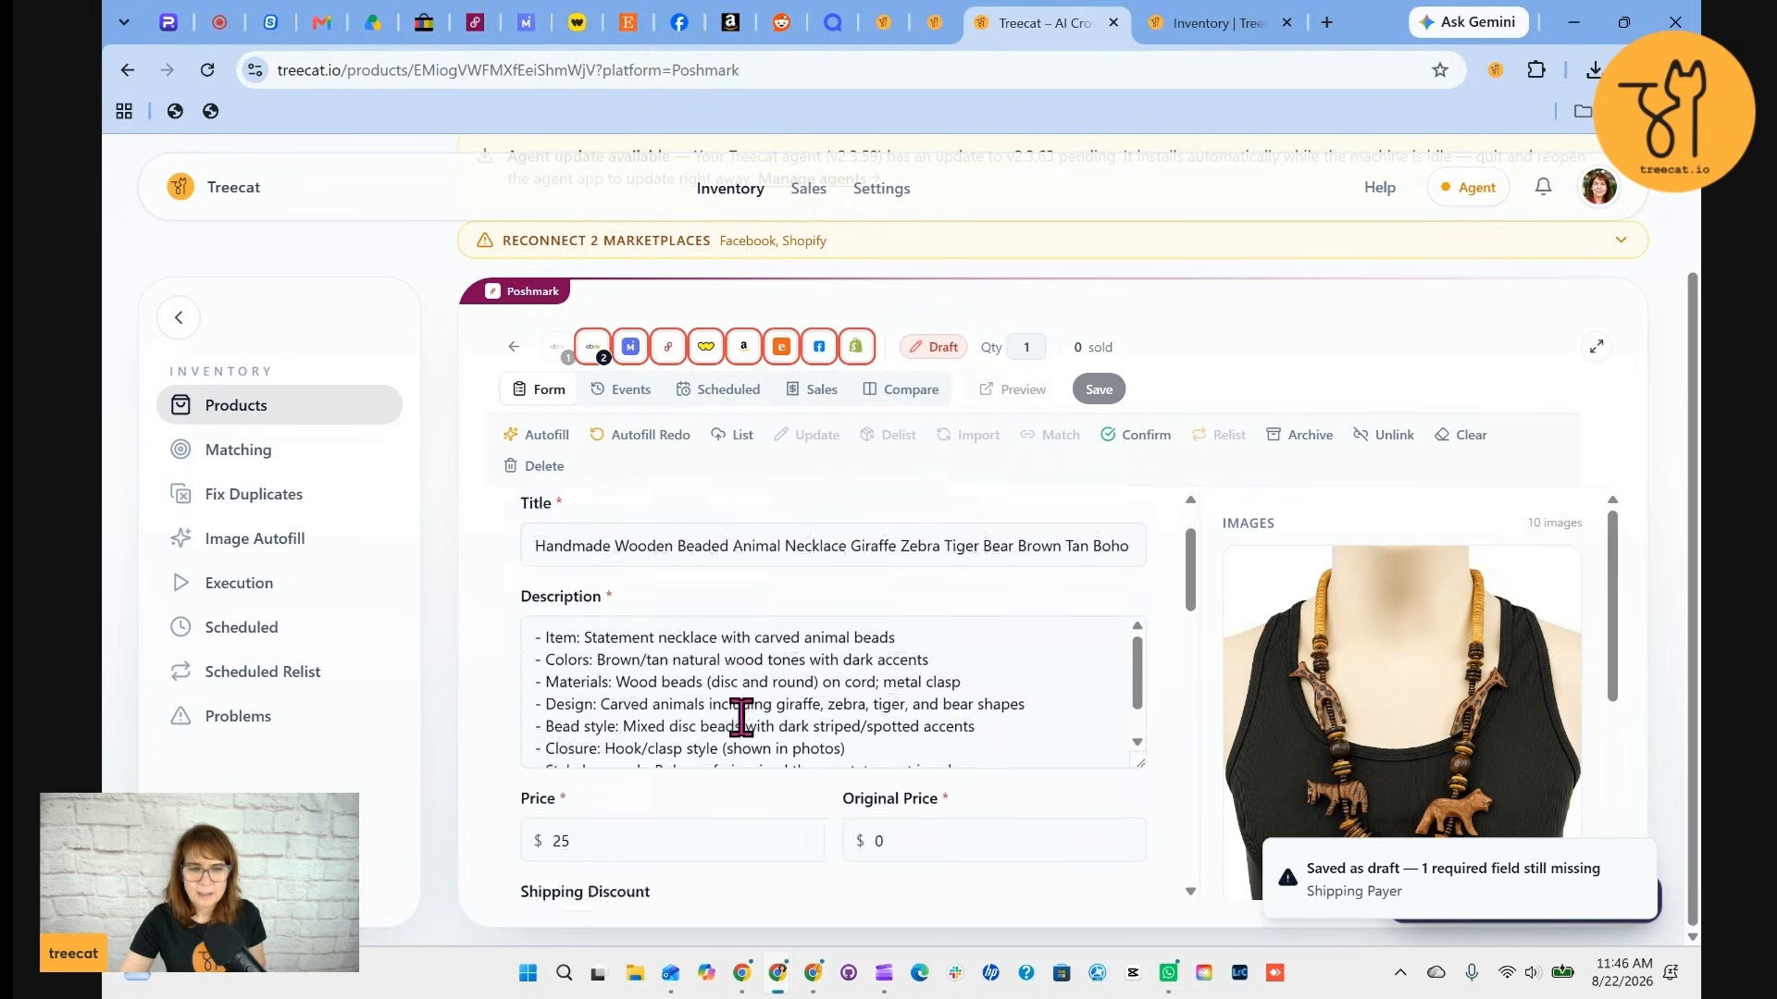
{"action": "scroll", "coordinate": [925, 750], "scroll_direction": "down", "scroll_amount": 6}
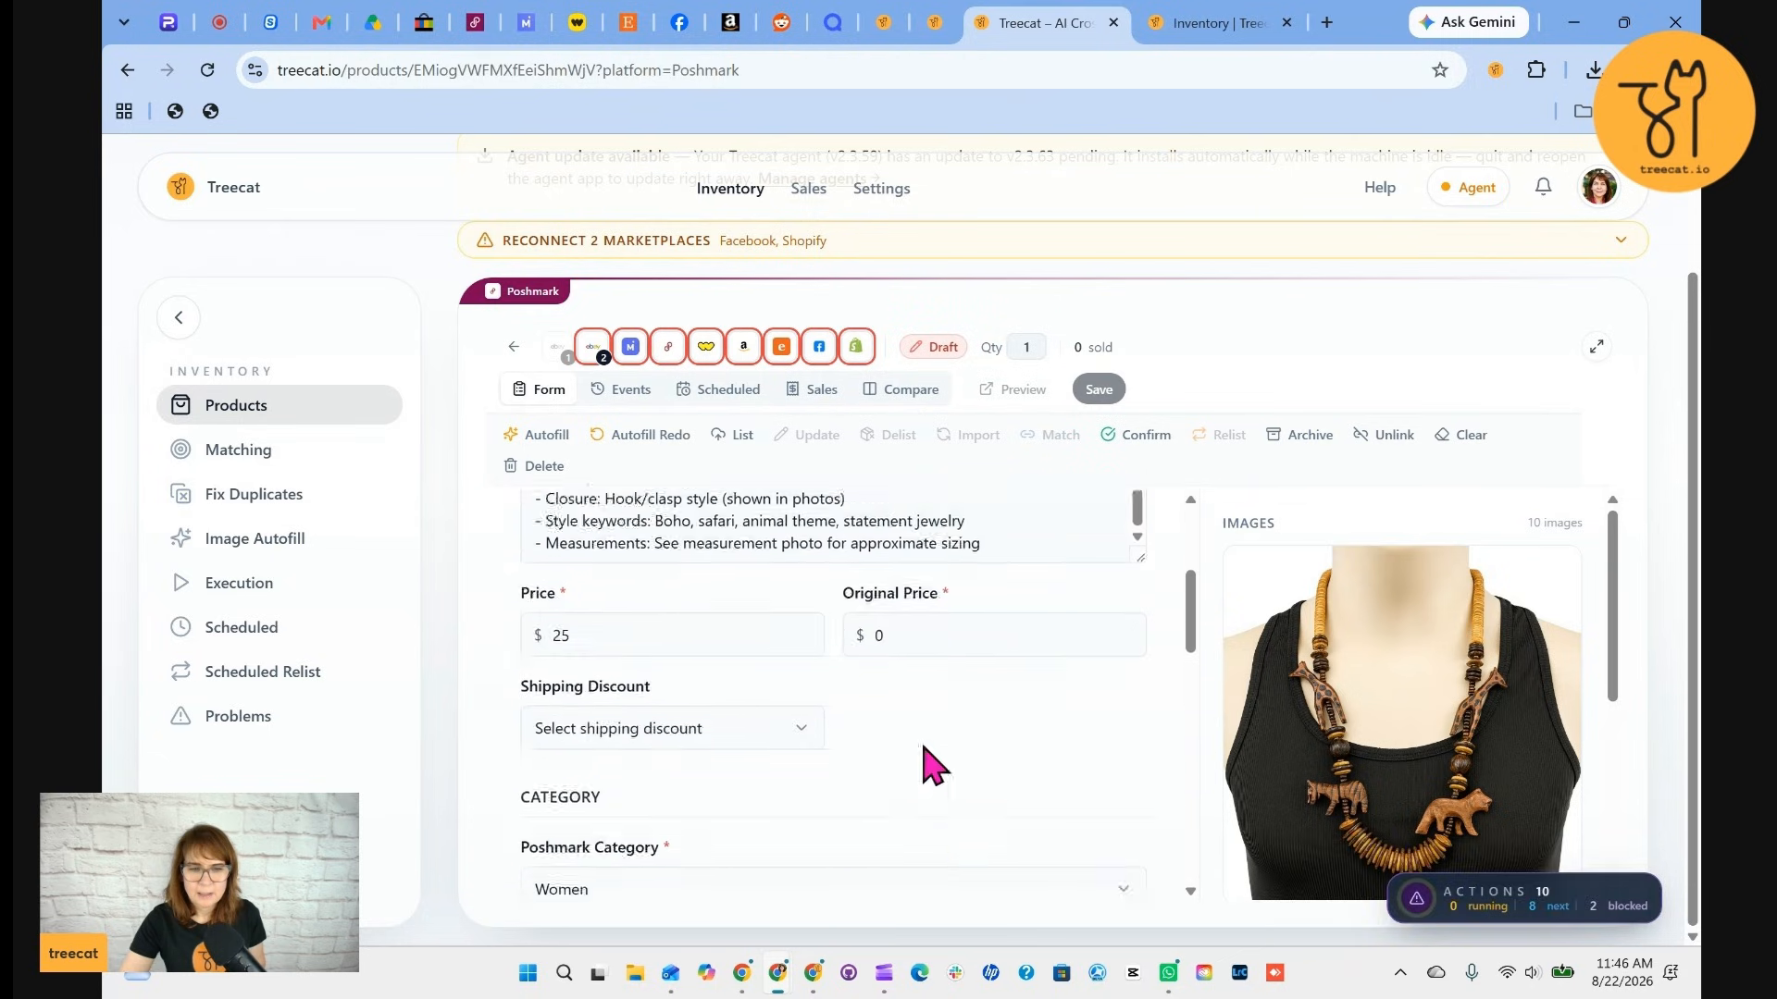
{"action": "scroll", "coordinate": [951, 634], "scroll_direction": "down", "scroll_amount": 1}
{"action": "scroll", "coordinate": [904, 595], "scroll_direction": "up", "scroll_amount": 2}
{"action": "left_click", "coordinate": [865, 606]}
{"action": "type", "text": "56"}
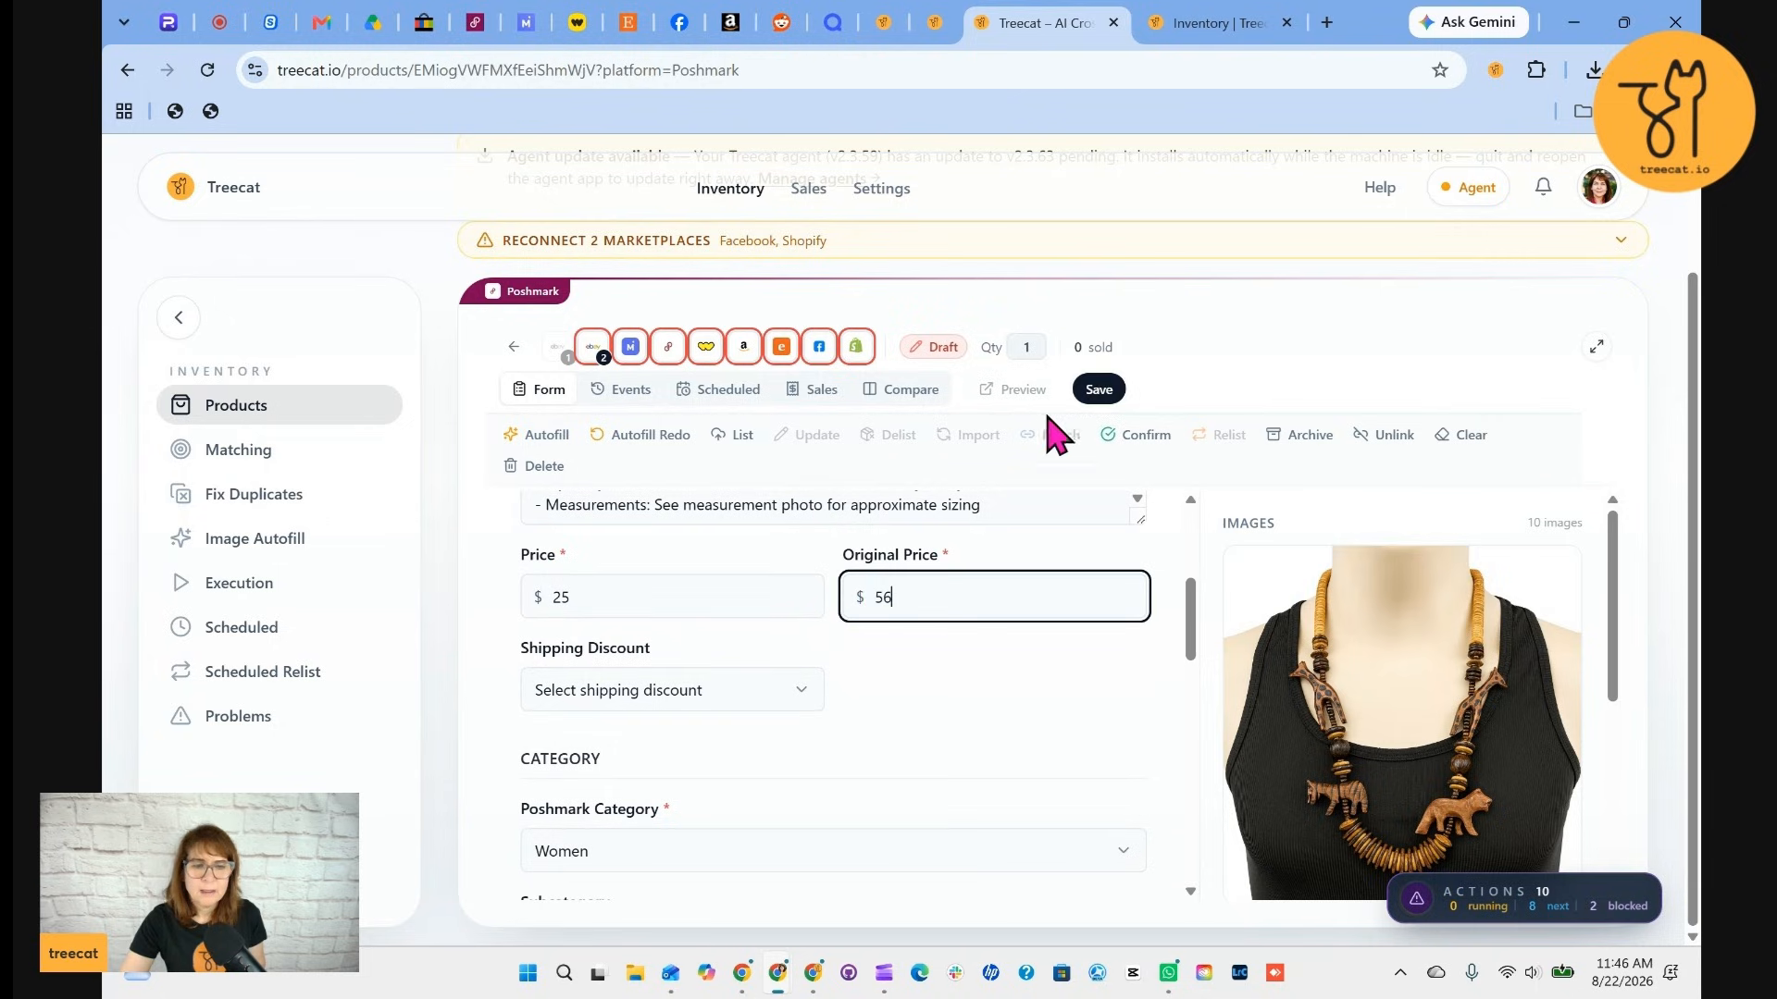
{"action": "left_click", "coordinate": [1098, 389]}
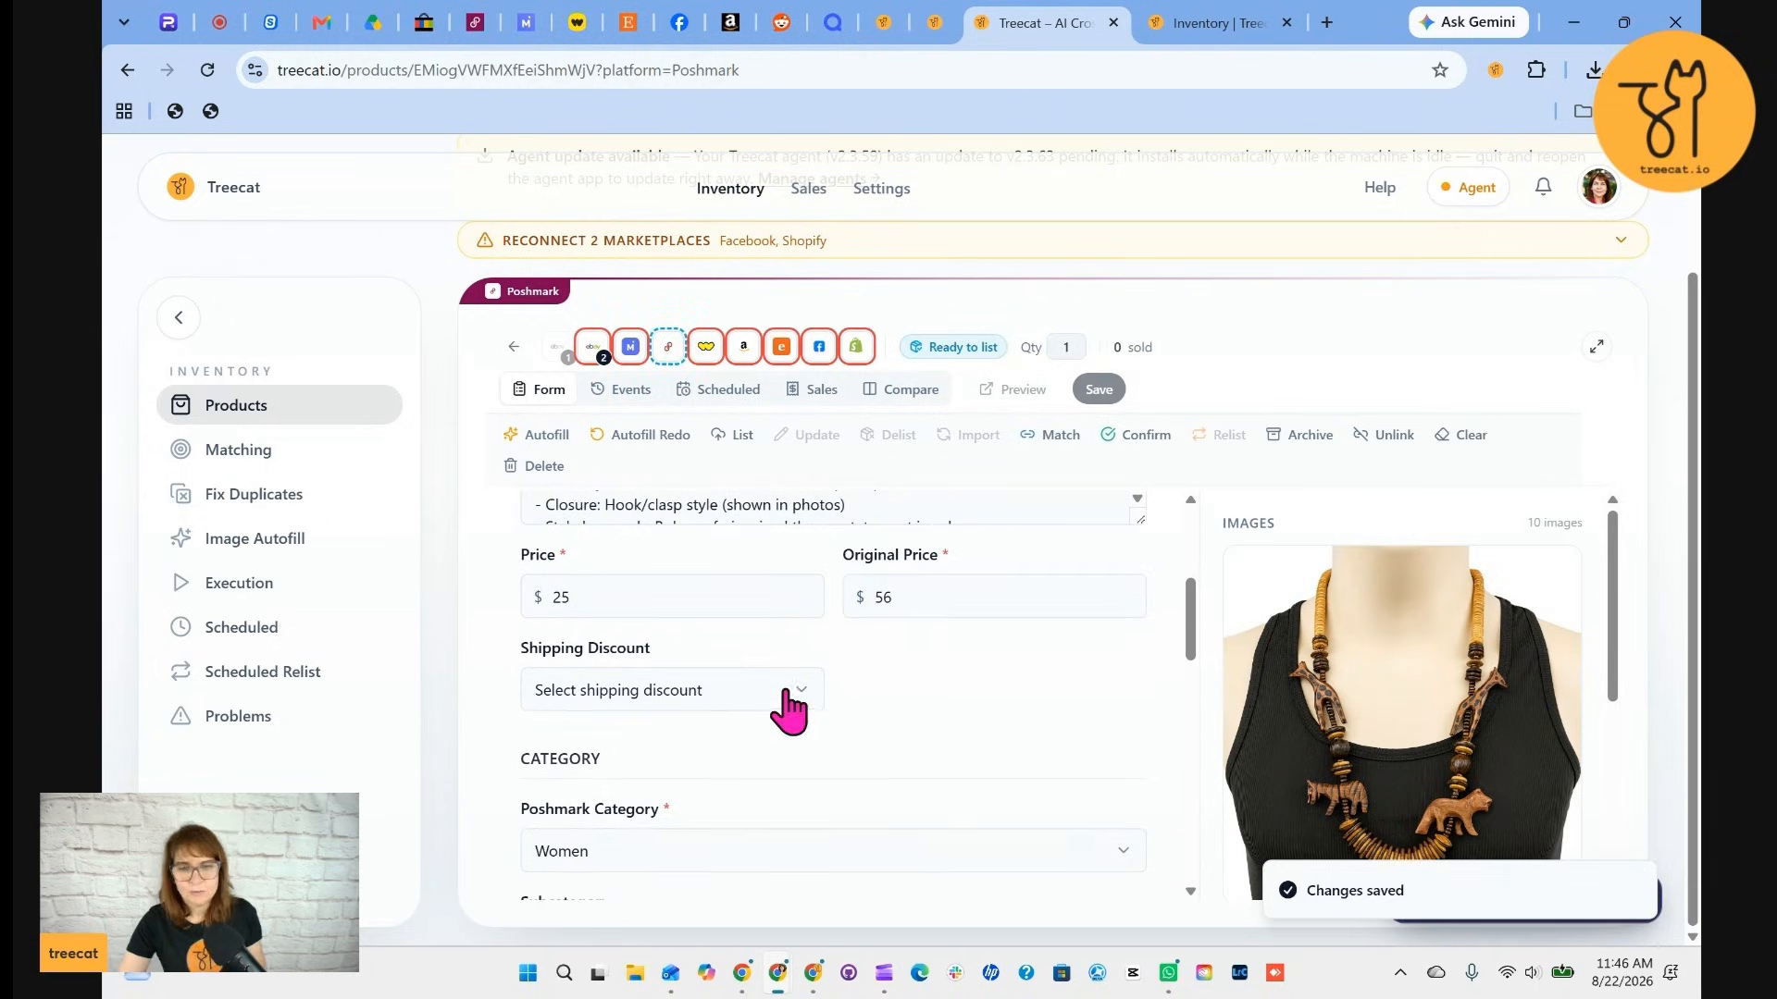
Switch to the Whatnot listing, set its shipping profile to 4-7 oz and save
{"action": "scroll", "coordinate": [870, 766], "scroll_direction": "down", "scroll_amount": 6}
{"action": "scroll", "coordinate": [870, 766], "scroll_direction": "down", "scroll_amount": 2}
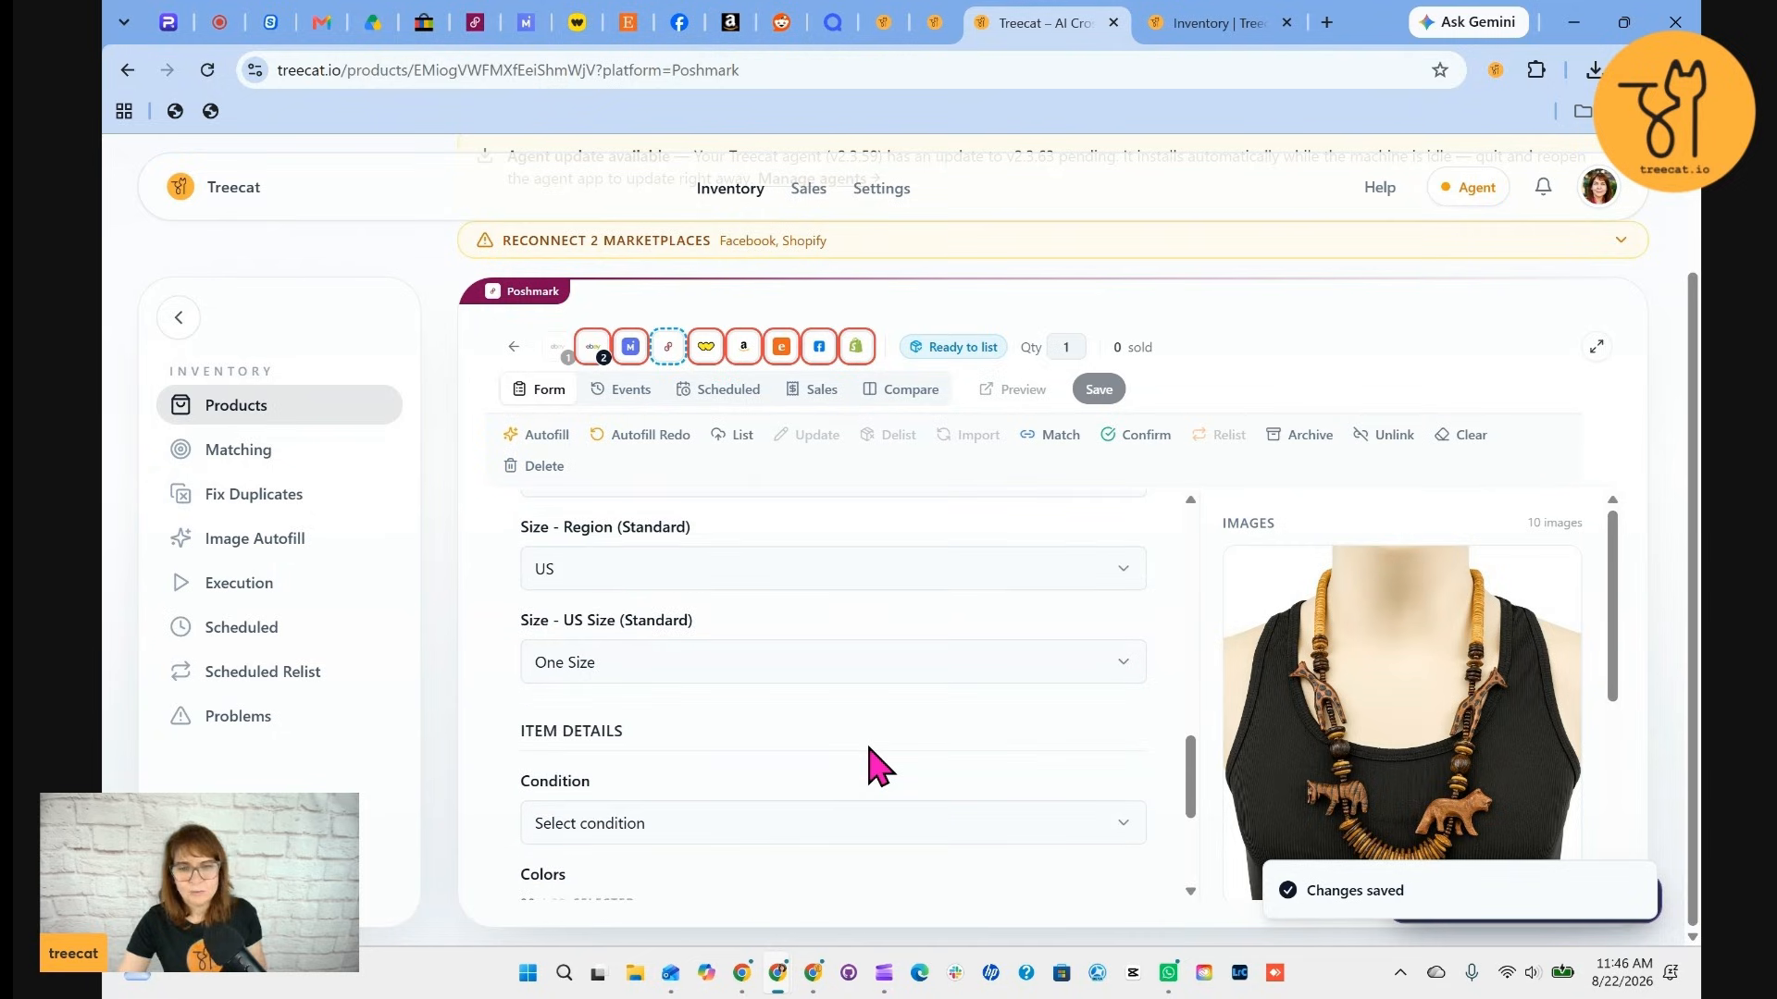
{"action": "scroll", "coordinate": [869, 766], "scroll_direction": "down", "scroll_amount": 3}
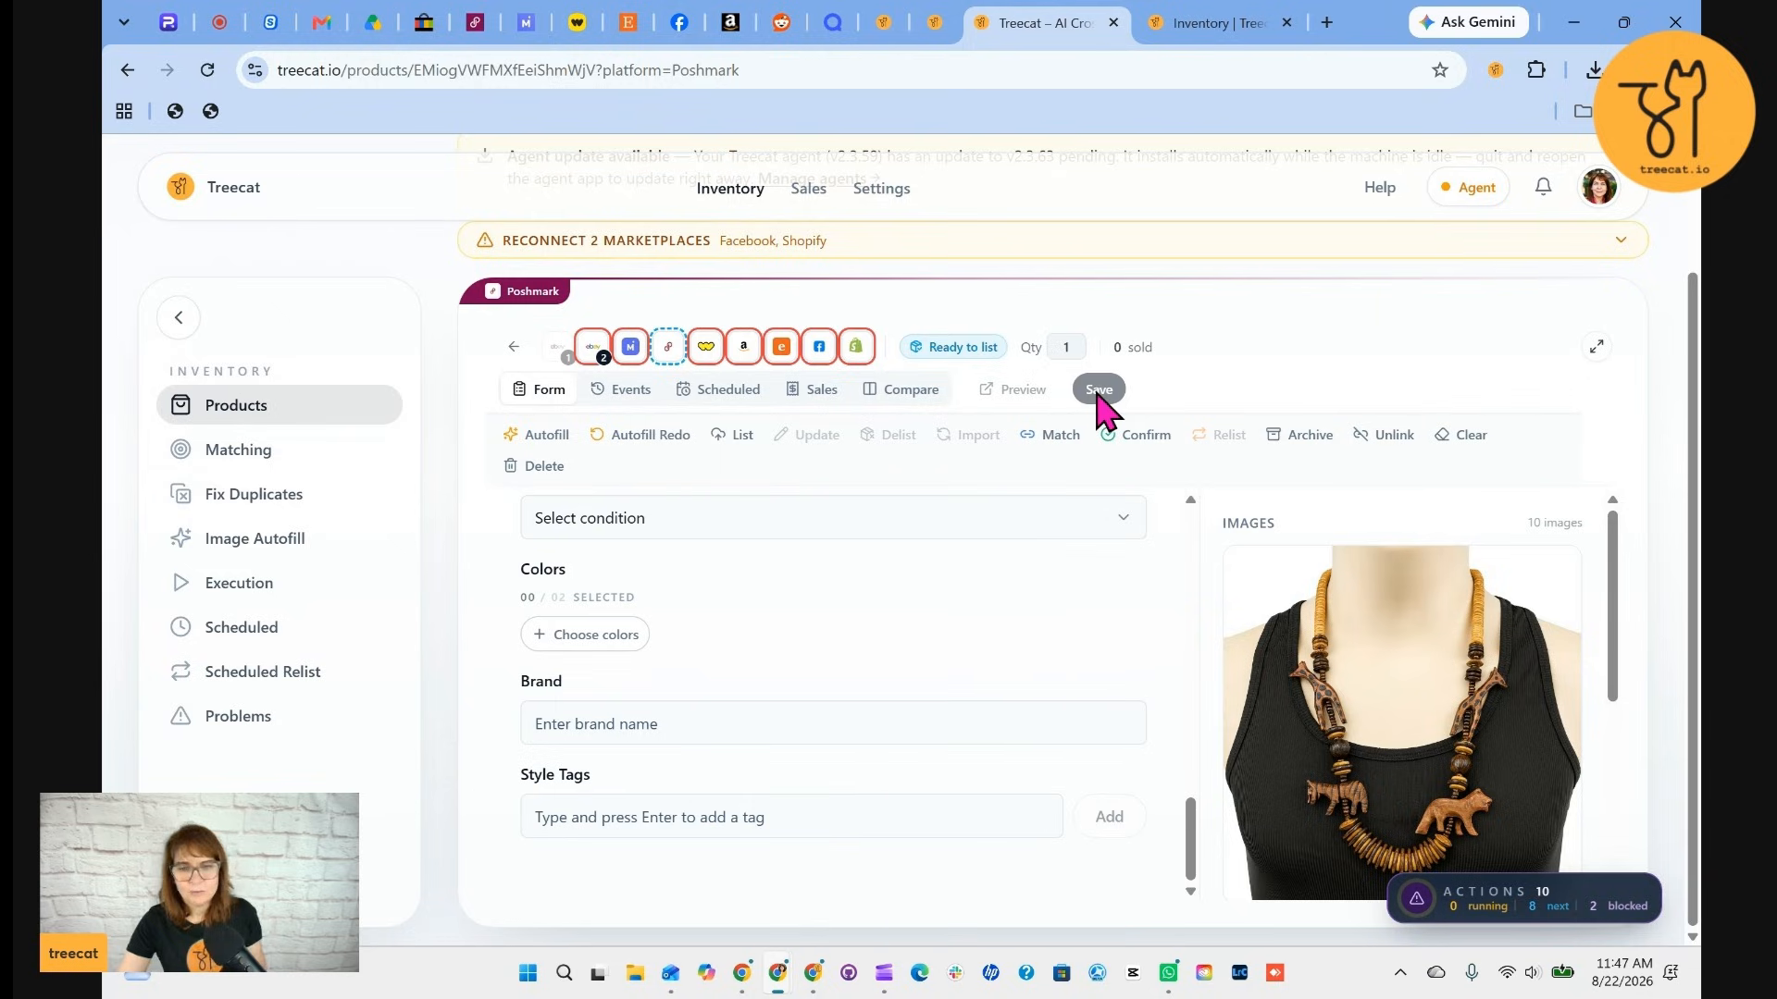
{"action": "left_click", "coordinate": [706, 348]}
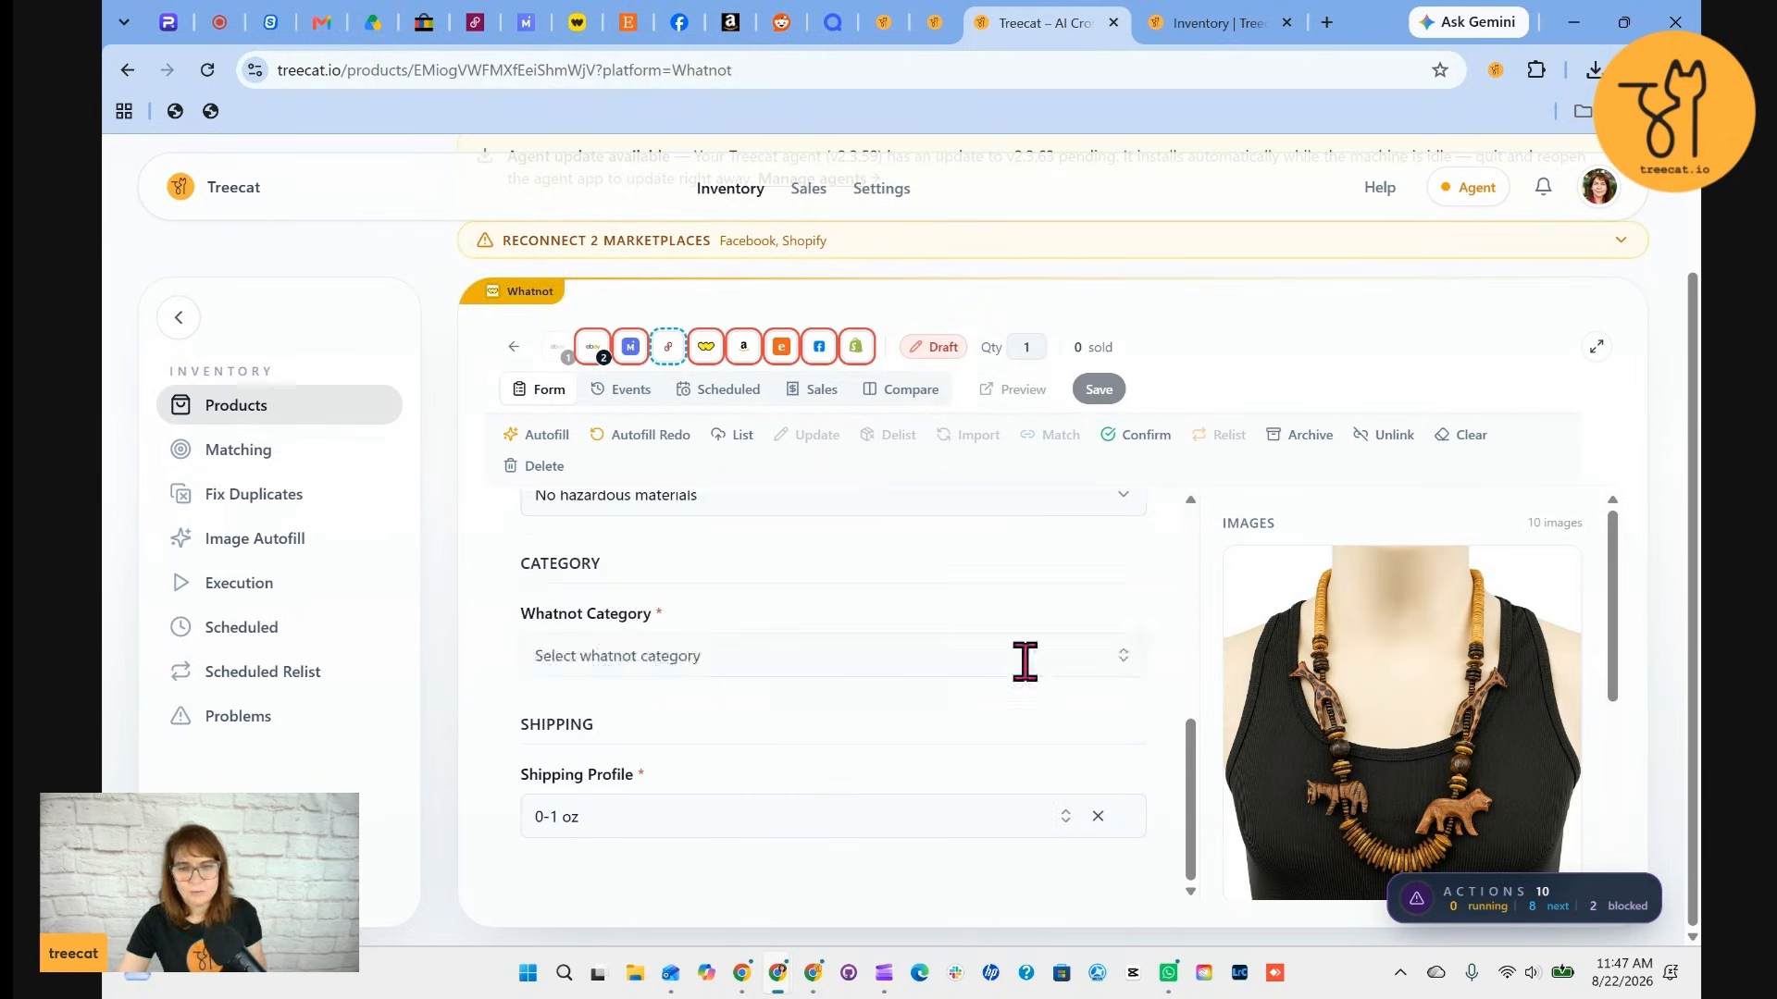
{"action": "scroll", "coordinate": [1025, 660], "scroll_direction": "up", "scroll_amount": 10}
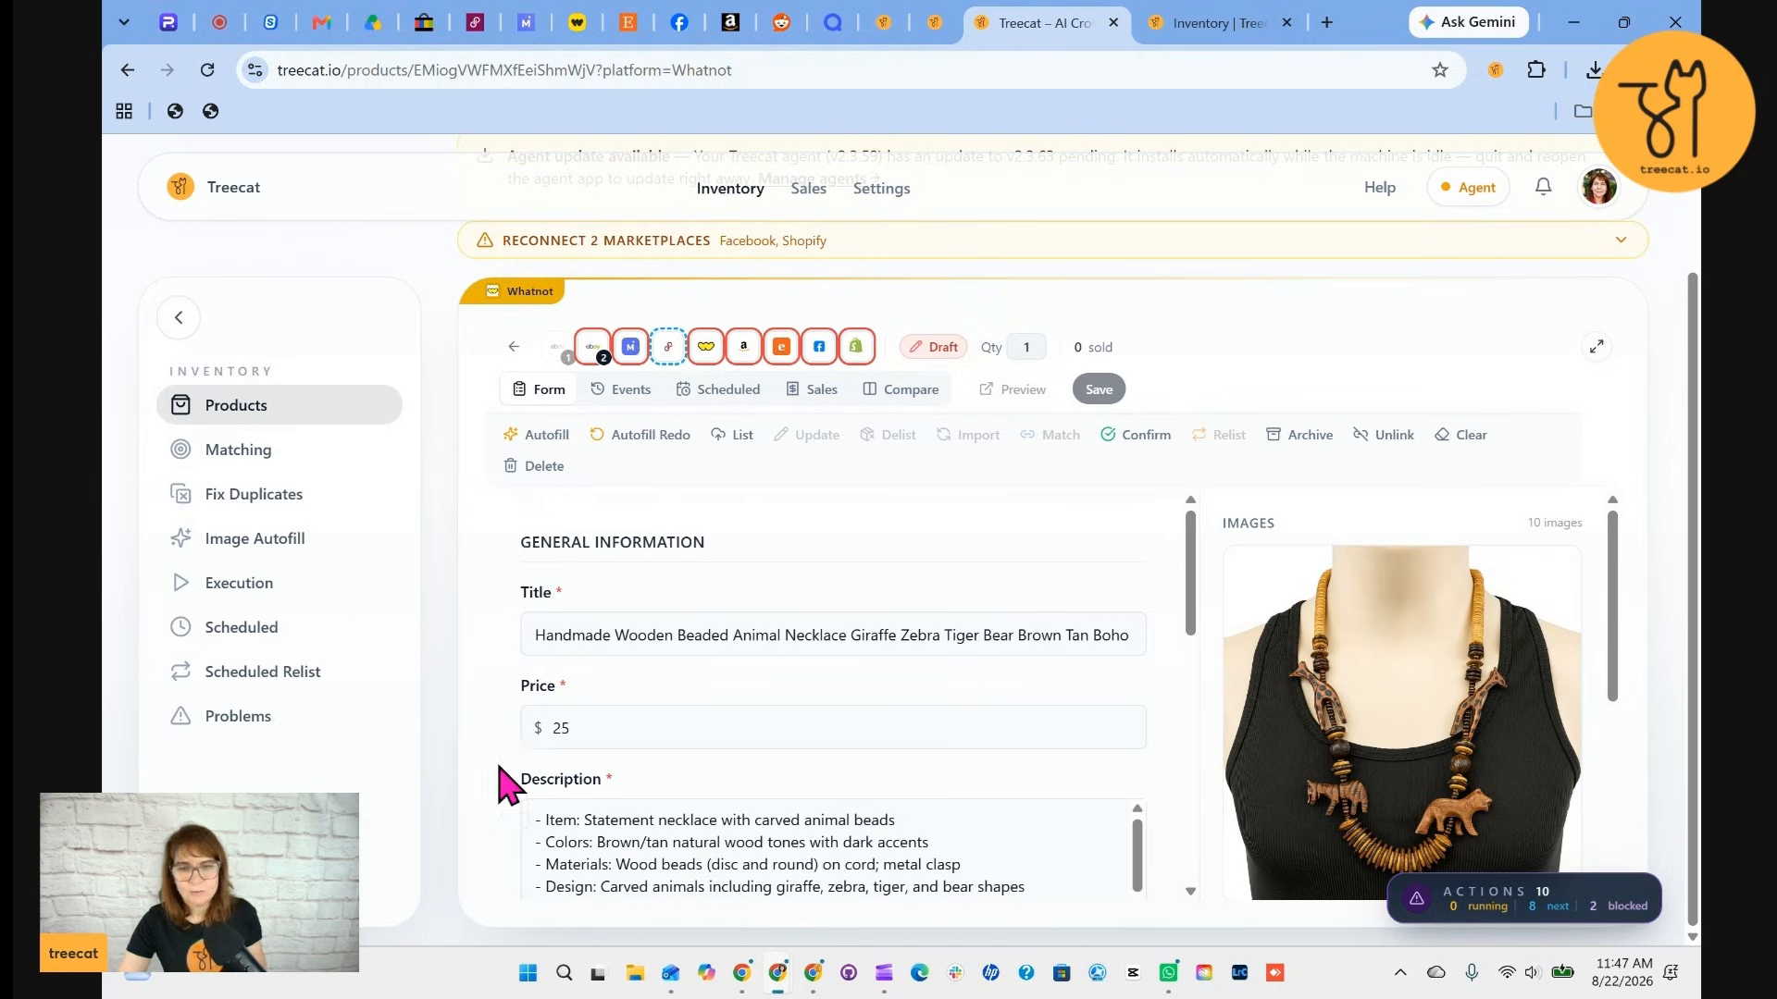
{"action": "scroll", "coordinate": [780, 798], "scroll_direction": "down", "scroll_amount": 5}
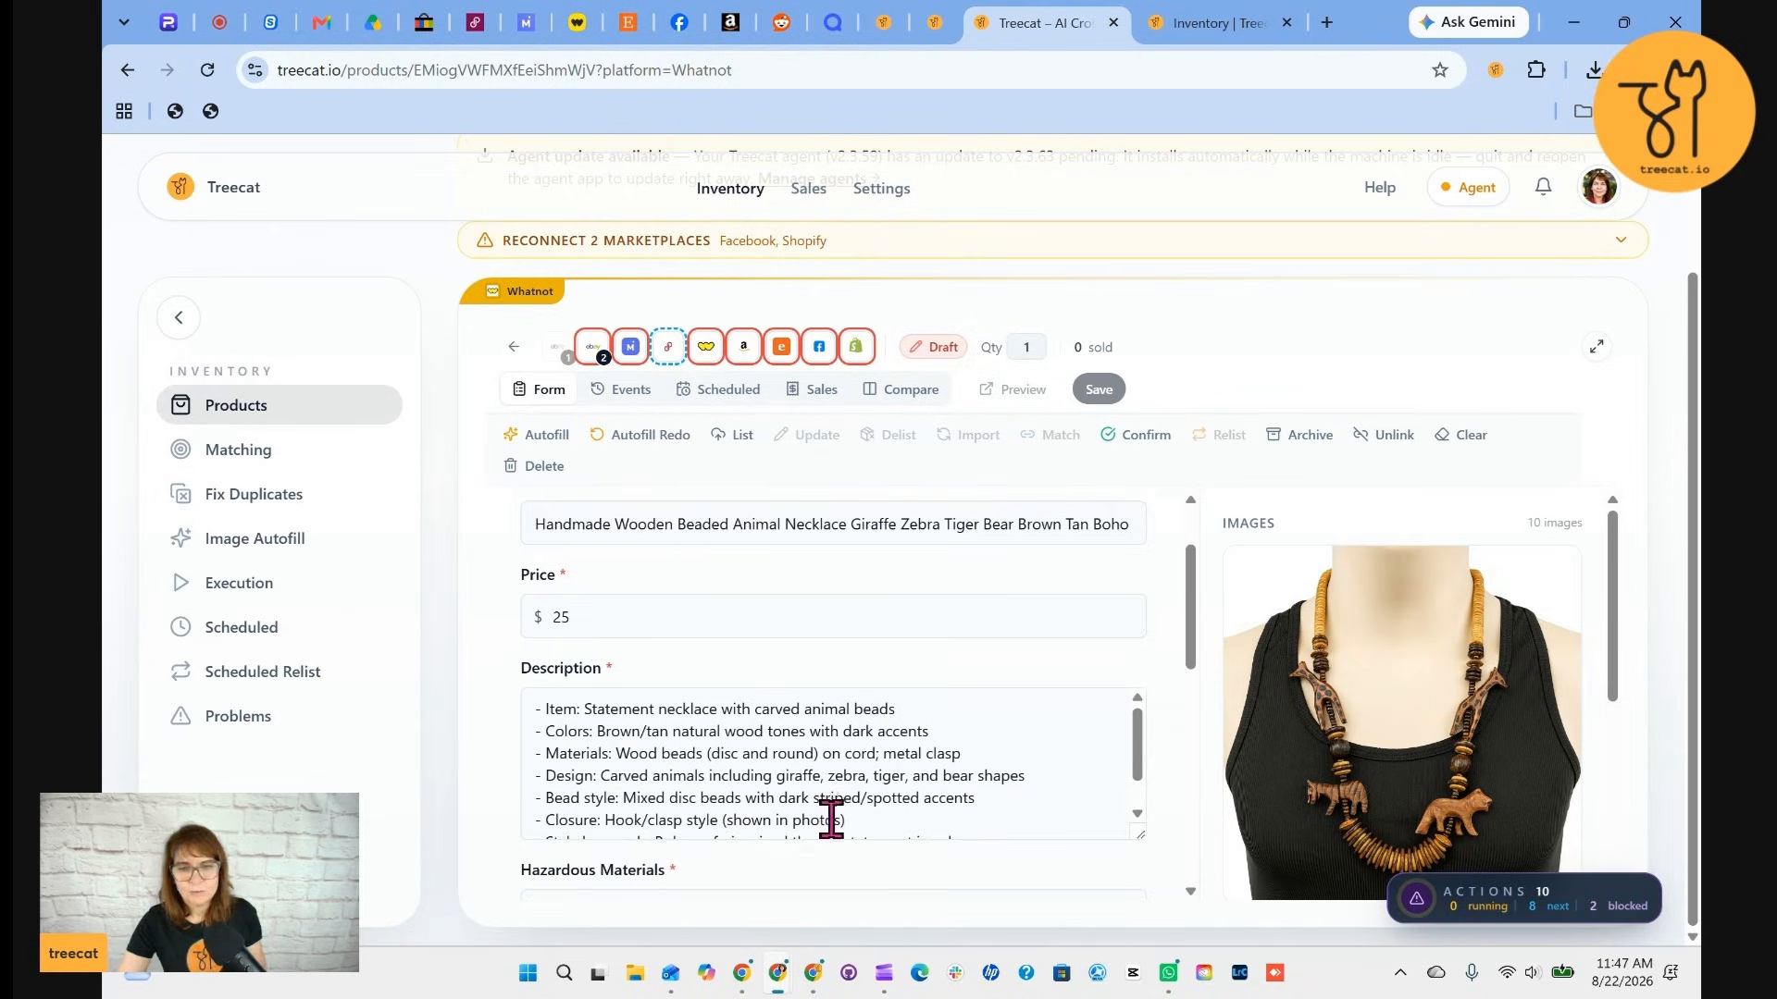
{"action": "scroll", "coordinate": [833, 768], "scroll_direction": "down", "scroll_amount": 5}
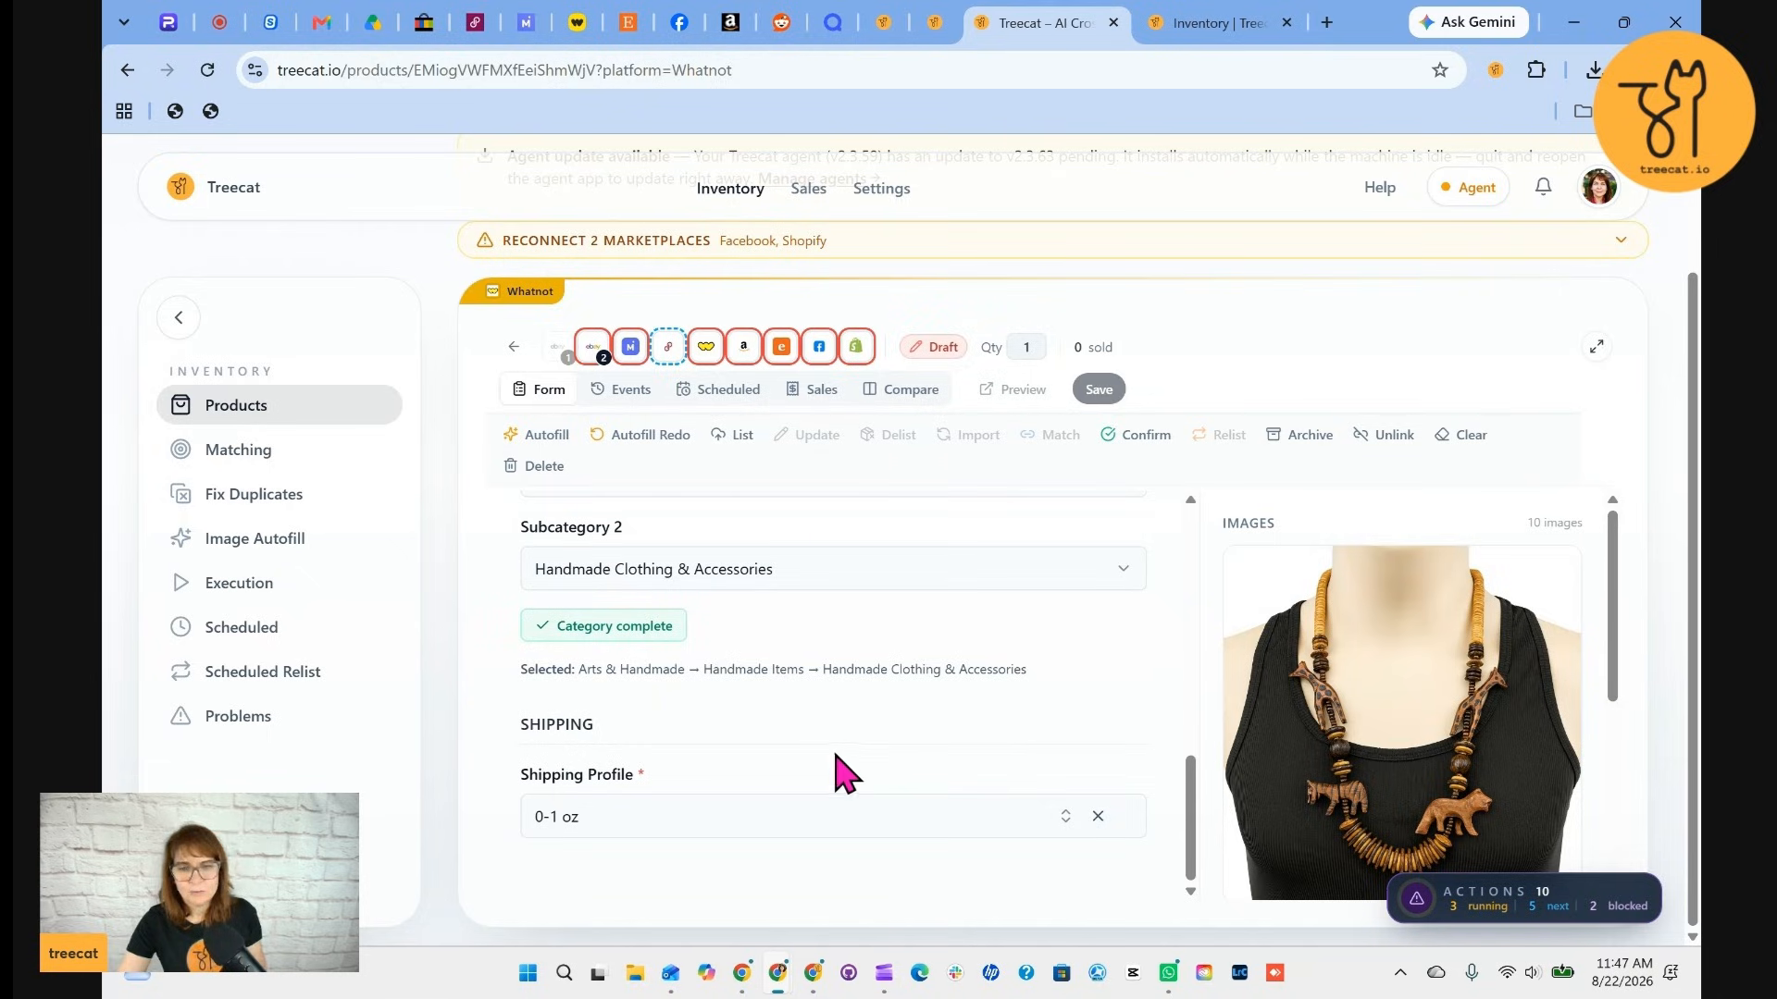
{"action": "left_click", "coordinate": [682, 831]}
{"action": "left_click", "coordinate": [622, 555]}
{"action": "left_click", "coordinate": [1102, 389]}
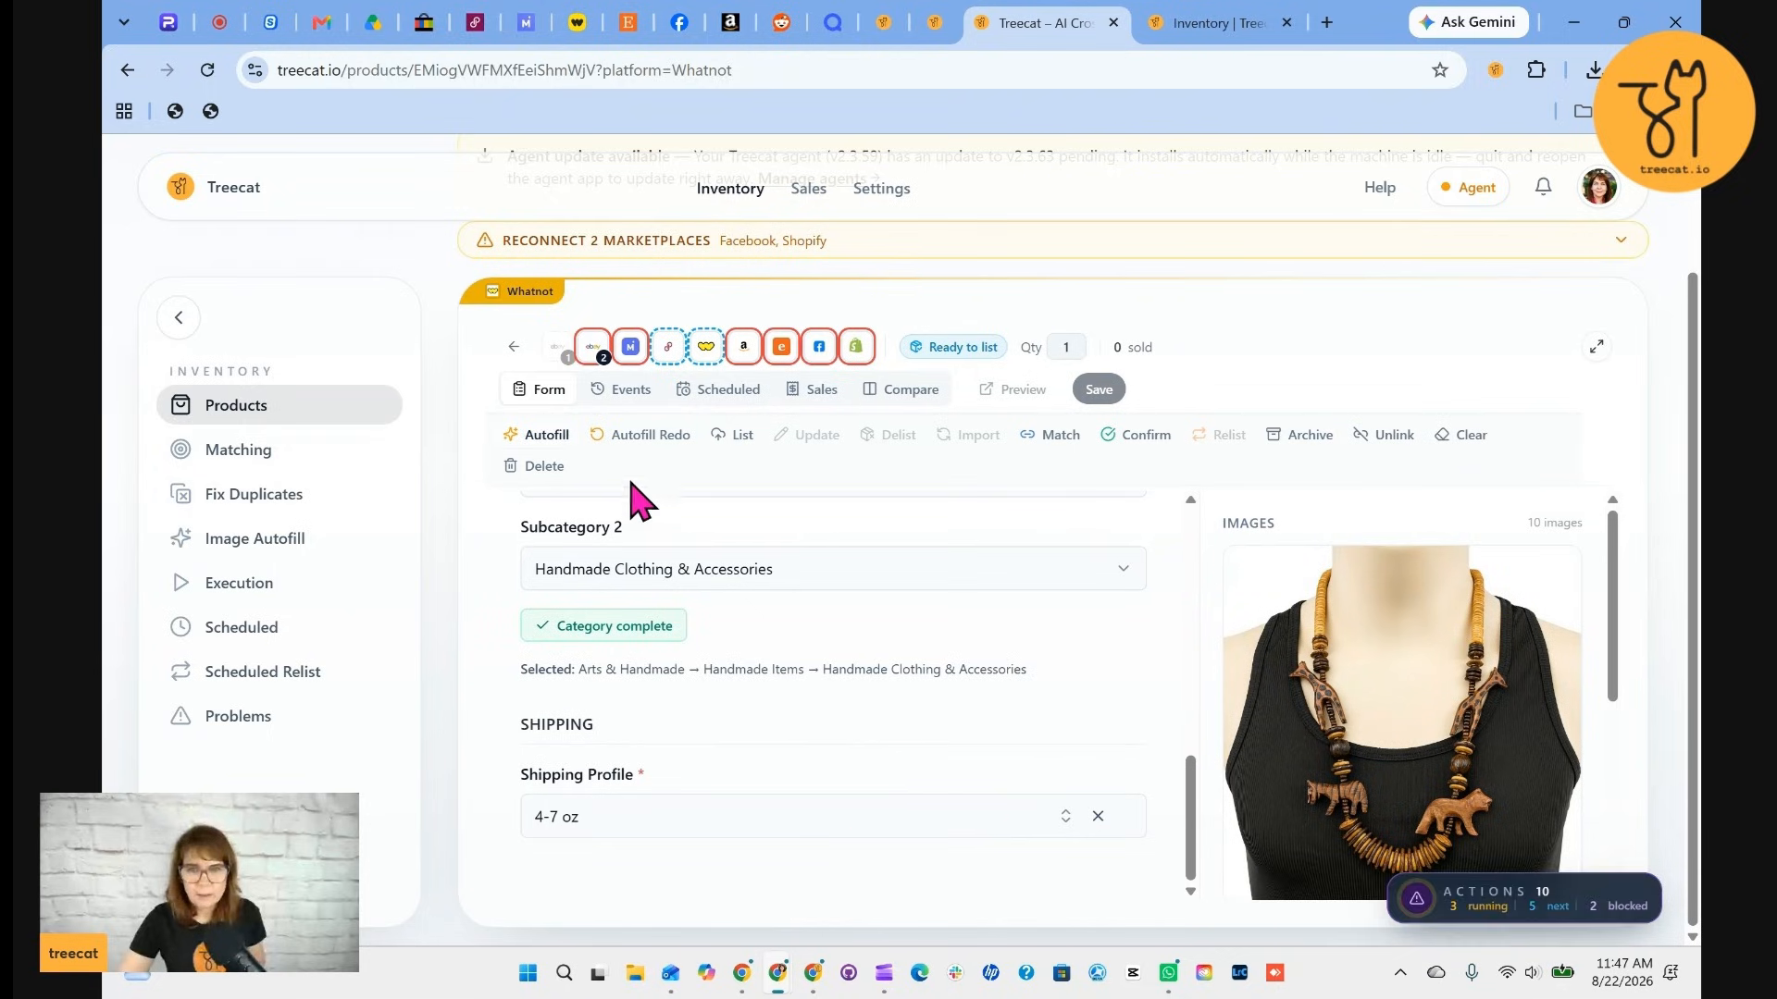
{"action": "left_click", "coordinate": [743, 440]}
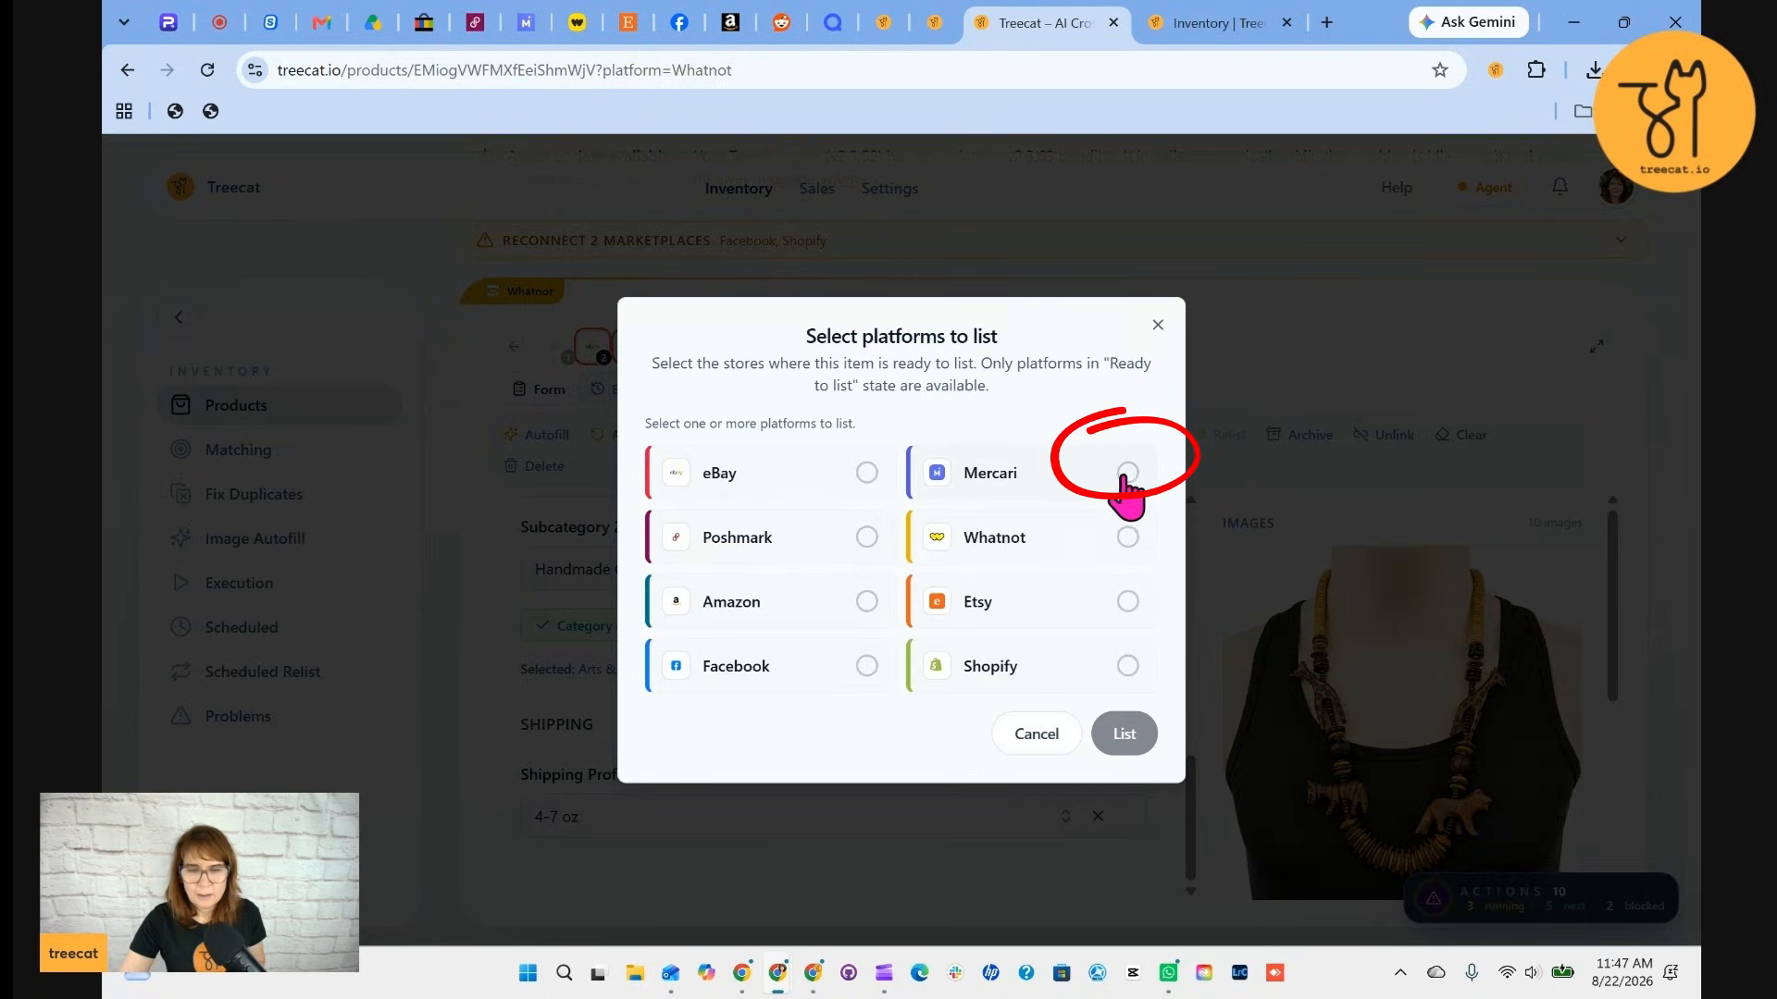
{"action": "left_click", "coordinate": [1125, 474]}
{"action": "left_click", "coordinate": [1006, 520]}
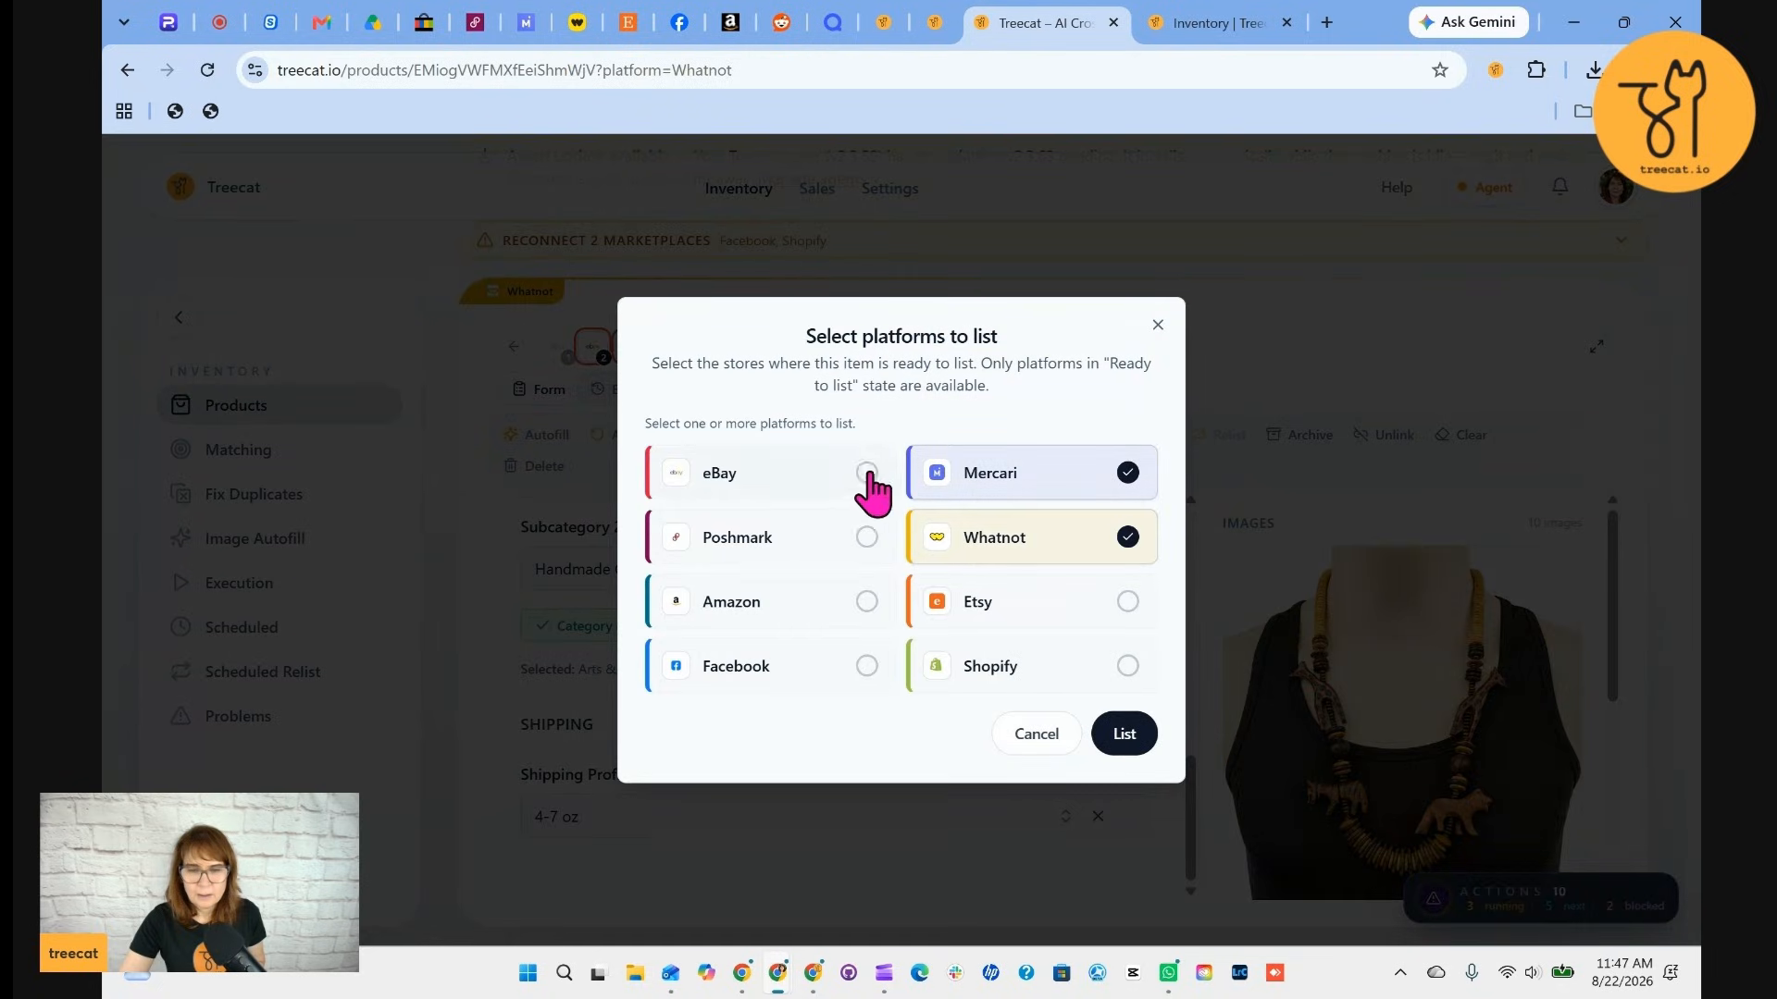
{"action": "left_click", "coordinate": [864, 476]}
{"action": "left_click", "coordinate": [861, 540]}
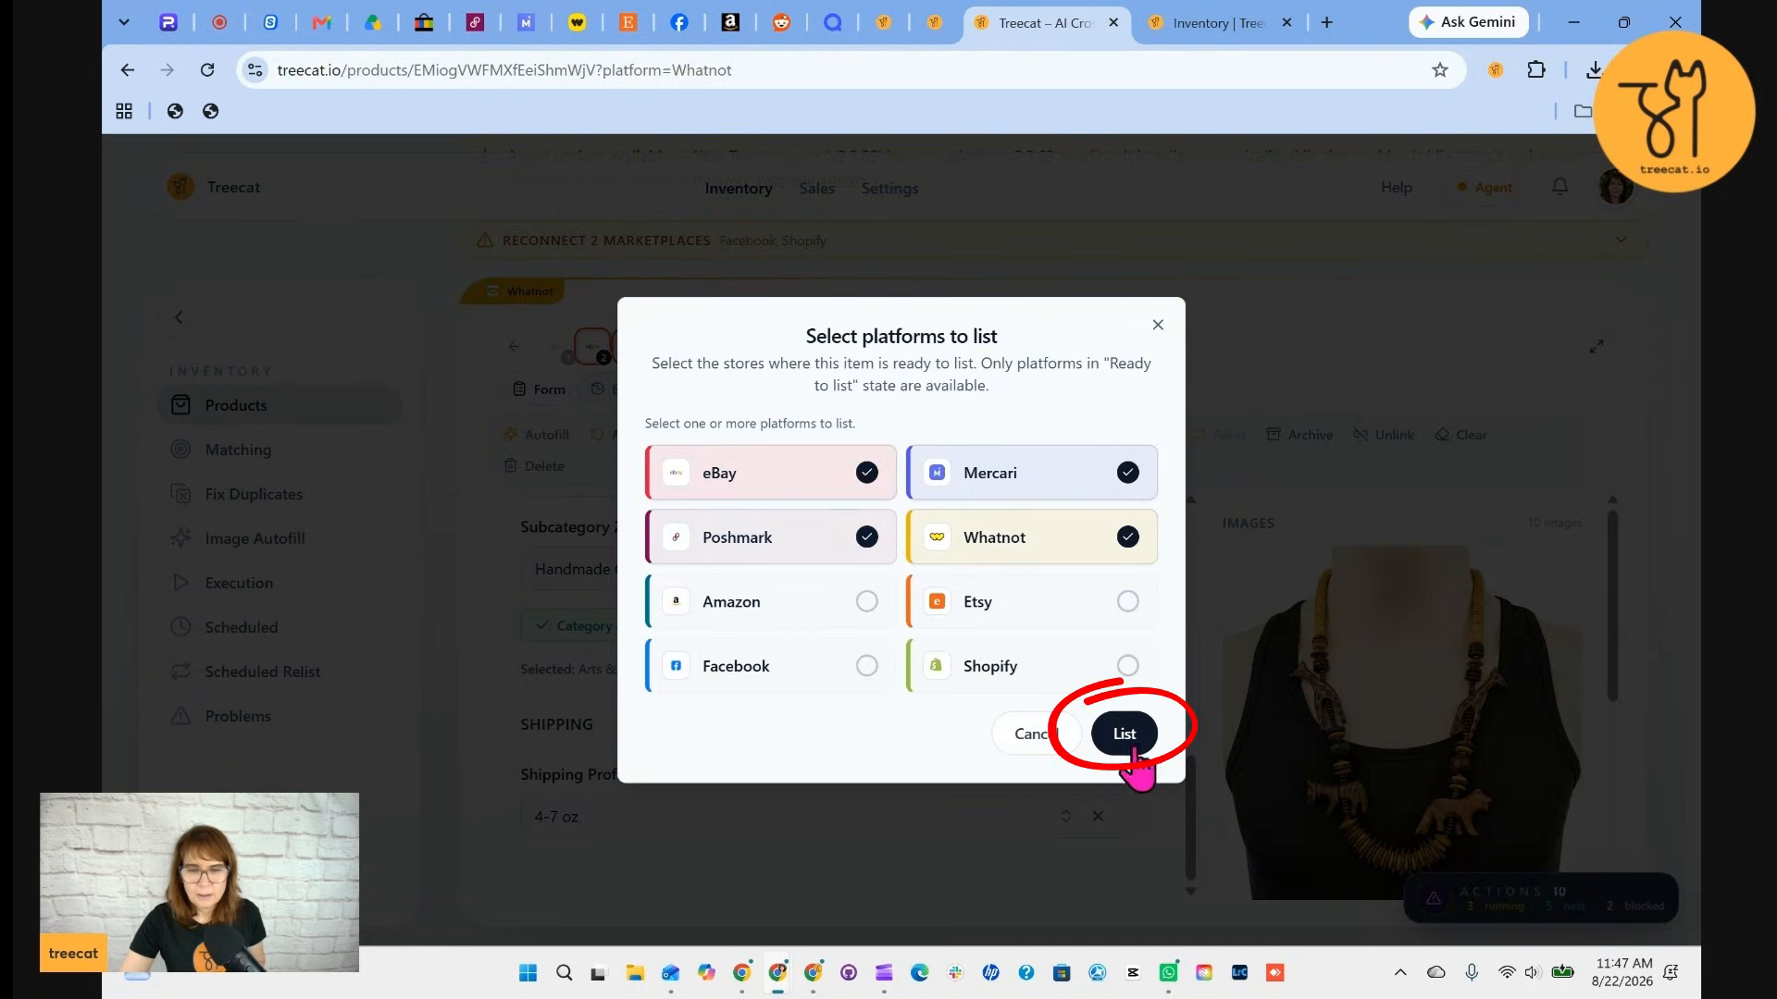
{"action": "left_click", "coordinate": [1157, 326]}
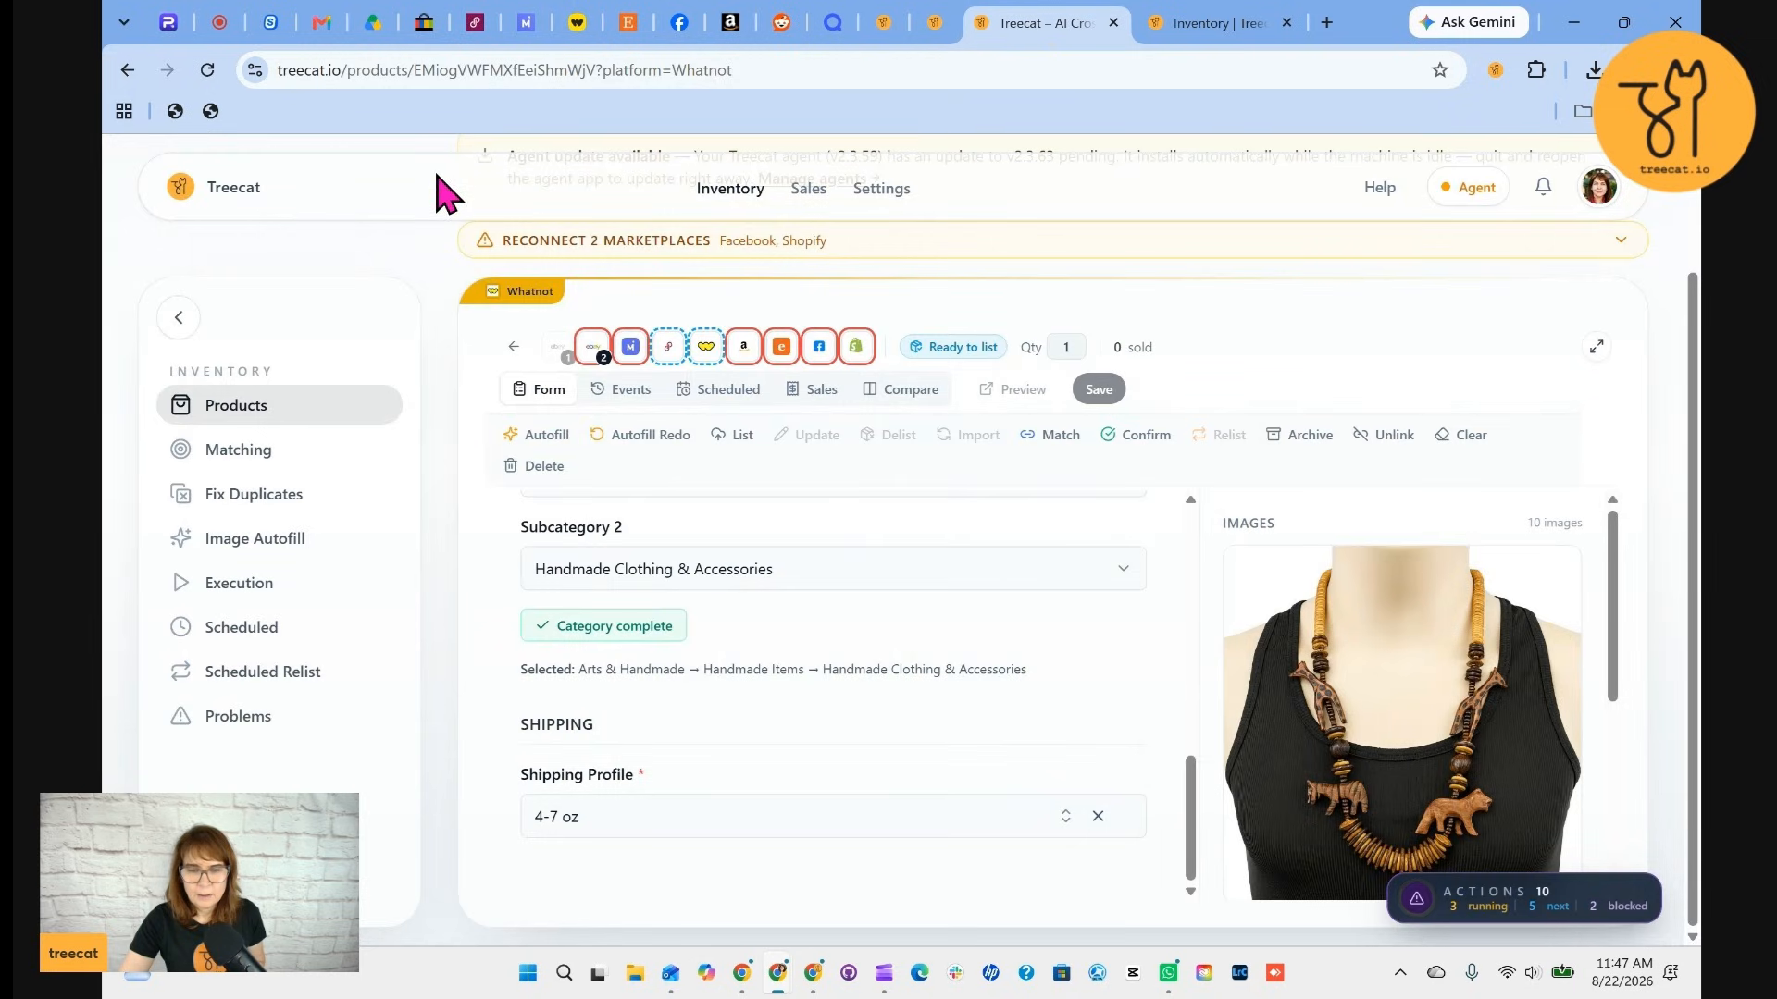